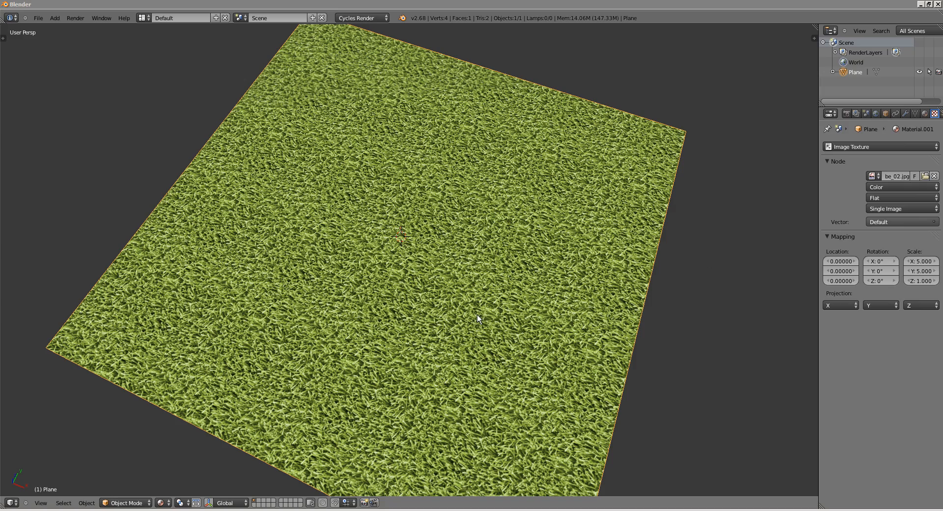
Set the grass texture's mapping scale to 1 in X and Y on the plane.
{"action": "left_click_drag", "start_coordinate": [417, 276], "coordinate": [433, 294]}
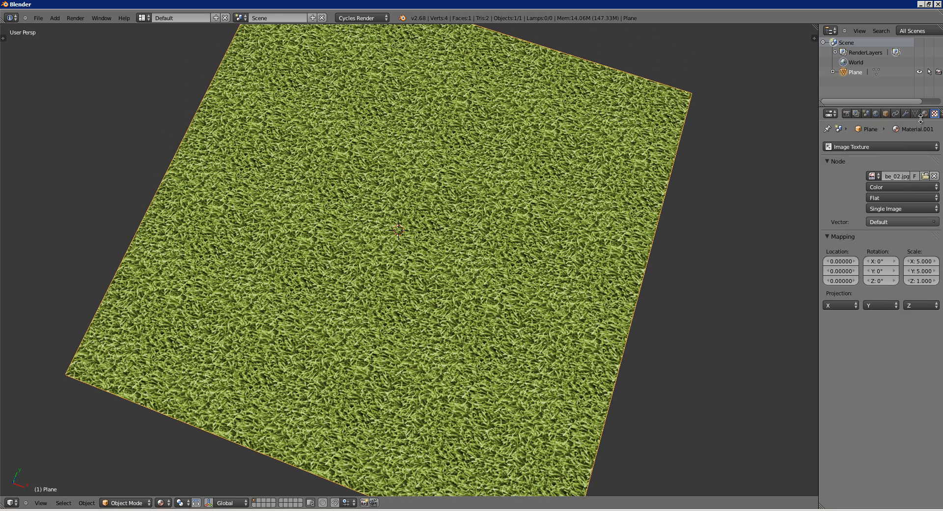
{"action": "left_click", "coordinate": [920, 261]}
{"action": "type", "text": "1"}
{"action": "key", "text": "Return"}
{"action": "left_click", "coordinate": [920, 271]}
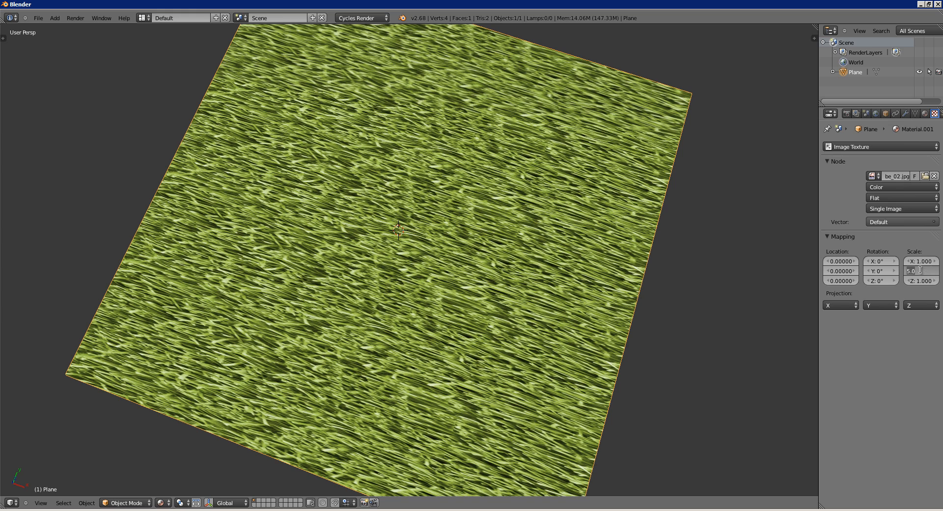
{"action": "type", "text": "1"}
{"action": "key", "text": "Return"}
{"action": "scroll", "coordinate": [599, 243], "scroll_direction": "down", "scroll_amount": 2}
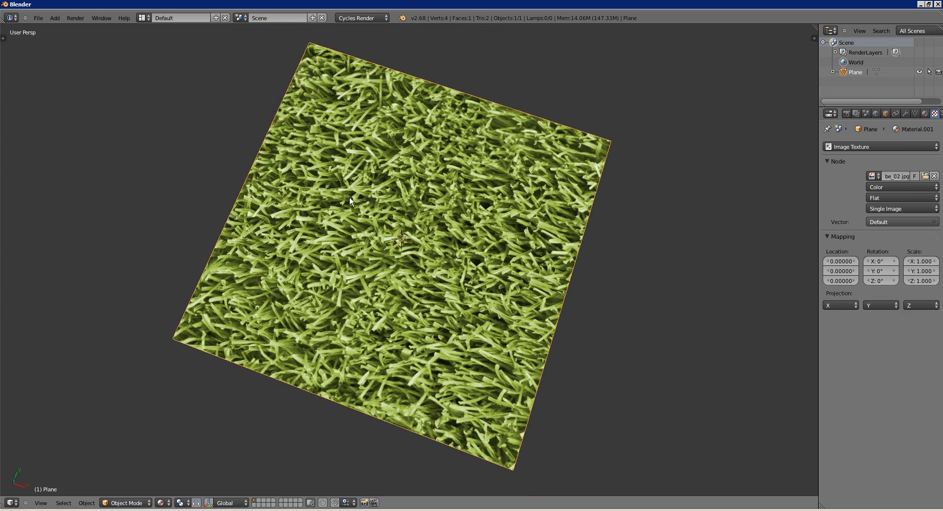
{"action": "left_click_drag", "start_coordinate": [599, 242], "coordinate": [625, 248]}
Set the grass texture's mapping scale to 5 in X and Y.
{"action": "left_click", "coordinate": [920, 261]}
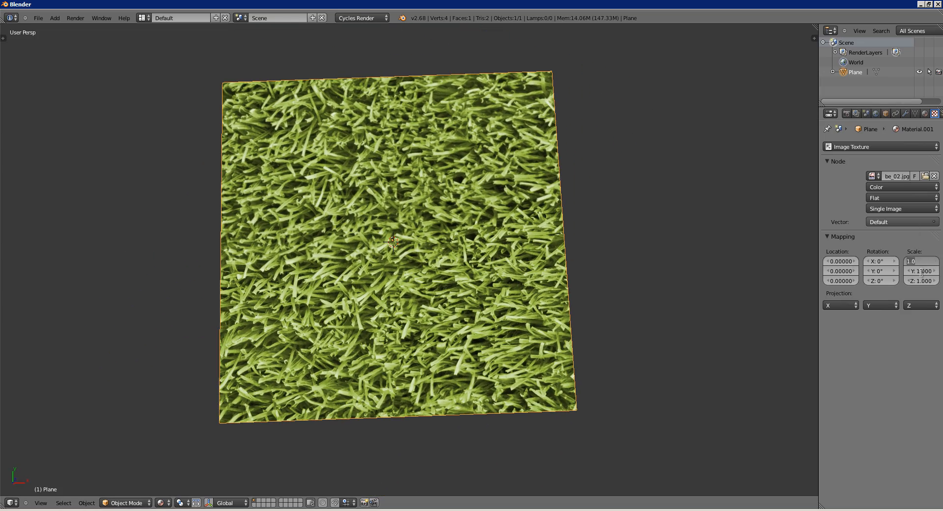
{"action": "type", "text": "5"}
{"action": "key", "text": "Return"}
{"action": "left_click", "coordinate": [920, 270]}
{"action": "type", "text": "5"}
{"action": "key", "text": "Return"}
Examine how the grass texture repeats across the plane from several distances and angles.
{"action": "left_click_drag", "start_coordinate": [539, 296], "coordinate": [437, 290]}
{"action": "scroll", "coordinate": [461, 279], "scroll_direction": "up", "scroll_amount": 1}
{"action": "scroll", "coordinate": [461, 254], "scroll_direction": "up", "scroll_amount": 1}
{"action": "left_click_drag", "start_coordinate": [461, 254], "coordinate": [482, 296]}
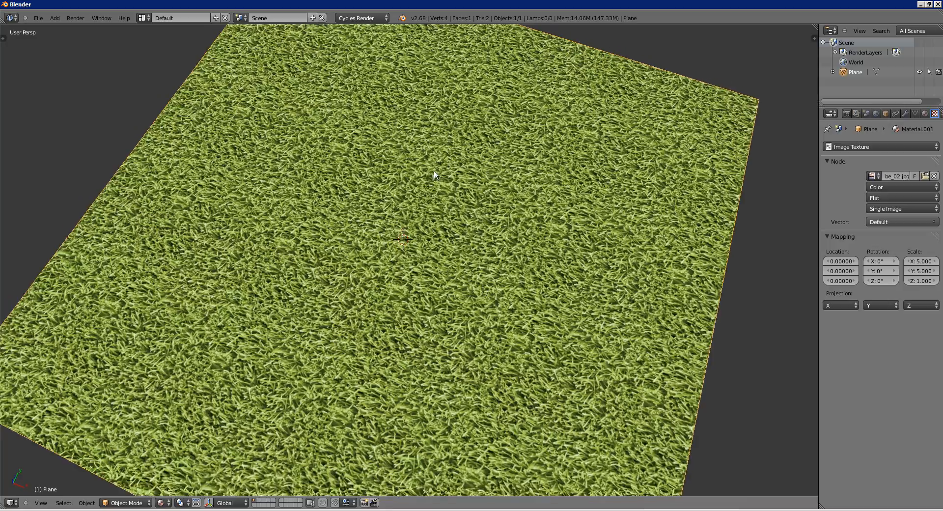
{"action": "scroll", "coordinate": [434, 170], "scroll_direction": "down", "scroll_amount": 2}
{"action": "left_click_drag", "start_coordinate": [410, 175], "coordinate": [256, 212]}
{"action": "scroll", "coordinate": [256, 216], "scroll_direction": "down", "scroll_amount": 4}
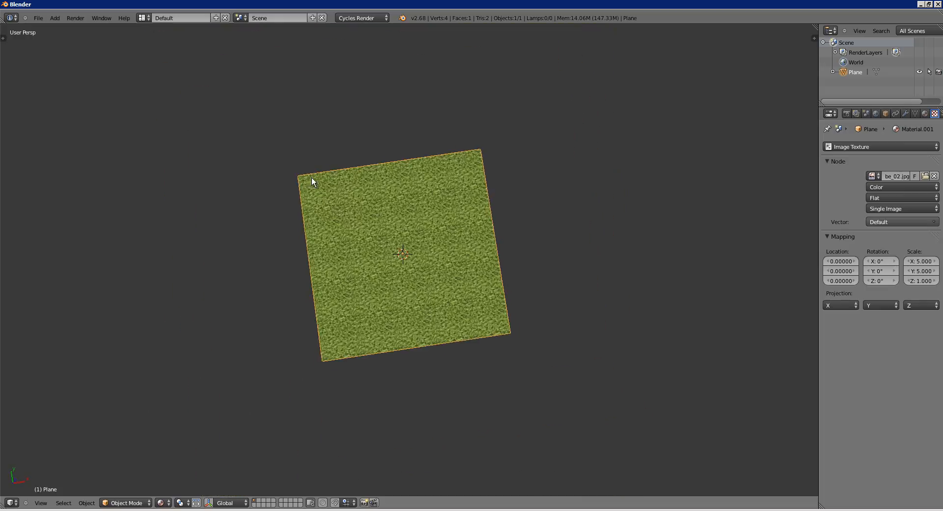
{"action": "left_click_drag", "start_coordinate": [311, 182], "coordinate": [361, 236]}
{"action": "scroll", "coordinate": [384, 241], "scroll_direction": "up", "scroll_amount": 4}
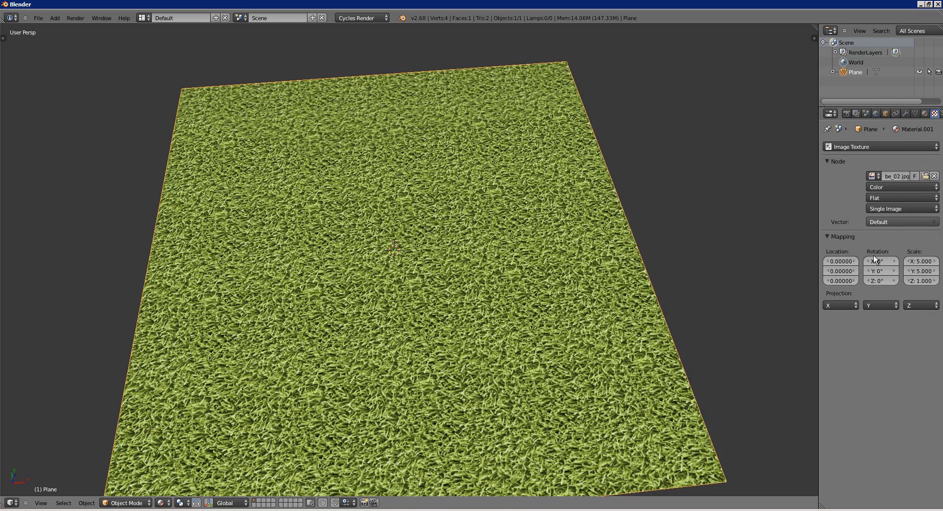
Replace the plane material's image texture with Mur_05.jpg from the Finales folder, choosing it by thumbnail.
{"action": "left_click", "coordinate": [924, 114]}
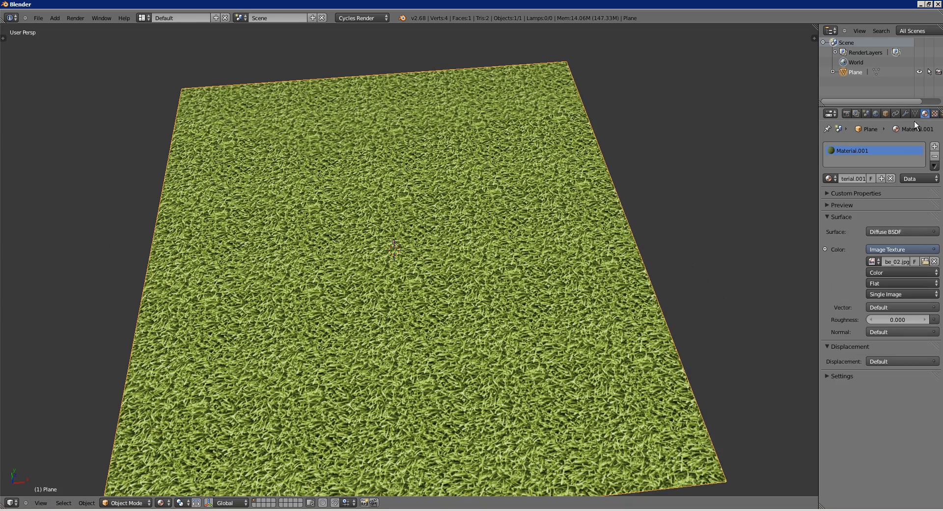
{"action": "left_click", "coordinate": [924, 261]}
{"action": "left_click", "coordinate": [168, 29]}
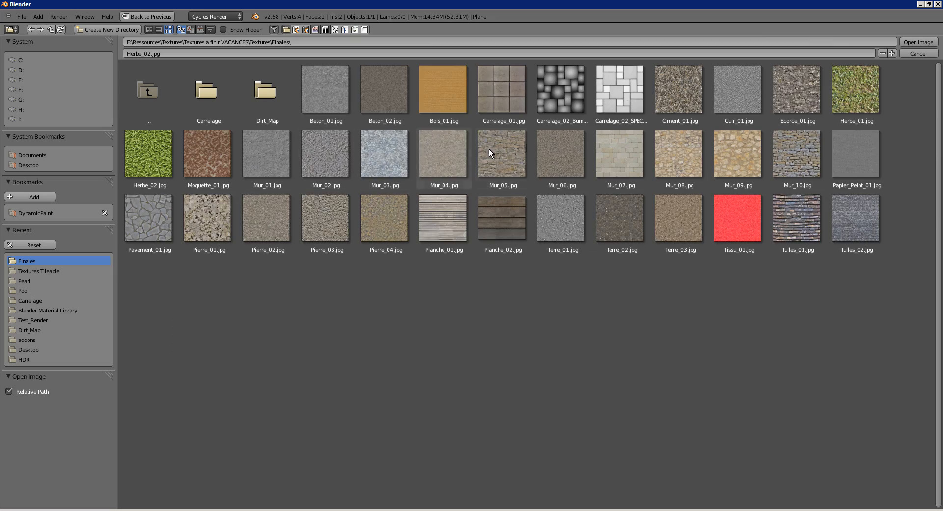
{"action": "double_click", "coordinate": [500, 155]}
{"action": "left_click_drag", "start_coordinate": [384, 261], "coordinate": [425, 272]}
Set the stone wall texture's mapping scale to 1 in X and Y.
{"action": "left_click", "coordinate": [934, 115]}
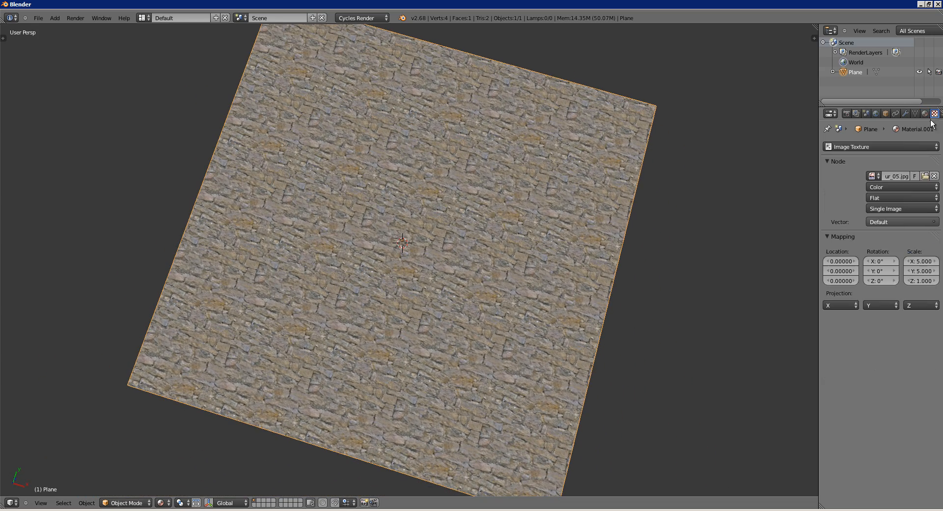
{"action": "left_click", "coordinate": [919, 263]}
{"action": "type", "text": "1"}
{"action": "key", "text": "Return"}
{"action": "left_click", "coordinate": [919, 272]}
{"action": "type", "text": "1"}
{"action": "key", "text": "Return"}
{"action": "left_click_drag", "start_coordinate": [553, 302], "coordinate": [222, 178]}
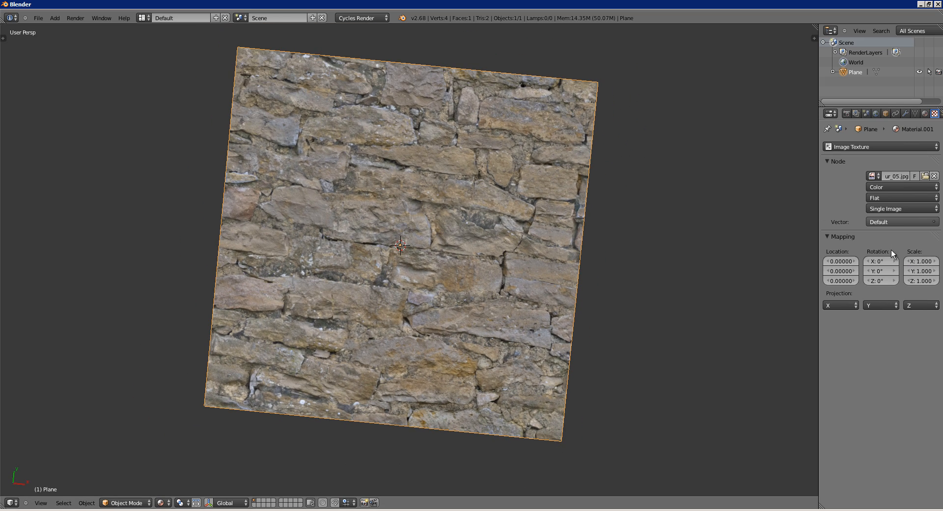
Set the stone wall texture's mapping scale to 5 in X and Y and check the repetition on the plane.
{"action": "left_click", "coordinate": [925, 262]}
{"action": "type", "text": "5"}
{"action": "key", "text": "Return"}
{"action": "left_click", "coordinate": [921, 271]}
{"action": "type", "text": "5"}
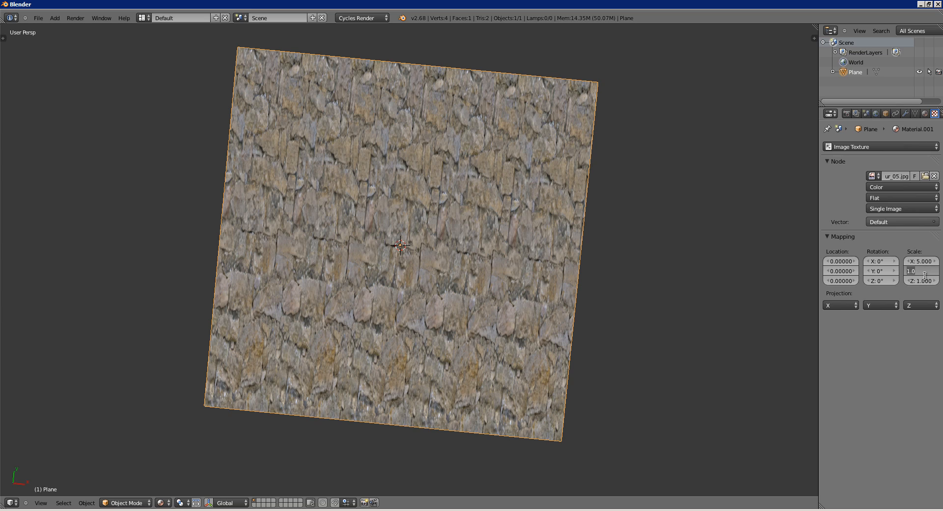
{"action": "key", "text": "Return"}
{"action": "left_click_drag", "start_coordinate": [553, 322], "coordinate": [448, 295]}
{"action": "scroll", "coordinate": [443, 246], "scroll_direction": "up", "scroll_amount": 2}
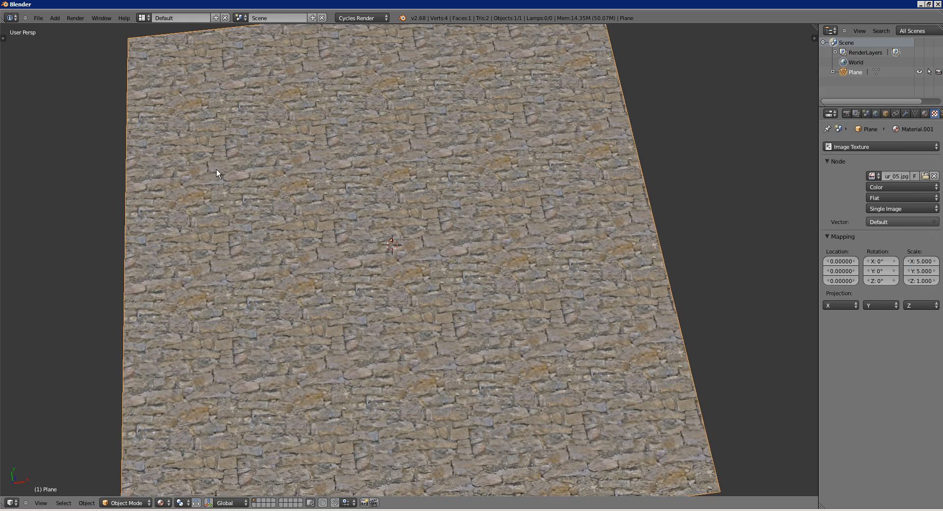
{"action": "left_click_drag", "start_coordinate": [267, 177], "coordinate": [289, 187]}
{"action": "left_click_drag", "start_coordinate": [498, 311], "coordinate": [370, 160]}
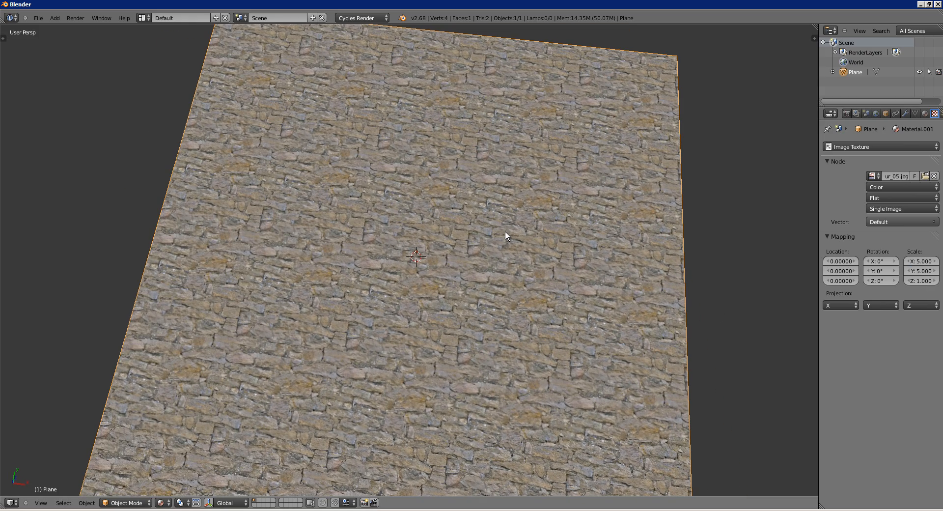
Browse the thumbnails of the textures in the Finales folder without loading another image.
{"action": "left_click", "coordinate": [924, 113]}
{"action": "left_click_drag", "start_coordinate": [374, 189], "coordinate": [412, 212]}
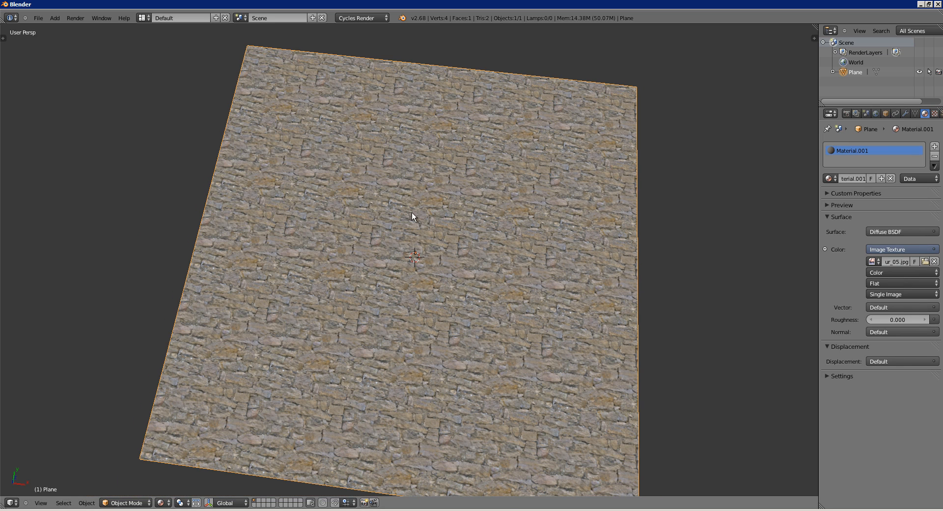
{"action": "left_click", "coordinate": [923, 262]}
{"action": "left_click", "coordinate": [168, 29]}
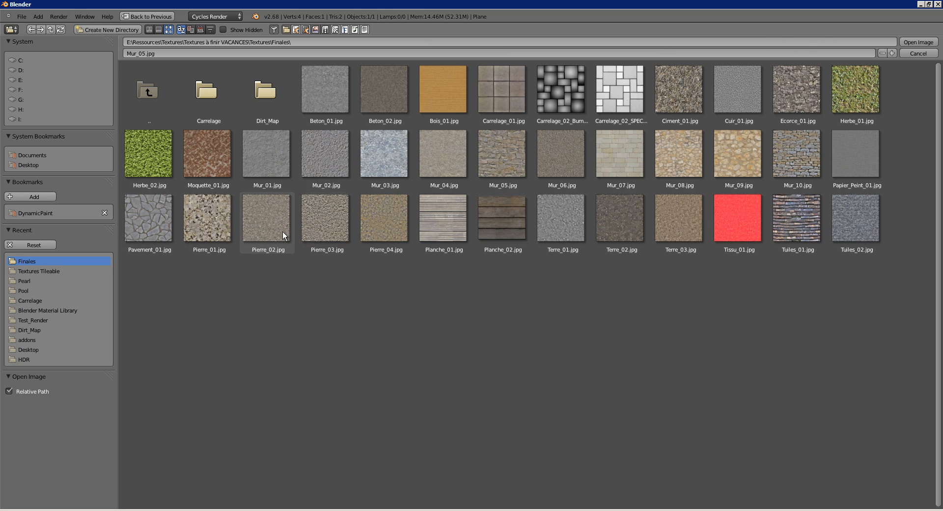
{"action": "left_click", "coordinate": [918, 54]}
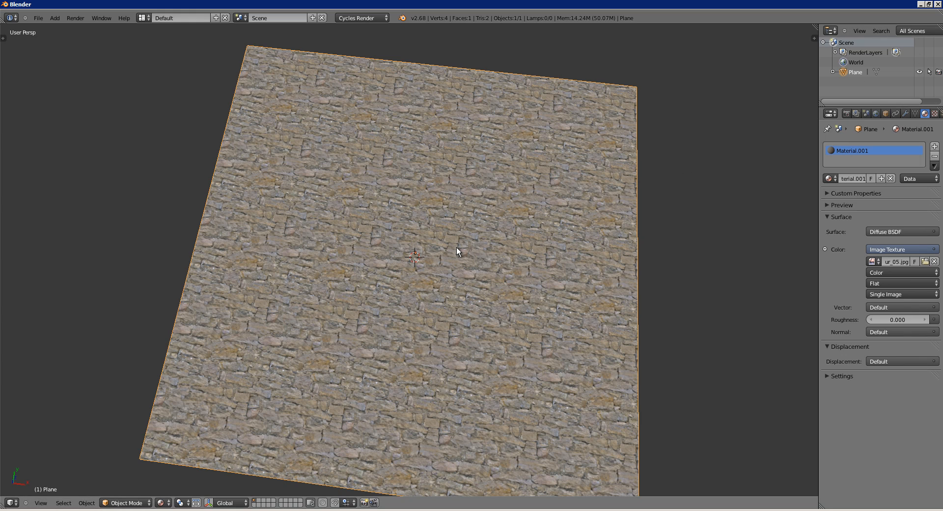
Examine the seams between repeats of the Bordure.jpg stone-block texture, up close and across the whole plane.
{"action": "left_click_drag", "start_coordinate": [455, 247], "coordinate": [497, 286]}
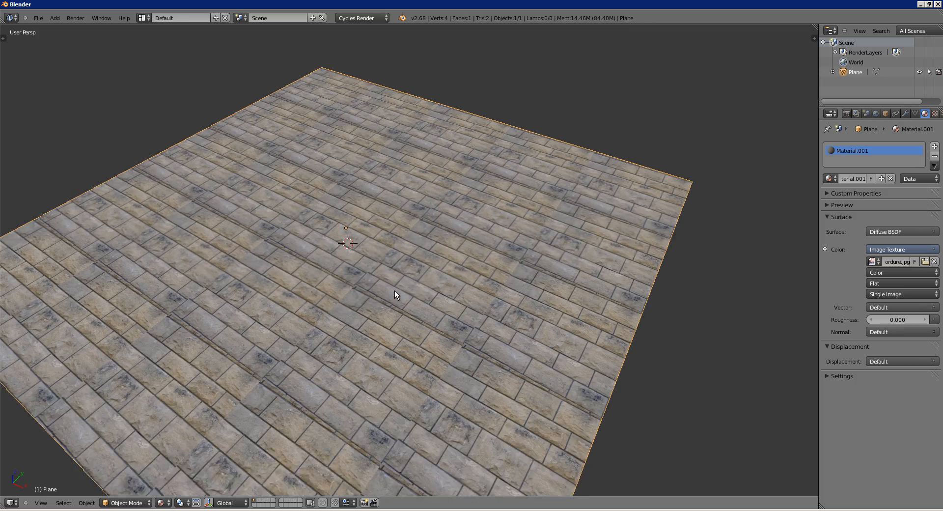
{"action": "left_click_drag", "start_coordinate": [394, 290], "coordinate": [421, 287]}
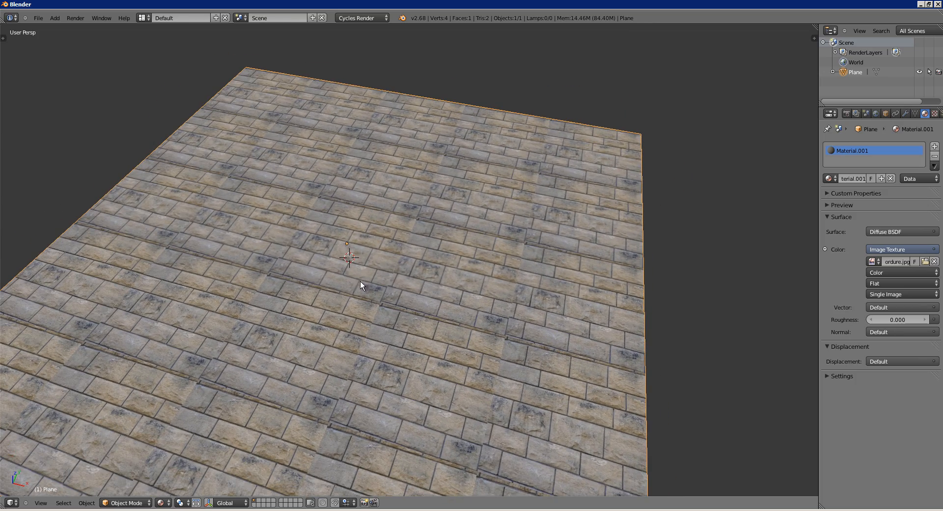
{"action": "left_click_drag", "start_coordinate": [361, 281], "coordinate": [355, 308]}
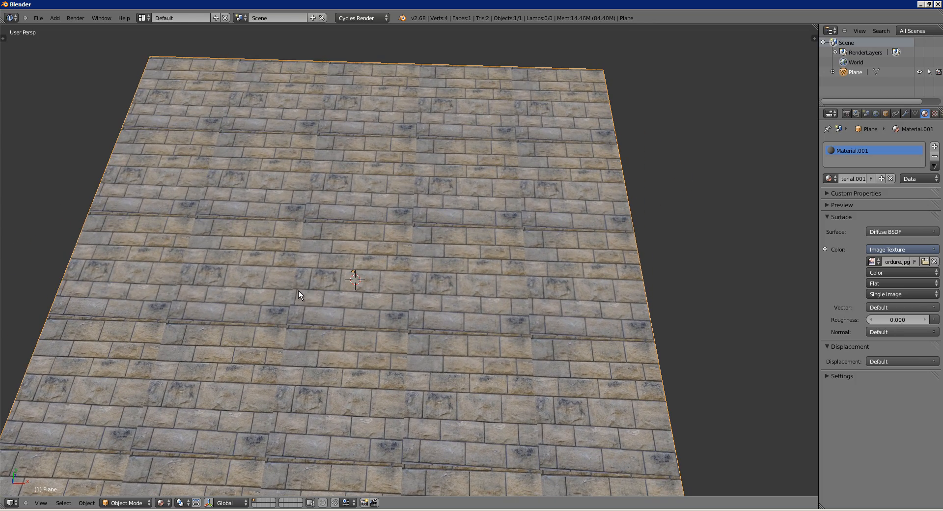
{"action": "left_click_drag", "start_coordinate": [299, 291], "coordinate": [370, 185]}
{"action": "scroll", "coordinate": [349, 238], "scroll_direction": "up", "scroll_amount": 5}
{"action": "scroll", "coordinate": [446, 138], "scroll_direction": "up", "scroll_amount": 4}
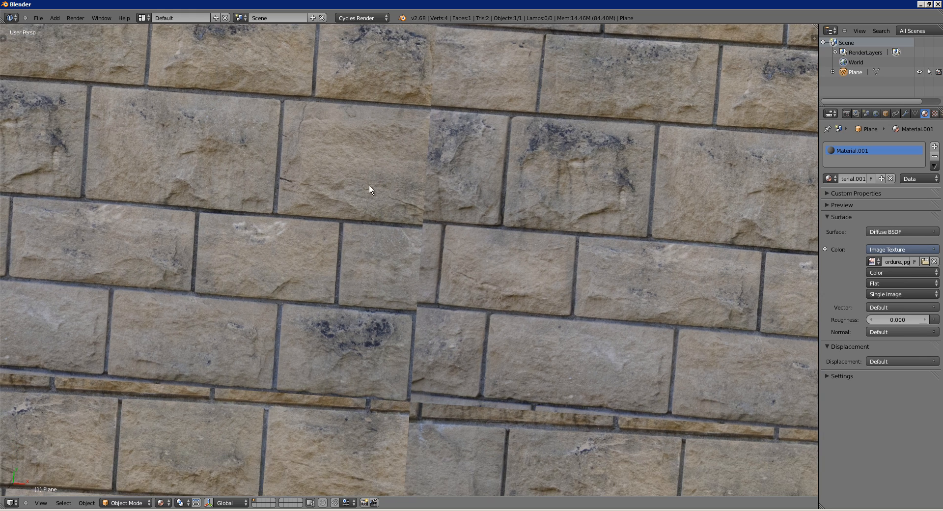
{"action": "left_click_drag", "start_coordinate": [335, 231], "coordinate": [328, 207]}
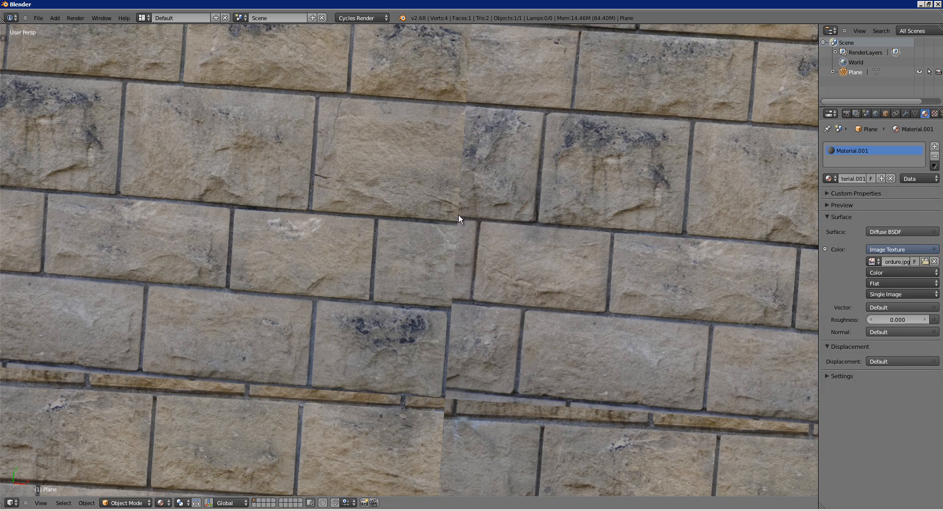
{"action": "left_click_drag", "start_coordinate": [461, 223], "coordinate": [510, 185]}
{"action": "scroll", "coordinate": [509, 185], "scroll_direction": "down", "scroll_amount": 8}
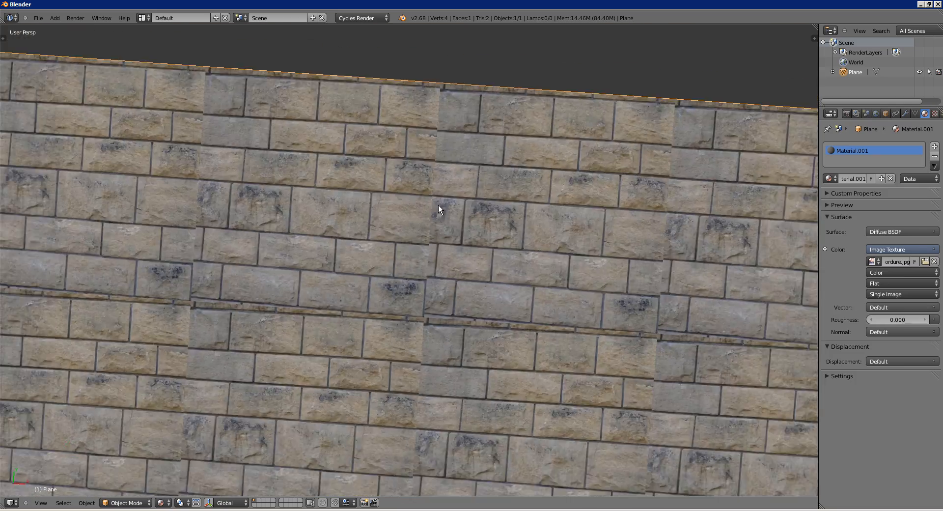
{"action": "left_click_drag", "start_coordinate": [440, 211], "coordinate": [362, 243]}
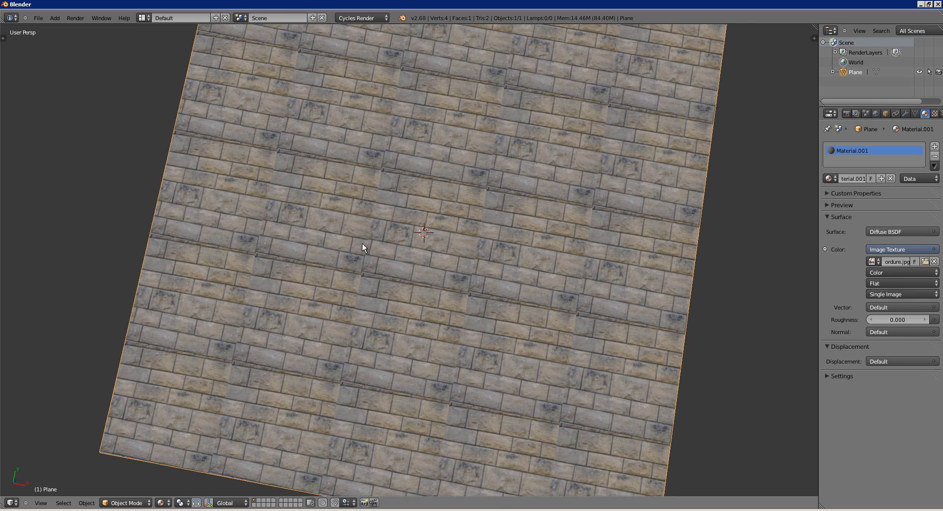
Set the stone-block texture's mapping scale to 1 in X and Y to show a single tile on the plane.
{"action": "left_click", "coordinate": [934, 113]}
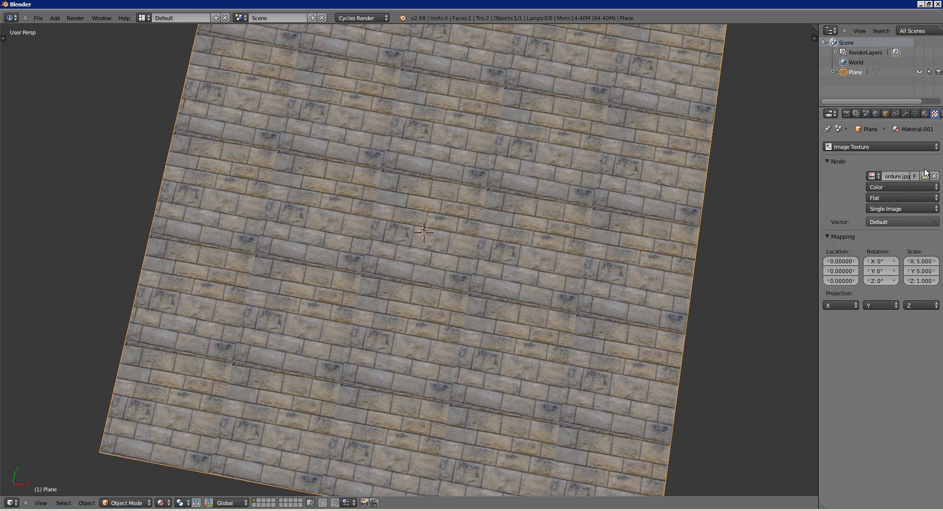
{"action": "left_click", "coordinate": [921, 260]}
{"action": "type", "text": "5.01"}
{"action": "key", "text": "Return"}
{"action": "left_click", "coordinate": [920, 271]}
{"action": "type", "text": "1"}
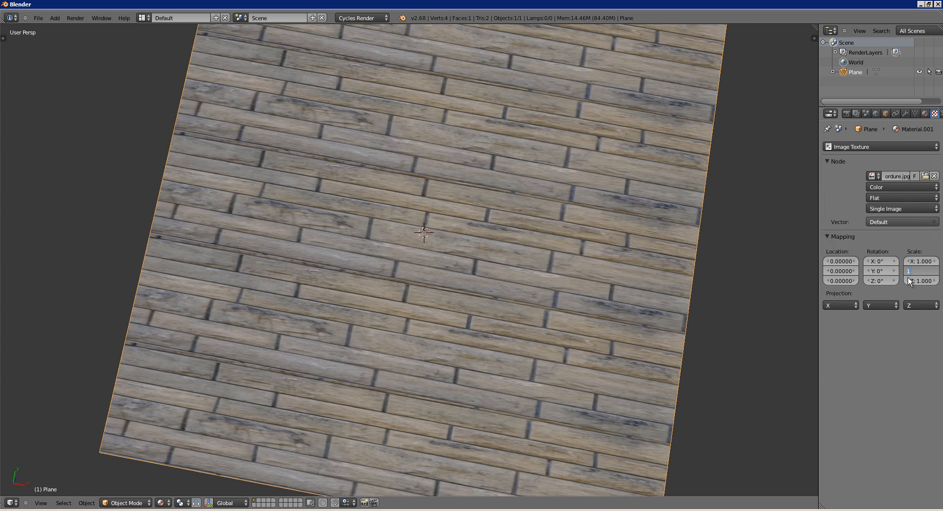
{"action": "key", "text": "Return"}
{"action": "left_click_drag", "start_coordinate": [496, 255], "coordinate": [472, 289]}
{"action": "scroll", "coordinate": [509, 286], "scroll_direction": "down", "scroll_amount": 2}
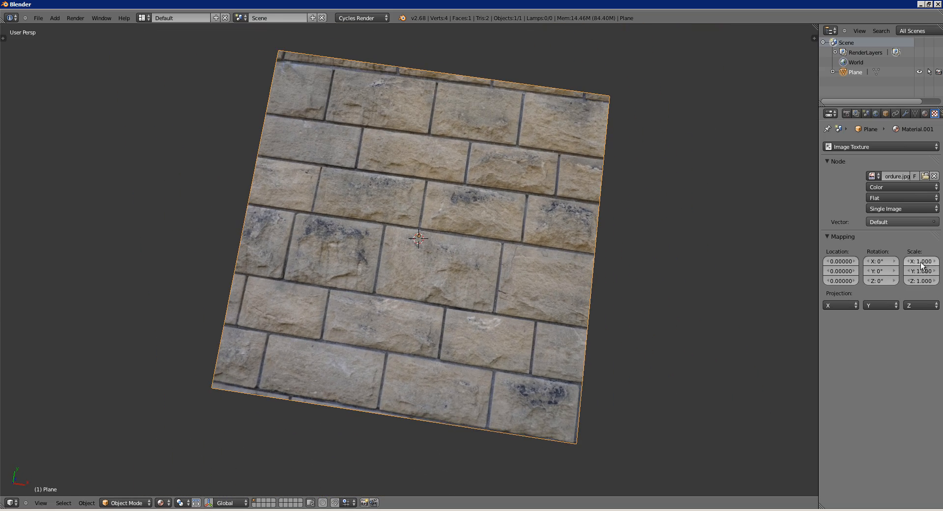
Raise only the stone-block texture's X mapping scale to 2.904 and inspect the vertical seams.
{"action": "left_click_drag", "start_coordinate": [922, 264], "coordinate": [915, 264]}
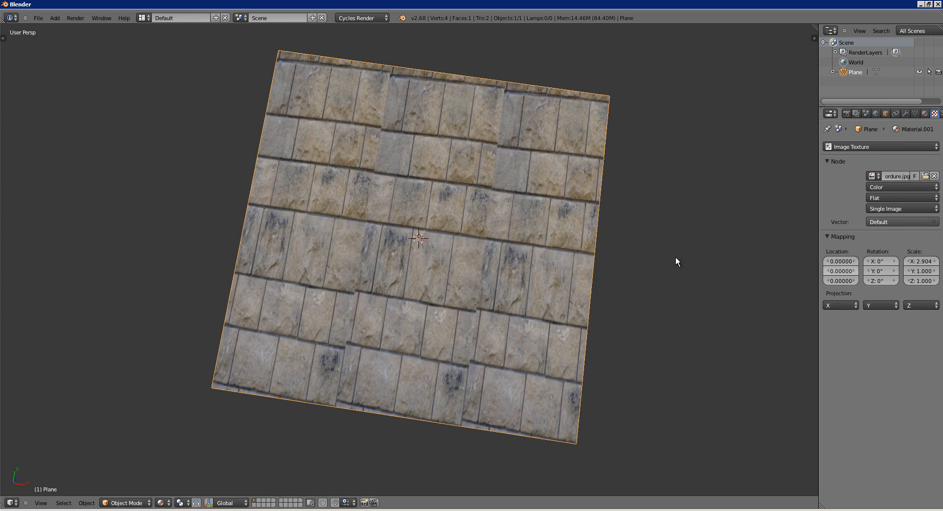
{"action": "scroll", "coordinate": [540, 161], "scroll_direction": "up", "scroll_amount": 3}
{"action": "scroll", "coordinate": [515, 235], "scroll_direction": "down", "scroll_amount": 3}
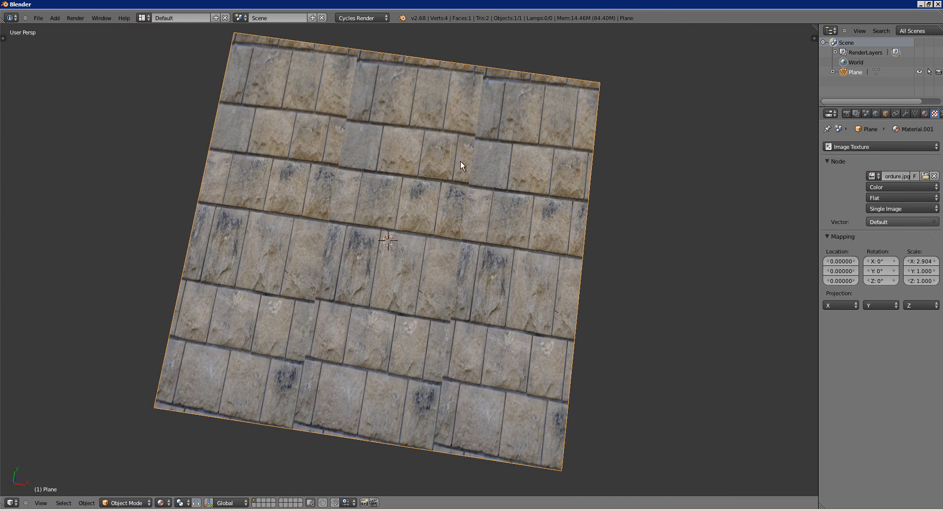
{"action": "scroll", "coordinate": [472, 137], "scroll_direction": "down", "scroll_amount": 2}
{"action": "left_click_drag", "start_coordinate": [454, 166], "coordinate": [509, 160]}
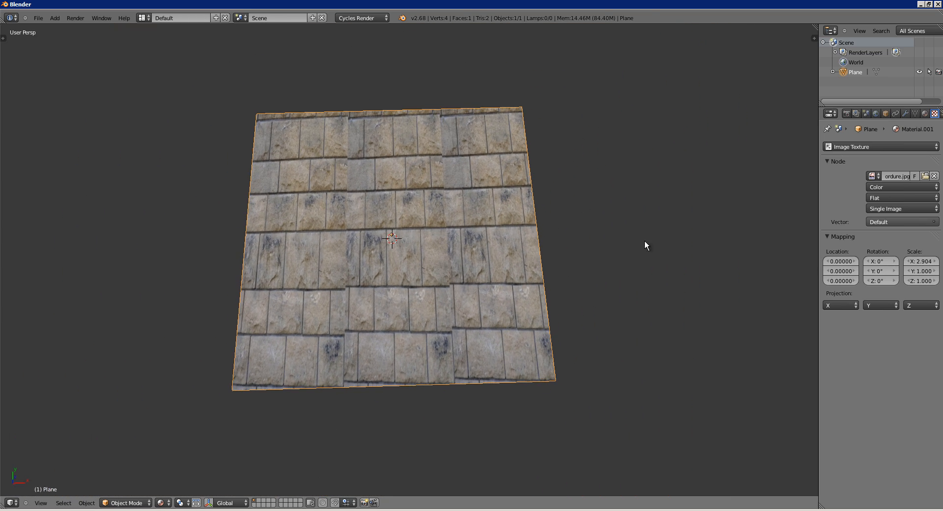
Set the stone-block texture's X mapping scale to 1.
{"action": "left_click", "coordinate": [926, 262]}
{"action": "type", "text": "1"}
{"action": "key", "text": "Return"}
{"action": "left_click_drag", "start_coordinate": [507, 312], "coordinate": [334, 317]}
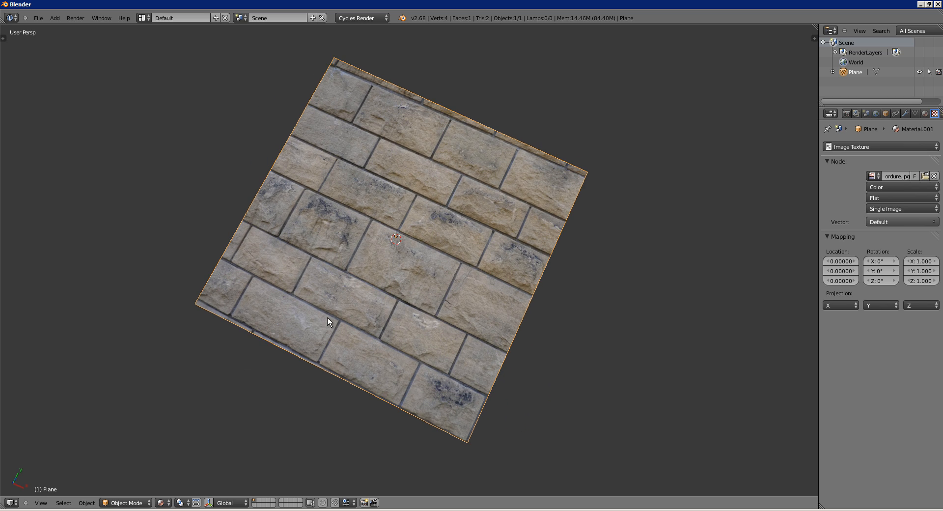
Replace the plane material's image texture with Ombre.jpg from the Textures Tileable folder, using thumbnail display.
{"action": "left_click", "coordinate": [925, 114]}
{"action": "left_click", "coordinate": [928, 261]}
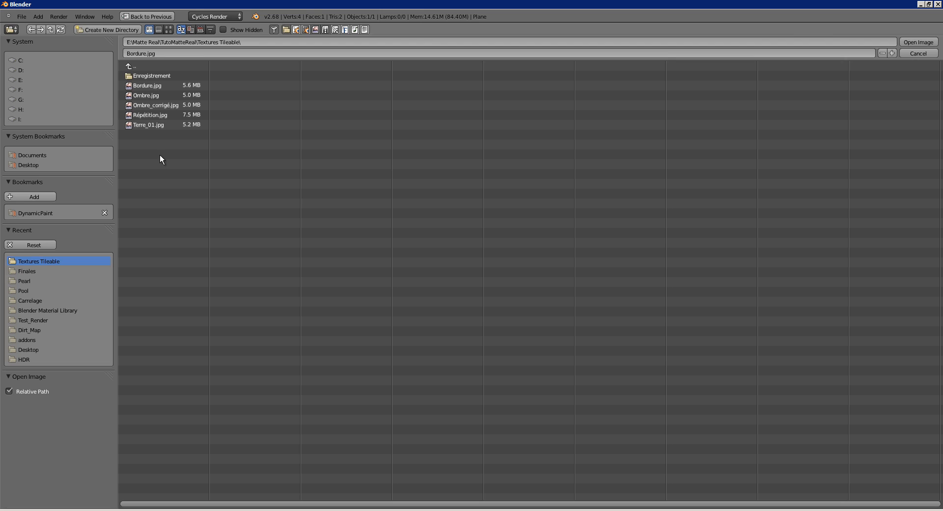
{"action": "left_click", "coordinate": [168, 29]}
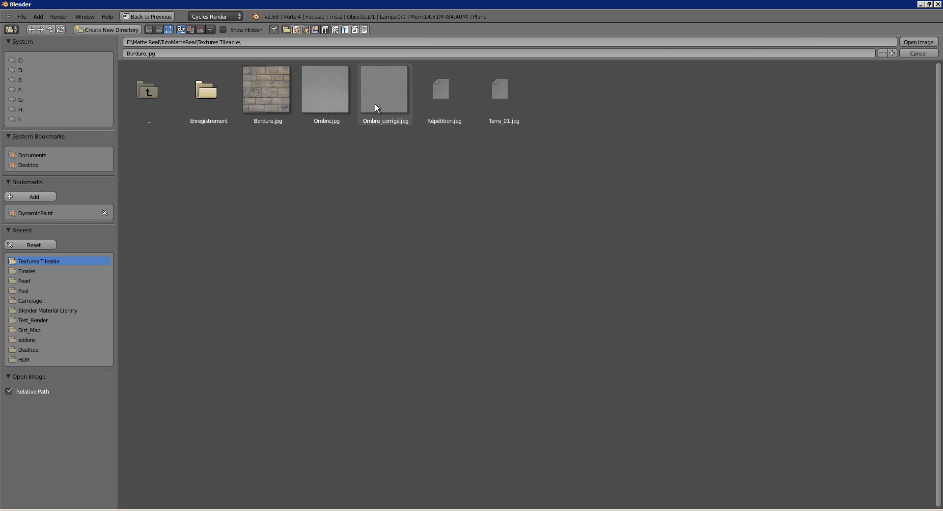
{"action": "left_click", "coordinate": [331, 101]}
{"action": "double_click", "coordinate": [331, 101]}
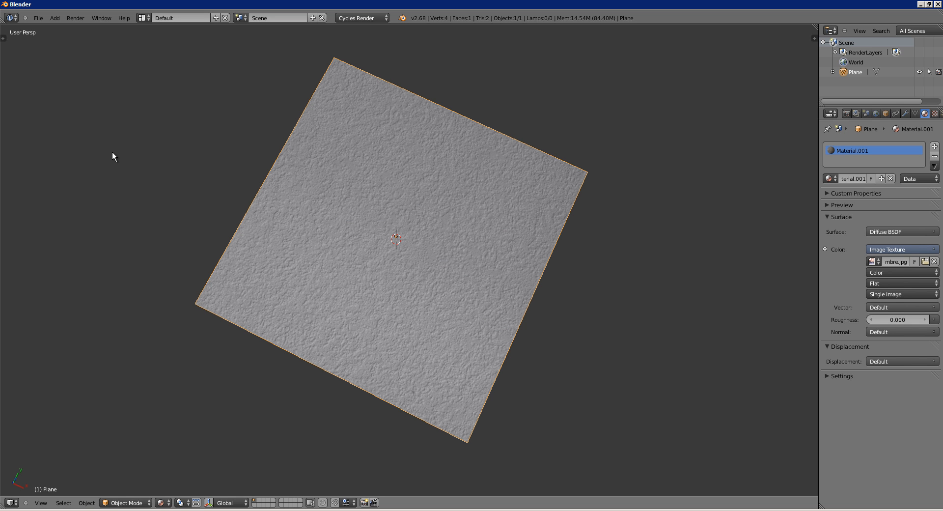
{"action": "scroll", "coordinate": [456, 281], "scroll_direction": "up", "scroll_amount": 1}
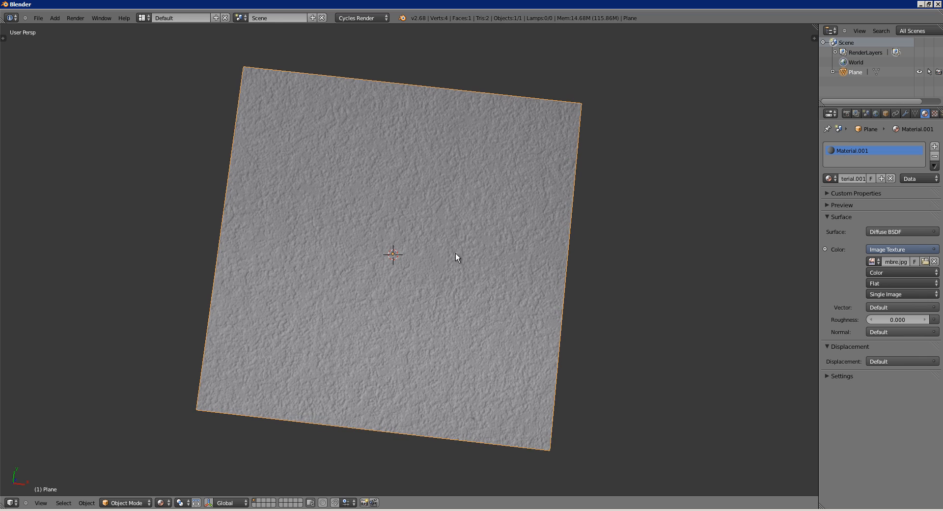
Set the Ombre.jpg texture's mapping scale to 3 in X and Y so it repeats across the plane.
{"action": "left_click", "coordinate": [934, 113]}
{"action": "left_click", "coordinate": [922, 263]}
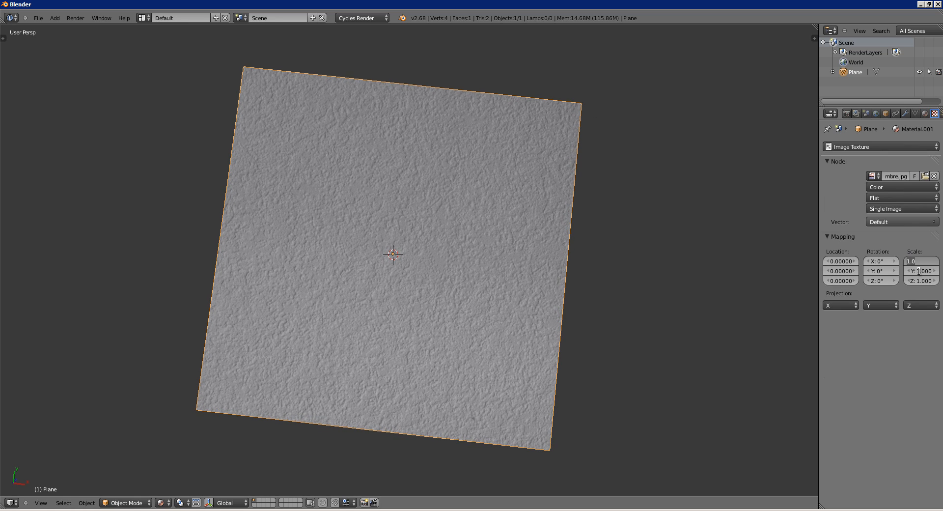
{"action": "type", "text": "3"}
{"action": "left_click", "coordinate": [920, 273]}
{"action": "type", "text": "3"}
{"action": "key", "text": "Return"}
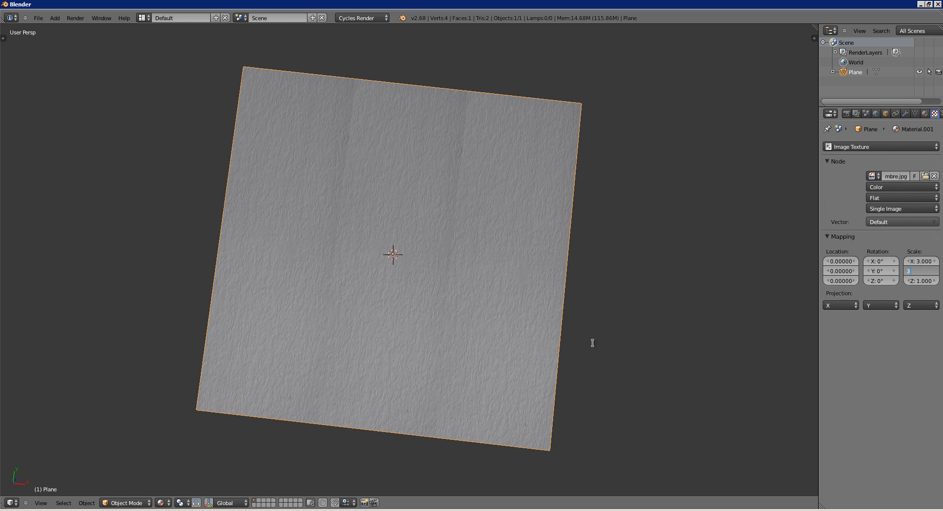
Examine the repeated Ombre.jpg texture on the plane, checking the shading along the borders between tiles from afar and close up.
{"action": "left_click_drag", "start_coordinate": [546, 345], "coordinate": [368, 298]}
{"action": "left_click_drag", "start_coordinate": [271, 245], "coordinate": [275, 264]}
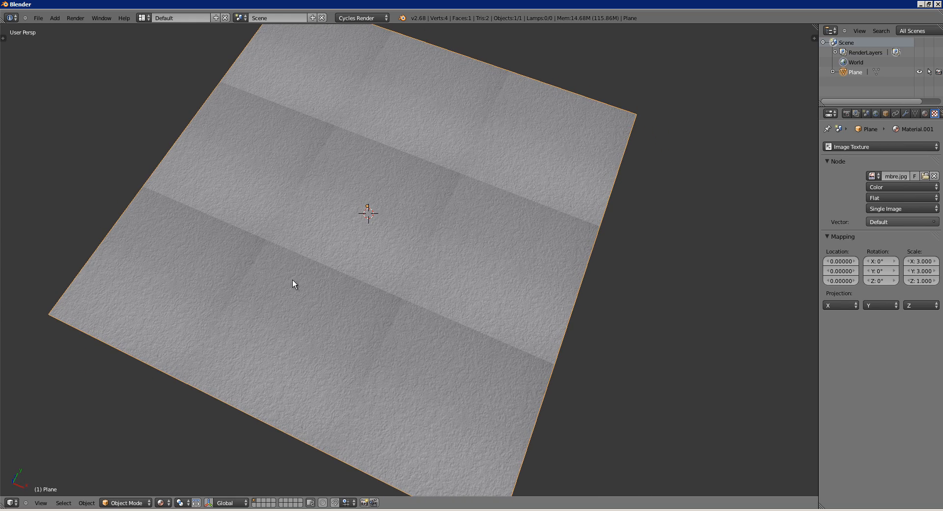
{"action": "left_click_drag", "start_coordinate": [373, 146], "coordinate": [360, 196]}
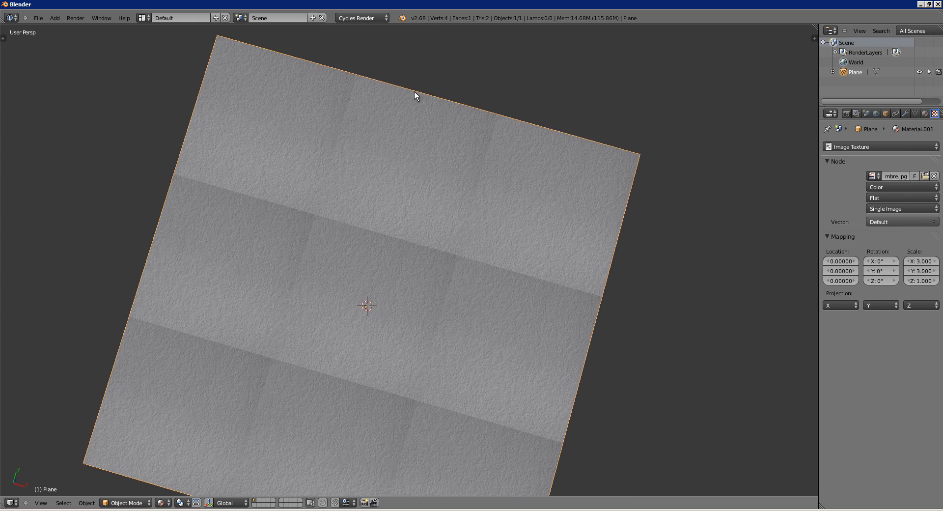
{"action": "left_click_drag", "start_coordinate": [380, 238], "coordinate": [383, 183]}
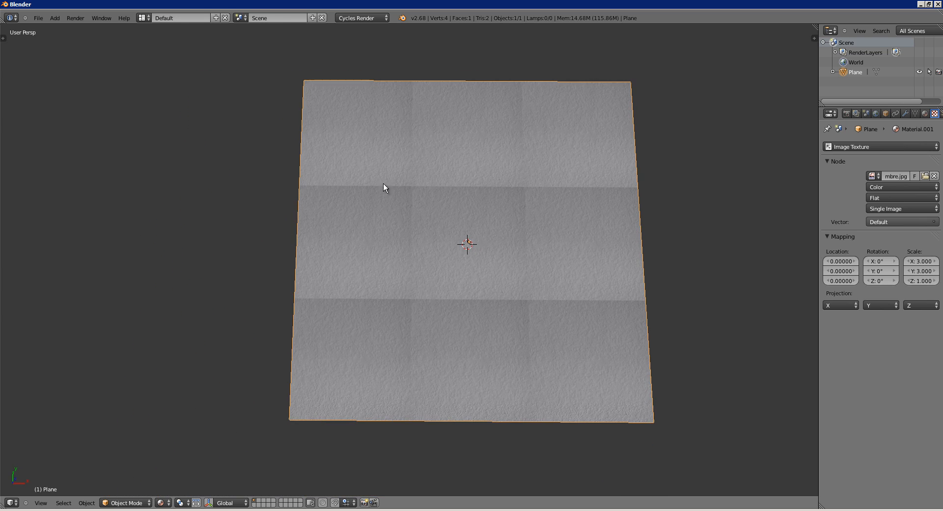
{"action": "left_click_drag", "start_coordinate": [401, 218], "coordinate": [362, 238]}
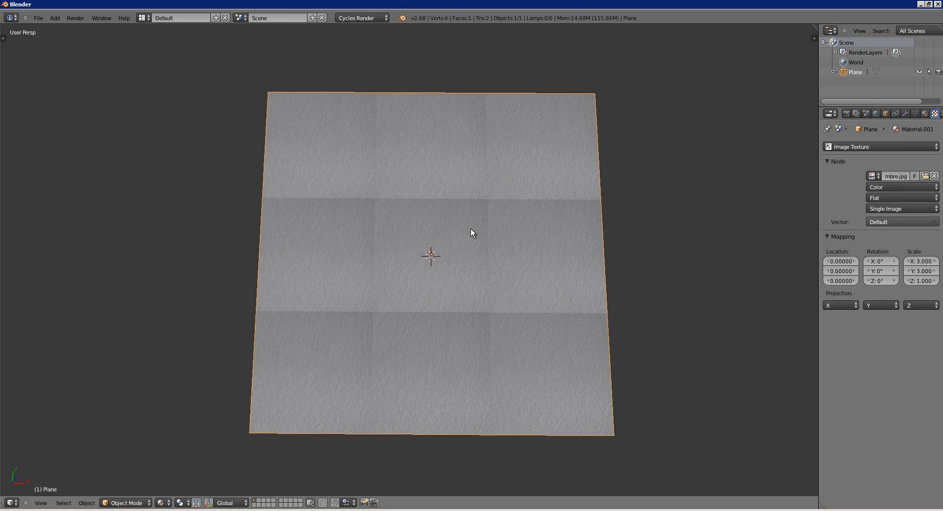
{"action": "scroll", "coordinate": [473, 231], "scroll_direction": "up", "scroll_amount": 2}
{"action": "left_click_drag", "start_coordinate": [512, 109], "coordinate": [447, 238]}
{"action": "scroll", "coordinate": [529, 243], "scroll_direction": "up", "scroll_amount": 5}
{"action": "left_click_drag", "start_coordinate": [380, 396], "coordinate": [447, 269]}
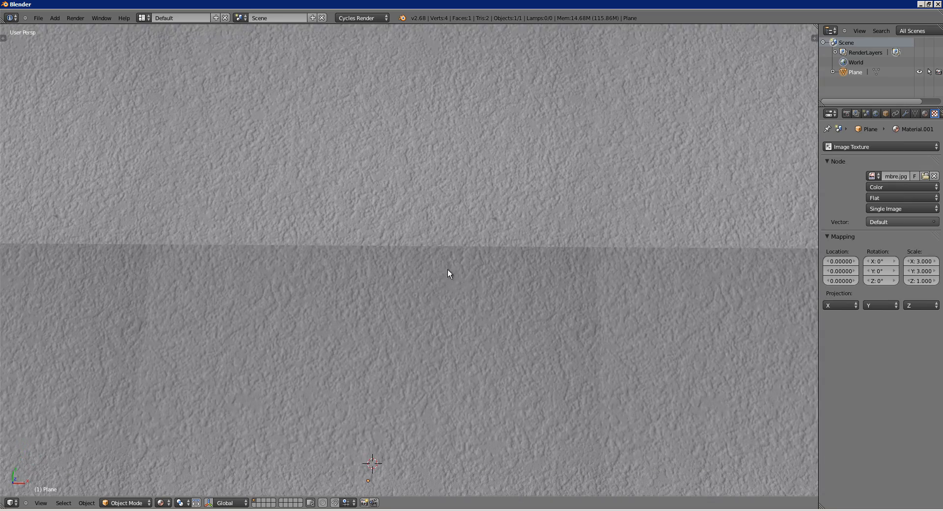
{"action": "left_click_drag", "start_coordinate": [225, 249], "coordinate": [152, 237]}
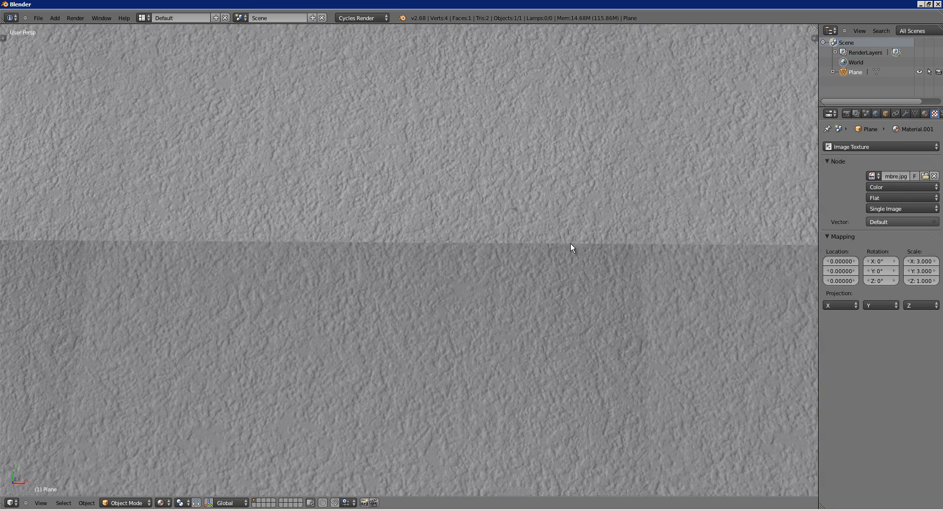
{"action": "left_click_drag", "start_coordinate": [570, 243], "coordinate": [450, 228]}
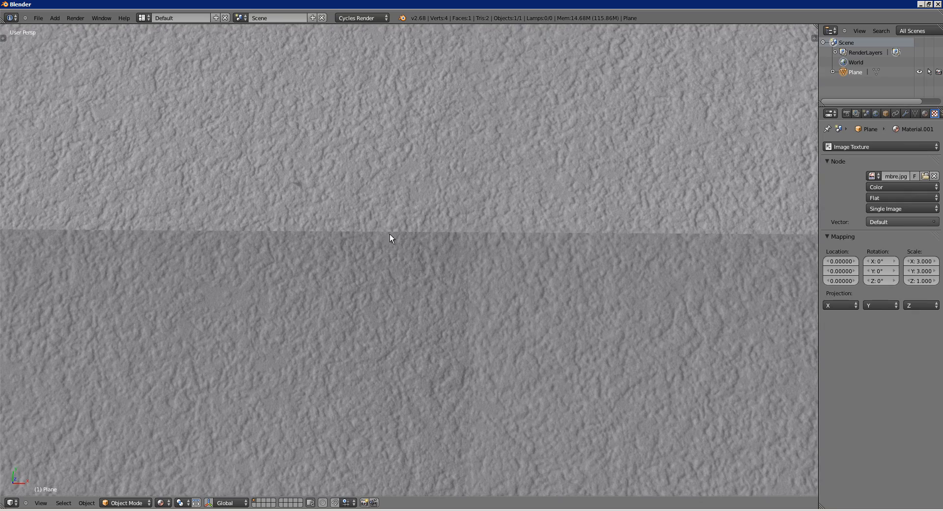
{"action": "left_click_drag", "start_coordinate": [293, 231], "coordinate": [386, 238]}
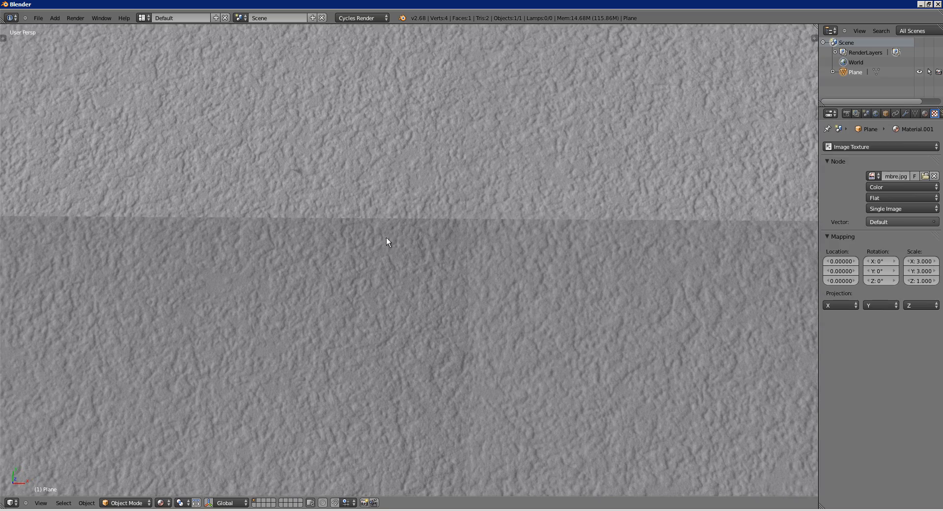
{"action": "scroll", "coordinate": [363, 223], "scroll_direction": "down", "scroll_amount": 3}
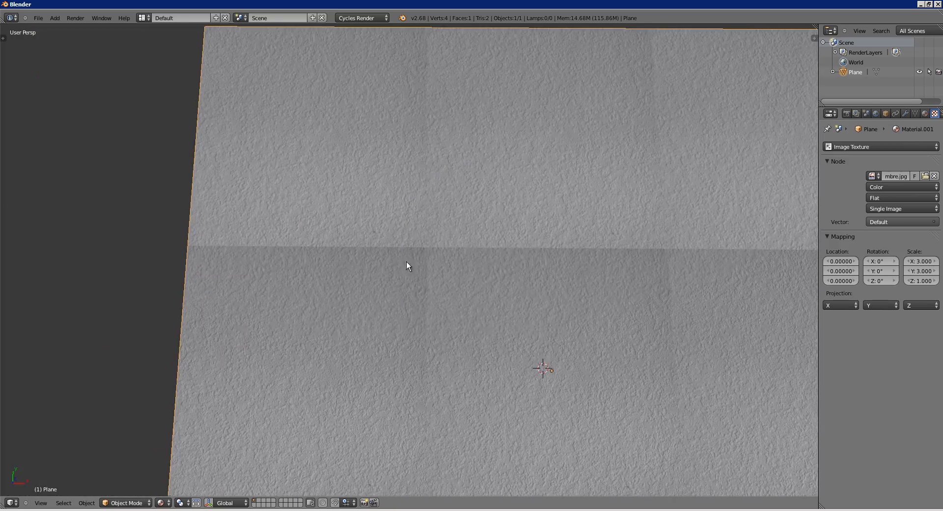
{"action": "scroll", "coordinate": [374, 268], "scroll_direction": "up", "scroll_amount": 4}
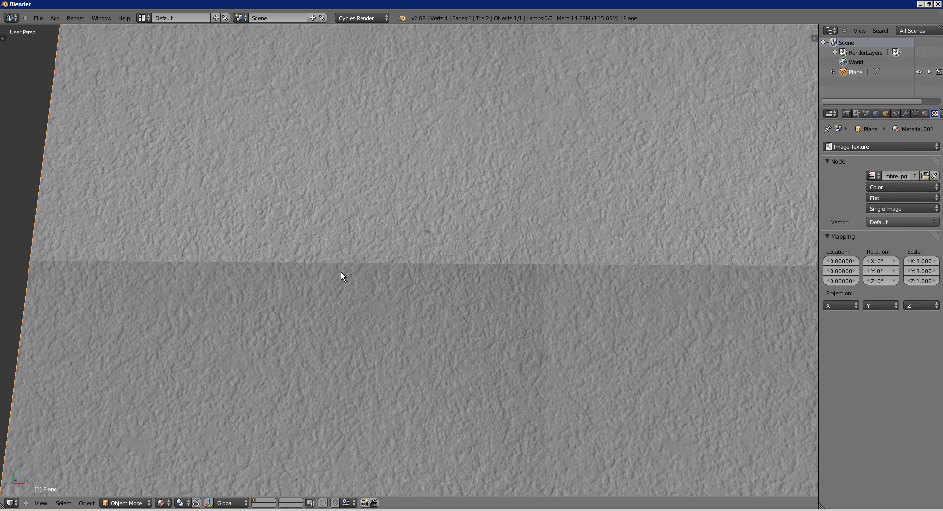
{"action": "scroll", "coordinate": [340, 255], "scroll_direction": "up", "scroll_amount": 2}
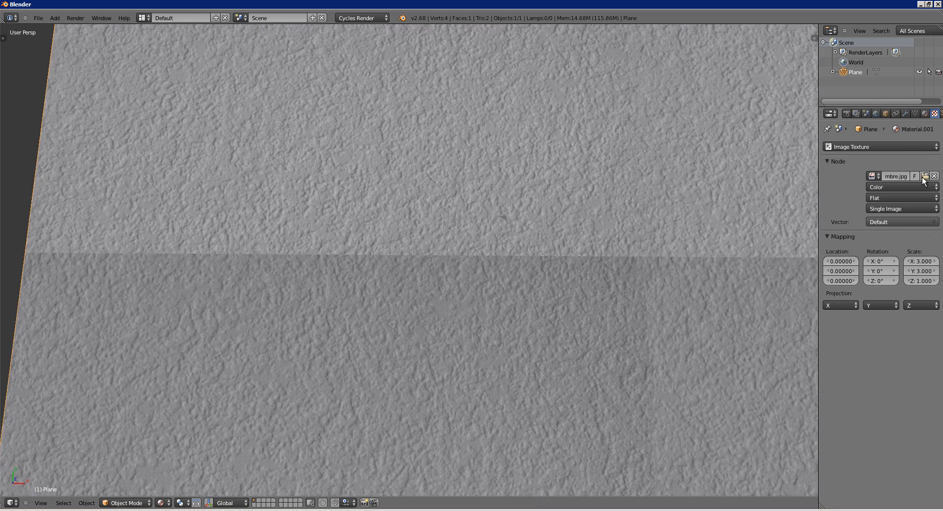
Replace the plane's image texture with Ombre_corrigé.jpg from the Textures Tileable folder, using thumbnail display.
{"action": "left_click", "coordinate": [922, 178]}
{"action": "left_click", "coordinate": [168, 29]}
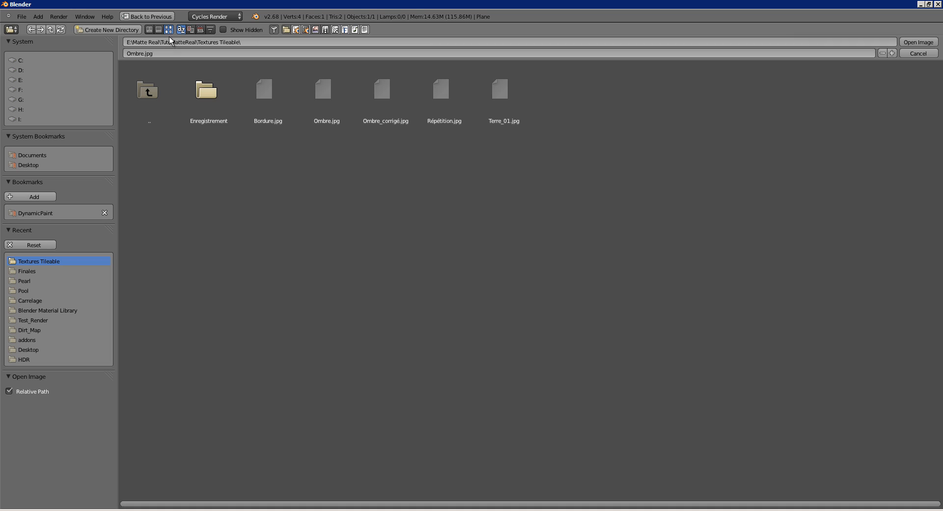
{"action": "left_click", "coordinate": [388, 103]}
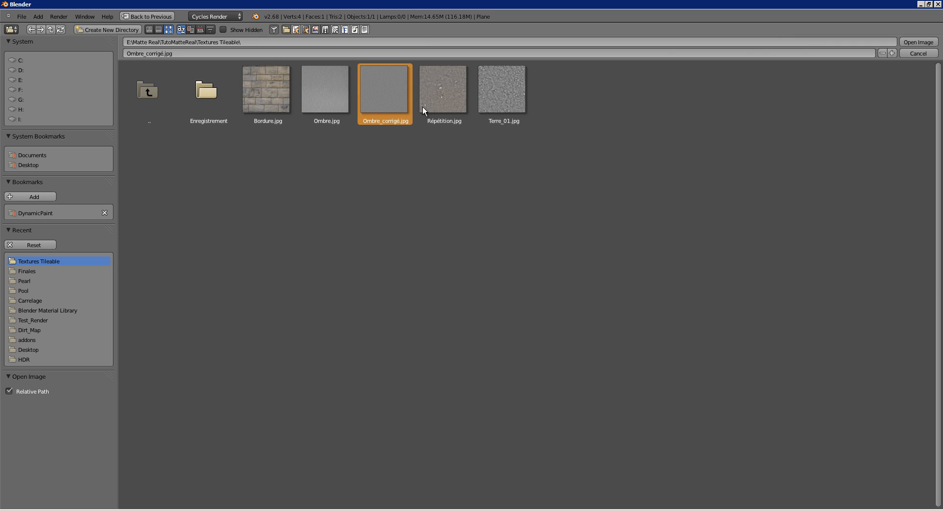
{"action": "left_click", "coordinate": [916, 42]}
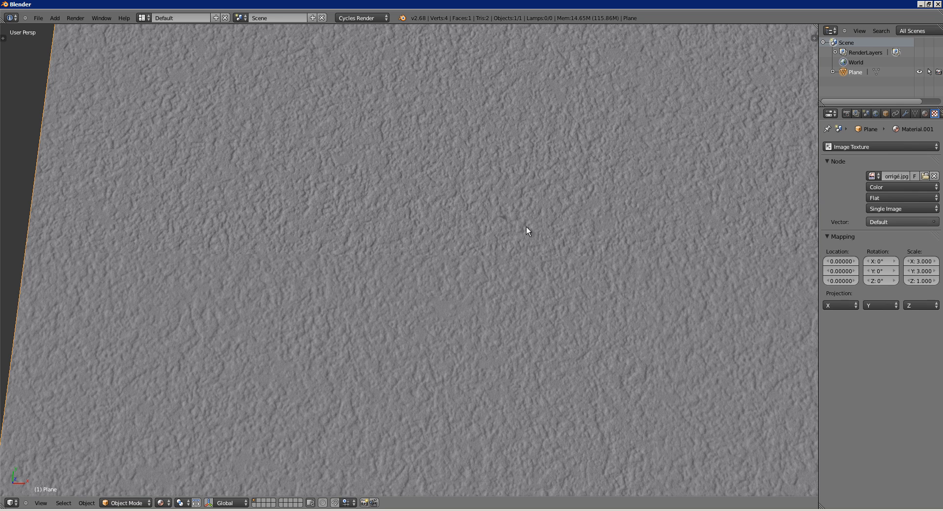
Examine the tiled Ombre_corrigé.jpg texture close up and across the whole plane for seams and shading differences.
{"action": "scroll", "coordinate": [526, 226], "scroll_direction": "down", "scroll_amount": 5}
{"action": "left_click_drag", "start_coordinate": [458, 231], "coordinate": [472, 299]}
{"action": "left_click_drag", "start_coordinate": [475, 341], "coordinate": [447, 300]}
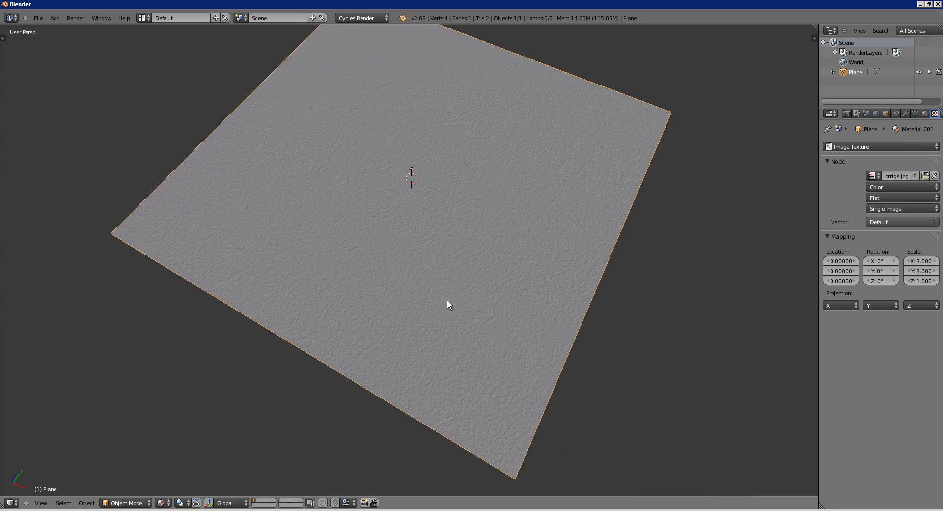
{"action": "scroll", "coordinate": [447, 300], "scroll_direction": "up", "scroll_amount": 1}
{"action": "left_click_drag", "start_coordinate": [297, 255], "coordinate": [390, 333]}
{"action": "scroll", "coordinate": [390, 333], "scroll_direction": "up", "scroll_amount": 5}
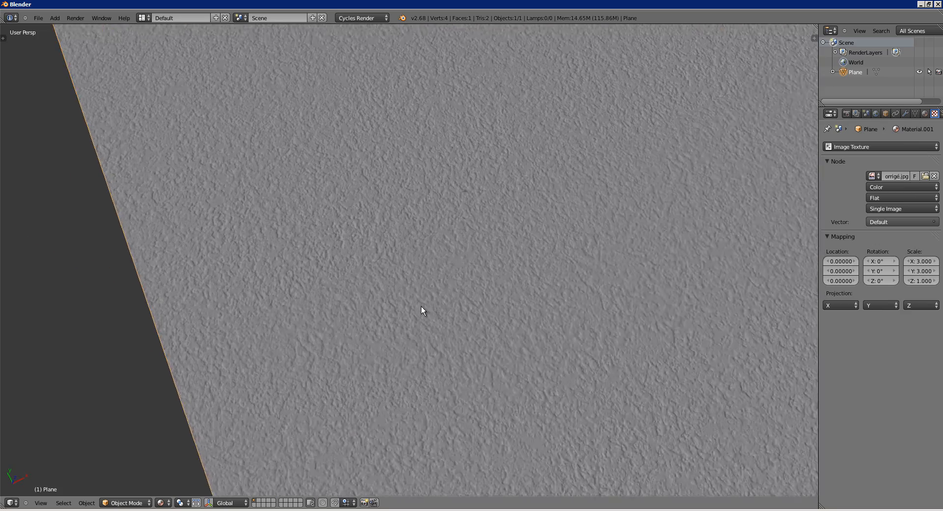
{"action": "left_click_drag", "start_coordinate": [421, 306], "coordinate": [394, 254]}
{"action": "scroll", "coordinate": [384, 150], "scroll_direction": "up", "scroll_amount": 6}
{"action": "scroll", "coordinate": [384, 149], "scroll_direction": "down", "scroll_amount": 8}
{"action": "scroll", "coordinate": [394, 253], "scroll_direction": "up", "scroll_amount": 2}
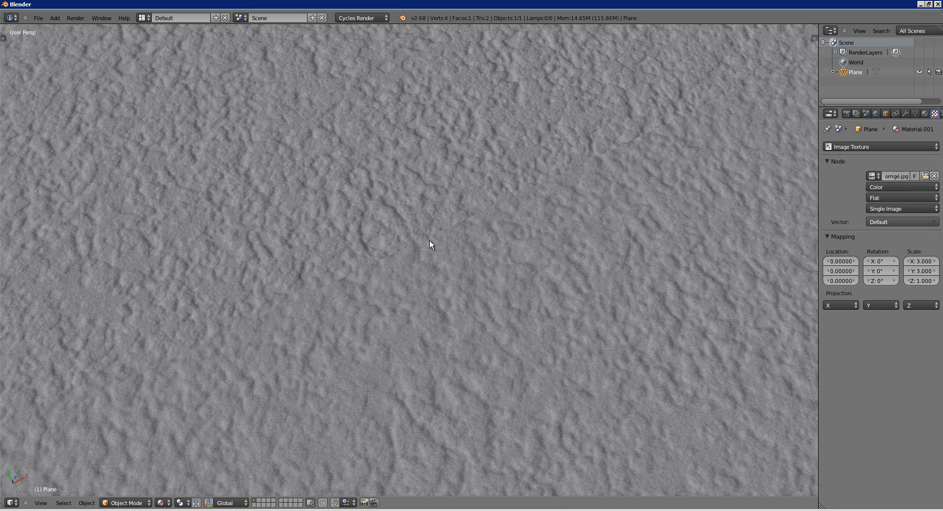
{"action": "scroll", "coordinate": [645, 148], "scroll_direction": "up", "scroll_amount": 2}
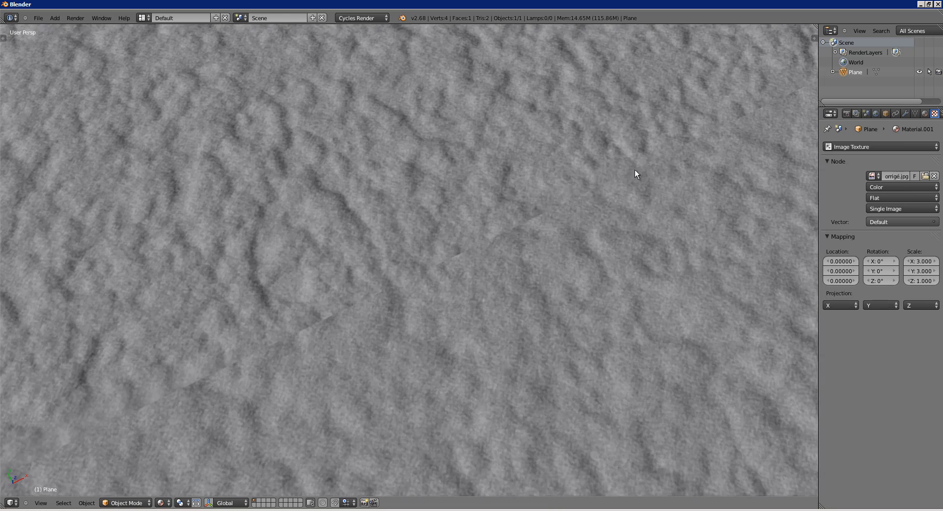
{"action": "left_click_drag", "start_coordinate": [635, 170], "coordinate": [538, 194]}
{"action": "left_click_drag", "start_coordinate": [432, 243], "coordinate": [384, 271]}
{"action": "scroll", "coordinate": [507, 227], "scroll_direction": "down", "scroll_amount": 7}
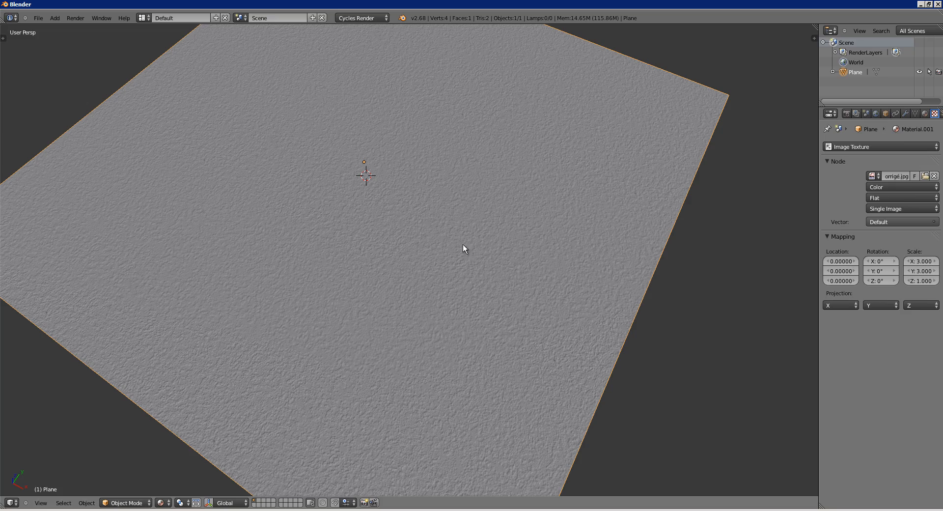
{"action": "left_click_drag", "start_coordinate": [456, 249], "coordinate": [369, 206]}
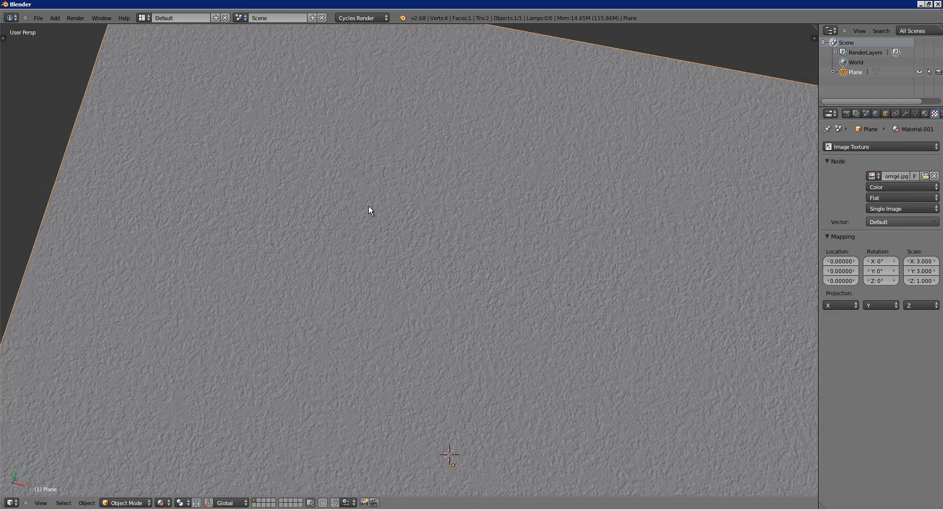
{"action": "left_click_drag", "start_coordinate": [589, 196], "coordinate": [411, 197]}
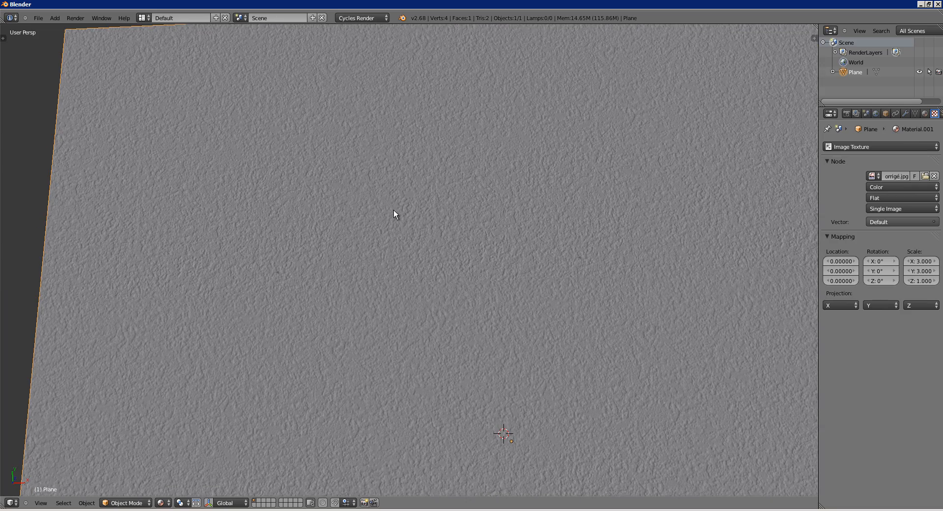
{"action": "left_click_drag", "start_coordinate": [386, 245], "coordinate": [378, 201]}
{"action": "left_click_drag", "start_coordinate": [420, 263], "coordinate": [379, 295]}
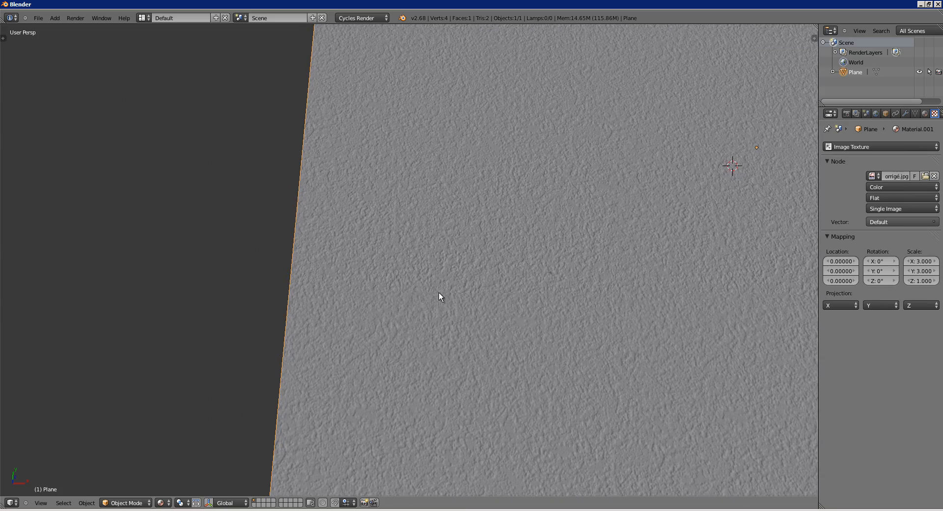
{"action": "left_click_drag", "start_coordinate": [439, 297], "coordinate": [497, 264]}
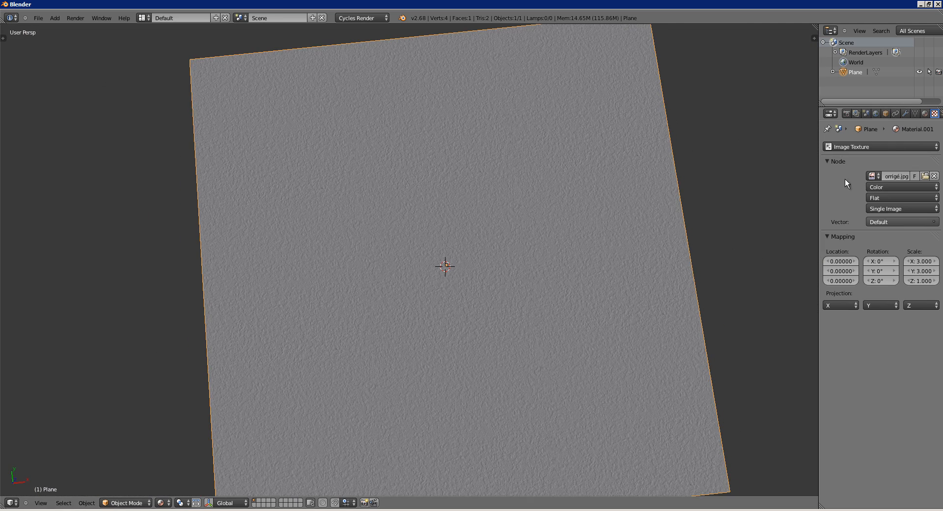
Replace the plane's image texture with Répétition.jpg from the Textures Tileable folder.
{"action": "left_click", "coordinate": [925, 176]}
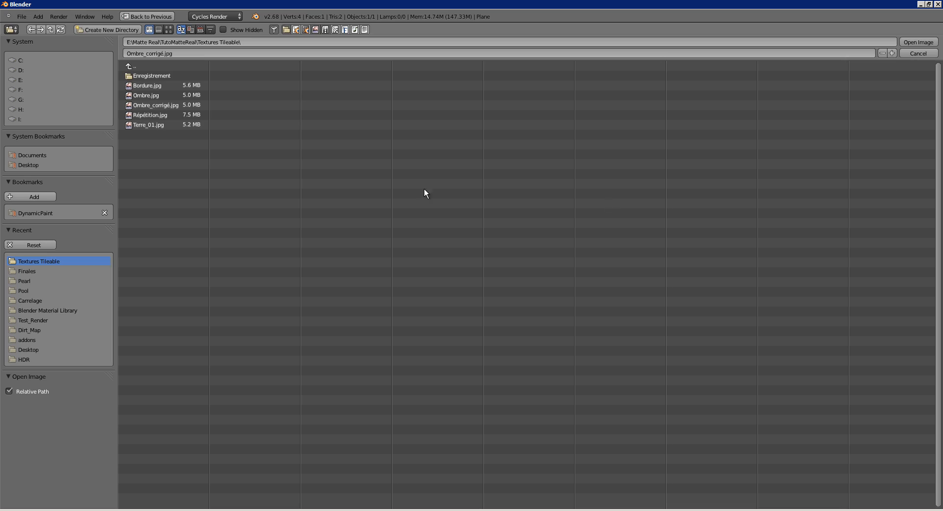
{"action": "double_click", "coordinate": [156, 115]}
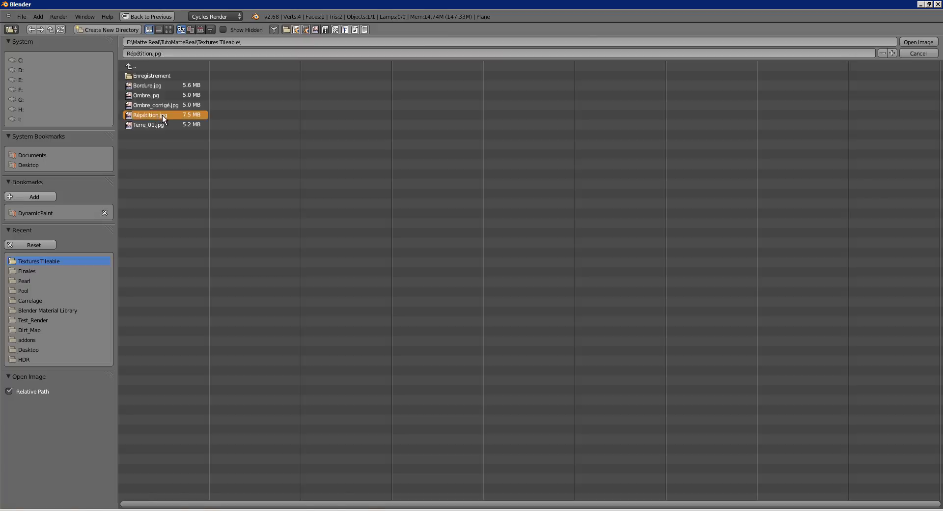
Examine the tiled Répétition.jpg ground texture for recurring debris, comparing a single wood-chip cluster with the pattern over the whole plane.
{"action": "left_click_drag", "start_coordinate": [452, 294], "coordinate": [376, 248]}
{"action": "scroll", "coordinate": [454, 232], "scroll_direction": "up", "scroll_amount": 2}
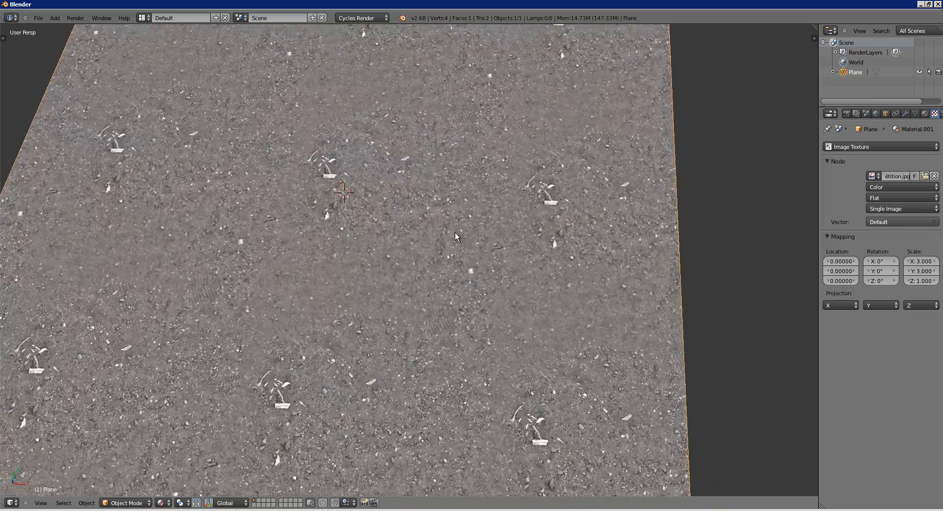
{"action": "left_click_drag", "start_coordinate": [457, 226], "coordinate": [404, 336]}
{"action": "scroll", "coordinate": [406, 253], "scroll_direction": "up", "scroll_amount": 3}
{"action": "left_click_drag", "start_coordinate": [433, 205], "coordinate": [418, 248]}
{"action": "scroll", "coordinate": [420, 233], "scroll_direction": "up", "scroll_amount": 2}
{"action": "scroll", "coordinate": [448, 251], "scroll_direction": "down", "scroll_amount": 2}
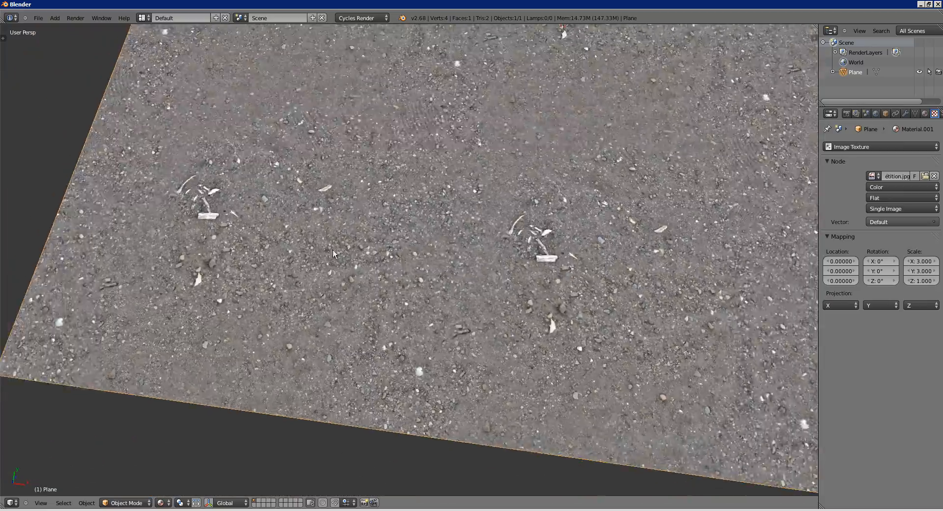
{"action": "left_click_drag", "start_coordinate": [332, 249], "coordinate": [493, 264]}
{"action": "scroll", "coordinate": [354, 273], "scroll_direction": "up", "scroll_amount": 5}
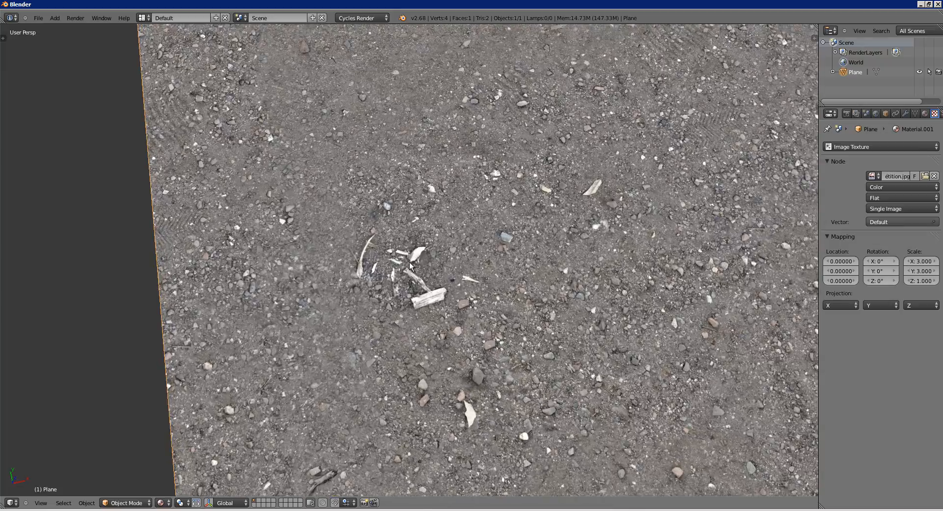
{"action": "left_click_drag", "start_coordinate": [408, 261], "coordinate": [216, 340]}
{"action": "scroll", "coordinate": [407, 241], "scroll_direction": "down", "scroll_amount": 2}
{"action": "scroll", "coordinate": [409, 253], "scroll_direction": "up", "scroll_amount": 2}
{"action": "scroll", "coordinate": [396, 252], "scroll_direction": "down", "scroll_amount": 8}
{"action": "left_click_drag", "start_coordinate": [520, 327], "coordinate": [438, 227]}
{"action": "left_click_drag", "start_coordinate": [496, 270], "coordinate": [586, 119]}
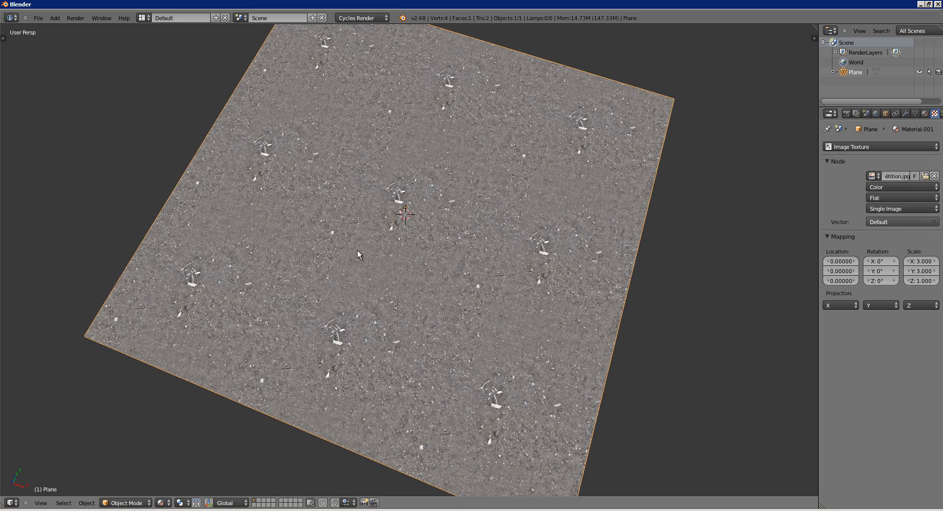
{"action": "left_click_drag", "start_coordinate": [357, 251], "coordinate": [354, 142]}
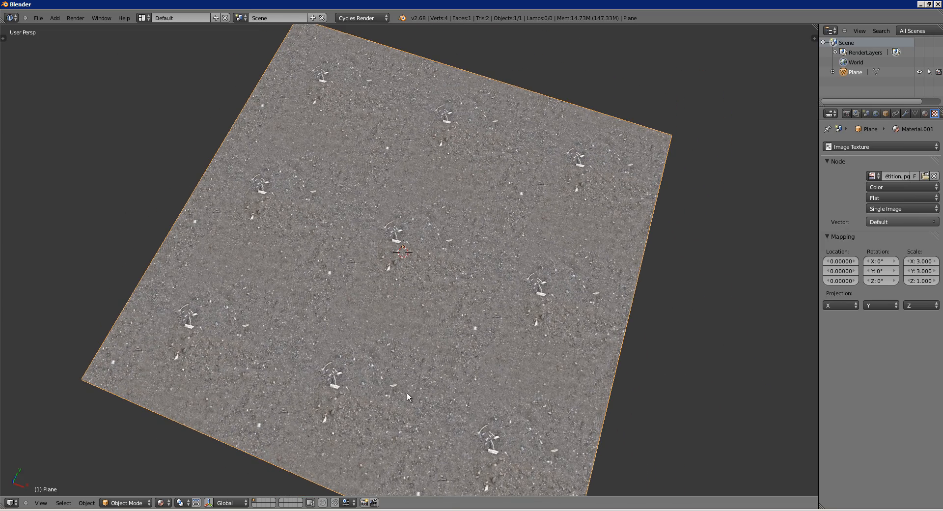
Set the Répétition.jpg texture's mapping scale to 2 in X and Y and inspect one debris cluster.
{"action": "left_click", "coordinate": [908, 261]}
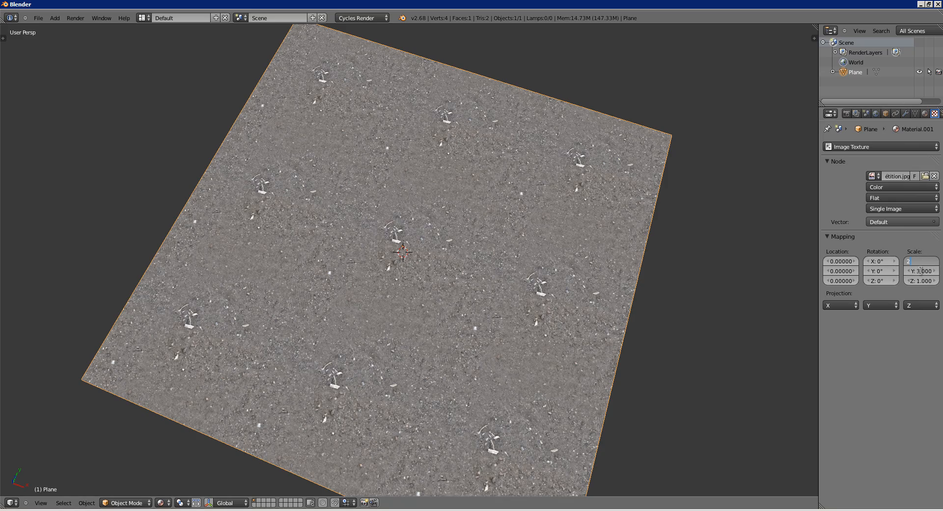
{"action": "left_click", "coordinate": [908, 270]}
{"action": "left_click_drag", "start_coordinate": [472, 317], "coordinate": [317, 108]}
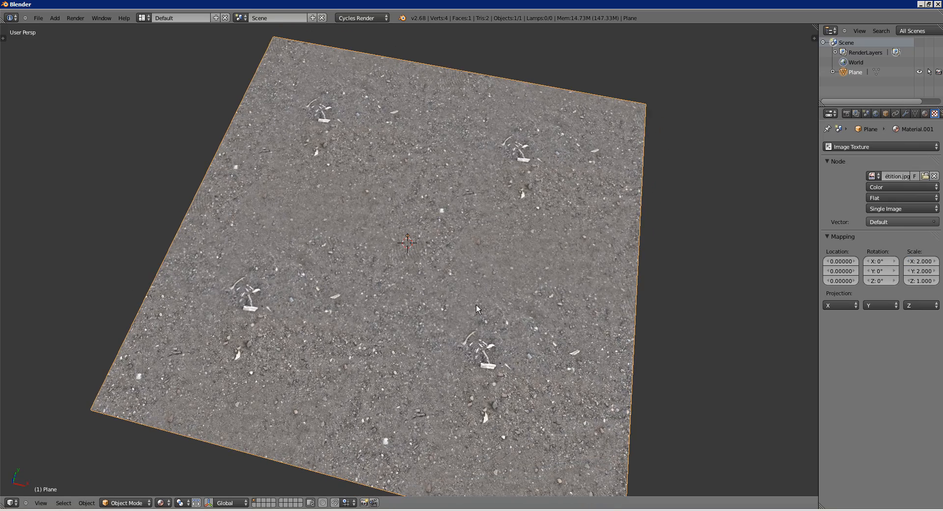
{"action": "scroll", "coordinate": [476, 304], "scroll_direction": "up", "scroll_amount": 8}
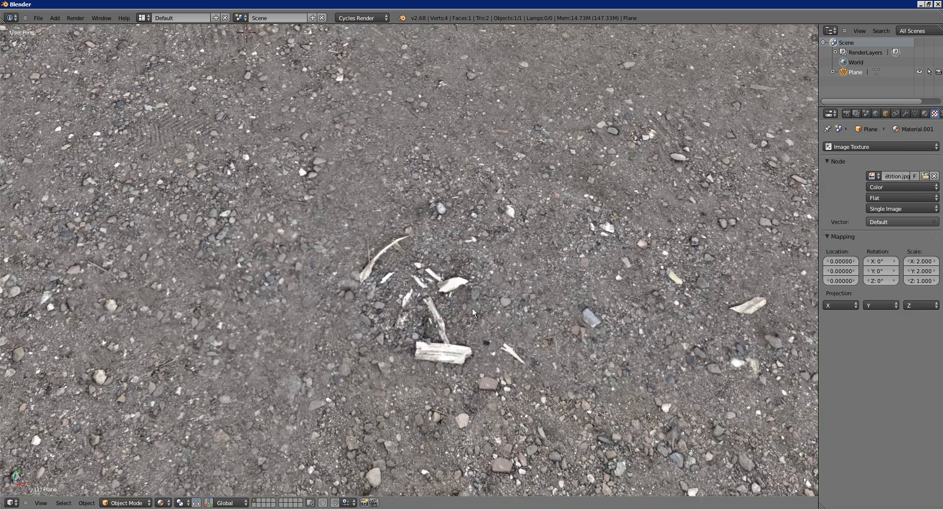
Examine the tiled Répétition.jpg ground texture for repeated details, comparing the wood-chip clusters and the pale debris fragment with the whole plane.
{"action": "scroll", "coordinate": [403, 294], "scroll_direction": "down", "scroll_amount": 8}
{"action": "left_click_drag", "start_coordinate": [407, 231], "coordinate": [314, 123]}
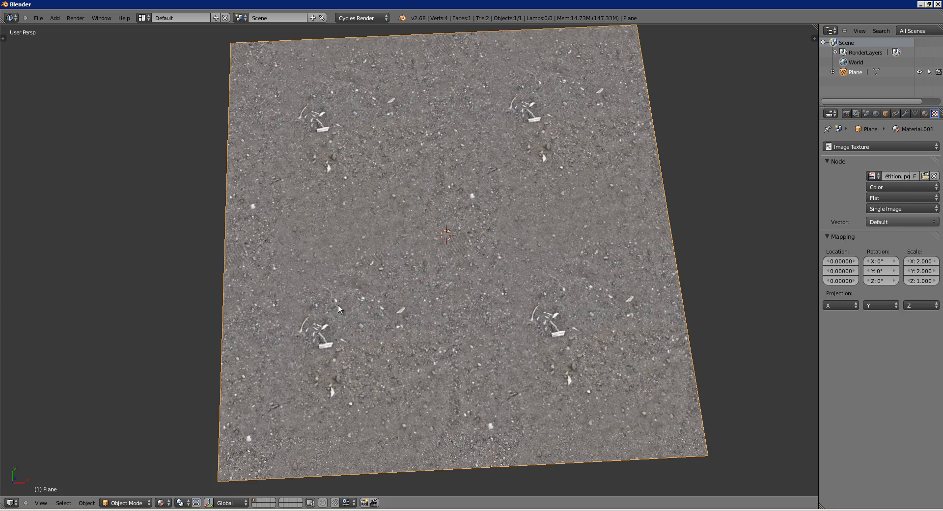
{"action": "scroll", "coordinate": [339, 304], "scroll_direction": "up", "scroll_amount": 5}
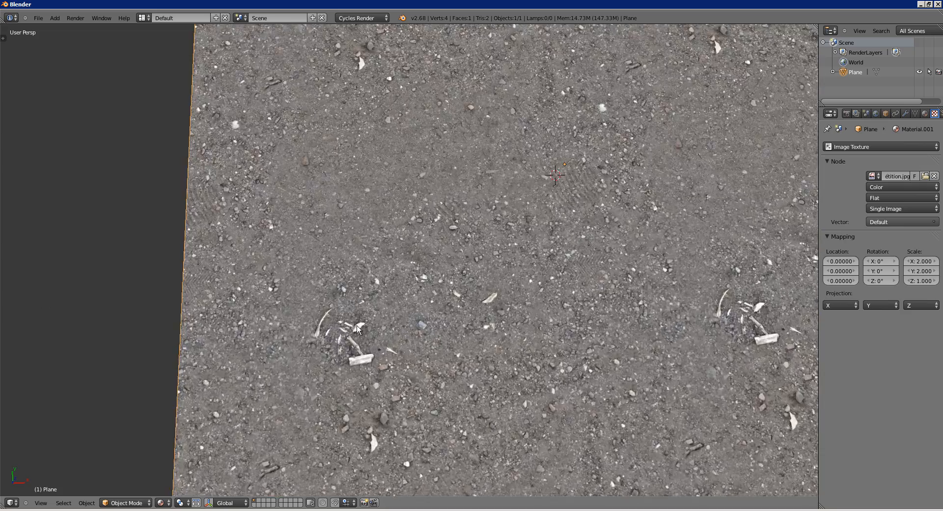
{"action": "left_click_drag", "start_coordinate": [357, 328], "coordinate": [467, 259]}
{"action": "scroll", "coordinate": [476, 272], "scroll_direction": "up", "scroll_amount": 7}
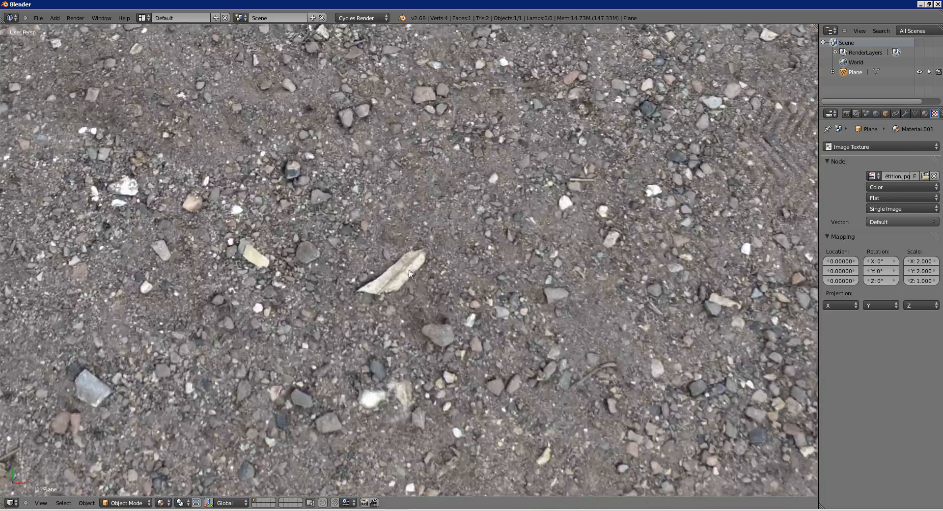
{"action": "left_click_drag", "start_coordinate": [409, 274], "coordinate": [387, 228]}
{"action": "scroll", "coordinate": [387, 228], "scroll_direction": "down", "scroll_amount": 9}
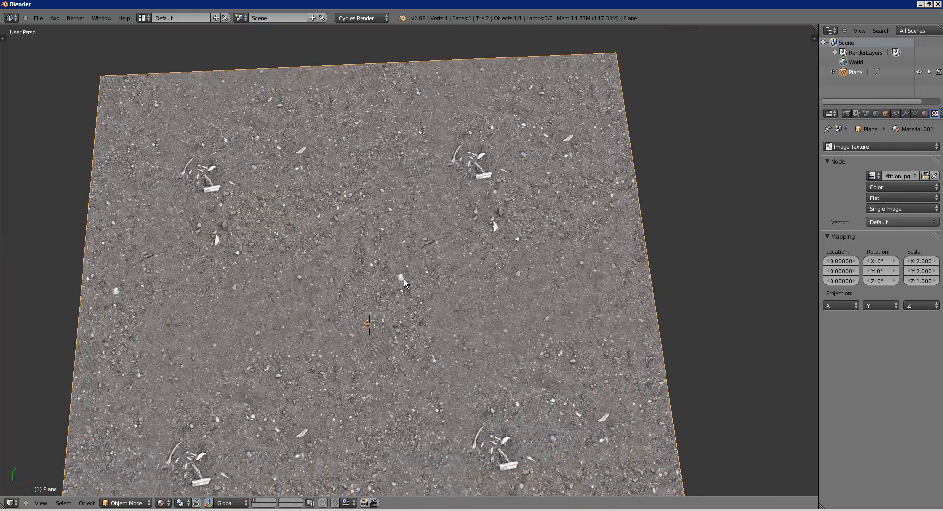
{"action": "left_click_drag", "start_coordinate": [404, 279], "coordinate": [426, 210]}
{"action": "left_click_drag", "start_coordinate": [346, 290], "coordinate": [388, 294]}
{"action": "scroll", "coordinate": [400, 289], "scroll_direction": "down", "scroll_amount": 2}
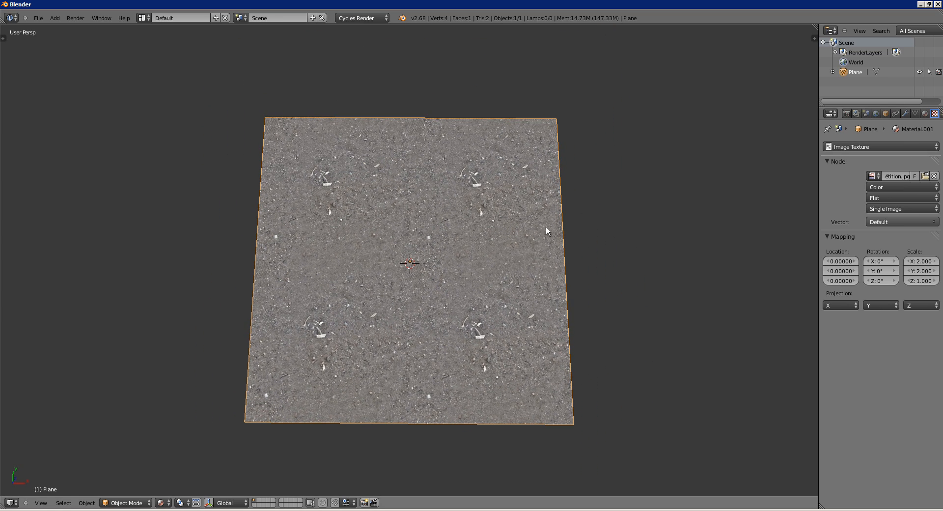
{"action": "left_click_drag", "start_coordinate": [506, 341], "coordinate": [466, 294]}
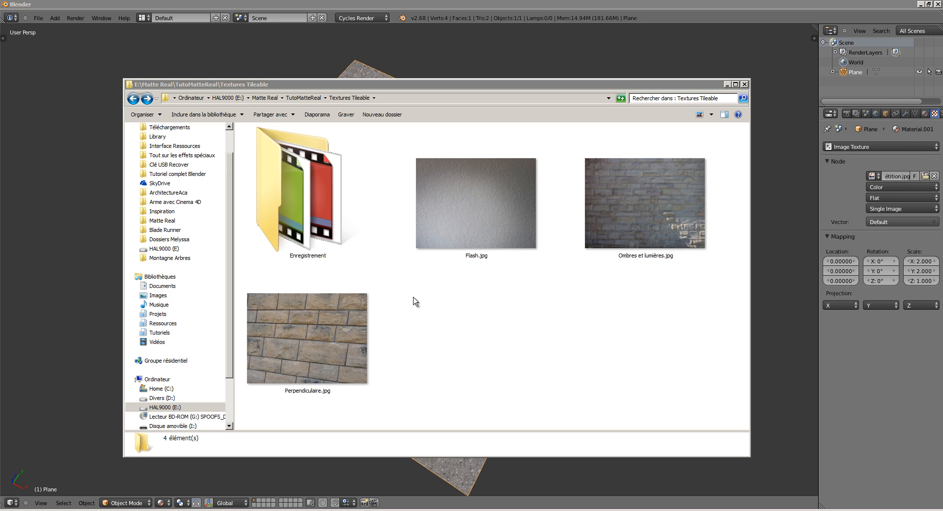
Preview Flash.jpg and Ombres et lumières.jpg from the Textures Tileable folder to examine uneven lighting in the source photos.
{"action": "double_click", "coordinate": [479, 224]}
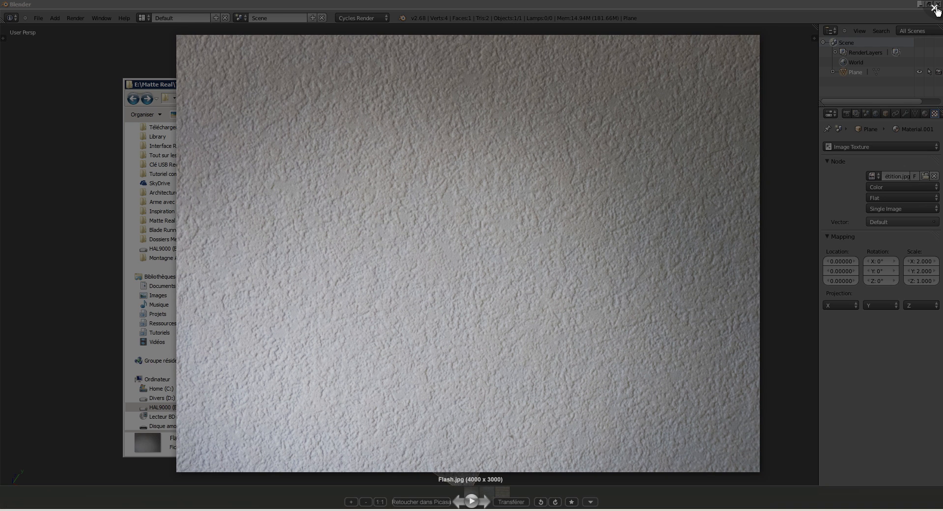
{"action": "left_click", "coordinate": [934, 8]}
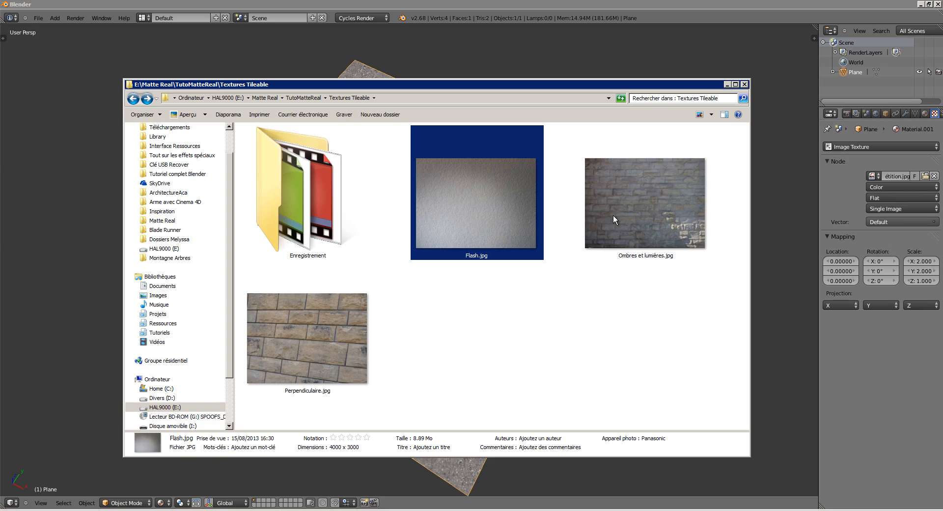
{"action": "double_click", "coordinate": [613, 215]}
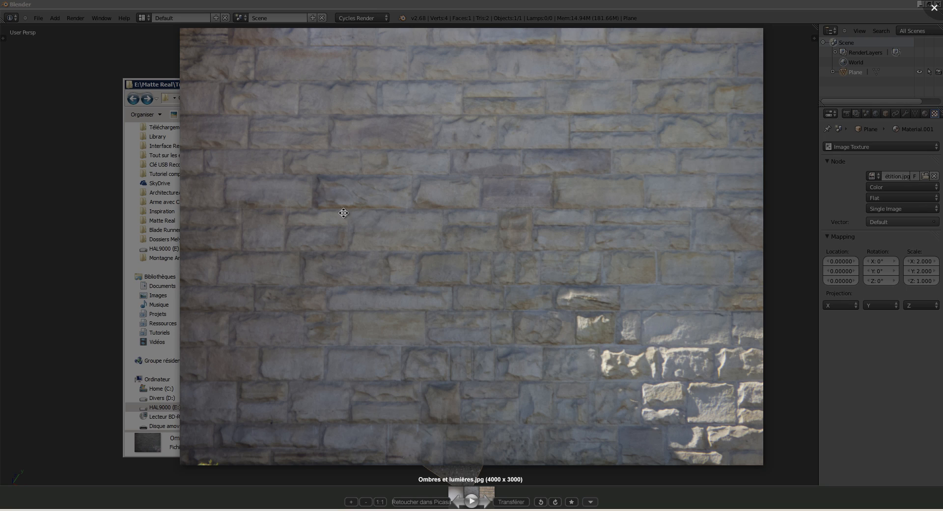
{"action": "key", "text": "Escape"}
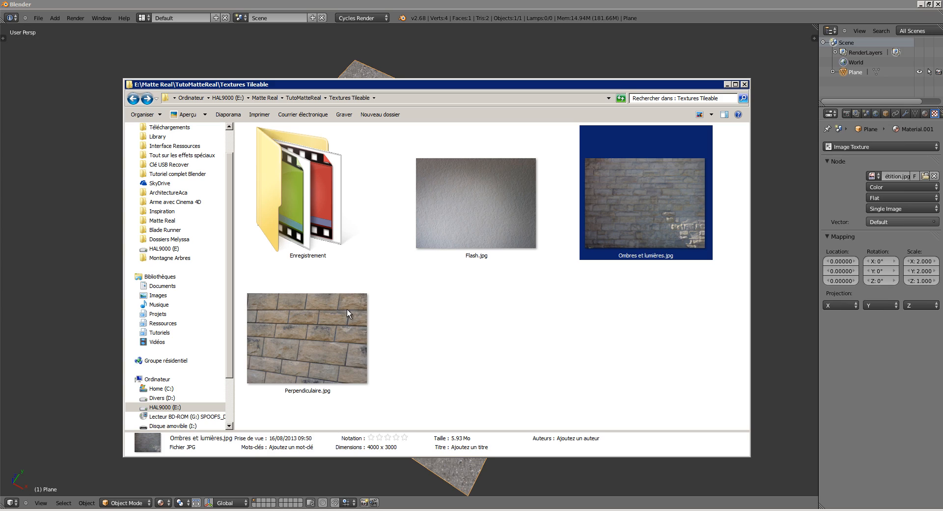
{"action": "left_click", "coordinate": [311, 338]}
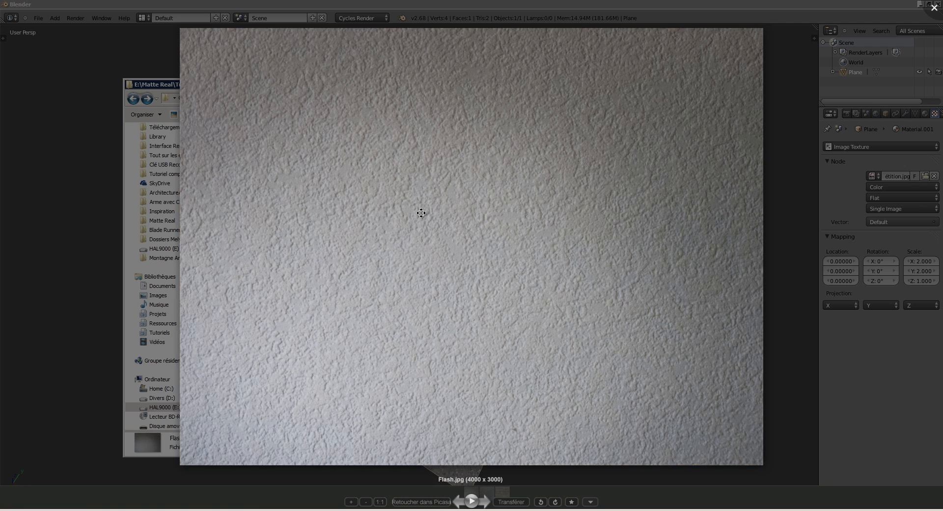
{"action": "key", "text": "Escape"}
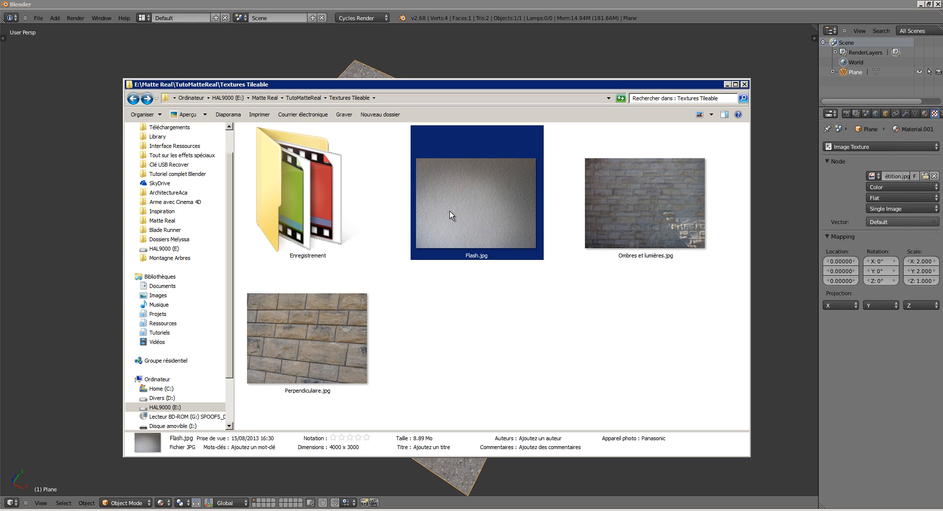
{"action": "left_click", "coordinate": [475, 344]}
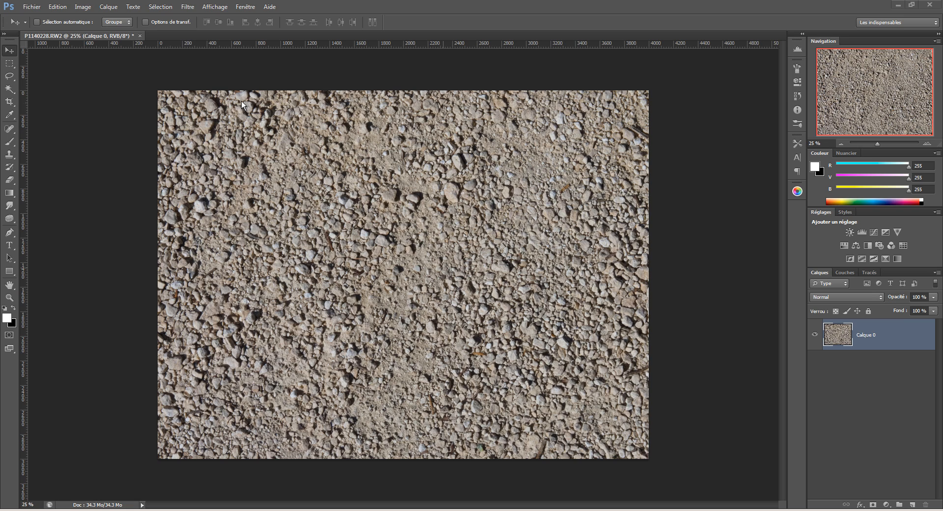
In Photoshop, start the Passe-haut filter on the gravel photo and inspect its preview with a radius of 3.3 pixels.
{"action": "left_click", "coordinate": [187, 6]}
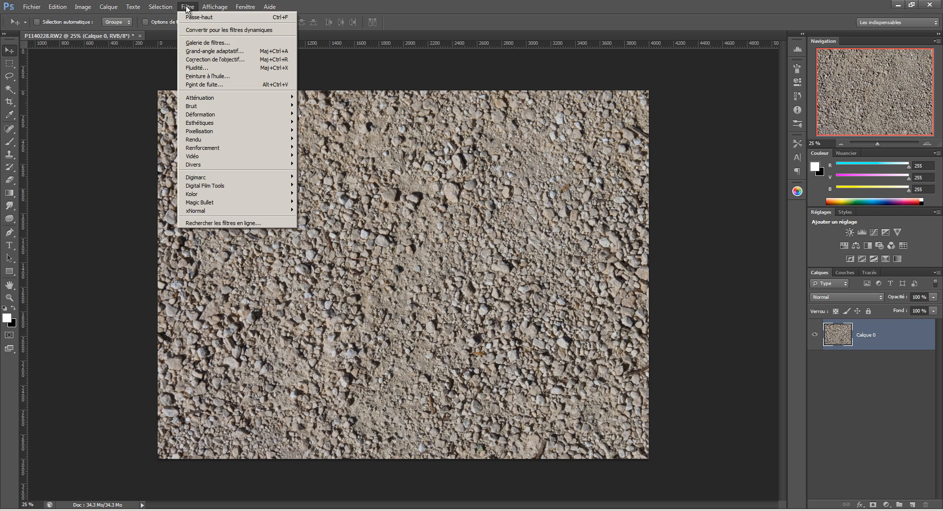
{"action": "mouse_move", "coordinate": [201, 165]}
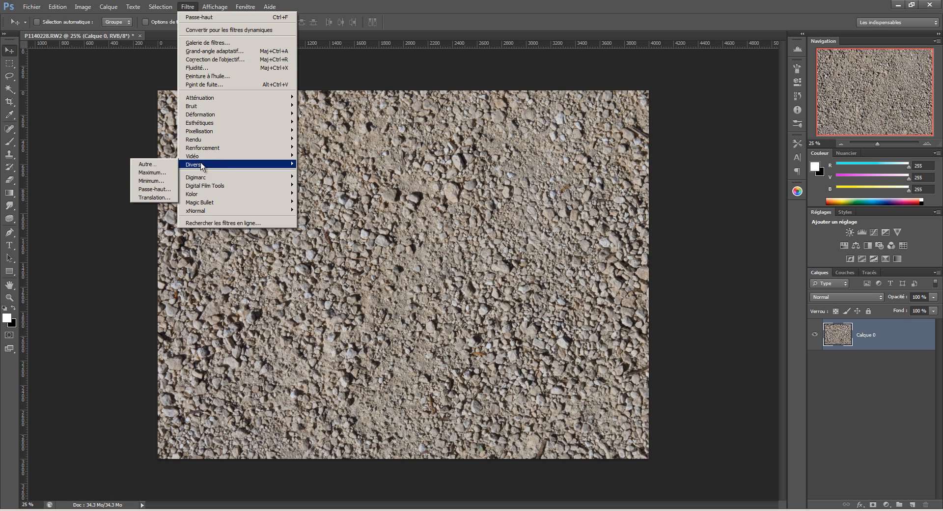
{"action": "left_click", "coordinate": [137, 191]}
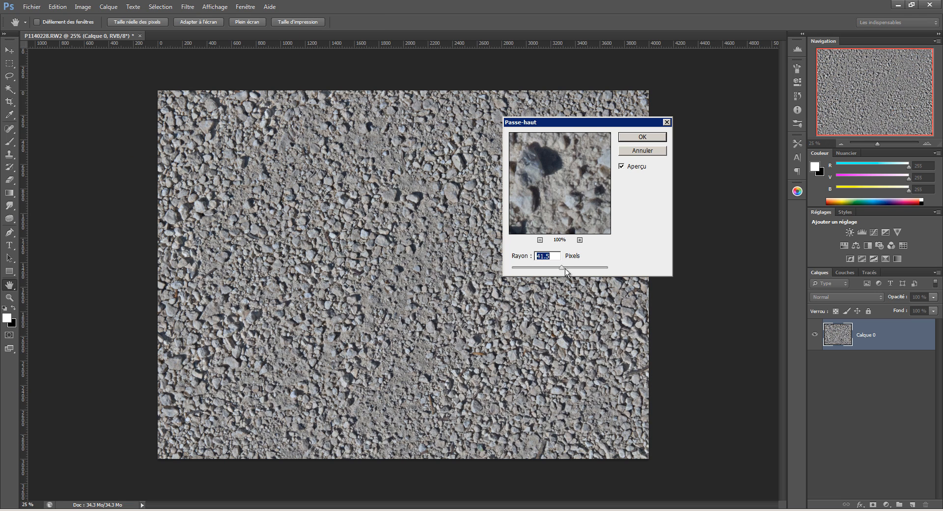
{"action": "left_click_drag", "start_coordinate": [567, 273], "coordinate": [528, 268]}
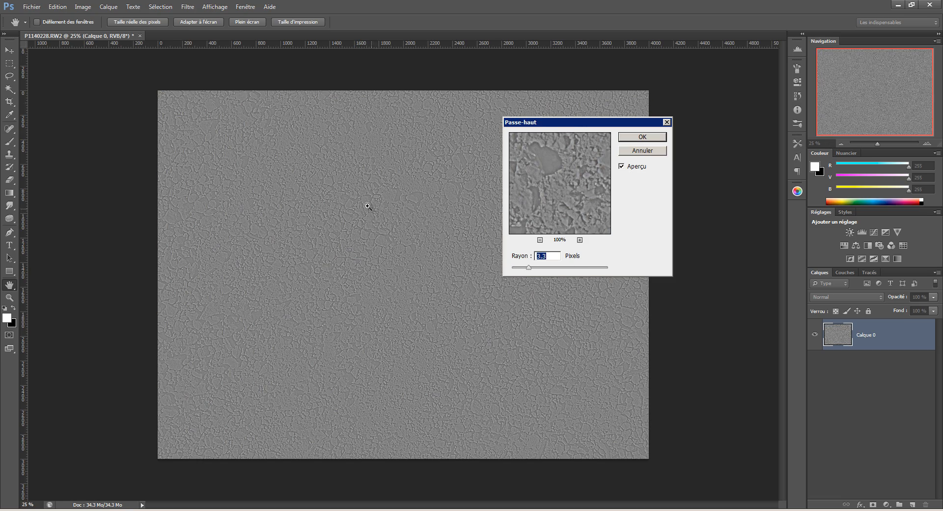
{"action": "left_click", "coordinate": [367, 206], "text": "ctrl"}
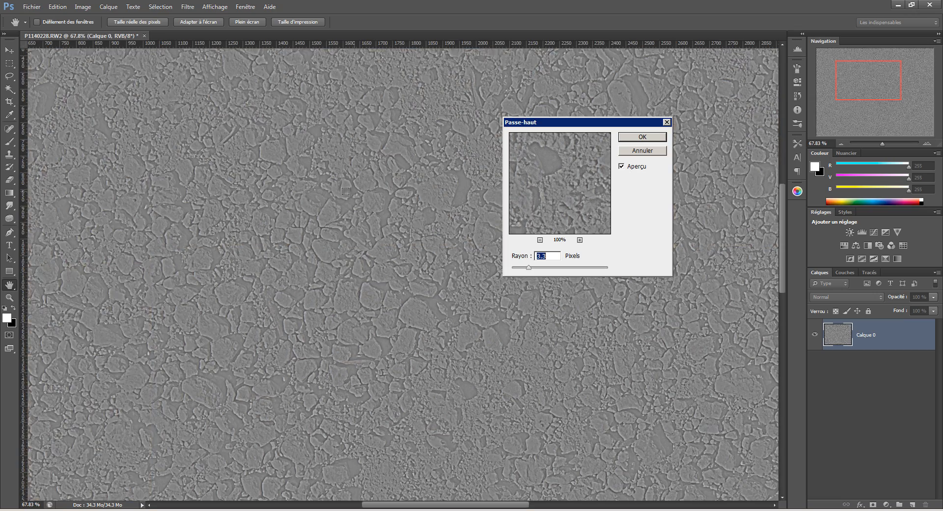
{"action": "left_click_drag", "start_coordinate": [345, 191], "coordinate": [411, 259]}
{"action": "left_click_drag", "start_coordinate": [349, 244], "coordinate": [393, 221]}
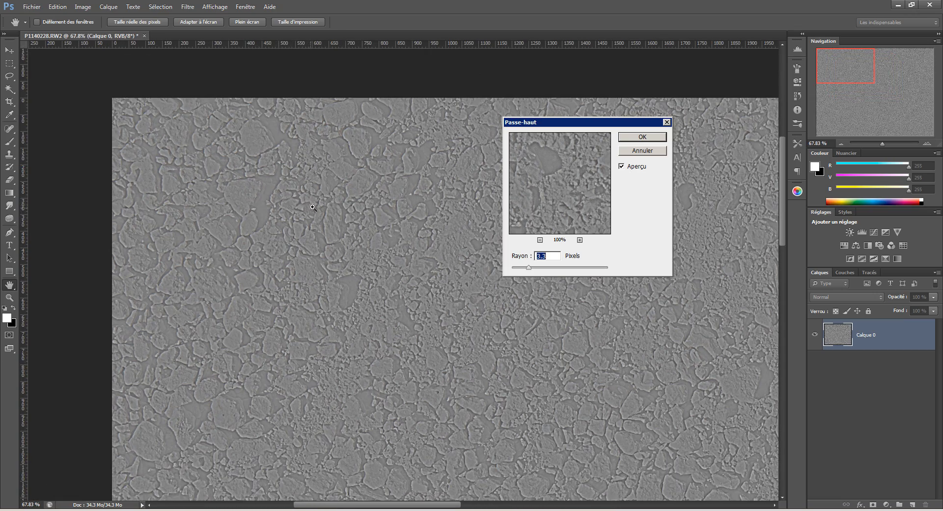
{"action": "left_click_drag", "start_coordinate": [353, 247], "coordinate": [278, 248]}
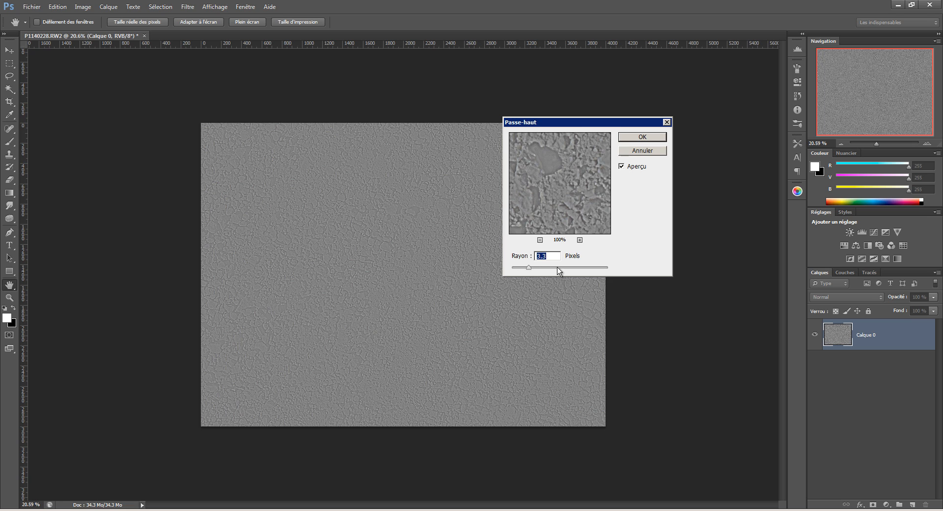
Set the Passe-haut radius to 69.2 pixels, compare the gravel with and without the preview, and apply the filter.
{"action": "left_click", "coordinate": [572, 267]}
{"action": "mouse_move", "coordinate": [572, 268]}
{"action": "left_mouse_down"}
{"action": "mouse_move", "coordinate": [564, 268]}
{"action": "mouse_move", "coordinate": [605, 269]}
{"action": "mouse_move", "coordinate": [571, 269]}
{"action": "left_mouse_up"}
{"action": "left_click", "coordinate": [622, 166]}
{"action": "left_click", "coordinate": [623, 168]}
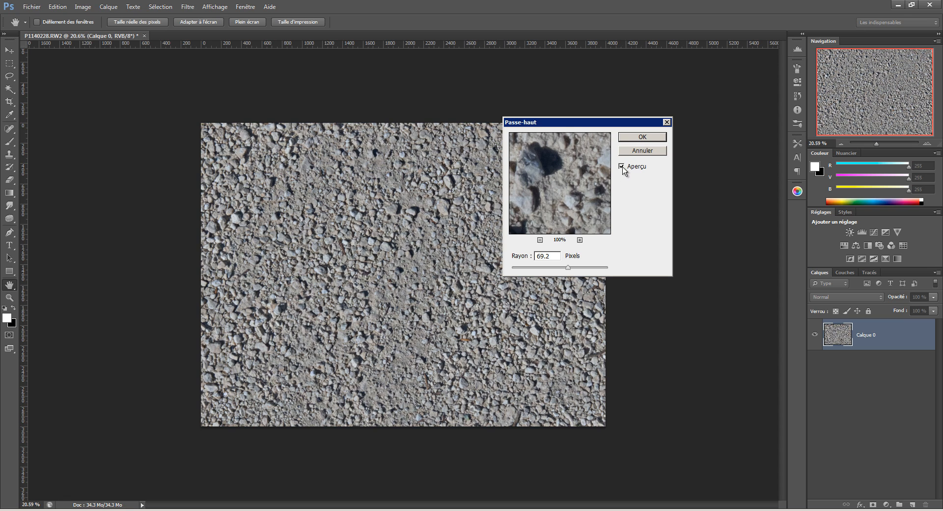
{"action": "left_click", "coordinate": [623, 168]}
{"action": "left_click", "coordinate": [623, 166]}
{"action": "left_click", "coordinate": [623, 167]}
{"action": "left_click", "coordinate": [622, 167]}
{"action": "left_click", "coordinate": [622, 167]}
{"action": "left_click", "coordinate": [623, 167]}
{"action": "left_click", "coordinate": [637, 137]}
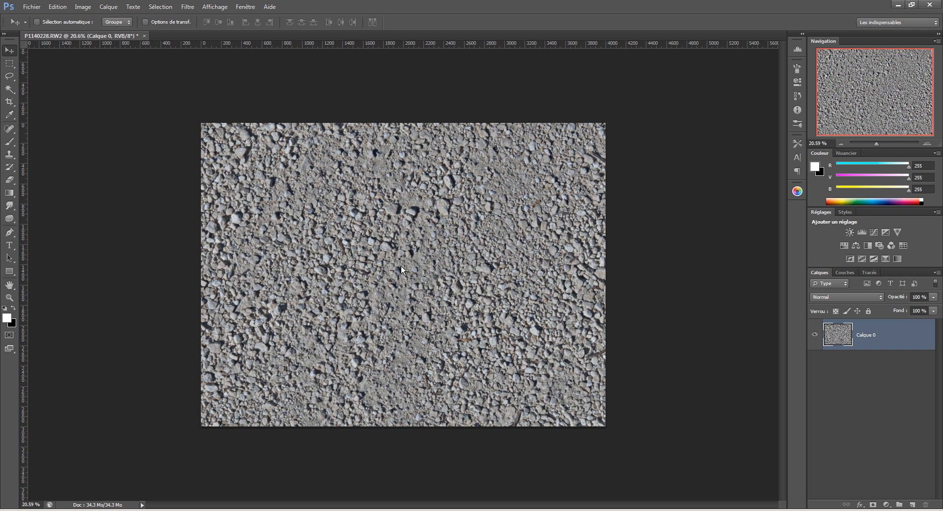
Fade the applied Passe-haut filter using the Luminosité blend mode at 100% opacity.
{"action": "scroll", "coordinate": [407, 242], "scroll_direction": "up", "scroll_amount": 1}
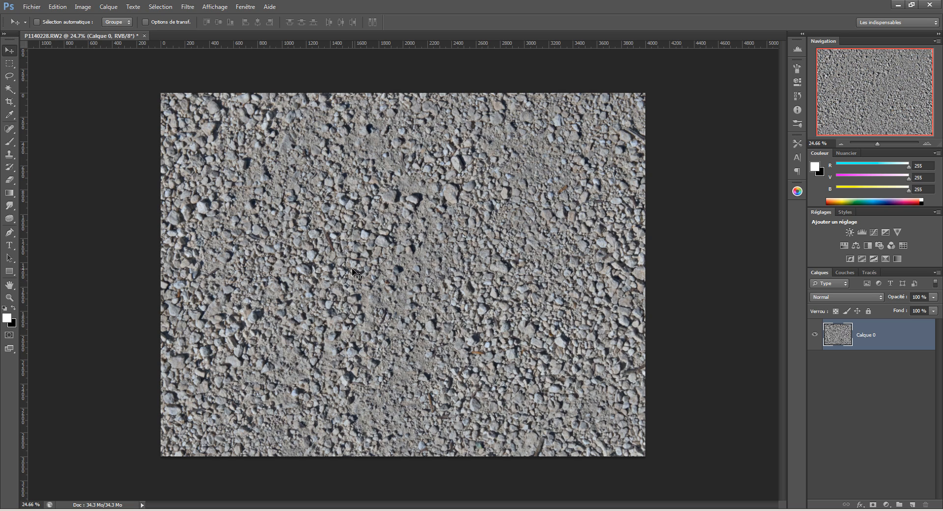
{"action": "key", "text": "ctrl+shift+f"}
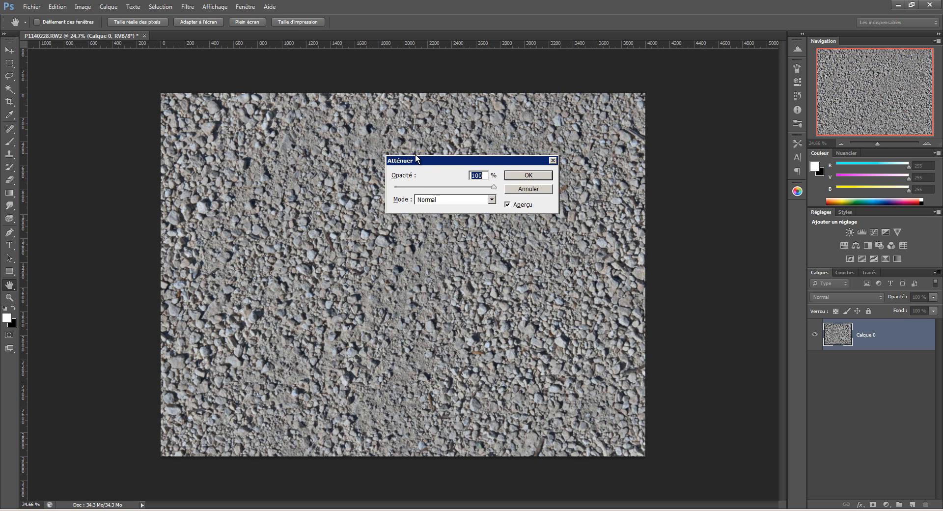
{"action": "left_click_drag", "start_coordinate": [401, 156], "coordinate": [411, 156]}
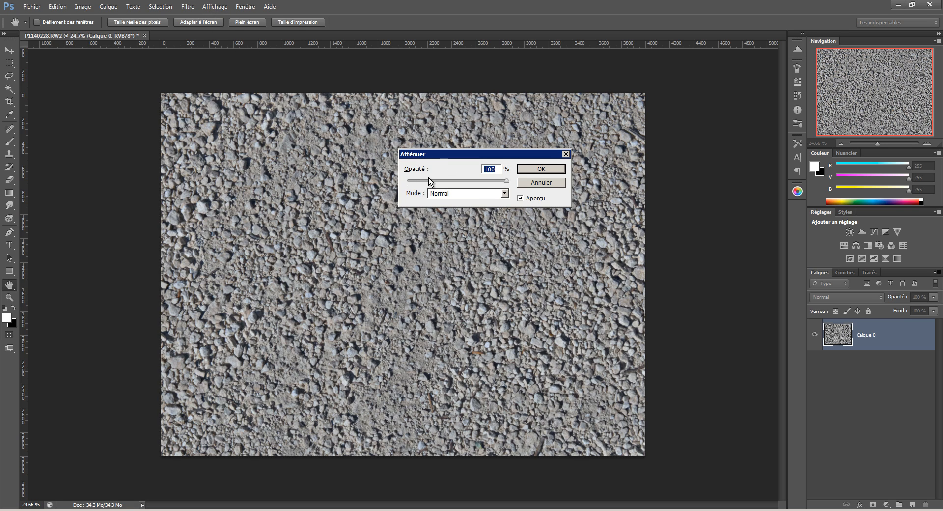
{"action": "left_click_drag", "start_coordinate": [449, 155], "coordinate": [465, 159]}
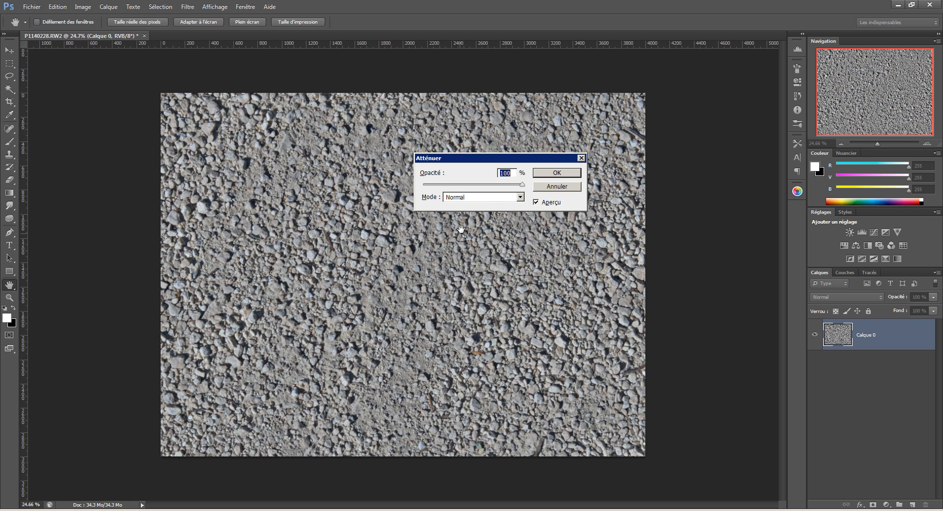
{"action": "left_click", "coordinate": [457, 196]}
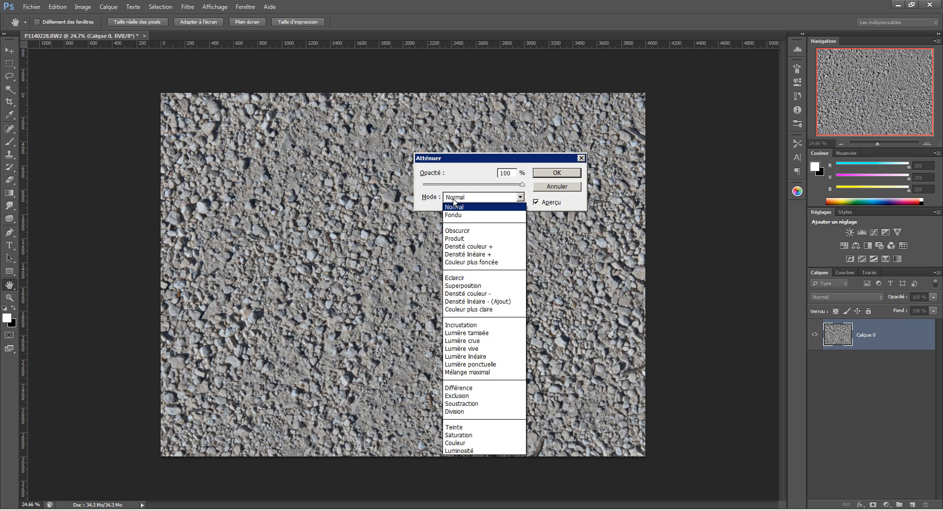
{"action": "left_click", "coordinate": [463, 451]}
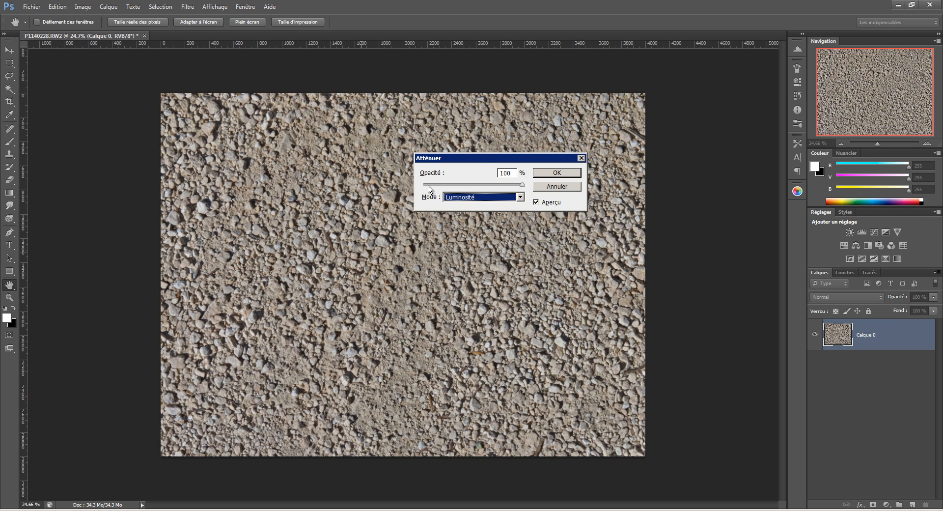
{"action": "left_click_drag", "start_coordinate": [483, 164], "coordinate": [561, 177]}
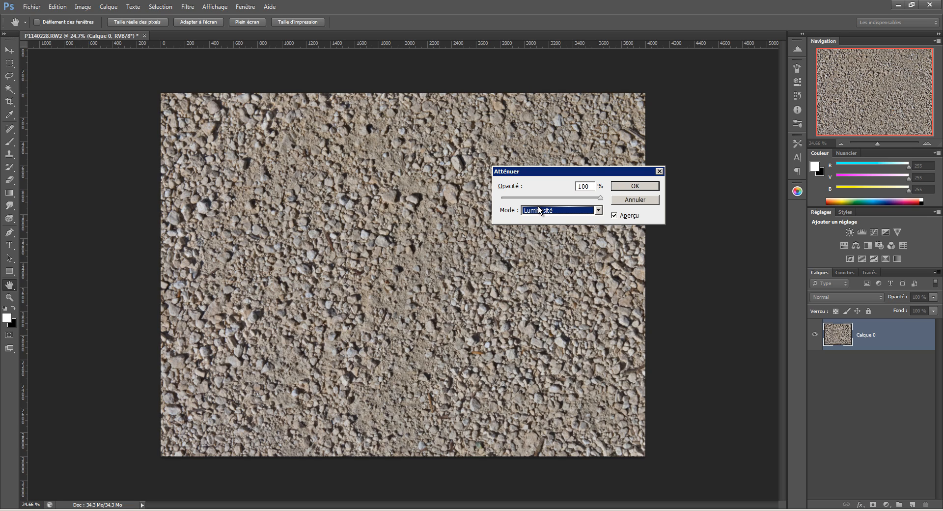
{"action": "left_click", "coordinate": [629, 187]}
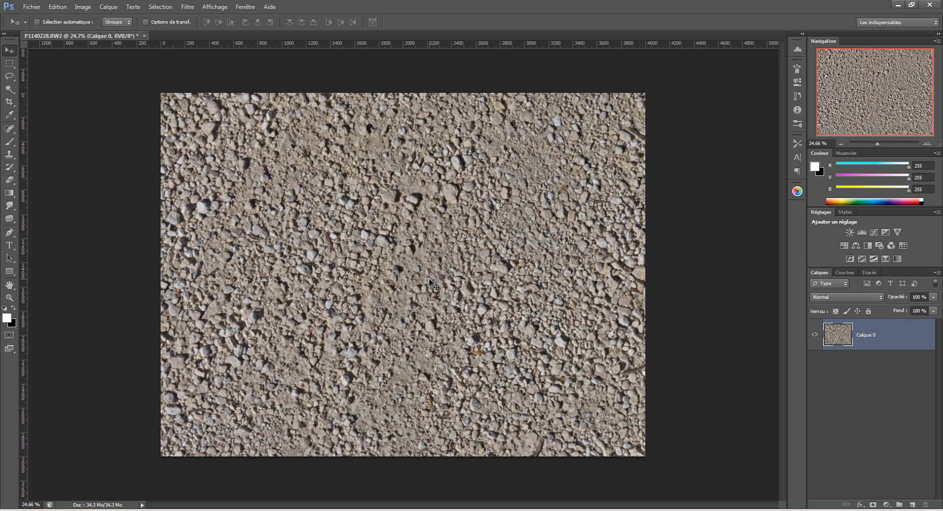
Adjust the gravel's Niveaux with the input black point at about 22 and the input white point at 234, and check the updated histogram.
{"action": "key", "text": "ctrl+plus"}
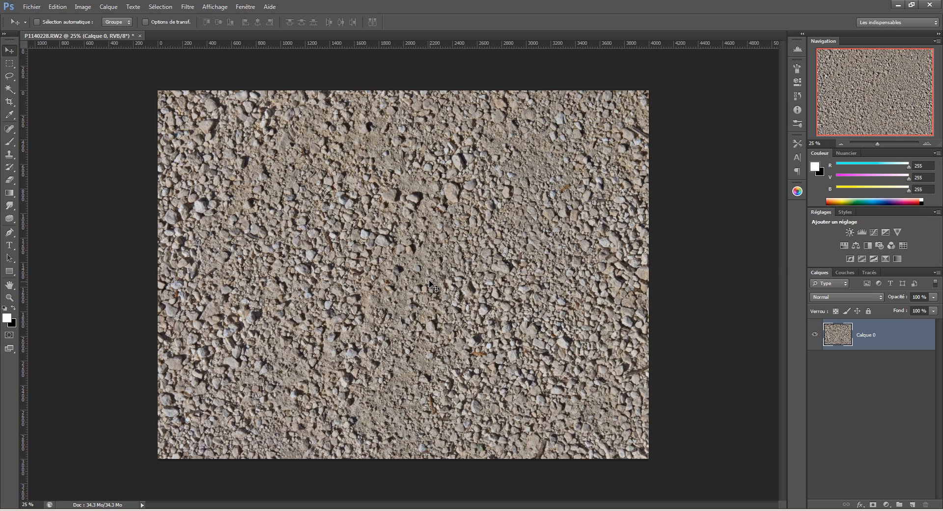
{"action": "key", "text": "ctrl+l"}
{"action": "left_click_drag", "start_coordinate": [760, 96], "coordinate": [639, 158]}
{"action": "left_click_drag", "start_coordinate": [582, 260], "coordinate": [591, 261]}
{"action": "left_click_drag", "start_coordinate": [706, 260], "coordinate": [696, 260]}
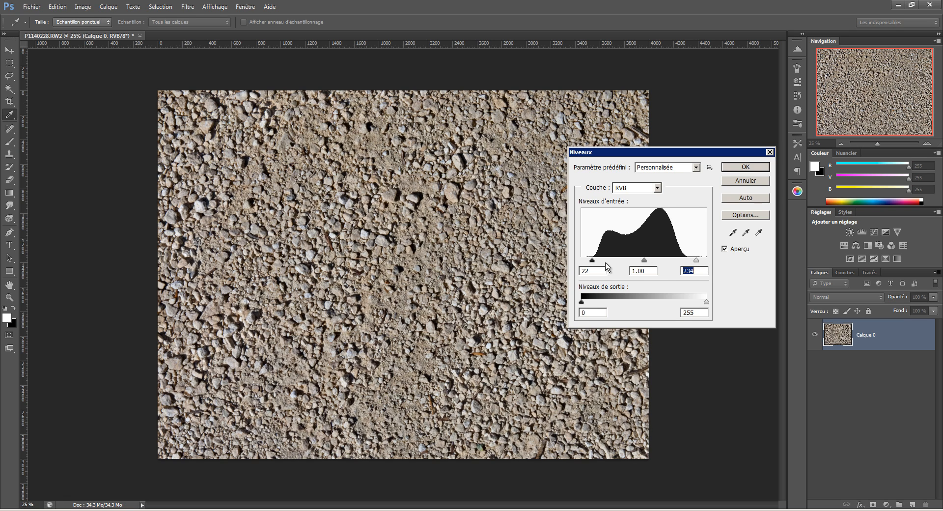
{"action": "left_click_drag", "start_coordinate": [592, 260], "coordinate": [591, 260]}
{"action": "left_click", "coordinate": [746, 167]}
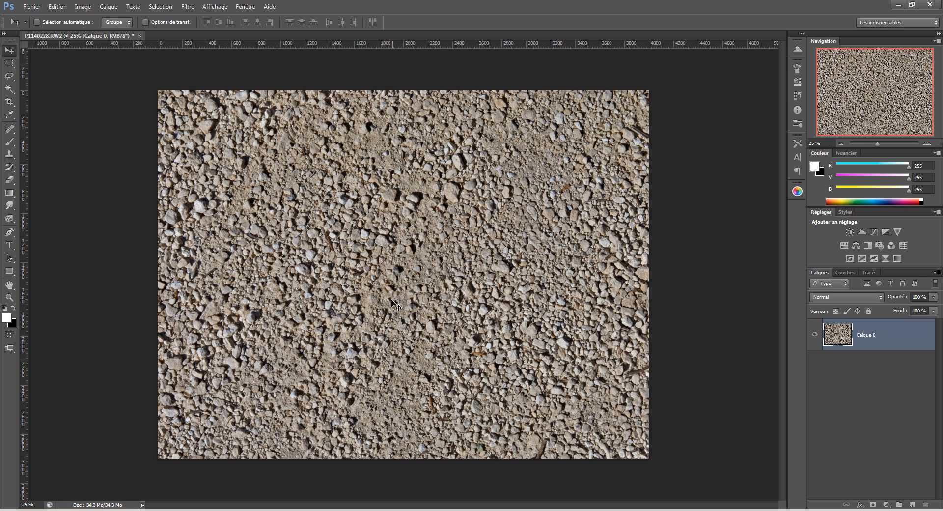
{"action": "key", "text": "ctrl+l"}
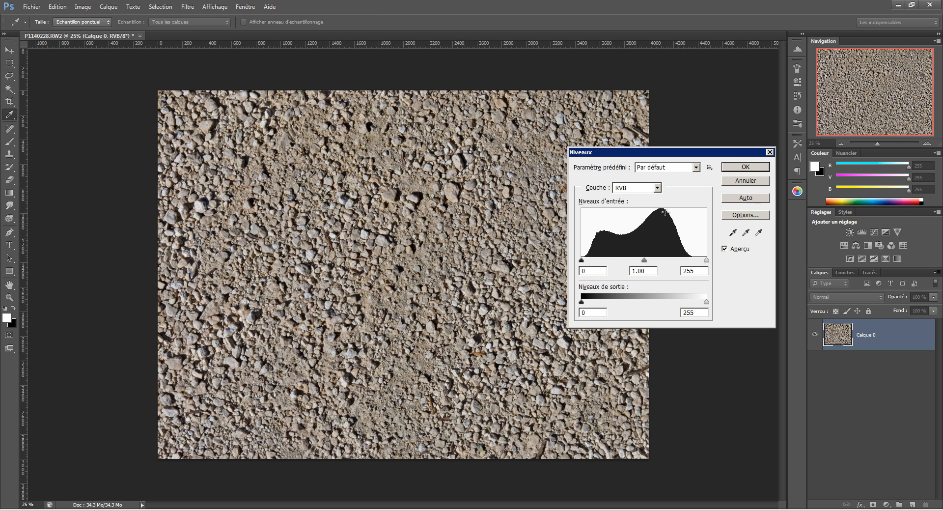
{"action": "left_click", "coordinate": [745, 181]}
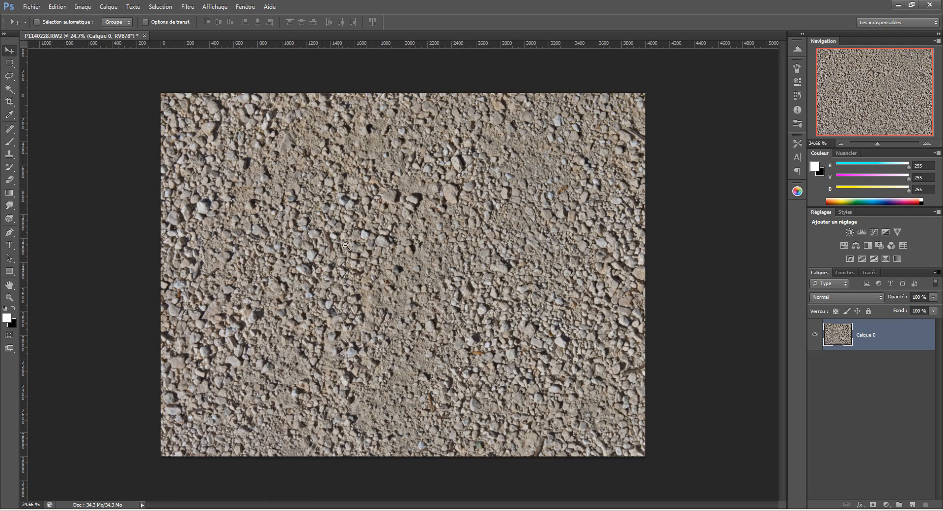
Examine the gravel photo up close for twigs, leaves and other distinctive details that would reveal tiling.
{"action": "scroll", "coordinate": [346, 246], "scroll_direction": "up", "scroll_amount": 3}
{"action": "left_click_drag", "start_coordinate": [433, 236], "coordinate": [401, 191]}
{"action": "left_click_drag", "start_coordinate": [494, 360], "coordinate": [419, 337]}
{"action": "left_click_drag", "start_coordinate": [495, 447], "coordinate": [559, 449]}
{"action": "left_click_drag", "start_coordinate": [500, 389], "coordinate": [514, 357]}
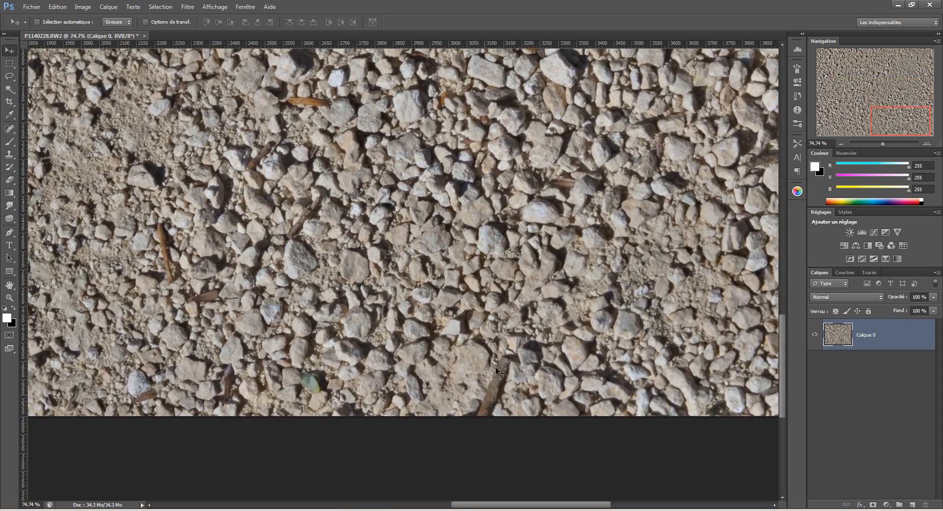
{"action": "left_click_drag", "start_coordinate": [301, 123], "coordinate": [463, 275]}
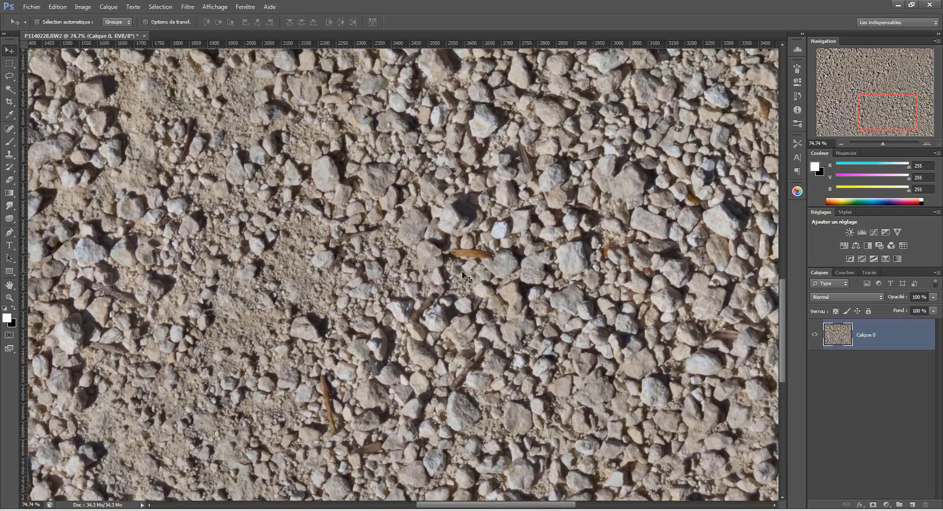
{"action": "scroll", "coordinate": [467, 275], "scroll_direction": "up", "scroll_amount": 1}
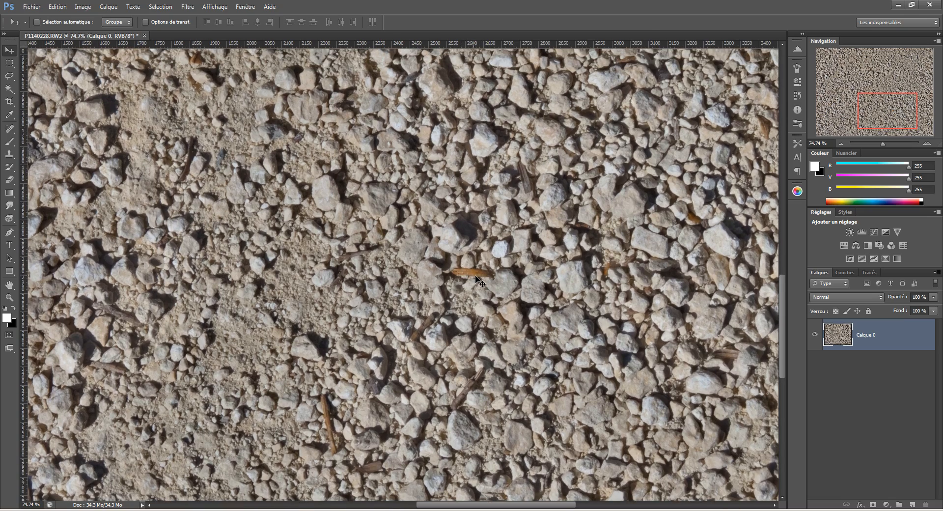
{"action": "left_click_drag", "start_coordinate": [390, 207], "coordinate": [577, 363]}
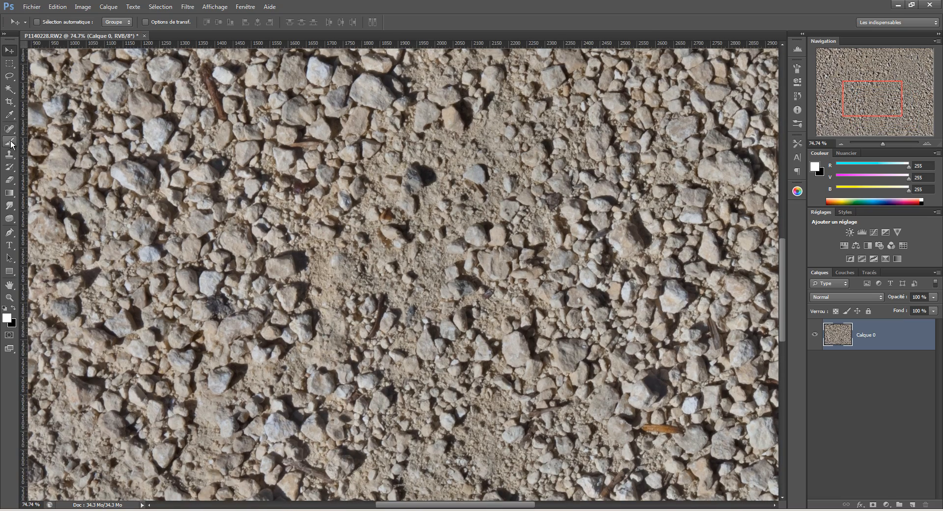
{"action": "scroll", "coordinate": [329, 216], "scroll_direction": "down", "scroll_amount": 6}
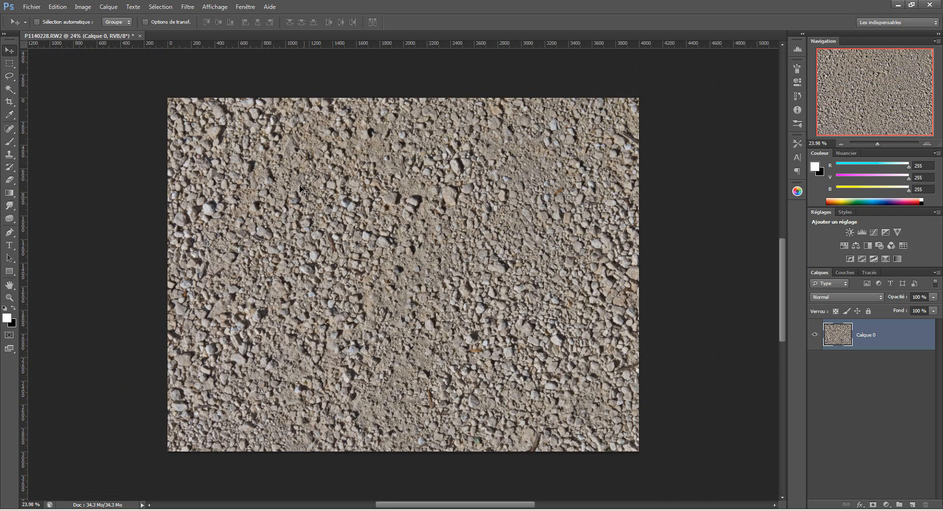
Try to remove the orange-brown twig in the photo's upper-right area with the Correcteur localisé at brush size 136.
{"action": "left_click", "coordinate": [8, 130]}
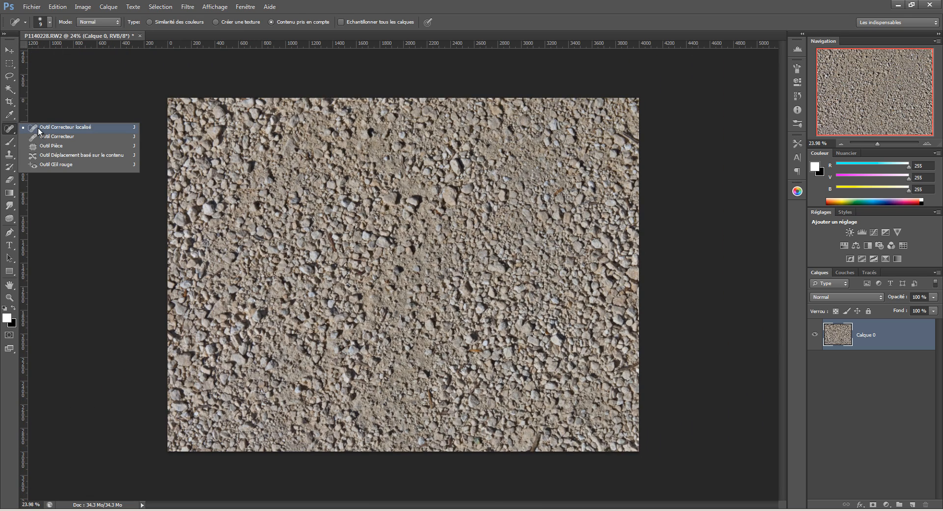
{"action": "left_click", "coordinate": [55, 127]}
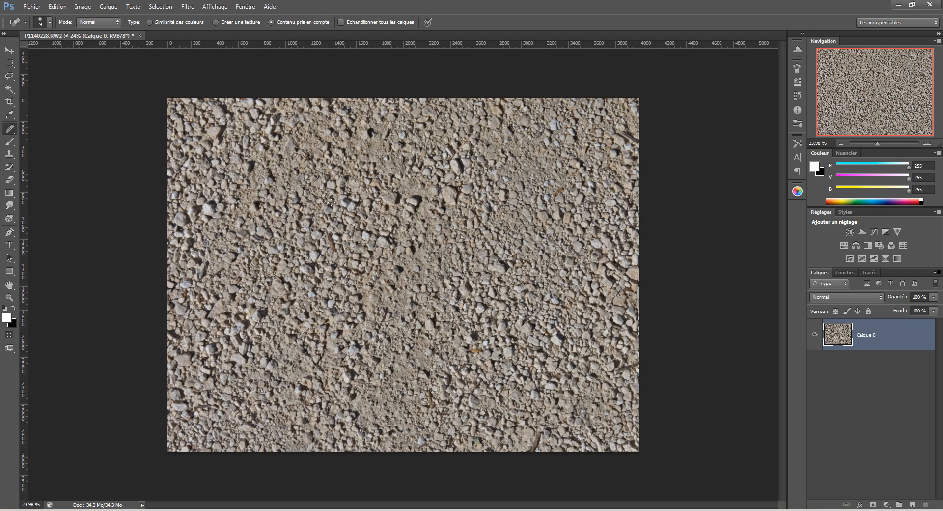
{"action": "left_click_drag", "start_coordinate": [332, 202], "coordinate": [339, 202]}
{"action": "left_click", "coordinate": [564, 216], "text": "ctrl"}
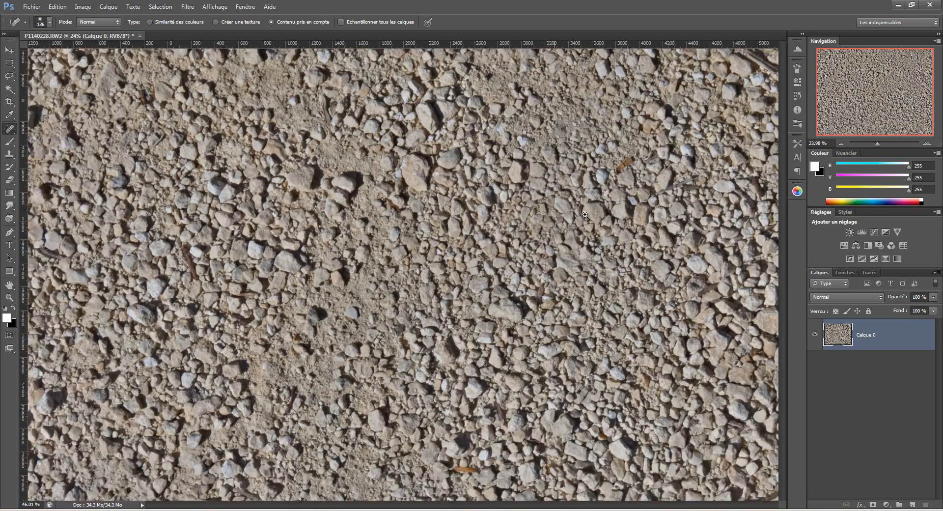
{"action": "left_click", "coordinate": [552, 157], "text": "ctrl"}
{"action": "mouse_move", "coordinate": [556, 175]}
{"action": "left_mouse_down"}
{"action": "mouse_move", "coordinate": [537, 178]}
{"action": "mouse_move", "coordinate": [552, 183]}
{"action": "mouse_move", "coordinate": [545, 171]}
{"action": "left_mouse_up"}
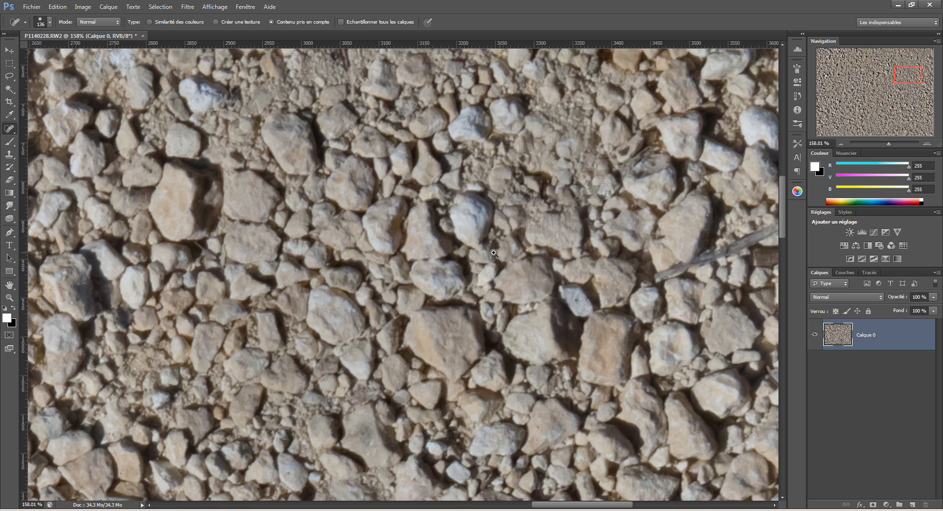
{"action": "scroll", "coordinate": [491, 265], "scroll_direction": "down", "scroll_amount": 3}
{"action": "key", "text": "ctrl+z"}
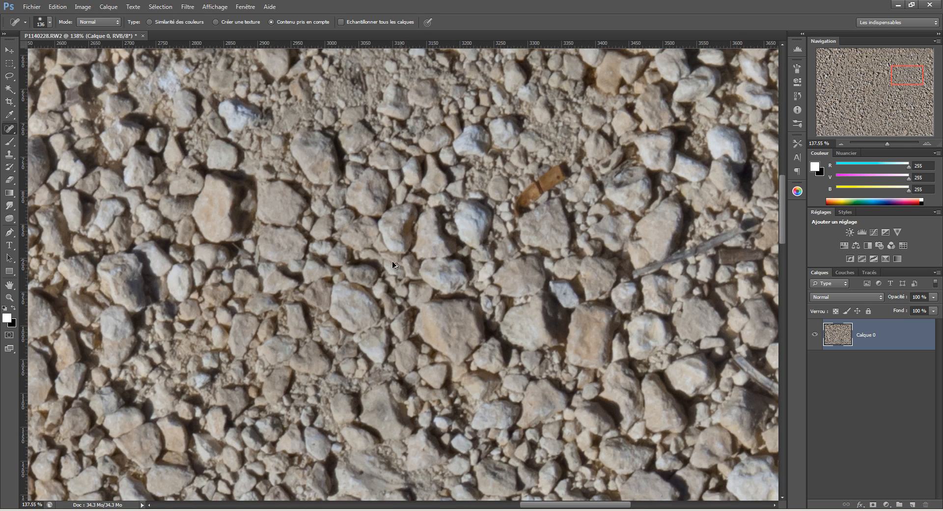
Clone nearby gravel over the orange-brown twig in the photo's upper-right area using the Tampon de duplication at size 103.
{"action": "scroll", "coordinate": [291, 265], "scroll_direction": "down", "scroll_amount": 8}
{"action": "key", "text": "s"}
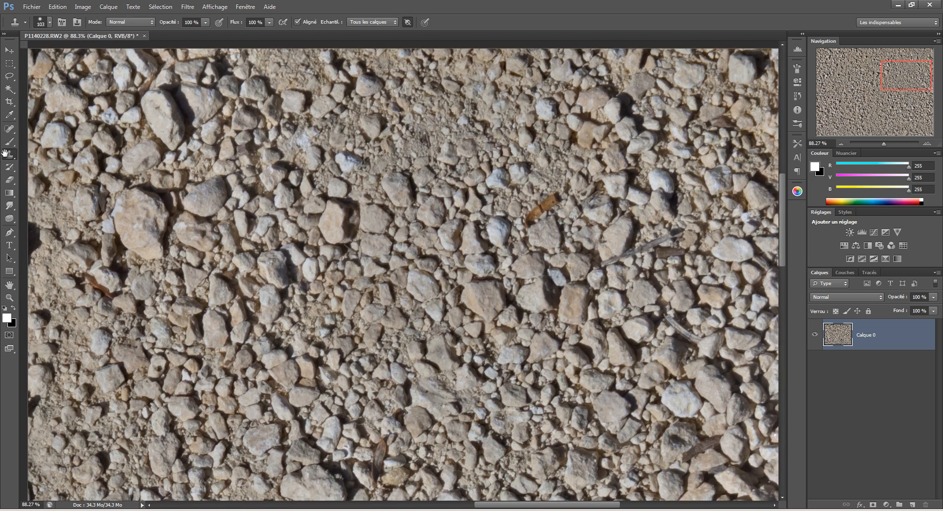
{"action": "right_click", "coordinate": [14, 158]}
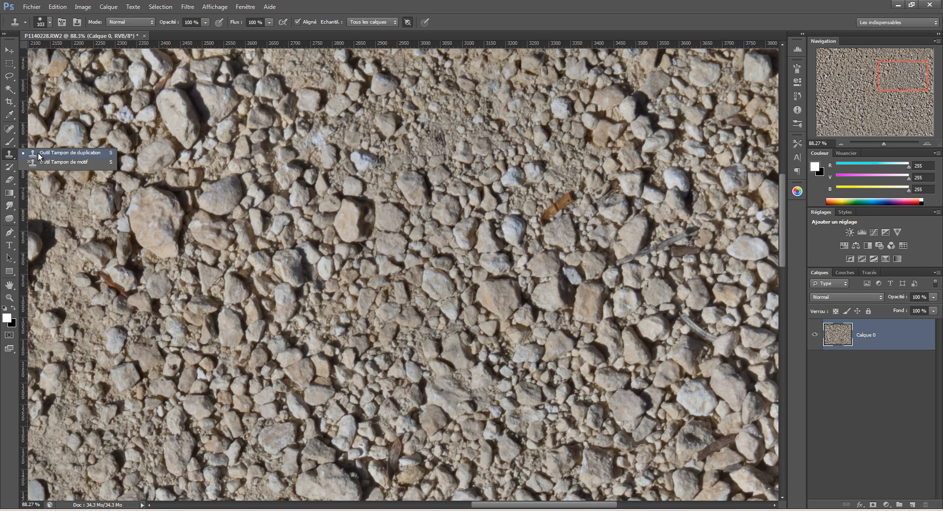
{"action": "left_click", "coordinate": [37, 152]}
{"action": "scroll", "coordinate": [393, 226], "scroll_direction": "right", "scroll_amount": 3}
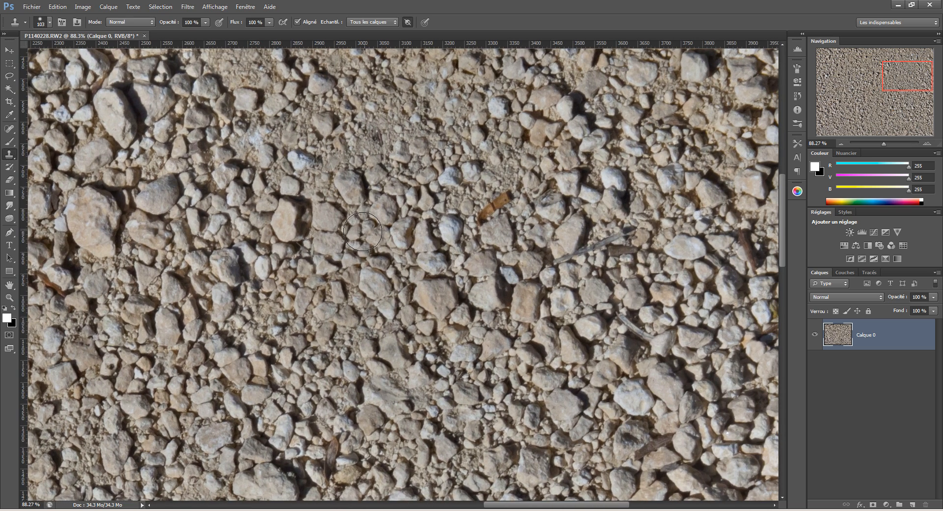
{"action": "left_click", "coordinate": [341, 271], "text": "alt"}
{"action": "left_click_drag", "start_coordinate": [496, 208], "coordinate": [489, 206]}
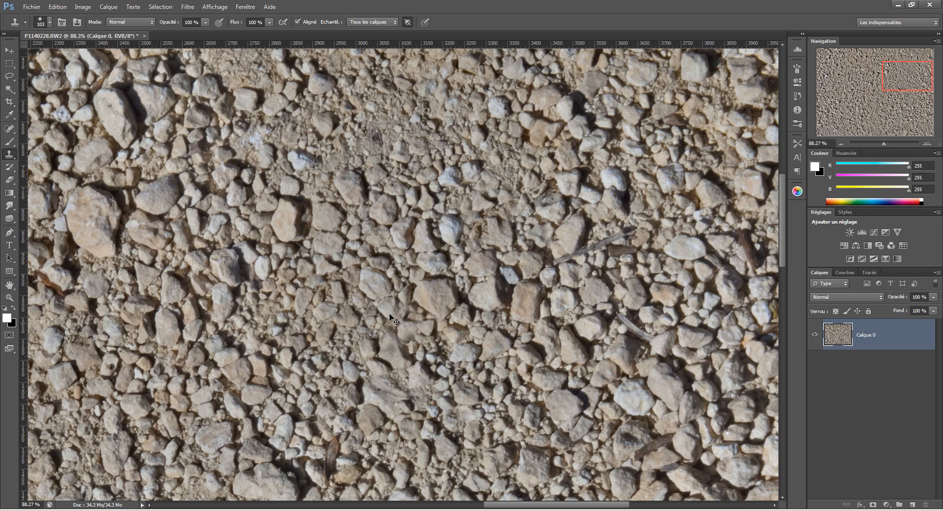
Clone gravel over the grey twigs near the photo's upper-right edge with a brush size of 55.
{"action": "scroll", "coordinate": [393, 320], "scroll_direction": "down", "scroll_amount": 3}
{"action": "mouse_move", "coordinate": [393, 320]}
{"action": "left_mouse_down"}
{"action": "mouse_move", "coordinate": [521, 277]}
{"action": "mouse_move", "coordinate": [509, 276]}
{"action": "left_mouse_up"}
{"action": "left_click", "coordinate": [590, 221], "text": "alt"}
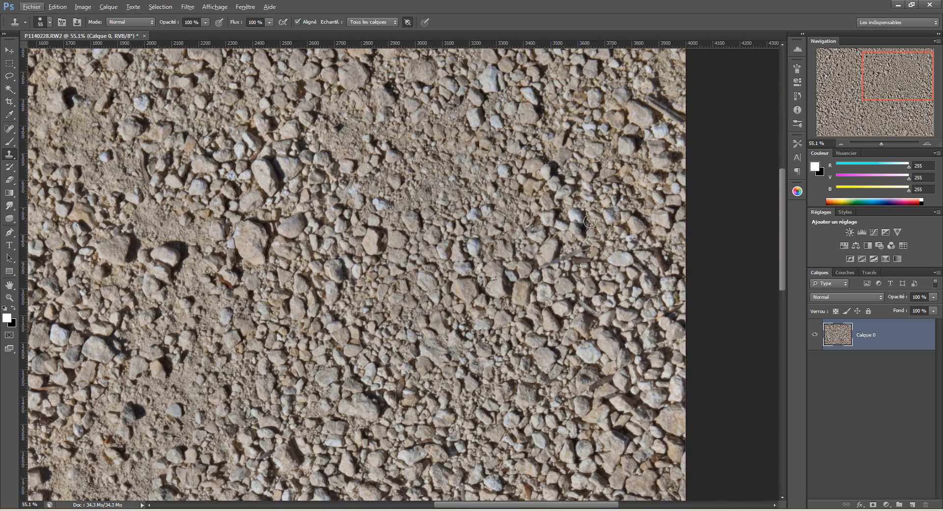
{"action": "left_click_drag", "start_coordinate": [581, 193], "coordinate": [560, 244]}
Clone stones over the brown twig left of the photo's centre with a brush size of 41.
{"action": "mouse_move", "coordinate": [100, 235]}
{"action": "left_mouse_down"}
{"action": "mouse_move", "coordinate": [389, 200]}
{"action": "mouse_move", "coordinate": [499, 173]}
{"action": "mouse_move", "coordinate": [514, 115]}
{"action": "left_mouse_up"}
{"action": "mouse_move", "coordinate": [397, 271]}
{"action": "left_mouse_down"}
{"action": "mouse_move", "coordinate": [372, 285]}
{"action": "mouse_move", "coordinate": [379, 298]}
{"action": "mouse_move", "coordinate": [358, 282]}
{"action": "mouse_move", "coordinate": [361, 261]}
{"action": "mouse_move", "coordinate": [396, 281]}
{"action": "mouse_move", "coordinate": [354, 261]}
{"action": "mouse_move", "coordinate": [328, 263]}
{"action": "mouse_move", "coordinate": [393, 276]}
{"action": "left_mouse_up"}
{"action": "left_click", "coordinate": [306, 326], "text": "alt"}
{"action": "mouse_move", "coordinate": [314, 246]}
{"action": "left_mouse_down"}
{"action": "mouse_move", "coordinate": [299, 273]}
{"action": "mouse_move", "coordinate": [296, 257]}
{"action": "mouse_move", "coordinate": [325, 263]}
{"action": "mouse_move", "coordinate": [300, 248]}
{"action": "mouse_move", "coordinate": [299, 268]}
{"action": "mouse_move", "coordinate": [331, 273]}
{"action": "mouse_move", "coordinate": [336, 262]}
{"action": "mouse_move", "coordinate": [336, 285]}
{"action": "left_mouse_up"}
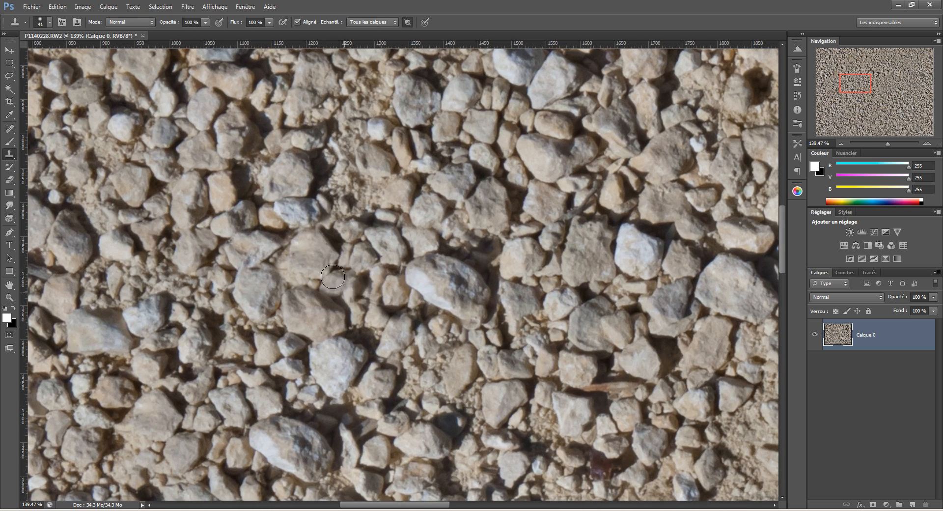
{"action": "left_click_drag", "start_coordinate": [388, 316], "coordinate": [334, 320]}
Clone sampled gravel over the thick twig at the lower-right part of the photo's bottom edge.
{"action": "left_click_drag", "start_coordinate": [450, 412], "coordinate": [393, 264]}
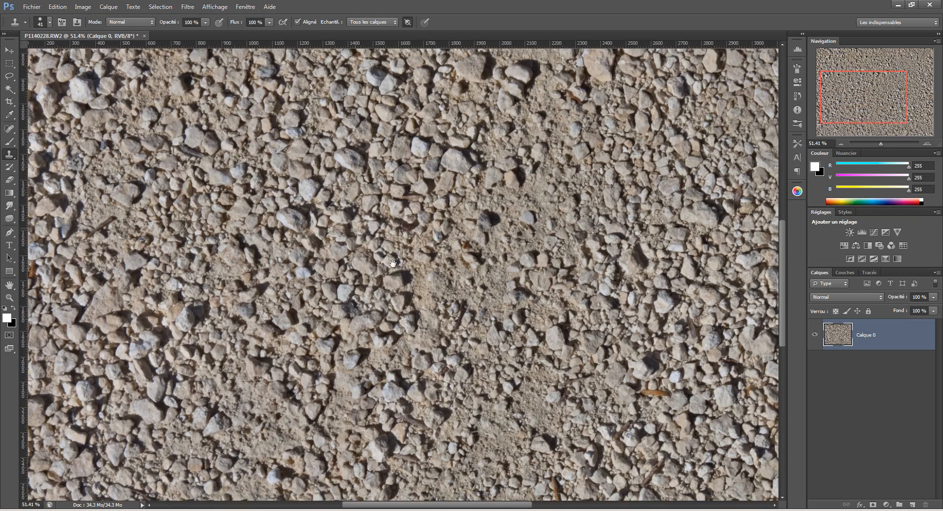
{"action": "left_click_drag", "start_coordinate": [541, 264], "coordinate": [409, 142]}
{"action": "left_click_drag", "start_coordinate": [582, 395], "coordinate": [466, 312]}
{"action": "left_click_drag", "start_coordinate": [560, 377], "coordinate": [584, 375]}
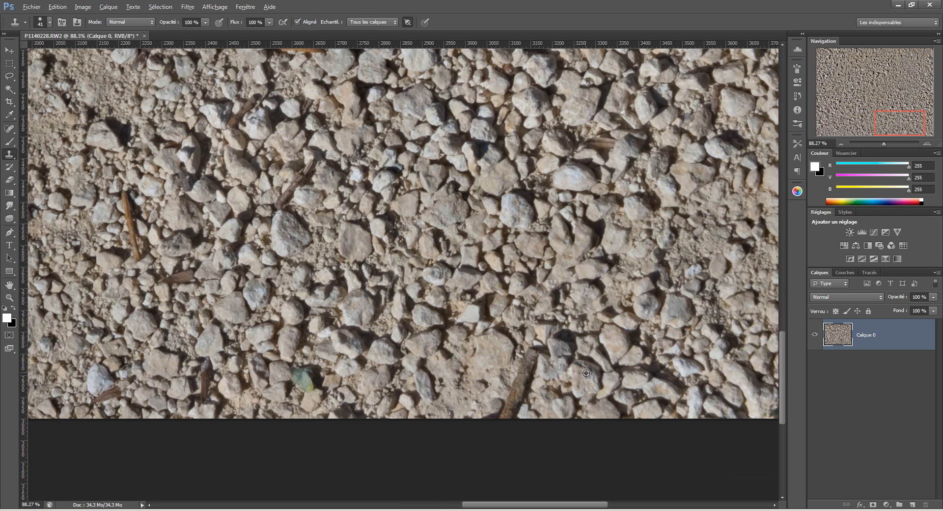
{"action": "left_click", "coordinate": [583, 371], "text": "alt"}
{"action": "mouse_move", "coordinate": [533, 352]}
{"action": "left_mouse_down"}
{"action": "mouse_move", "coordinate": [506, 402]}
{"action": "mouse_move", "coordinate": [520, 406]}
{"action": "mouse_move", "coordinate": [513, 419]}
{"action": "mouse_move", "coordinate": [493, 414]}
{"action": "mouse_move", "coordinate": [487, 394]}
{"action": "mouse_move", "coordinate": [497, 394]}
{"action": "mouse_move", "coordinate": [476, 384]}
{"action": "mouse_move", "coordinate": [469, 406]}
{"action": "mouse_move", "coordinate": [472, 389]}
{"action": "mouse_move", "coordinate": [456, 393]}
{"action": "mouse_move", "coordinate": [464, 380]}
{"action": "mouse_move", "coordinate": [453, 387]}
{"action": "mouse_move", "coordinate": [467, 376]}
{"action": "mouse_move", "coordinate": [476, 389]}
{"action": "mouse_move", "coordinate": [448, 374]}
{"action": "left_mouse_up"}
{"action": "left_click", "coordinate": [596, 323], "text": "alt"}
{"action": "left_click", "coordinate": [447, 350], "text": "alt"}
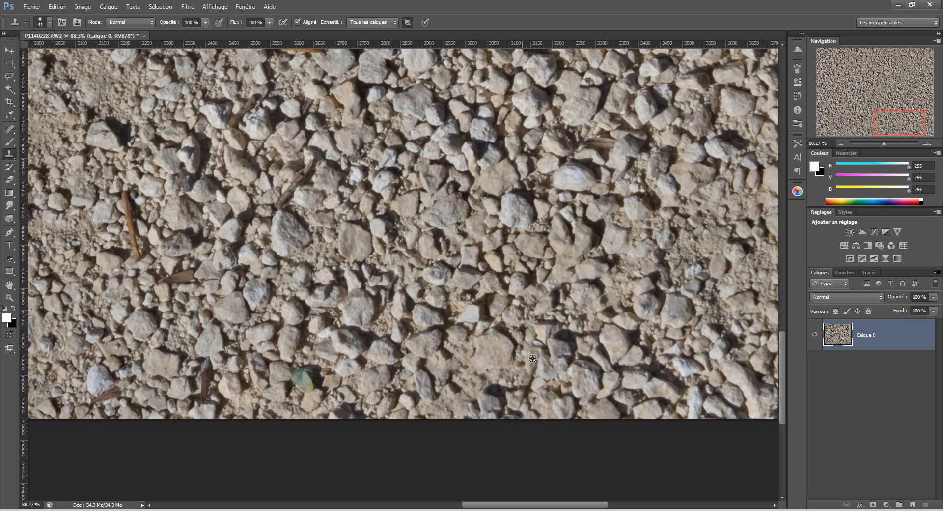
Clone gravel over the green leaf near the photo's bottom edge and the long orange pine needle above it.
{"action": "mouse_move", "coordinate": [313, 352]}
{"action": "left_mouse_down"}
{"action": "mouse_move", "coordinate": [398, 332]}
{"action": "mouse_move", "coordinate": [380, 372]}
{"action": "mouse_move", "coordinate": [396, 357]}
{"action": "left_mouse_up"}
{"action": "left_click", "coordinate": [421, 373], "text": "alt"}
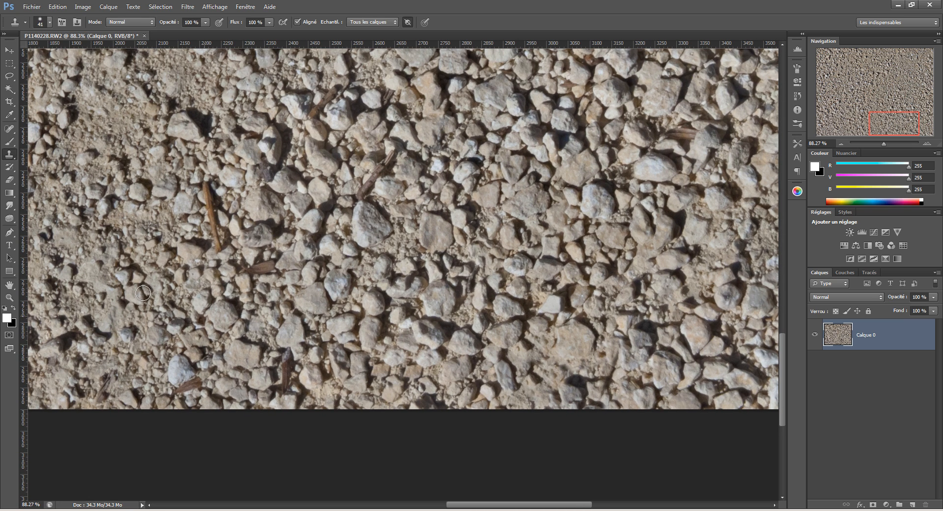
{"action": "left_click", "coordinate": [143, 217], "text": "alt"}
{"action": "mouse_move", "coordinate": [217, 189]}
{"action": "left_mouse_down"}
{"action": "mouse_move", "coordinate": [205, 189]}
{"action": "mouse_move", "coordinate": [219, 245]}
{"action": "mouse_move", "coordinate": [213, 195]}
{"action": "left_mouse_up"}
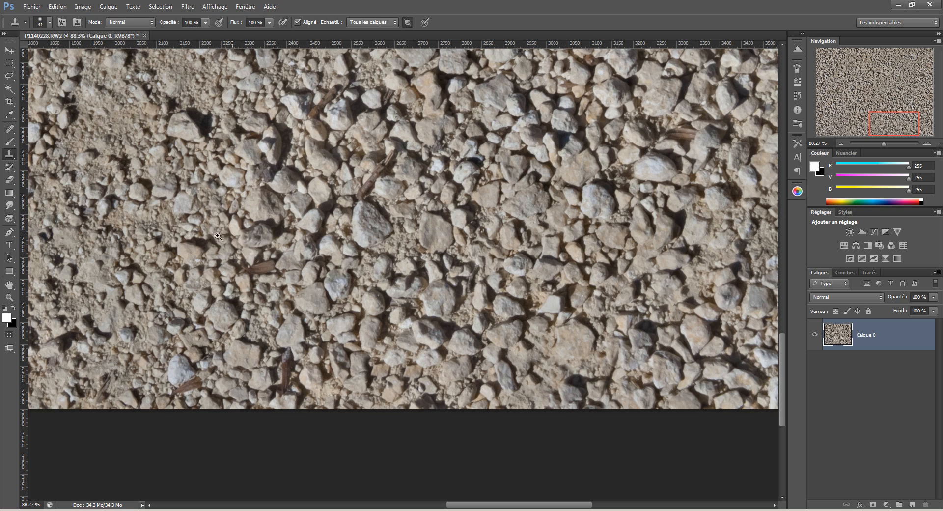
Show the whole photo and check its pixel dimensions in Taille de l'image without changing them.
{"action": "key", "text": "ctrl+0"}
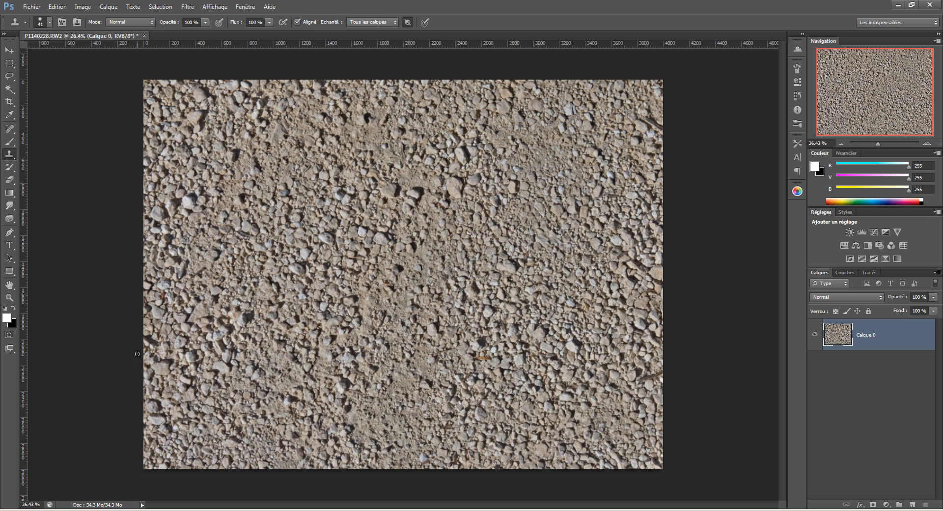
{"action": "key", "text": "ctrl+alt+i"}
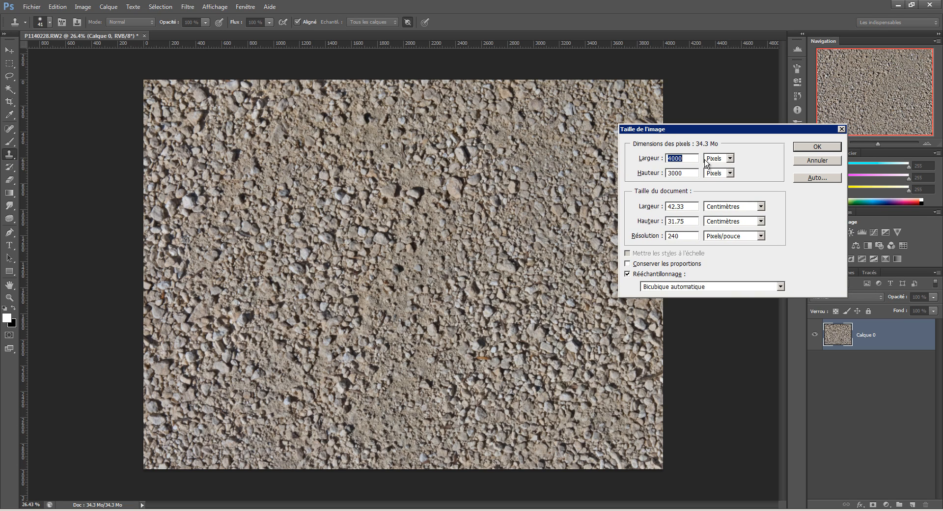
{"action": "left_click", "coordinate": [805, 161]}
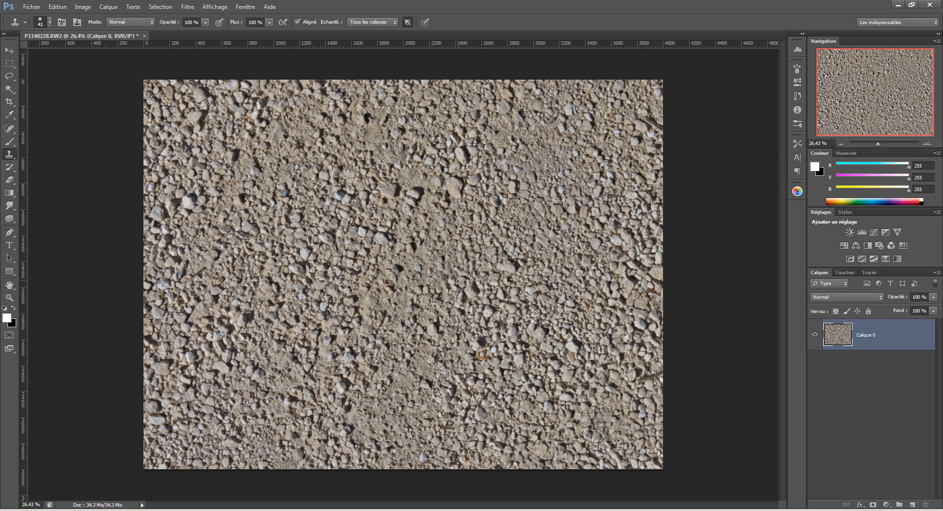
Place a vertical guide at about 3000 pixels across the gravel photo.
{"action": "left_click", "coordinate": [8, 51]}
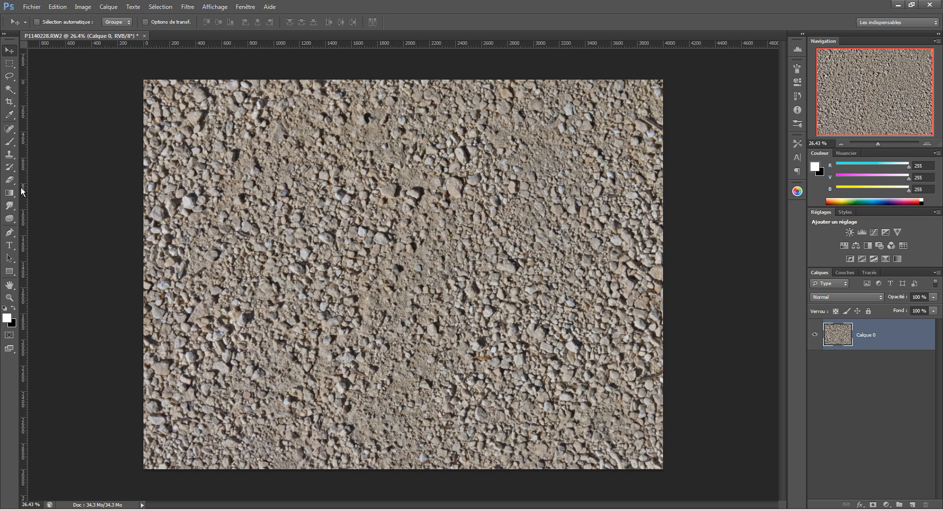
{"action": "left_click_drag", "start_coordinate": [22, 192], "coordinate": [40, 163]}
{"action": "left_click_drag", "start_coordinate": [24, 268], "coordinate": [532, 203]}
Try cropping the photo's right side at the vertical guide.
{"action": "key", "text": "c"}
{"action": "left_click_drag", "start_coordinate": [663, 275], "coordinate": [577, 276]}
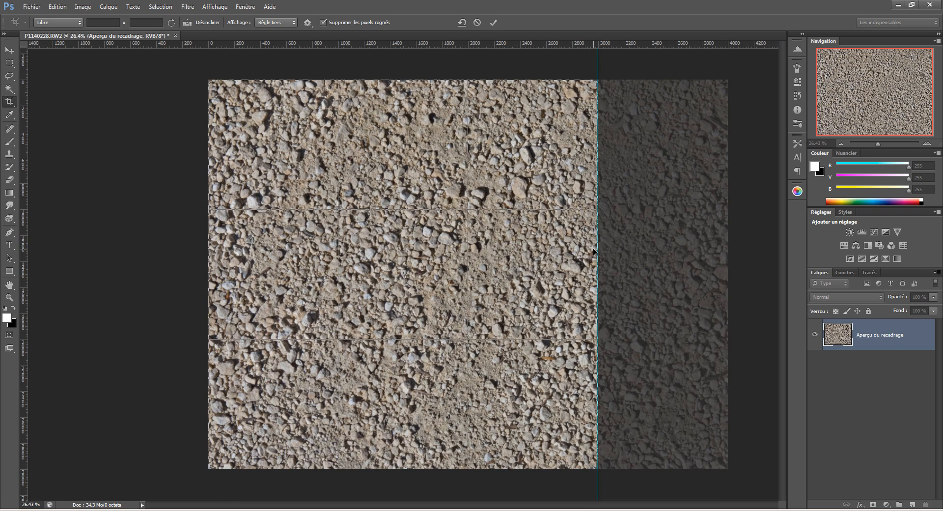
{"action": "key", "text": "Escape"}
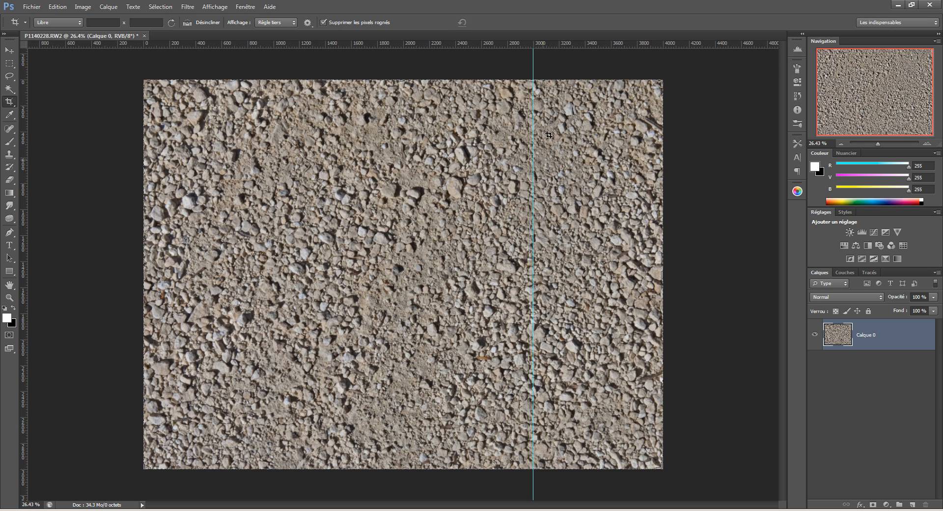
Select the full-height gravel strip between the guide and the photo's right edge and copy it to a new layer.
{"action": "key", "text": "v"}
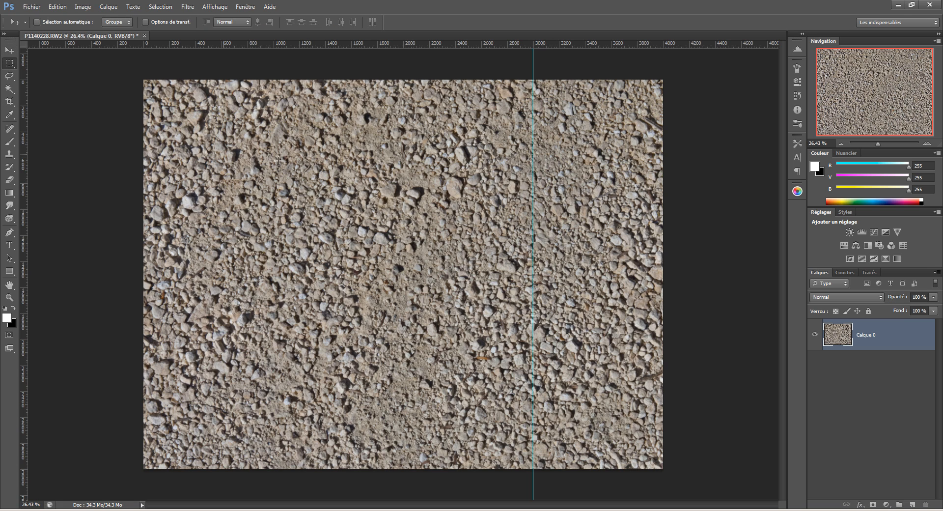
{"action": "key", "text": "m"}
{"action": "left_click_drag", "start_coordinate": [653, 89], "coordinate": [534, 507]}
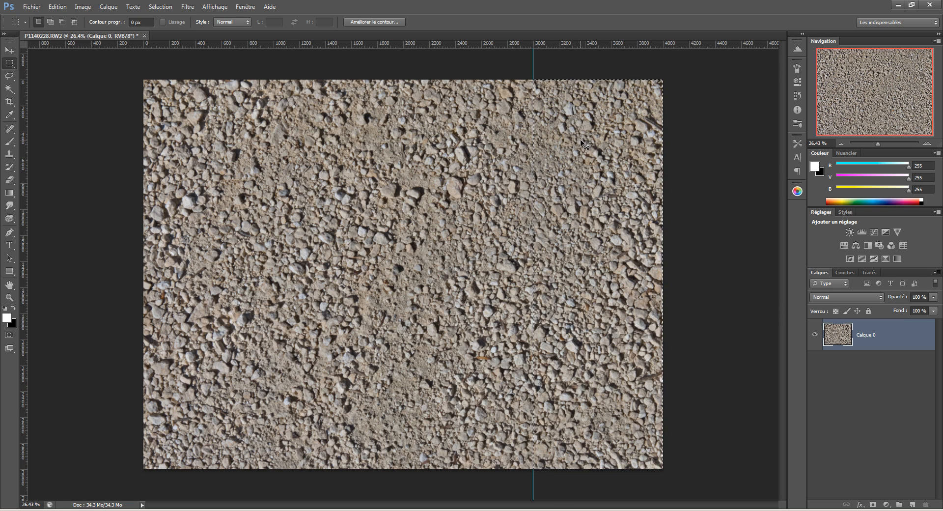
{"action": "key", "text": "ctrl+j"}
Move the copied strip to the photo's left side, slightly inside the edge, and view it with and without the original layer.
{"action": "key", "text": "v"}
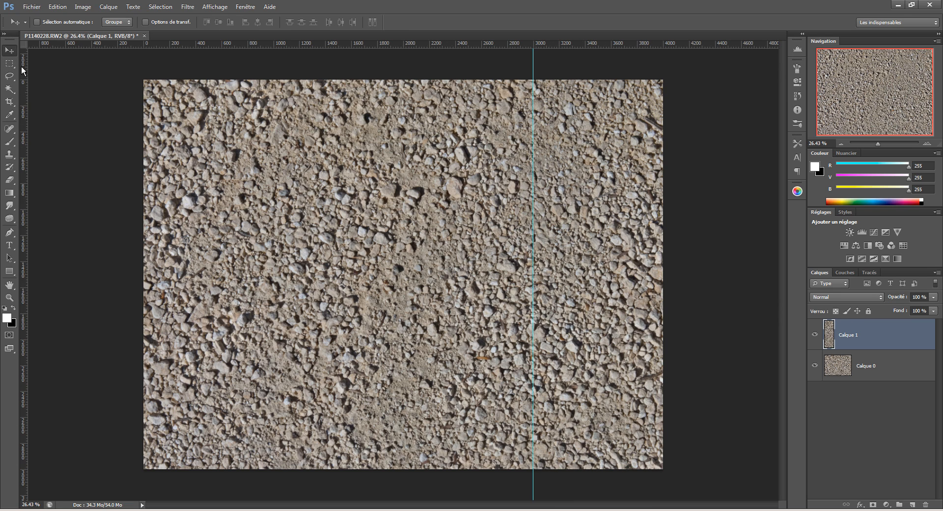
{"action": "left_click_drag", "start_coordinate": [579, 230], "coordinate": [206, 234]}
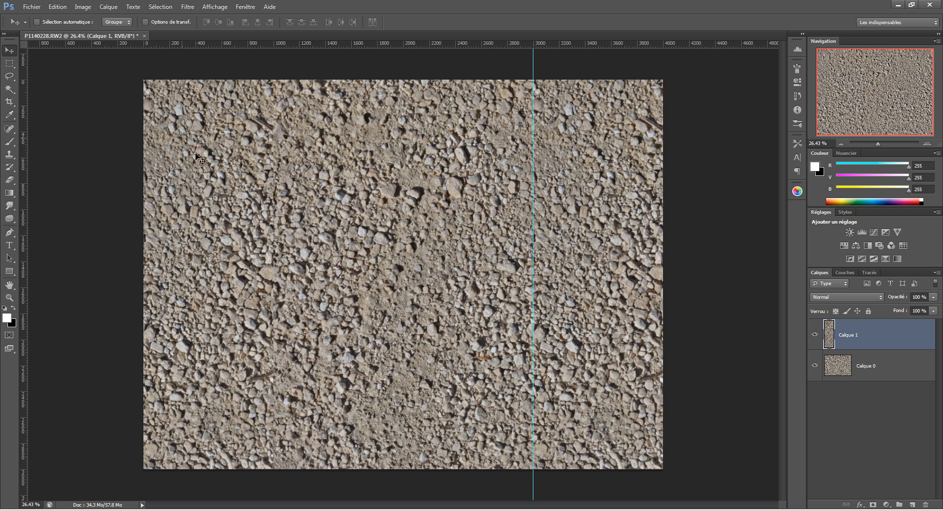
{"action": "left_click_drag", "start_coordinate": [200, 158], "coordinate": [225, 159]}
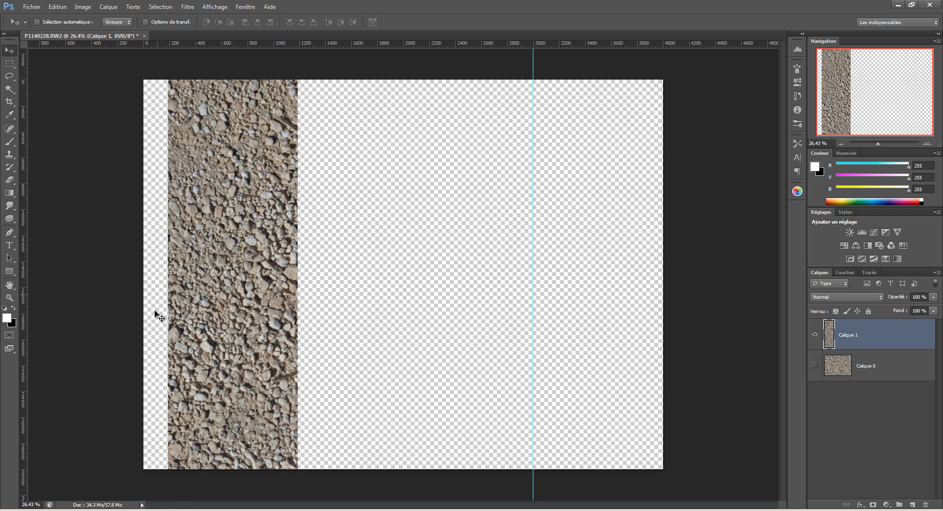
{"action": "left_click", "coordinate": [814, 366]}
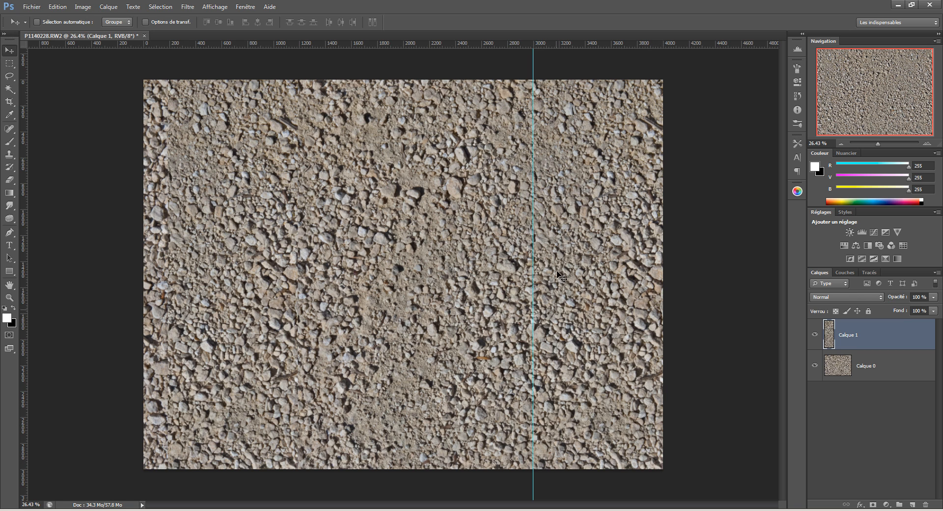
Compare the gravel along the guide with the copied strip's seams on the photo's left side.
{"action": "left_click_drag", "start_coordinate": [538, 100], "coordinate": [541, 141]}
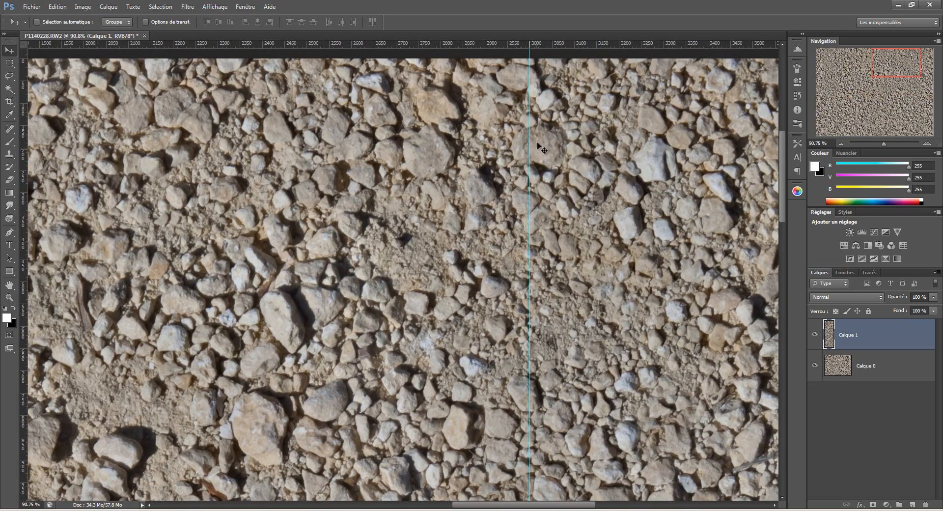
{"action": "left_click_drag", "start_coordinate": [434, 149], "coordinate": [732, 155]}
{"action": "left_click_drag", "start_coordinate": [349, 180], "coordinate": [698, 199]}
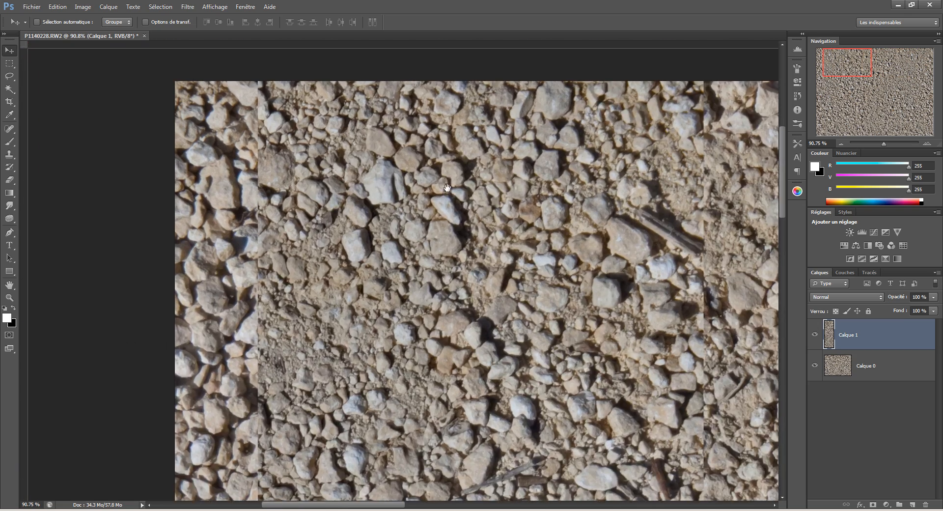
Align the copied strip flush with the photo's left edge and compare its gravel with that along the guide.
{"action": "left_click_drag", "start_coordinate": [345, 178], "coordinate": [260, 180]}
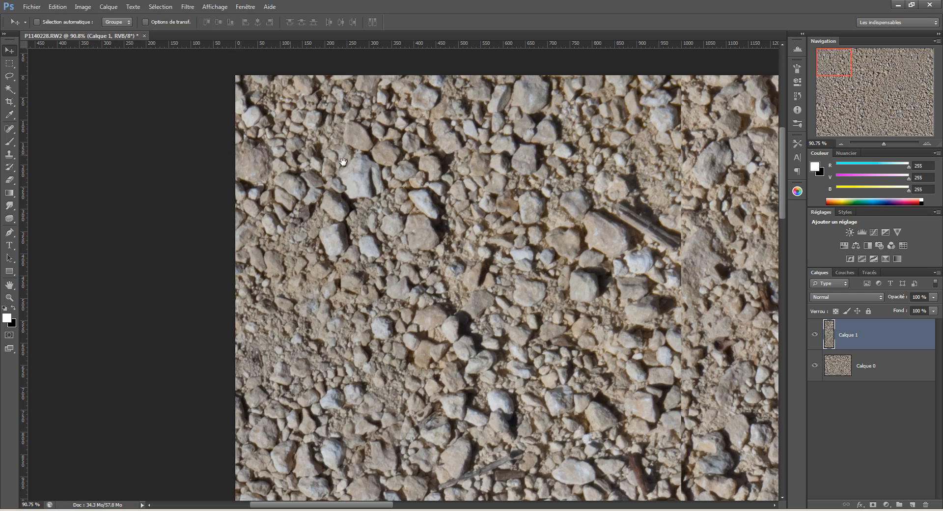
{"action": "left_click_drag", "start_coordinate": [371, 186], "coordinate": [123, 179]}
{"action": "left_click_drag", "start_coordinate": [493, 178], "coordinate": [180, 183]}
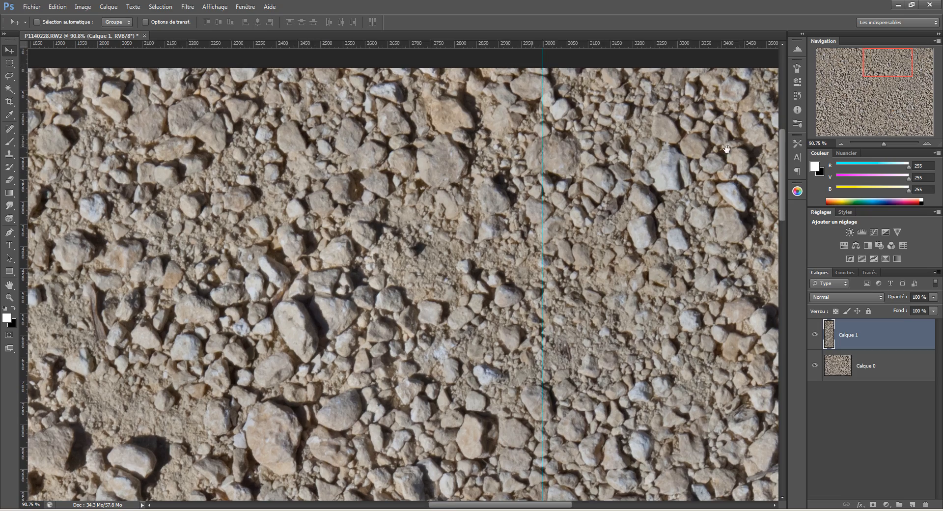
{"action": "left_click_drag", "start_coordinate": [216, 143], "coordinate": [683, 154]}
{"action": "left_click_drag", "start_coordinate": [123, 152], "coordinate": [298, 168]}
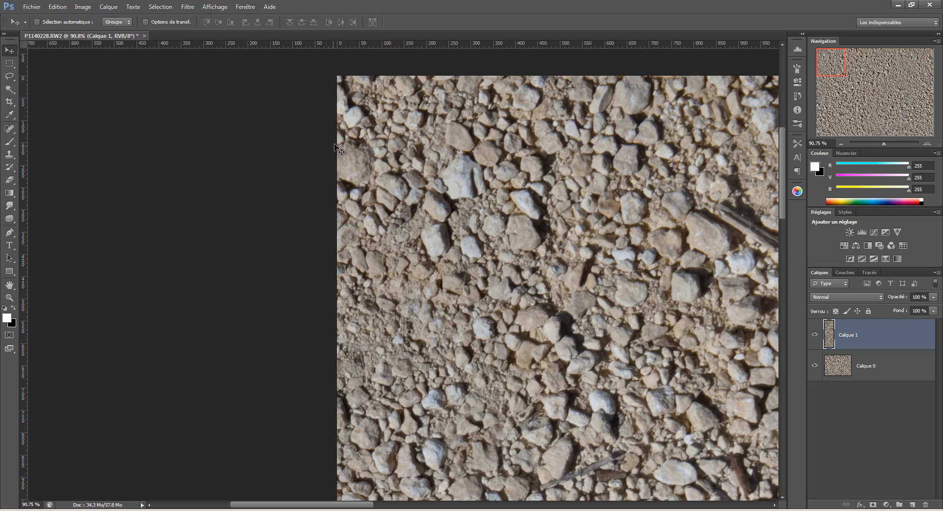
Crop off the photo's right side at the vertical guide.
{"action": "left_click_drag", "start_coordinate": [377, 304], "coordinate": [164, 280]}
{"action": "scroll", "coordinate": [545, 270], "scroll_direction": "down", "scroll_amount": 4}
{"action": "scroll", "coordinate": [576, 291], "scroll_direction": "down", "scroll_amount": 5}
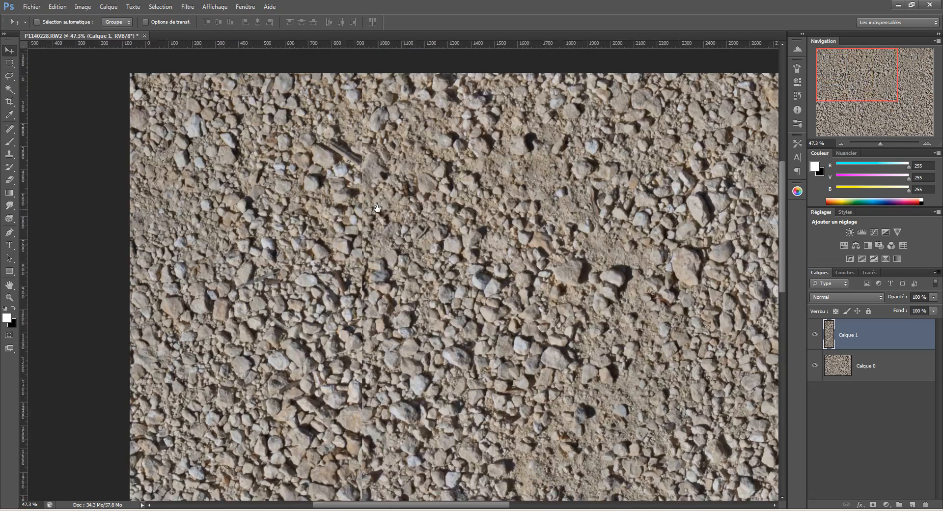
{"action": "scroll", "coordinate": [464, 249], "scroll_direction": "up", "scroll_amount": 1}
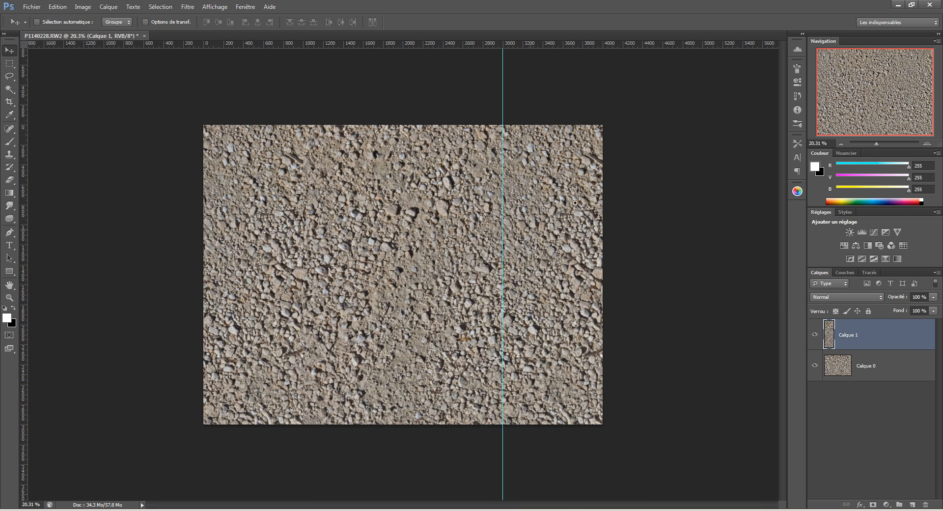
{"action": "key", "text": "c"}
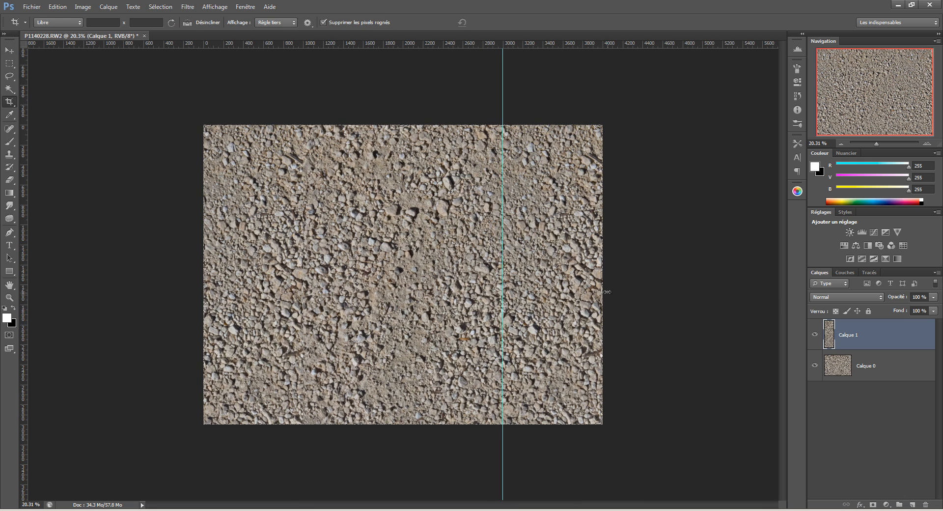
{"action": "mouse_move", "coordinate": [601, 279]}
{"action": "left_mouse_down"}
{"action": "mouse_move", "coordinate": [544, 279]}
{"action": "mouse_move", "coordinate": [577, 280]}
{"action": "mouse_move", "coordinate": [553, 279]}
{"action": "mouse_move", "coordinate": [564, 271]}
{"action": "mouse_move", "coordinate": [552, 271]}
{"action": "left_mouse_up"}
{"action": "key", "text": "Return"}
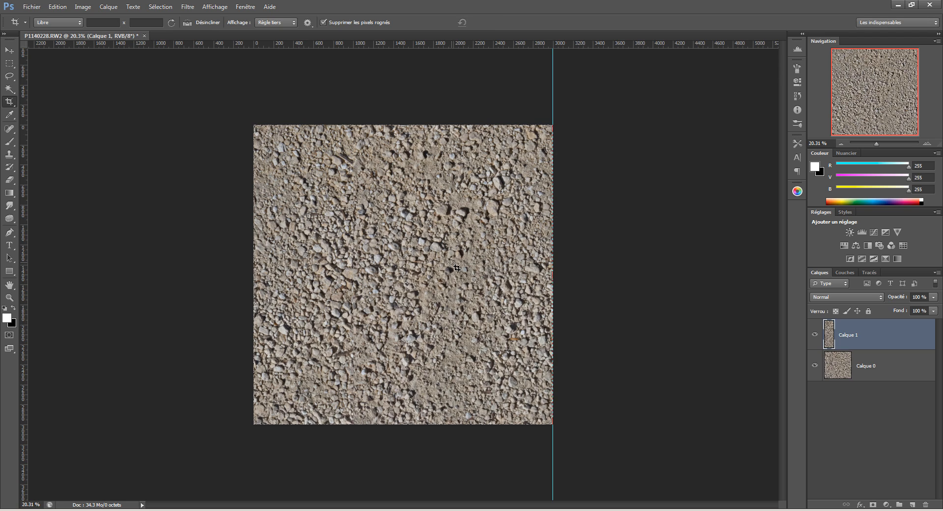
Check the cropped image's pixel dimensions without changing them.
{"action": "key", "text": "v"}
{"action": "key", "text": "ctrl+alt+i"}
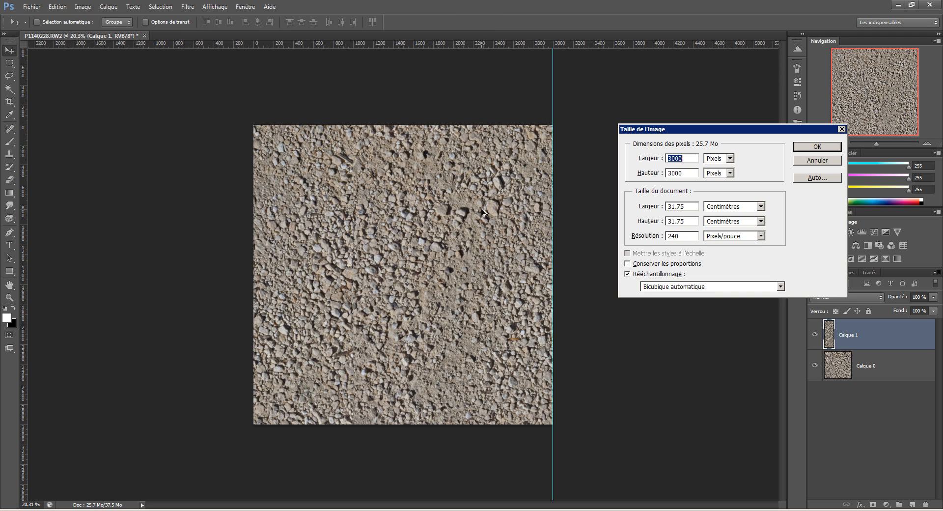
{"action": "left_click", "coordinate": [828, 160]}
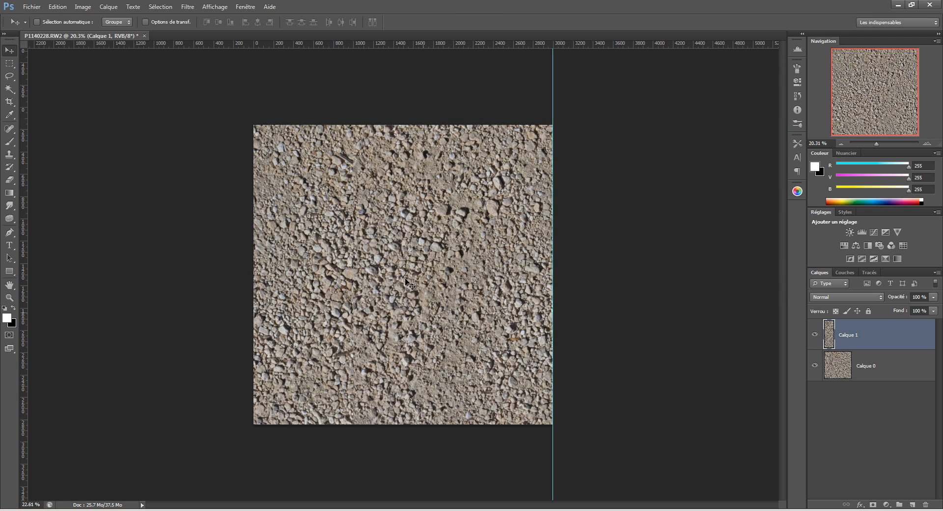
Examine the seam along the copied strip's right edge with the strip layer shown and hidden.
{"action": "scroll", "coordinate": [405, 276], "scroll_direction": "up", "scroll_amount": 1}
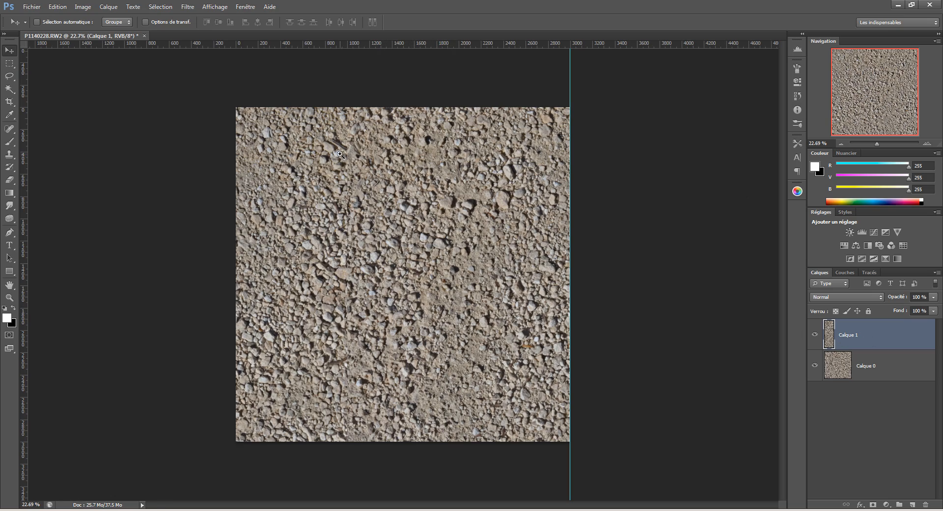
{"action": "scroll", "coordinate": [339, 155], "scroll_direction": "up", "scroll_amount": 8}
{"action": "left_click_drag", "start_coordinate": [369, 163], "coordinate": [367, 248]}
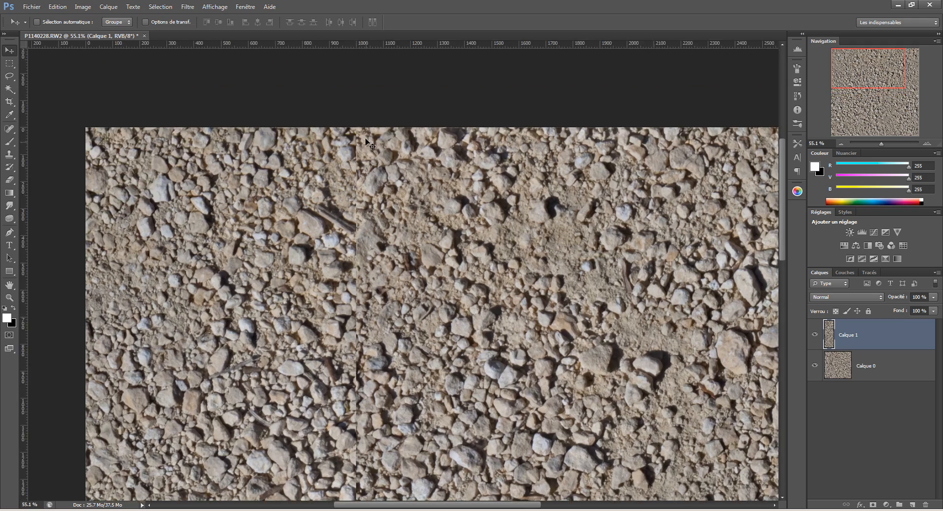
{"action": "scroll", "coordinate": [366, 197], "scroll_direction": "up", "scroll_amount": 4}
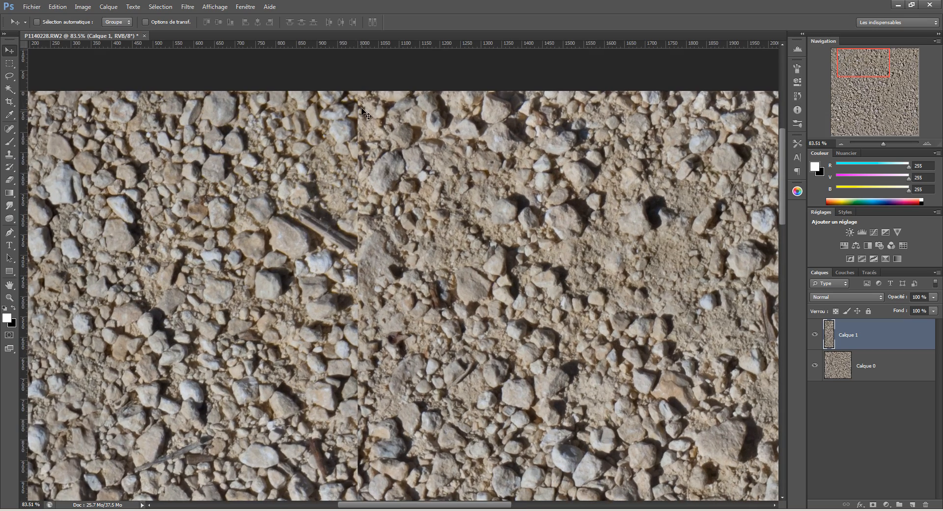
{"action": "left_click", "coordinate": [815, 335]}
{"action": "left_click", "coordinate": [815, 335]}
{"action": "left_click", "coordinate": [814, 335]}
{"action": "left_click", "coordinate": [814, 336]}
{"action": "left_click", "coordinate": [814, 335]}
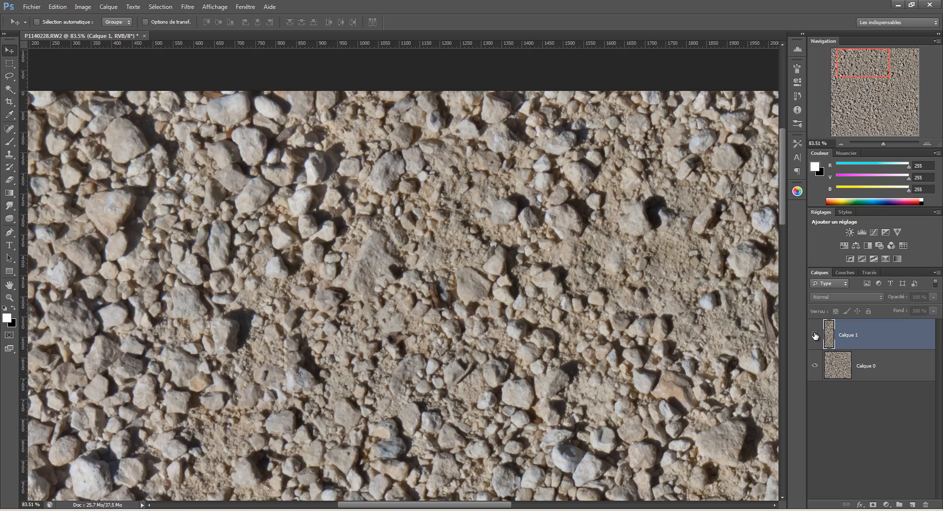
{"action": "left_click", "coordinate": [815, 336]}
{"action": "left_click", "coordinate": [815, 336]}
{"action": "left_click", "coordinate": [814, 336]}
{"action": "scroll", "coordinate": [333, 315], "scroll_direction": "down", "scroll_amount": 5}
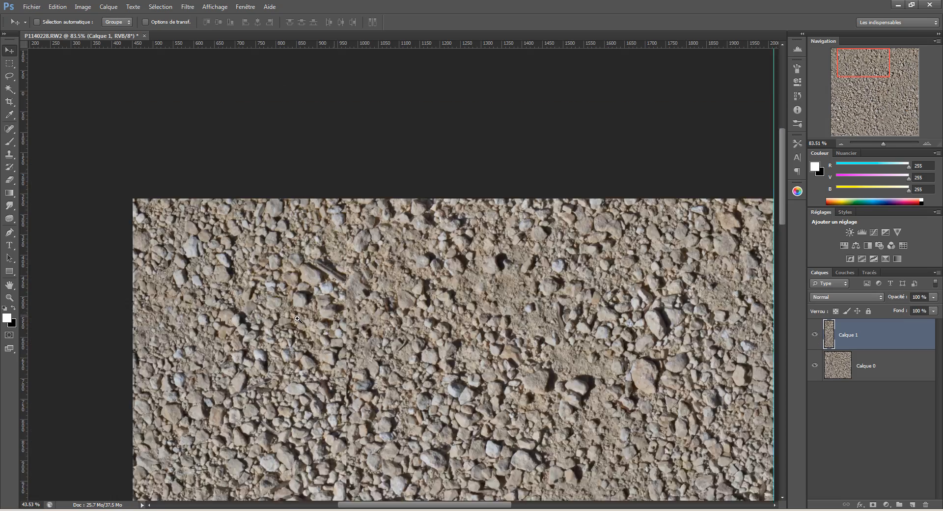
Set up the Eraser with a soft 217 px tip at 21% hardness for the copied strip layer.
{"action": "mouse_move", "coordinate": [362, 429]}
{"action": "left_mouse_down"}
{"action": "mouse_move", "coordinate": [393, 293]}
{"action": "mouse_move", "coordinate": [388, 274]}
{"action": "left_mouse_up"}
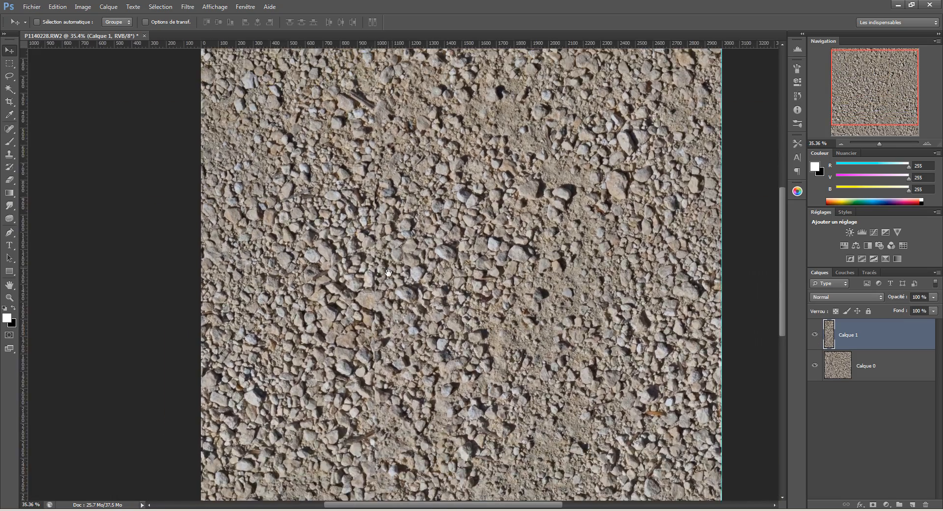
{"action": "scroll", "coordinate": [374, 279], "scroll_direction": "down", "scroll_amount": 1}
{"action": "key", "text": "e"}
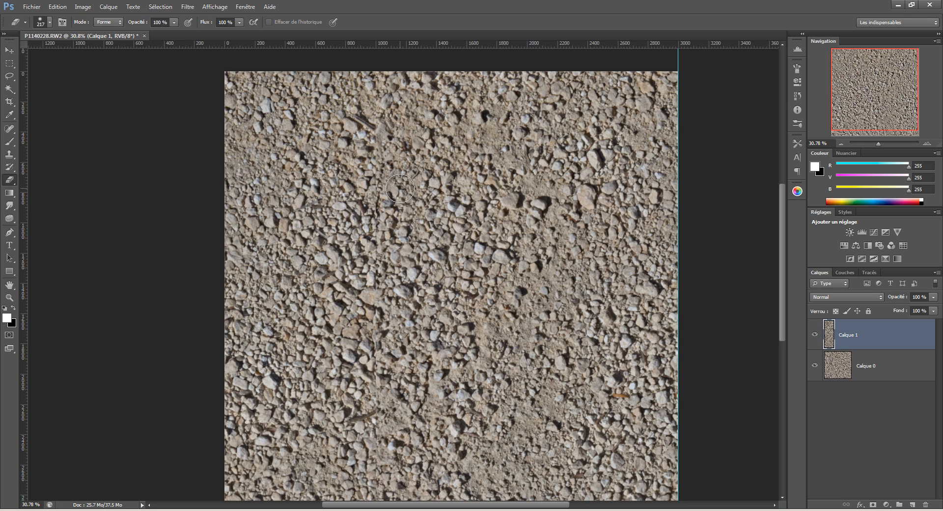
{"action": "right_click", "coordinate": [404, 190]}
{"action": "left_click", "coordinate": [434, 236]}
{"action": "left_click", "coordinate": [428, 237]}
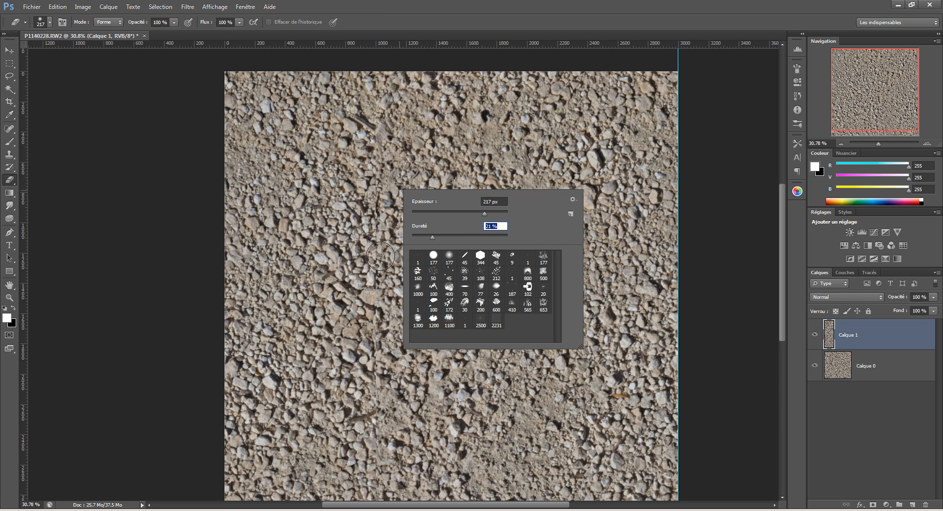
{"action": "left_click", "coordinate": [138, 277]}
Lower the Eraser opacity to 41%, partly erase the strip's right seam near the photo's top, and reduce the tip to 124 px.
{"action": "left_click_drag", "start_coordinate": [379, 180], "coordinate": [383, 232]}
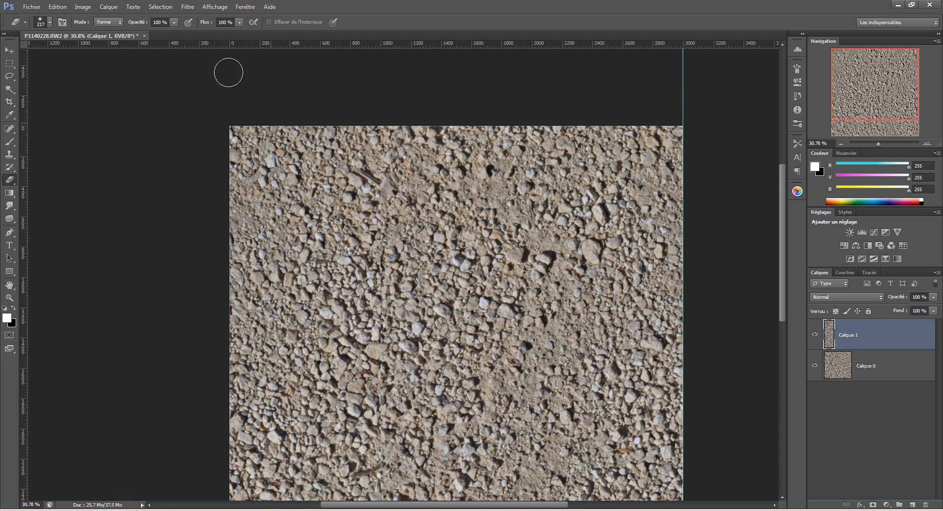
{"action": "left_click", "coordinate": [174, 23]}
{"action": "left_click_drag", "start_coordinate": [173, 32], "coordinate": [145, 33]}
{"action": "left_click", "coordinate": [374, 201]}
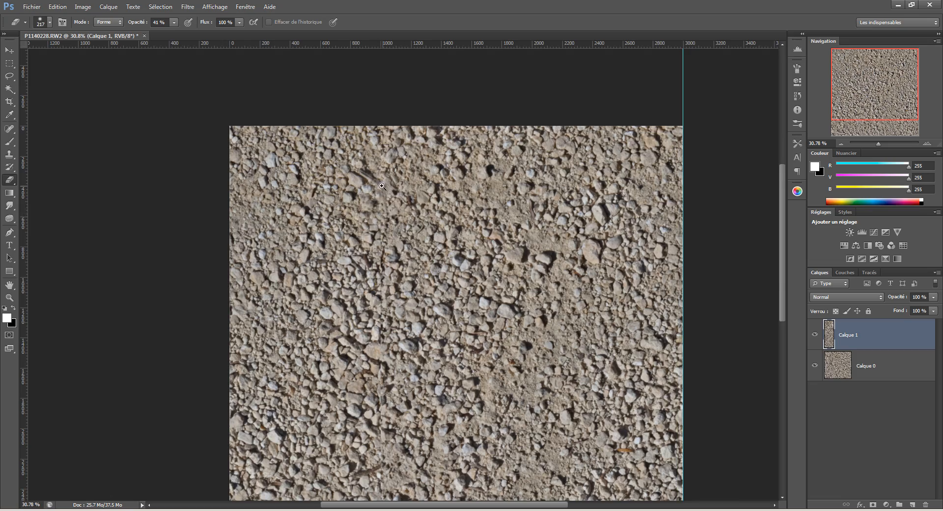
{"action": "scroll", "coordinate": [370, 214], "scroll_direction": "up", "scroll_amount": 3}
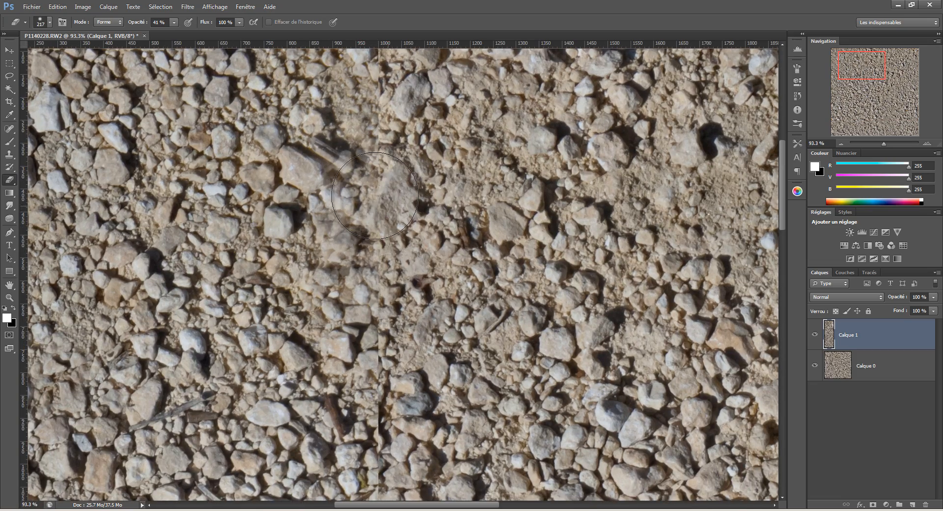
{"action": "scroll", "coordinate": [361, 165], "scroll_direction": "up", "scroll_amount": 3}
{"action": "left_click_drag", "start_coordinate": [296, 159], "coordinate": [244, 155]}
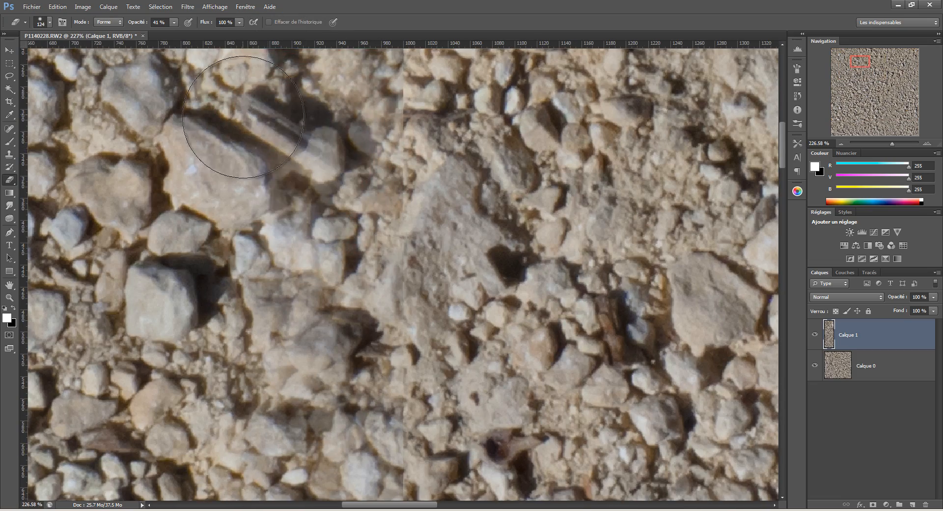
{"action": "scroll", "coordinate": [381, 219], "scroll_direction": "down", "scroll_amount": 3}
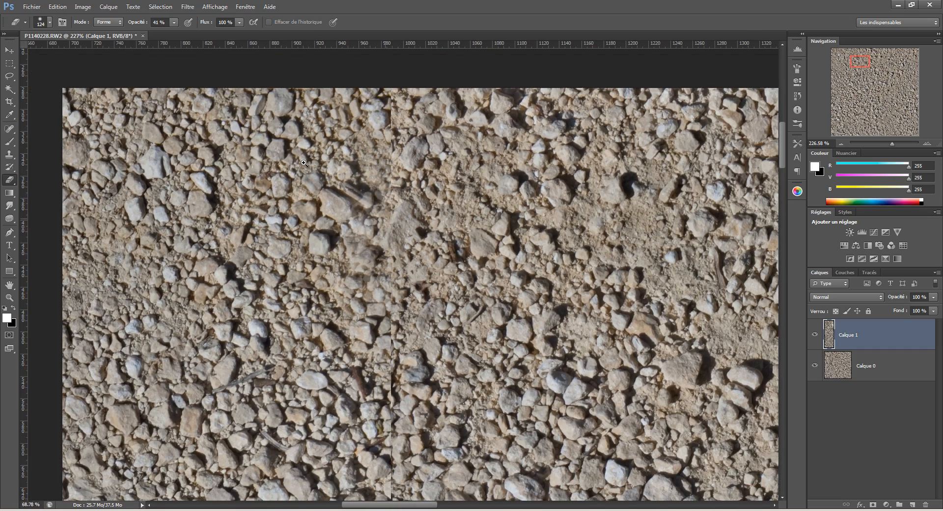
Set the Eraser opacity to 100% and erase more of the copied strip's right edge in the upper part.
{"action": "left_click_drag", "start_coordinate": [186, 31], "coordinate": [240, 34]}
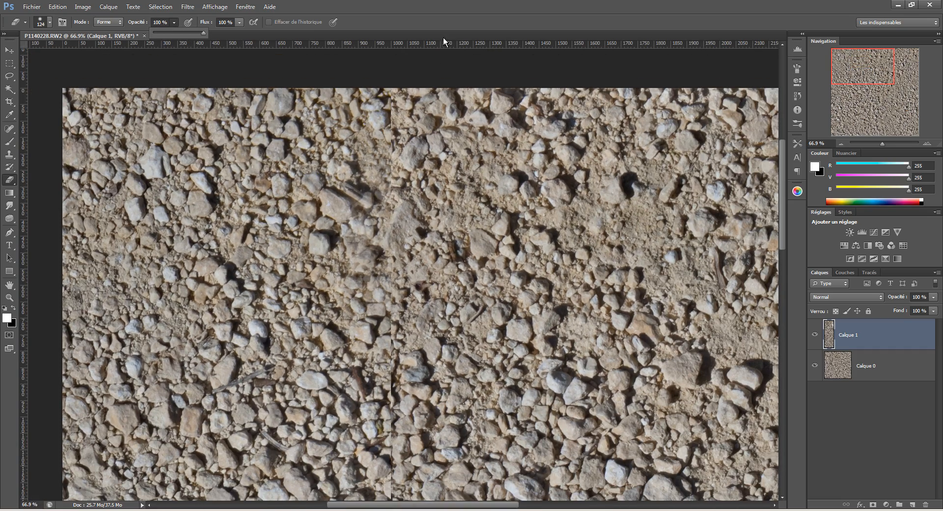
{"action": "scroll", "coordinate": [392, 195], "scroll_direction": "down", "scroll_amount": 1}
{"action": "mouse_move", "coordinate": [392, 195]}
{"action": "left_mouse_down"}
{"action": "mouse_move", "coordinate": [396, 141]}
{"action": "mouse_move", "coordinate": [383, 168]}
{"action": "mouse_move", "coordinate": [386, 191]}
{"action": "left_mouse_up"}
{"action": "left_click_drag", "start_coordinate": [395, 227], "coordinate": [386, 157]}
{"action": "right_click", "coordinate": [392, 226]}
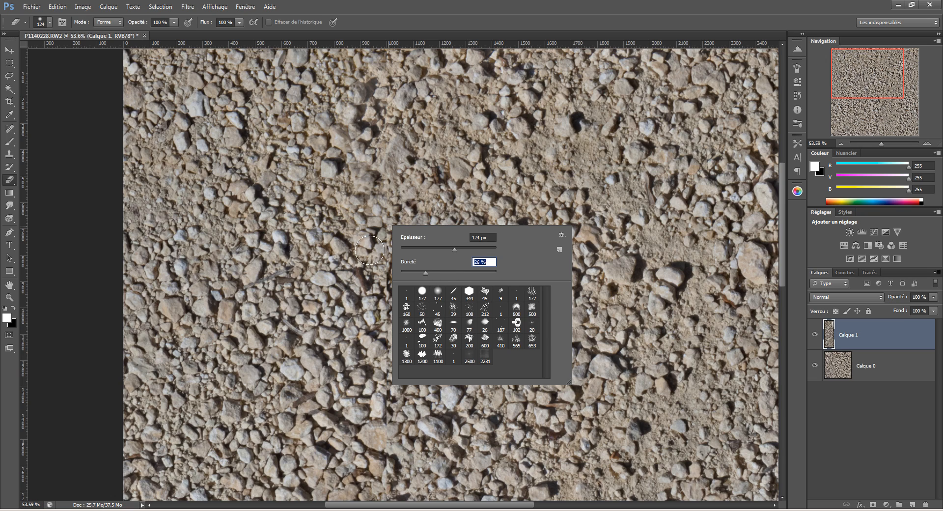
{"action": "key", "text": "Return"}
{"action": "left_click_drag", "start_coordinate": [466, 304], "coordinate": [452, 304]}
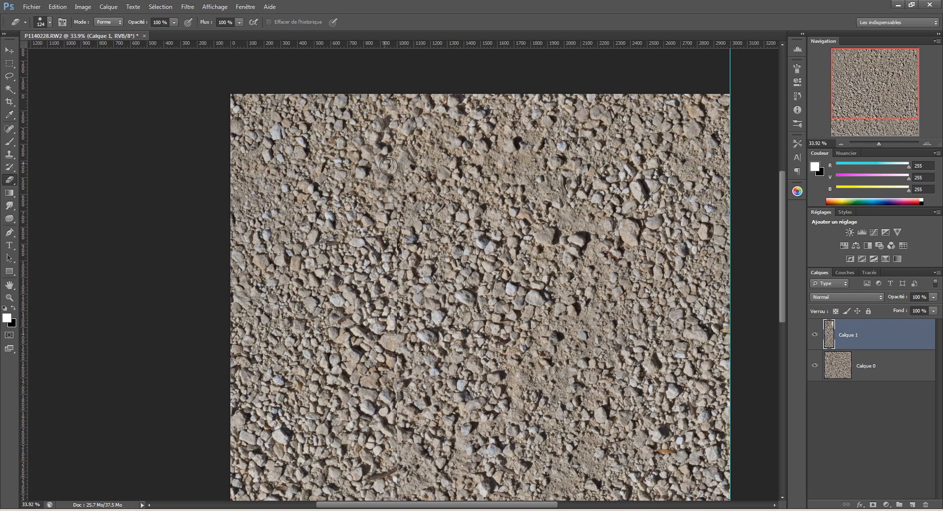
Give the 124 px Eraser a harder tip and erase the strip's edge around the stones near the dark stick.
{"action": "right_click", "coordinate": [421, 210]}
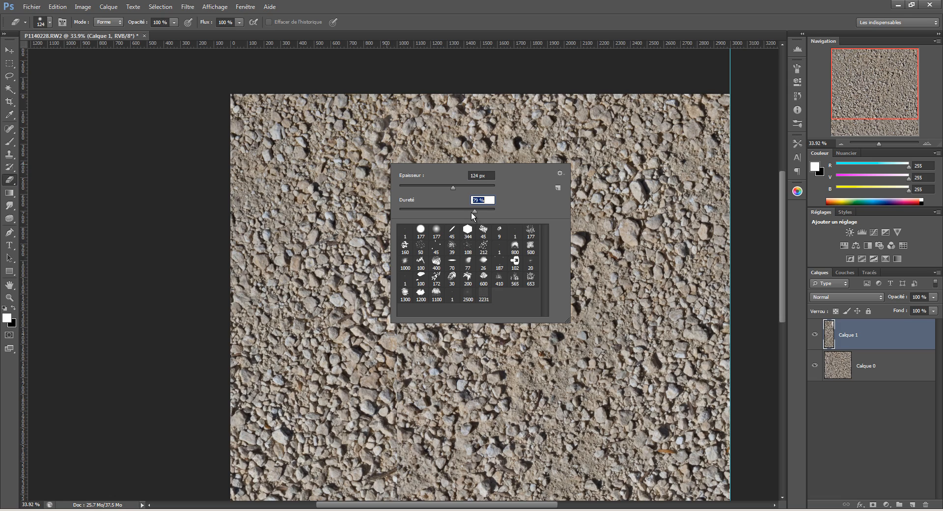
{"action": "left_click", "coordinate": [362, 183]}
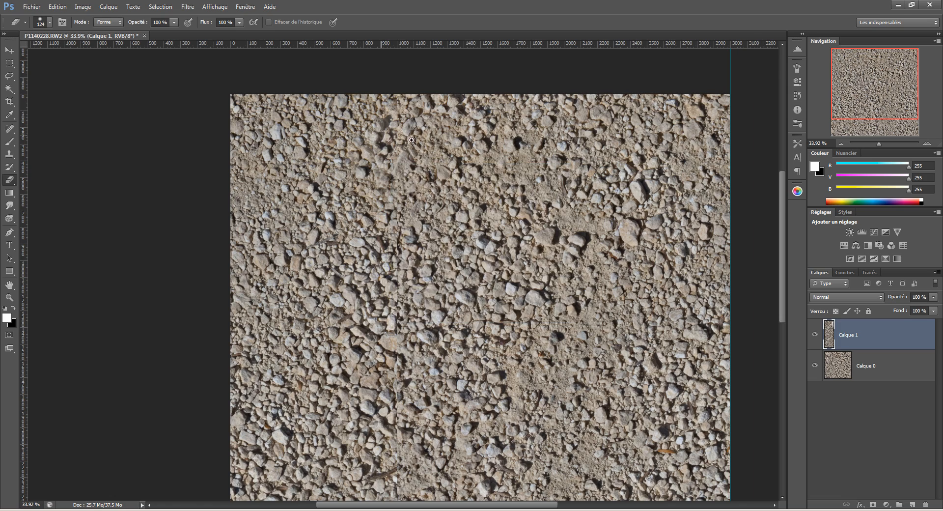
{"action": "scroll", "coordinate": [374, 216], "scroll_direction": "up", "scroll_amount": 5}
{"action": "left_click_drag", "start_coordinate": [370, 218], "coordinate": [393, 212]}
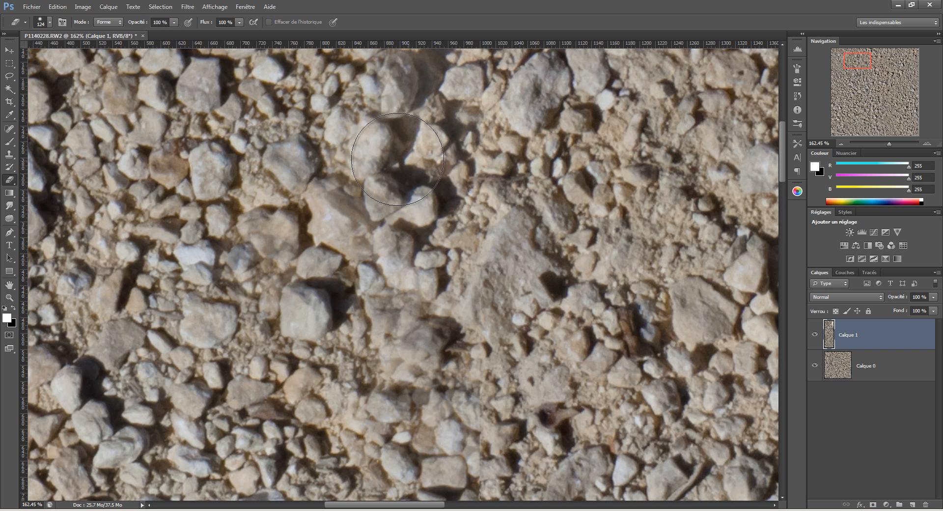
{"action": "left_click_drag", "start_coordinate": [391, 156], "coordinate": [387, 186]}
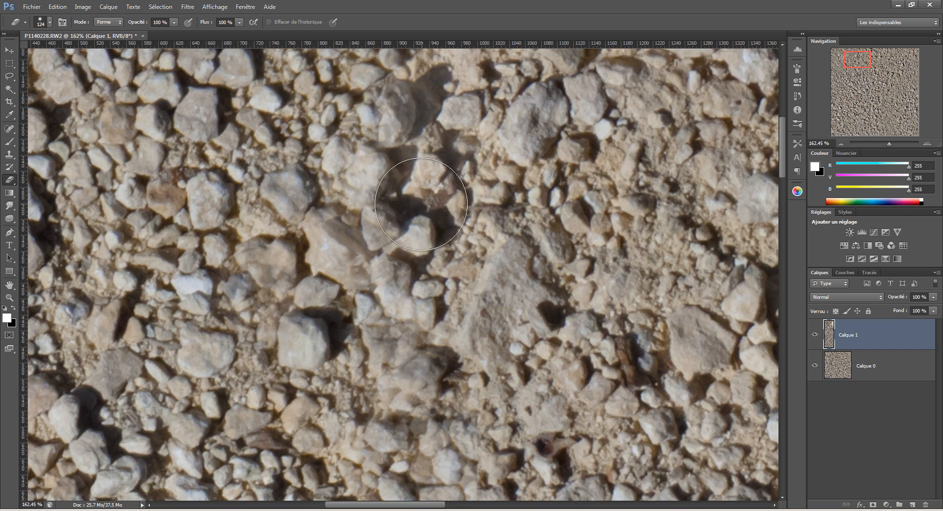
Set the Eraser to 45 px with 62% hardness and erase the strip's right edge around individual stones, working down the seam.
{"action": "right_click", "coordinate": [424, 204]}
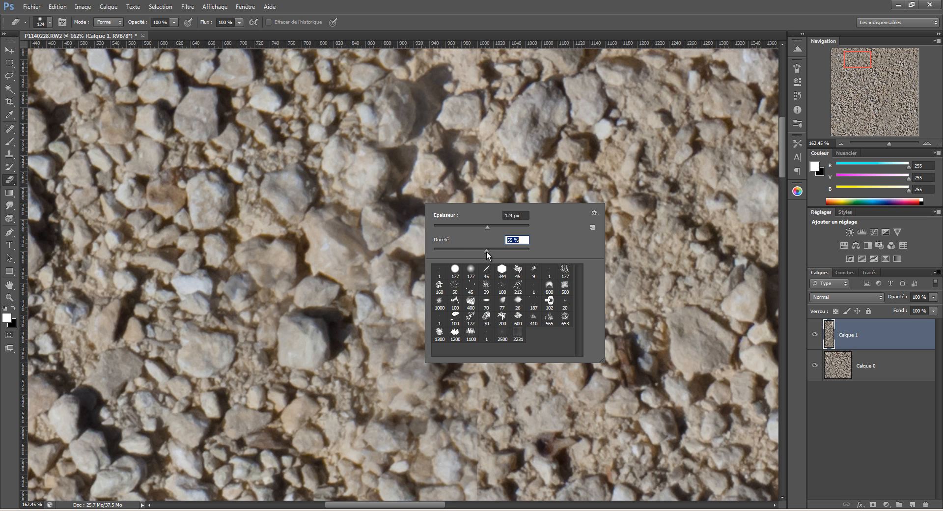
{"action": "left_click", "coordinate": [467, 13]}
{"action": "left_click_drag", "start_coordinate": [379, 194], "coordinate": [341, 202]}
{"action": "scroll", "coordinate": [360, 192], "scroll_direction": "down", "scroll_amount": 5}
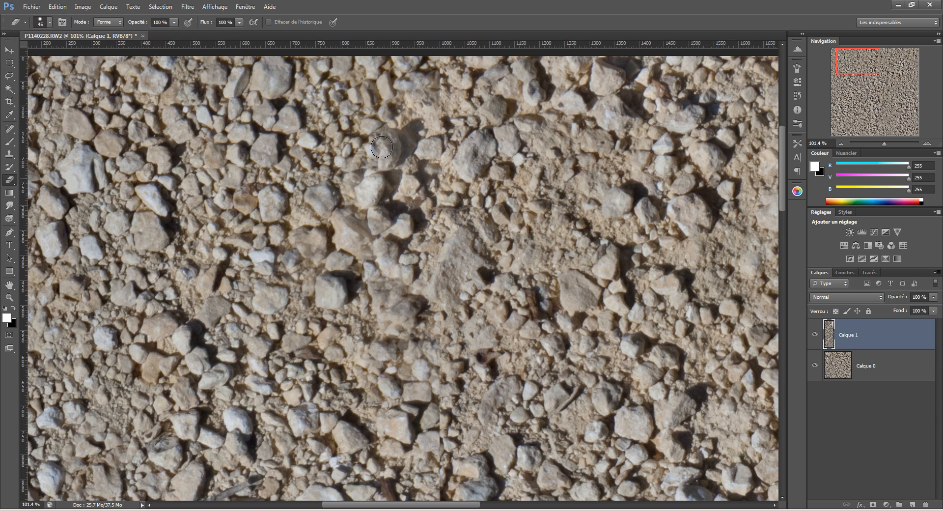
{"action": "mouse_move", "coordinate": [405, 148]}
{"action": "left_mouse_down"}
{"action": "mouse_move", "coordinate": [406, 193]}
{"action": "mouse_move", "coordinate": [389, 195]}
{"action": "mouse_move", "coordinate": [403, 198]}
{"action": "left_mouse_up"}
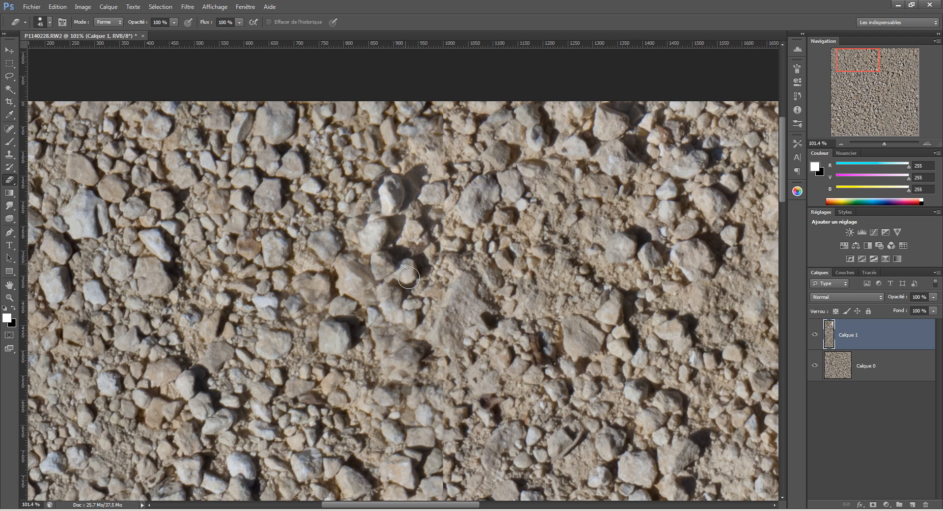
{"action": "left_click_drag", "start_coordinate": [407, 278], "coordinate": [405, 234]}
{"action": "left_click_drag", "start_coordinate": [408, 388], "coordinate": [383, 305]}
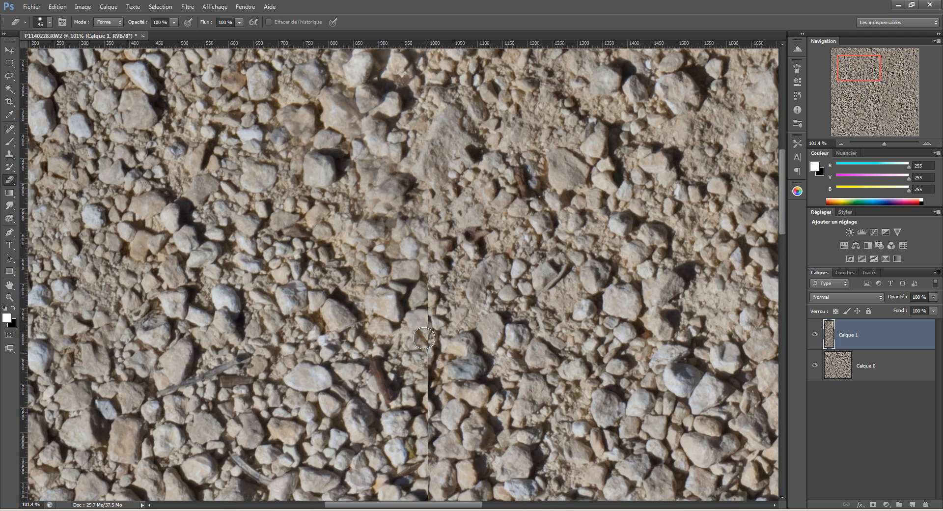
{"action": "mouse_move", "coordinate": [432, 242]}
{"action": "left_mouse_down"}
{"action": "mouse_move", "coordinate": [428, 268]}
{"action": "mouse_move", "coordinate": [431, 188]}
{"action": "mouse_move", "coordinate": [409, 199]}
{"action": "mouse_move", "coordinate": [436, 263]}
{"action": "mouse_move", "coordinate": [402, 223]}
{"action": "mouse_move", "coordinate": [431, 278]}
{"action": "mouse_move", "coordinate": [423, 265]}
{"action": "mouse_move", "coordinate": [419, 287]}
{"action": "left_mouse_up"}
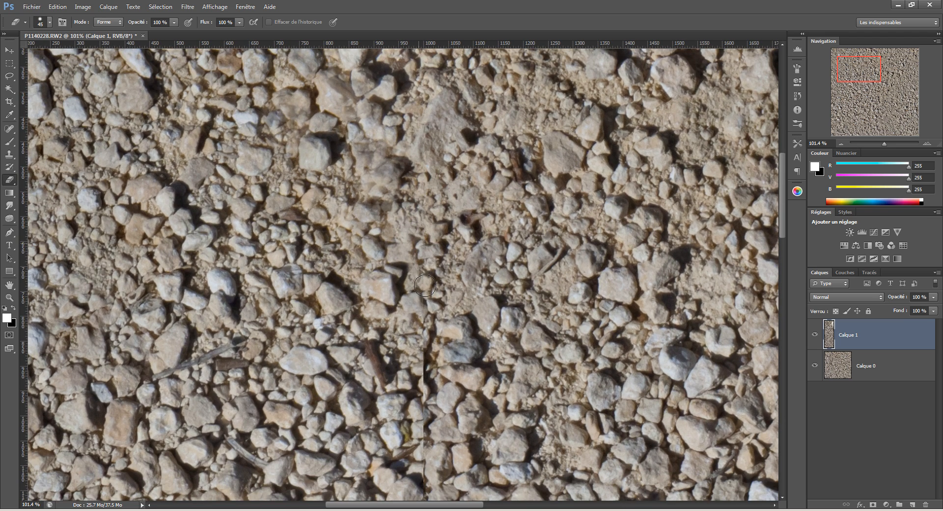
Turn off the Transfer dynamics in the Eraser's brush settings so pen pressure does not vary its opacity.
{"action": "left_click", "coordinate": [797, 82]}
{"action": "left_click", "coordinate": [797, 68]}
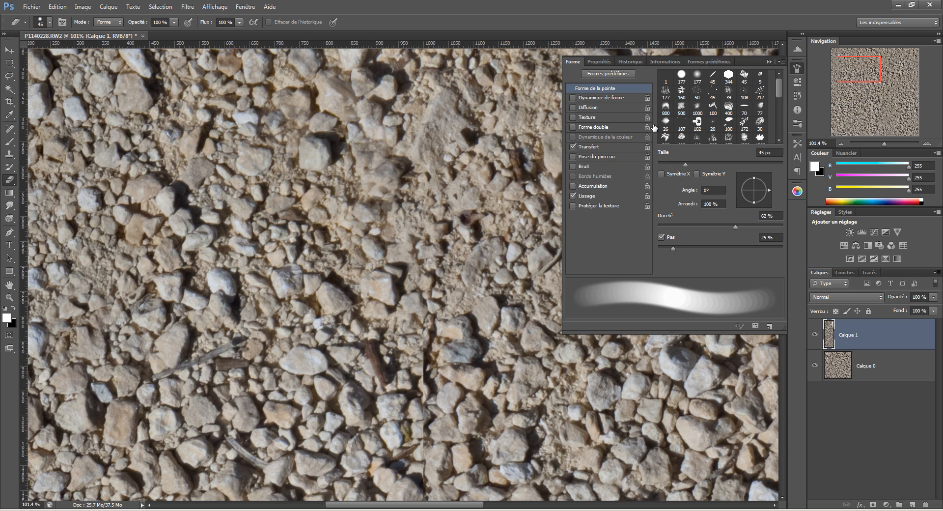
{"action": "left_click", "coordinate": [573, 147]}
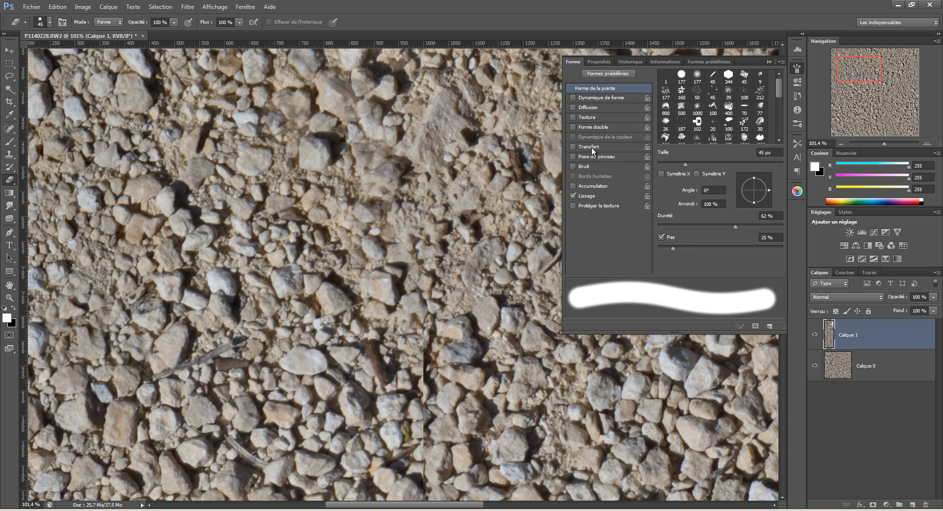
{"action": "left_click", "coordinate": [581, 147]}
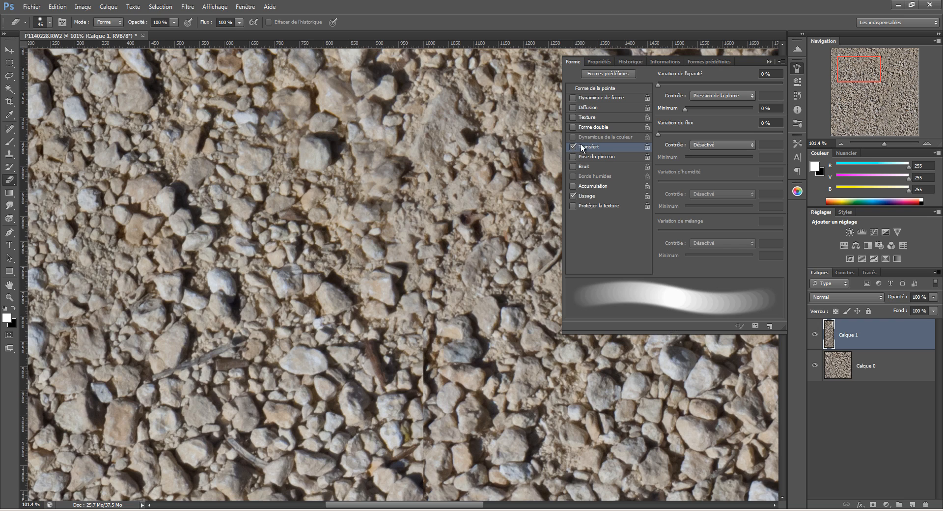
{"action": "left_click", "coordinate": [573, 147]}
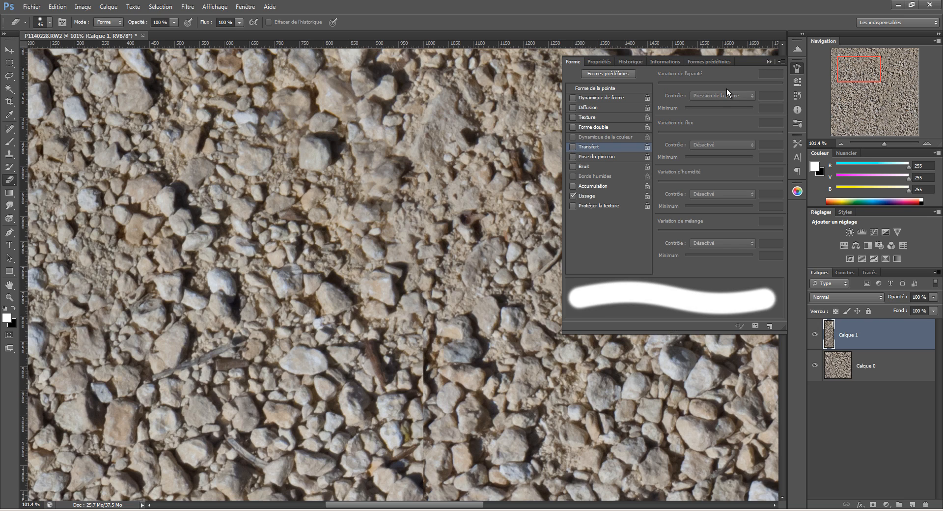
{"action": "left_click", "coordinate": [798, 68]}
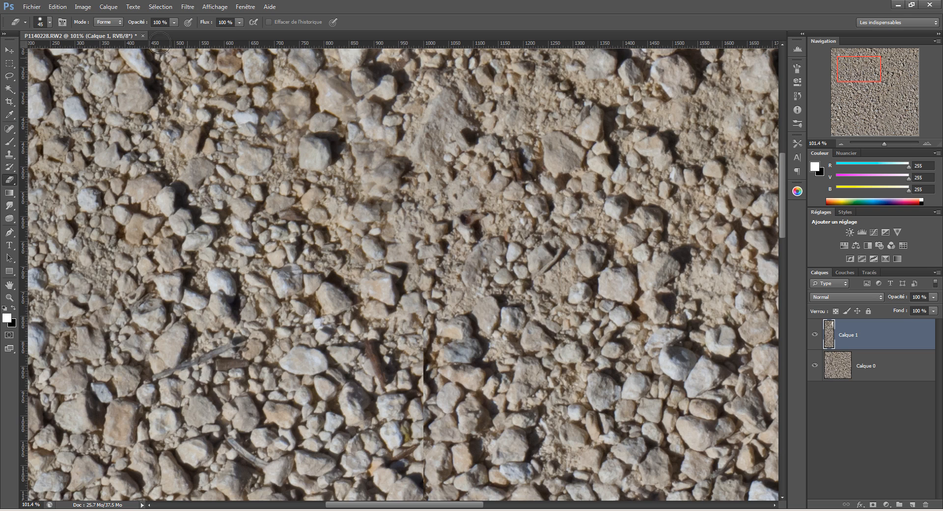
Erase the copied strip's right edge with the 45 px tip, working down the seam past the dark stick.
{"action": "mouse_move", "coordinate": [391, 166]}
{"action": "left_mouse_down"}
{"action": "mouse_move", "coordinate": [369, 156]}
{"action": "mouse_move", "coordinate": [354, 127]}
{"action": "mouse_move", "coordinate": [358, 76]}
{"action": "mouse_move", "coordinate": [365, 90]}
{"action": "left_mouse_up"}
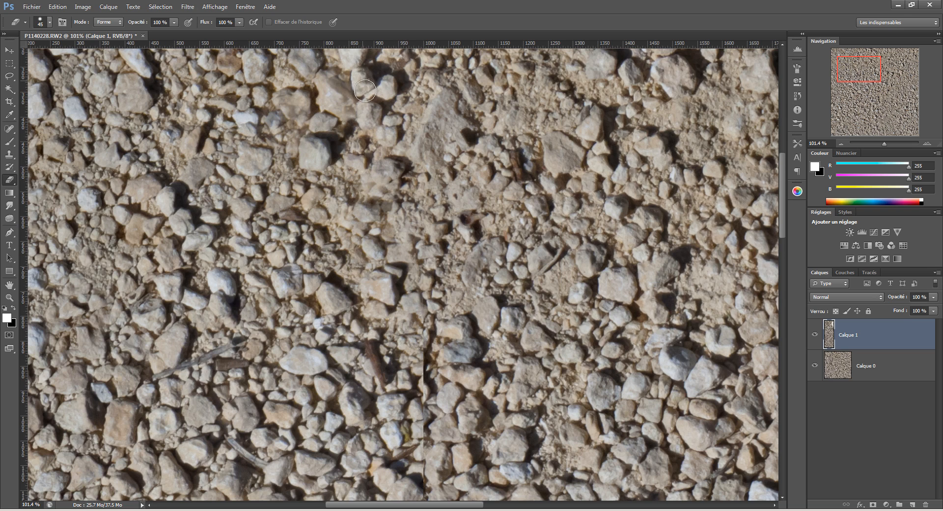
{"action": "left_click_drag", "start_coordinate": [402, 218], "coordinate": [401, 156]}
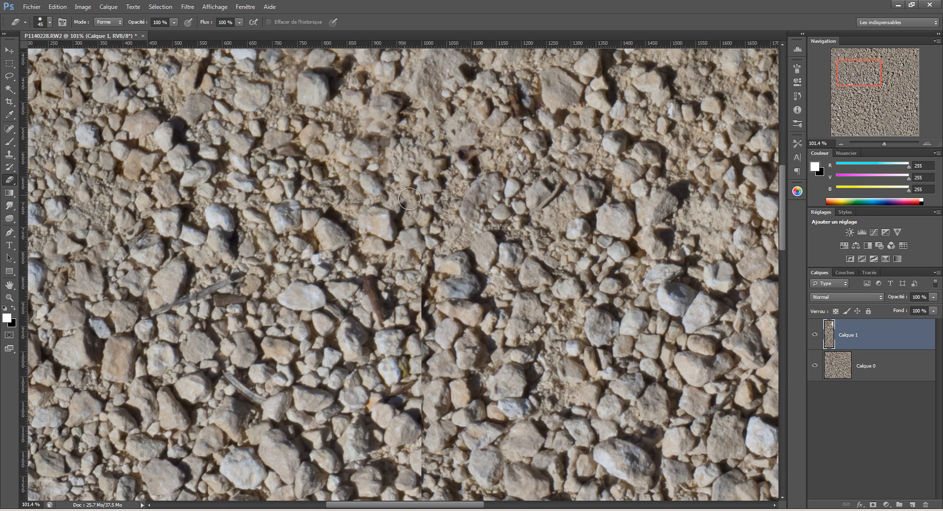
{"action": "mouse_move", "coordinate": [401, 207]}
{"action": "left_mouse_down"}
{"action": "mouse_move", "coordinate": [422, 312]}
{"action": "mouse_move", "coordinate": [417, 265]}
{"action": "left_mouse_up"}
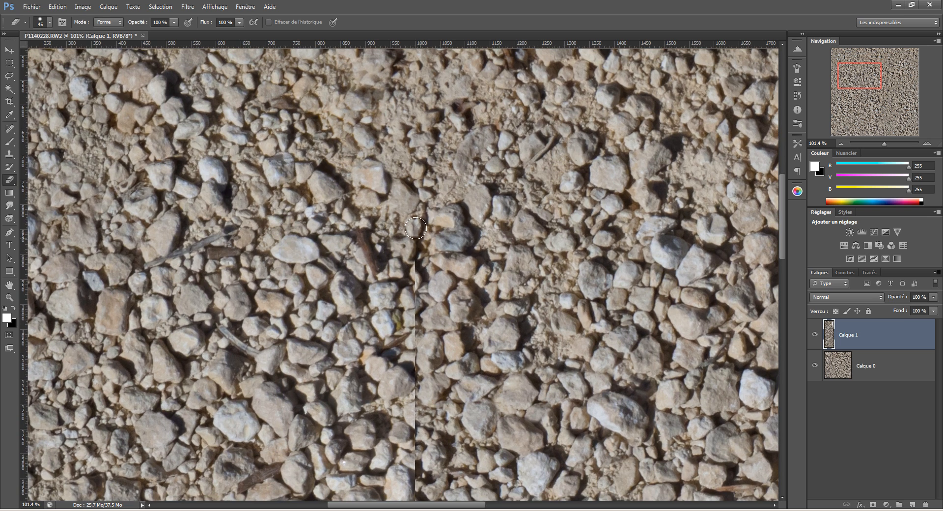
{"action": "left_click_drag", "start_coordinate": [416, 228], "coordinate": [408, 381]}
Reduce the Eraser tip to 17 px and erase the strip's right edge around the stones below the dark stick.
{"action": "mouse_move", "coordinate": [445, 312]}
{"action": "left_mouse_down"}
{"action": "mouse_move", "coordinate": [424, 319]}
{"action": "mouse_move", "coordinate": [414, 249]}
{"action": "mouse_move", "coordinate": [390, 244]}
{"action": "mouse_move", "coordinate": [423, 258]}
{"action": "mouse_move", "coordinate": [414, 270]}
{"action": "mouse_move", "coordinate": [391, 263]}
{"action": "mouse_move", "coordinate": [380, 242]}
{"action": "mouse_move", "coordinate": [370, 270]}
{"action": "mouse_move", "coordinate": [374, 249]}
{"action": "mouse_move", "coordinate": [349, 253]}
{"action": "mouse_move", "coordinate": [347, 221]}
{"action": "mouse_move", "coordinate": [400, 219]}
{"action": "mouse_move", "coordinate": [351, 233]}
{"action": "mouse_move", "coordinate": [369, 249]}
{"action": "mouse_move", "coordinate": [365, 283]}
{"action": "mouse_move", "coordinate": [401, 280]}
{"action": "mouse_move", "coordinate": [402, 295]}
{"action": "mouse_move", "coordinate": [390, 298]}
{"action": "mouse_move", "coordinate": [453, 254]}
{"action": "mouse_move", "coordinate": [449, 286]}
{"action": "mouse_move", "coordinate": [458, 305]}
{"action": "left_mouse_up"}
{"action": "scroll", "coordinate": [396, 253], "scroll_direction": "up", "scroll_amount": 5}
{"action": "scroll", "coordinate": [431, 284], "scroll_direction": "down", "scroll_amount": 2}
{"action": "mouse_move", "coordinate": [390, 261]}
{"action": "left_mouse_down"}
{"action": "mouse_move", "coordinate": [368, 264]}
{"action": "mouse_move", "coordinate": [406, 307]}
{"action": "mouse_move", "coordinate": [399, 288]}
{"action": "mouse_move", "coordinate": [430, 319]}
{"action": "mouse_move", "coordinate": [446, 315]}
{"action": "mouse_move", "coordinate": [448, 340]}
{"action": "mouse_move", "coordinate": [435, 338]}
{"action": "mouse_move", "coordinate": [455, 366]}
{"action": "left_mouse_up"}
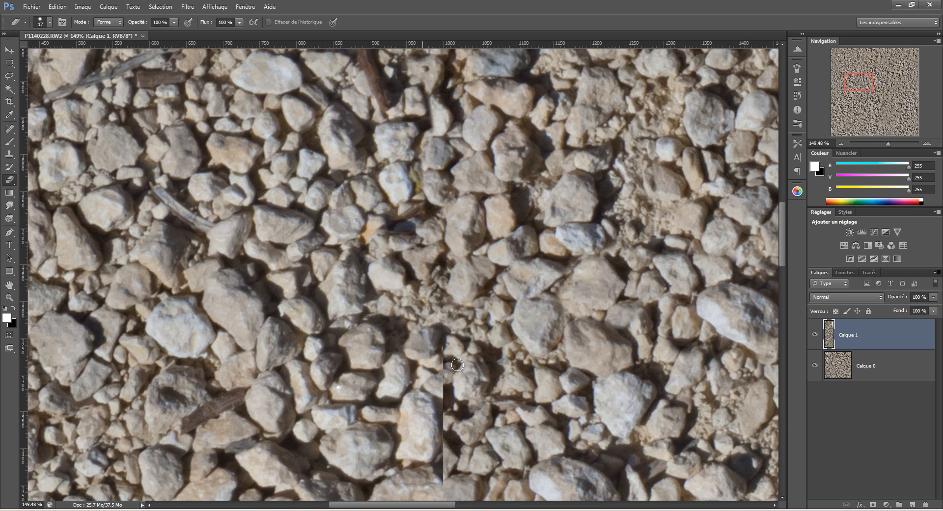
{"action": "scroll", "coordinate": [456, 366], "scroll_direction": "down", "scroll_amount": 3}
{"action": "mouse_move", "coordinate": [407, 269]}
{"action": "left_mouse_down"}
{"action": "mouse_move", "coordinate": [399, 238]}
{"action": "mouse_move", "coordinate": [402, 262]}
{"action": "mouse_move", "coordinate": [368, 228]}
{"action": "mouse_move", "coordinate": [386, 240]}
{"action": "mouse_move", "coordinate": [392, 266]}
{"action": "mouse_move", "coordinate": [367, 246]}
{"action": "mouse_move", "coordinate": [342, 252]}
{"action": "mouse_move", "coordinate": [357, 273]}
{"action": "mouse_move", "coordinate": [367, 274]}
{"action": "mouse_move", "coordinate": [340, 251]}
{"action": "left_mouse_up"}
{"action": "scroll", "coordinate": [317, 259], "scroll_direction": "up", "scroll_amount": 5}
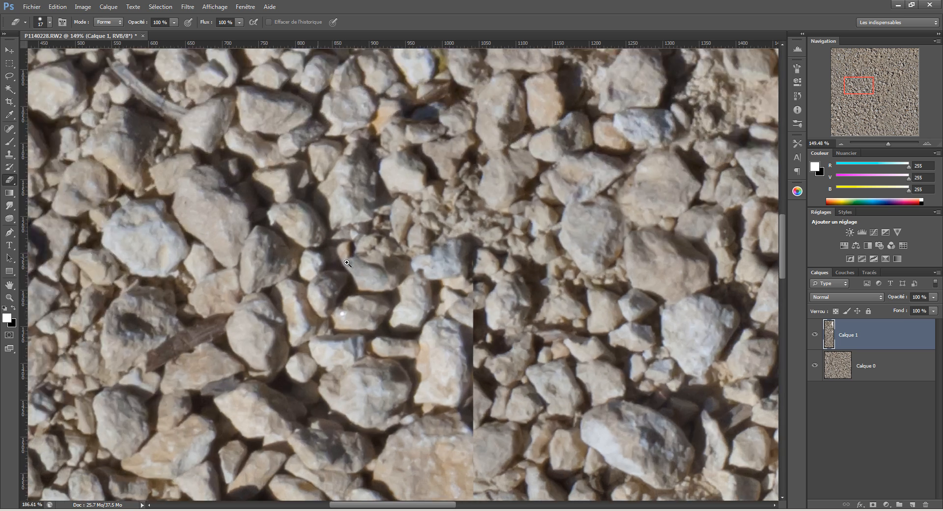
{"action": "mouse_move", "coordinate": [346, 233]}
{"action": "left_mouse_down"}
{"action": "mouse_move", "coordinate": [375, 244]}
{"action": "mouse_move", "coordinate": [365, 241]}
{"action": "mouse_move", "coordinate": [375, 232]}
{"action": "mouse_move", "coordinate": [340, 236]}
{"action": "mouse_move", "coordinate": [349, 265]}
{"action": "mouse_move", "coordinate": [372, 273]}
{"action": "mouse_move", "coordinate": [324, 242]}
{"action": "mouse_move", "coordinate": [309, 246]}
{"action": "mouse_move", "coordinate": [338, 216]}
{"action": "mouse_move", "coordinate": [359, 211]}
{"action": "mouse_move", "coordinate": [315, 219]}
{"action": "left_mouse_up"}
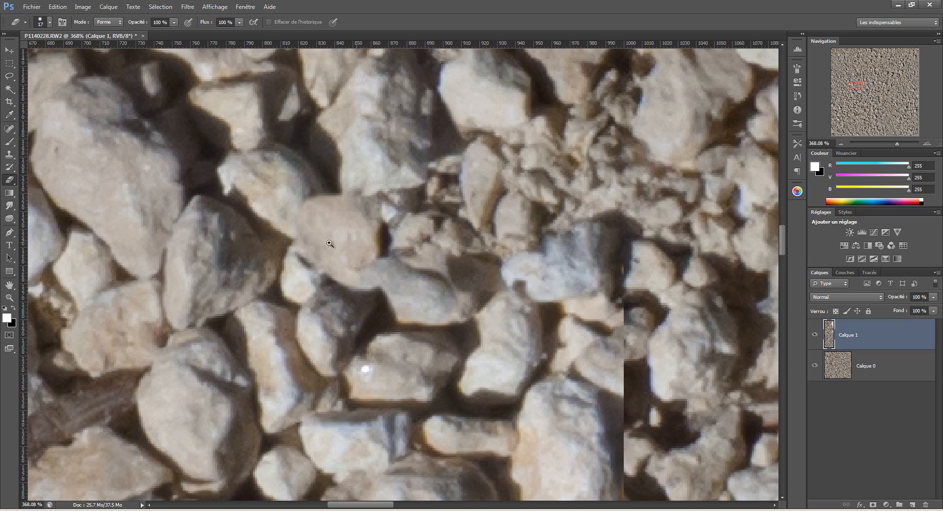
{"action": "left_click_drag", "start_coordinate": [353, 249], "coordinate": [361, 249]}
{"action": "left_click_drag", "start_coordinate": [286, 233], "coordinate": [327, 207]}
{"action": "scroll", "coordinate": [327, 207], "scroll_direction": "down", "scroll_amount": 3}
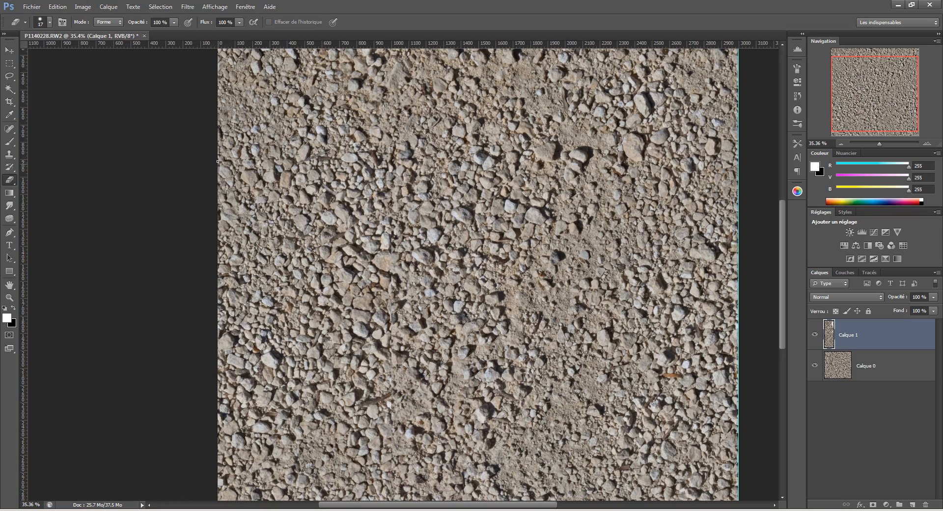
Hide and reshow Calque 1 to compare the upper part of the photo with and without the strip.
{"action": "left_click_drag", "start_coordinate": [218, 51], "coordinate": [262, 177]}
{"action": "scroll", "coordinate": [261, 175], "scroll_direction": "up", "scroll_amount": 3}
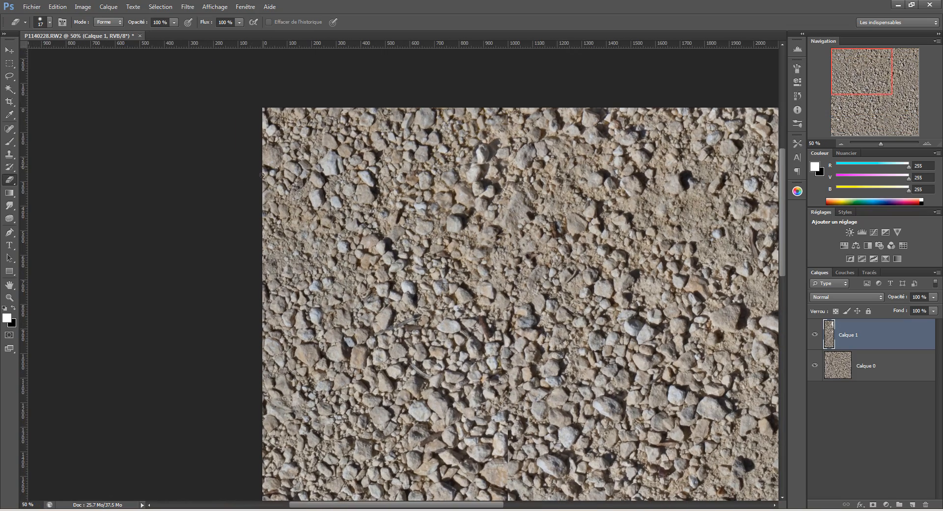
{"action": "left_click_drag", "start_coordinate": [667, 304], "coordinate": [564, 248]}
{"action": "left_click", "coordinate": [814, 335]}
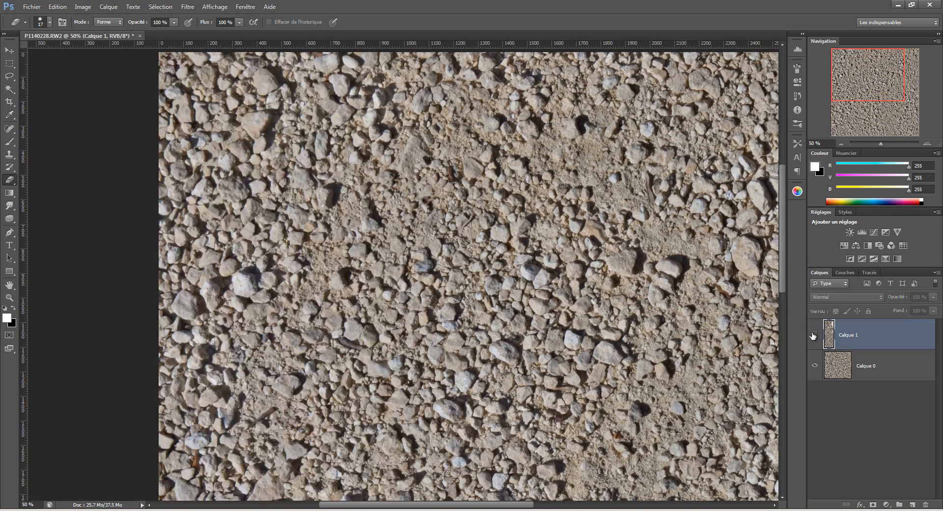
{"action": "left_click", "coordinate": [814, 335]}
Examine the blended seam closely, from the photo's top edge down through its upper half.
{"action": "mouse_move", "coordinate": [355, 174]}
{"action": "left_mouse_down"}
{"action": "mouse_move", "coordinate": [364, 208]}
{"action": "mouse_move", "coordinate": [395, 219]}
{"action": "mouse_move", "coordinate": [374, 233]}
{"action": "mouse_move", "coordinate": [382, 252]}
{"action": "left_mouse_up"}
{"action": "scroll", "coordinate": [394, 225], "scroll_direction": "up", "scroll_amount": 4}
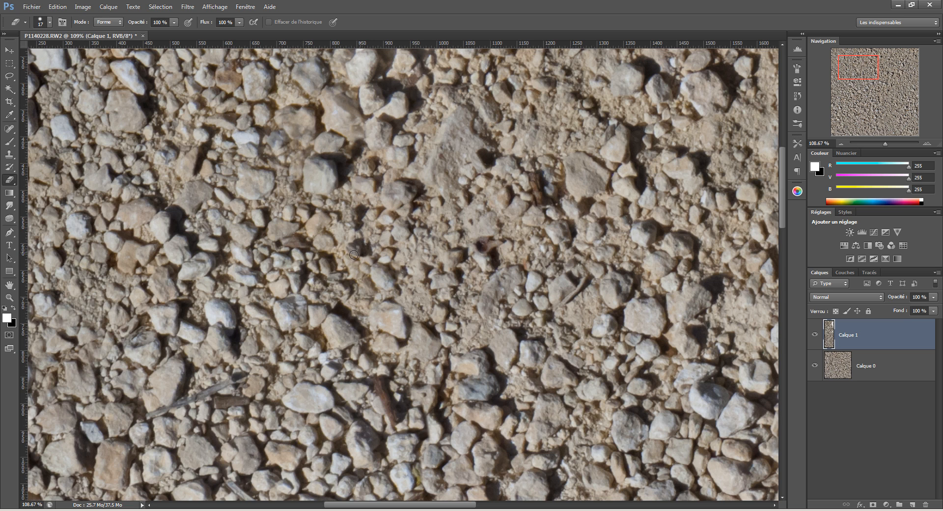
{"action": "left_click_drag", "start_coordinate": [352, 277], "coordinate": [399, 301]}
{"action": "scroll", "coordinate": [400, 295], "scroll_direction": "down", "scroll_amount": 4}
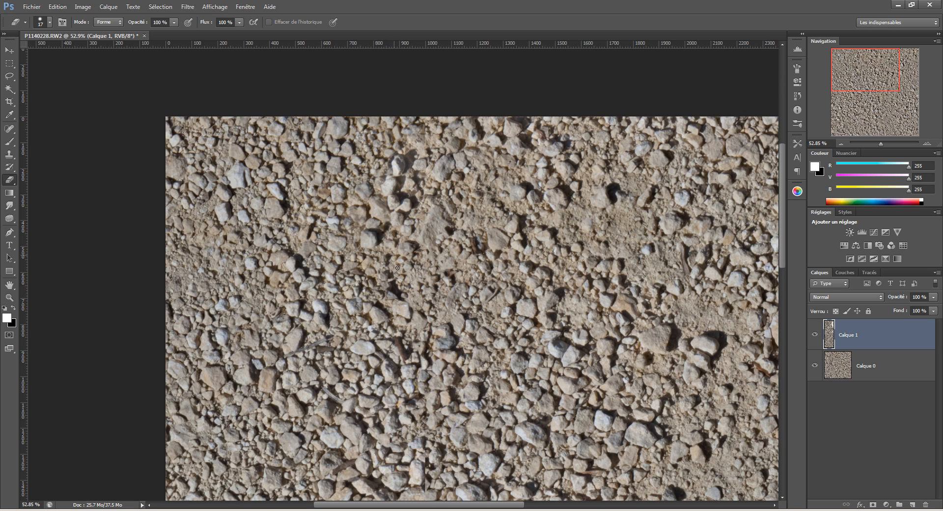
{"action": "left_click_drag", "start_coordinate": [434, 345], "coordinate": [434, 311]}
{"action": "left_click_drag", "start_coordinate": [441, 149], "coordinate": [444, 167]}
{"action": "mouse_move", "coordinate": [433, 124]}
{"action": "left_mouse_down"}
{"action": "mouse_move", "coordinate": [448, 127]}
{"action": "mouse_move", "coordinate": [425, 94]}
{"action": "left_mouse_up"}
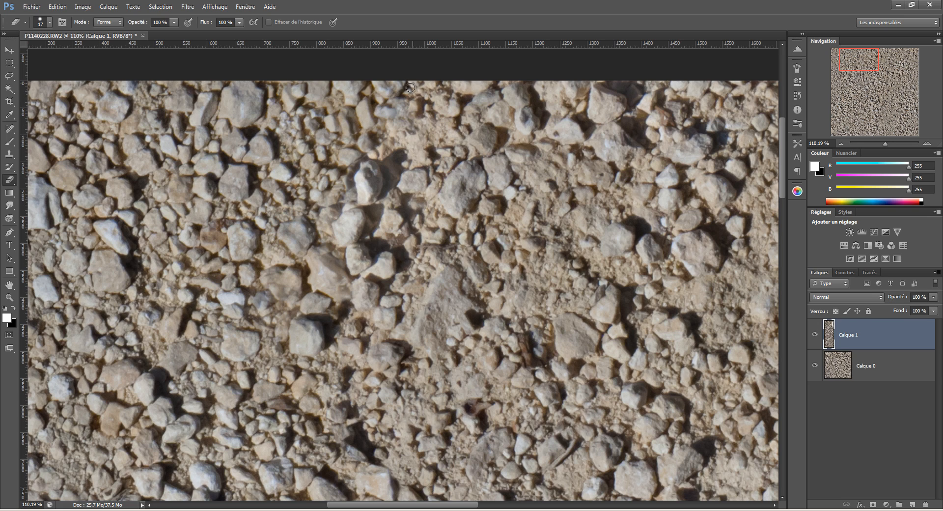
{"action": "left_click_drag", "start_coordinate": [405, 119], "coordinate": [387, 106]}
{"action": "left_click_drag", "start_coordinate": [418, 278], "coordinate": [380, 295]}
{"action": "left_click_drag", "start_coordinate": [413, 381], "coordinate": [394, 259]}
{"action": "left_click_drag", "start_coordinate": [422, 361], "coordinate": [413, 265]}
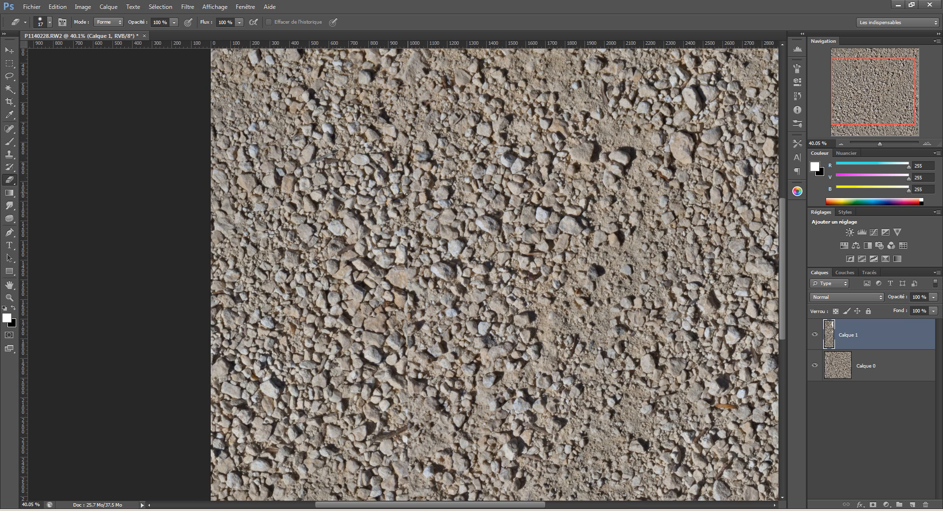
Erase the strip's right edge with the 17 px tip along the middle of the photo, following the stones downward.
{"action": "scroll", "coordinate": [411, 208], "scroll_direction": "up", "scroll_amount": 2}
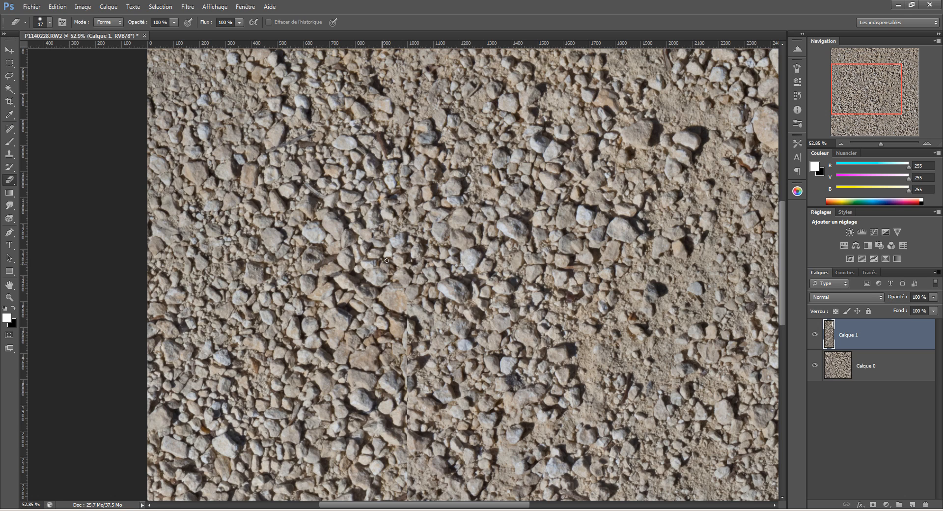
{"action": "left_click_drag", "start_coordinate": [403, 271], "coordinate": [407, 239]}
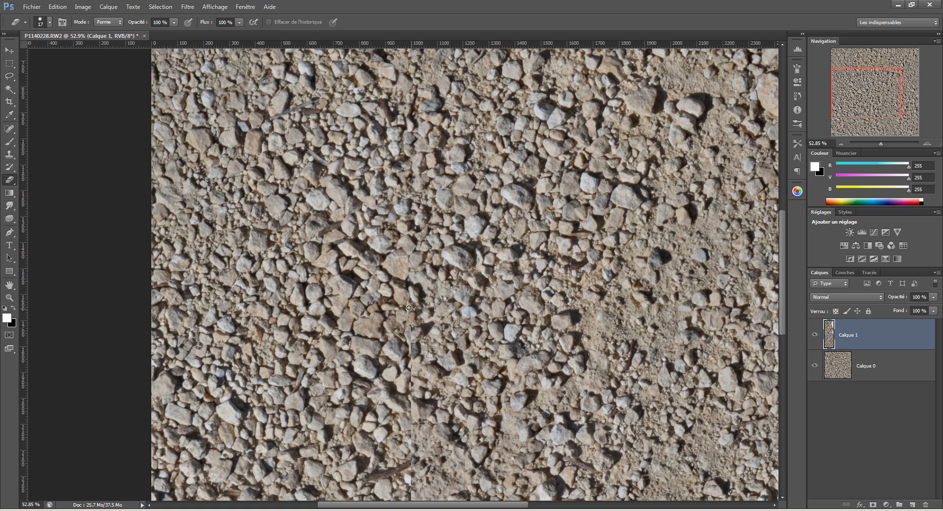
{"action": "left_click_drag", "start_coordinate": [442, 337], "coordinate": [442, 263]}
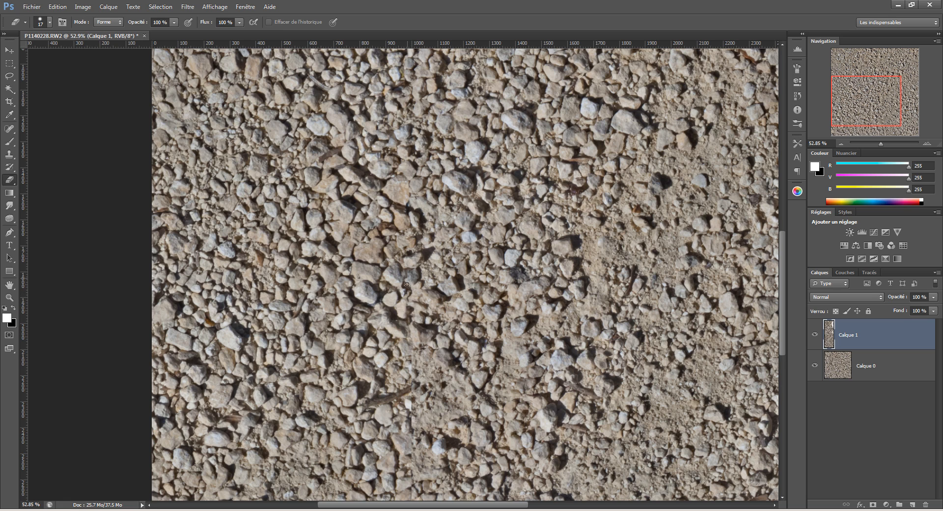
{"action": "left_click_drag", "start_coordinate": [407, 284], "coordinate": [418, 236]}
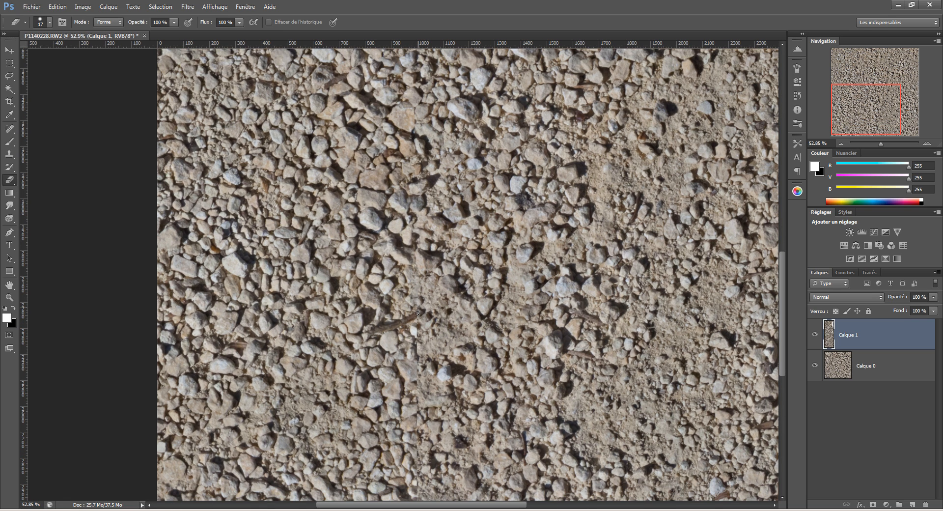
{"action": "left_click_drag", "start_coordinate": [449, 331], "coordinate": [366, 244]}
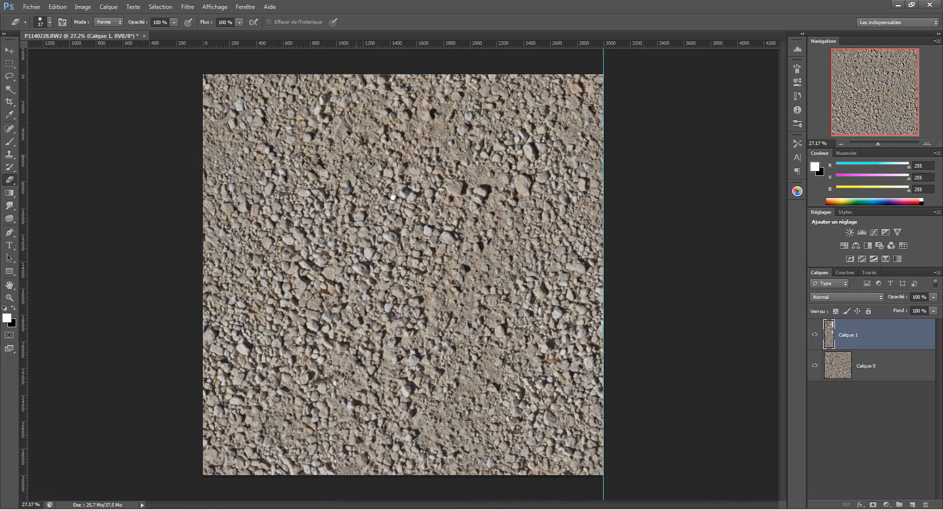
Check the whole photo for leftover seam and erase the strip's right edge beside the stick in the lower part.
{"action": "left_click_drag", "start_coordinate": [413, 294], "coordinate": [417, 296]}
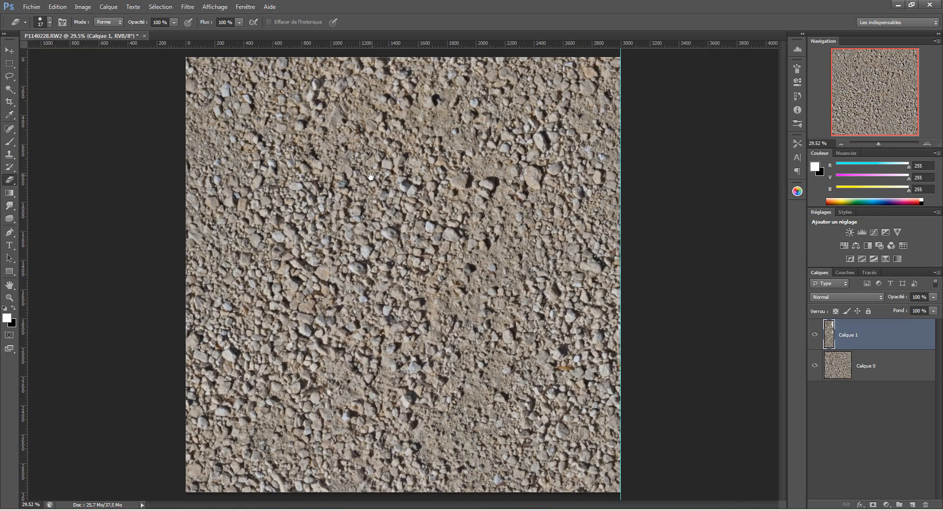
{"action": "left_click_drag", "start_coordinate": [411, 231], "coordinate": [291, 166]}
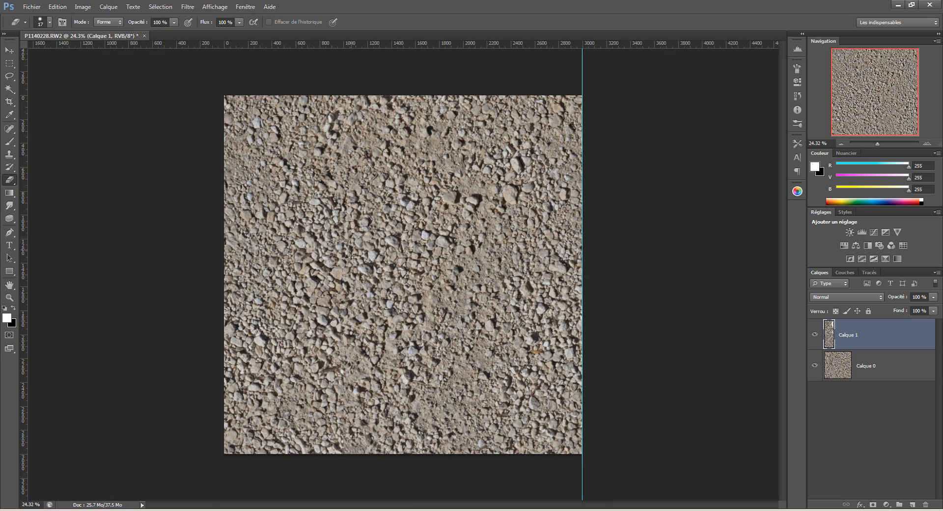
{"action": "left_click_drag", "start_coordinate": [321, 264], "coordinate": [350, 231]}
{"action": "left_click_drag", "start_coordinate": [383, 321], "coordinate": [356, 271]}
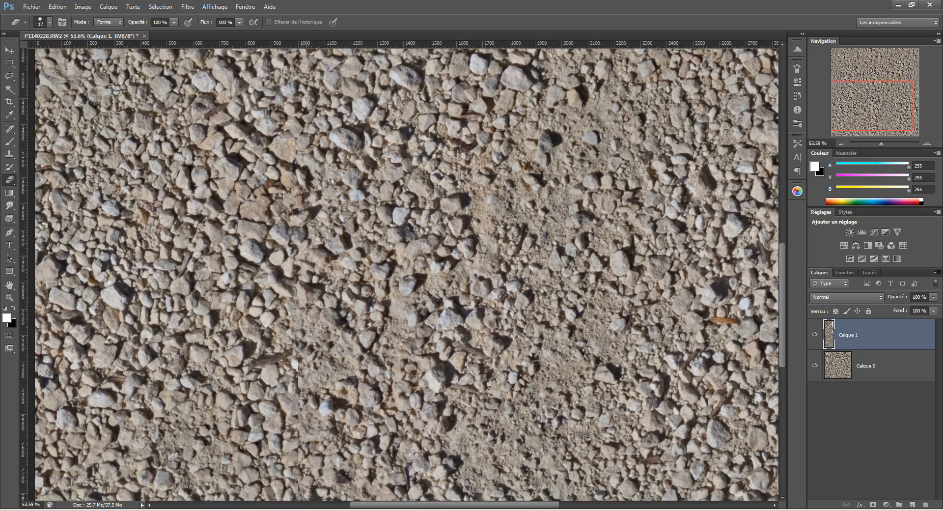
{"action": "left_click_drag", "start_coordinate": [280, 241], "coordinate": [346, 250]}
{"action": "left_click_drag", "start_coordinate": [364, 303], "coordinate": [379, 238]}
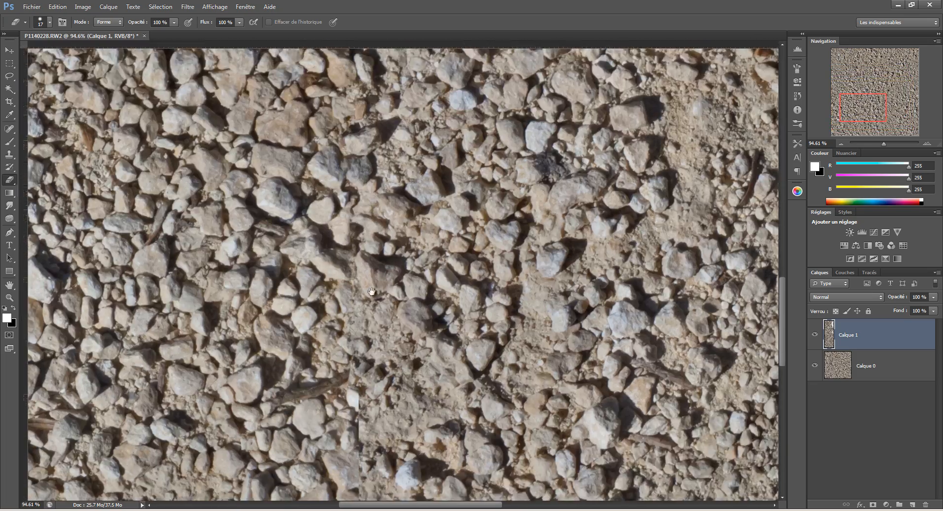
{"action": "left_click_drag", "start_coordinate": [392, 339], "coordinate": [415, 255]}
{"action": "left_click_drag", "start_coordinate": [362, 331], "coordinate": [429, 336]}
{"action": "left_click_drag", "start_coordinate": [399, 257], "coordinate": [424, 262]}
Erase the remaining right edge of the strip from below the stick to the photo's bottom edge.
{"action": "mouse_move", "coordinate": [396, 267]}
{"action": "left_mouse_down"}
{"action": "mouse_move", "coordinate": [384, 266]}
{"action": "mouse_move", "coordinate": [355, 309]}
{"action": "mouse_move", "coordinate": [383, 278]}
{"action": "mouse_move", "coordinate": [410, 355]}
{"action": "left_mouse_up"}
{"action": "left_click_drag", "start_coordinate": [402, 322], "coordinate": [318, 324]}
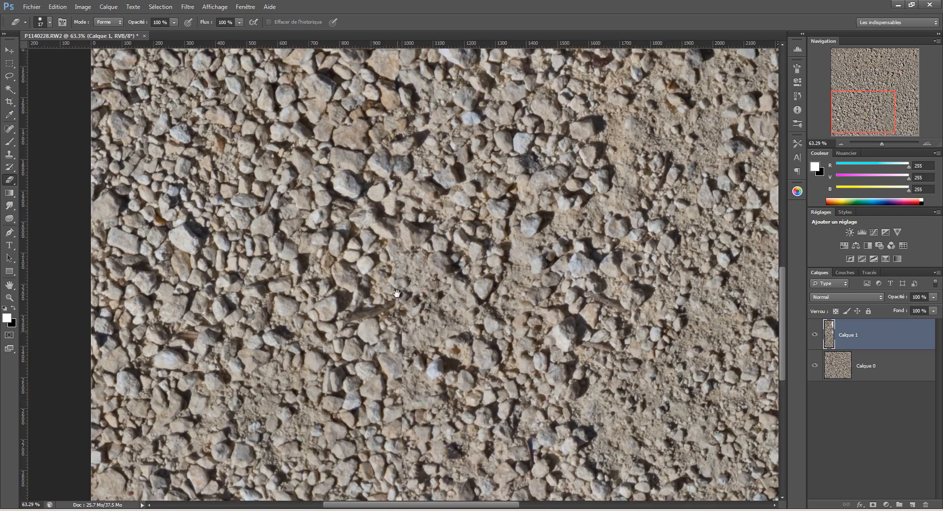
{"action": "left_click_drag", "start_coordinate": [391, 345], "coordinate": [393, 280]}
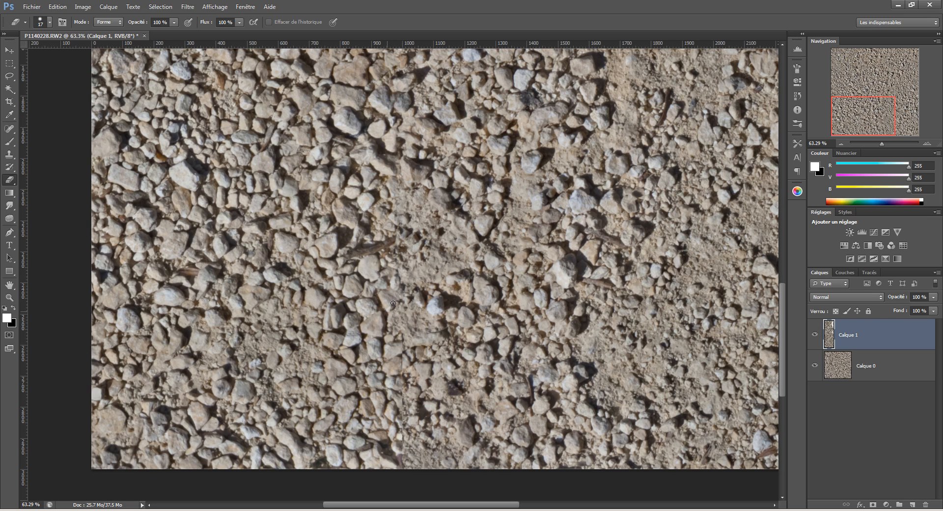
{"action": "mouse_move", "coordinate": [399, 347]}
{"action": "left_mouse_down"}
{"action": "mouse_move", "coordinate": [406, 394]}
{"action": "mouse_move", "coordinate": [402, 365]}
{"action": "mouse_move", "coordinate": [406, 384]}
{"action": "mouse_move", "coordinate": [399, 364]}
{"action": "mouse_move", "coordinate": [387, 365]}
{"action": "mouse_move", "coordinate": [402, 374]}
{"action": "mouse_move", "coordinate": [393, 374]}
{"action": "mouse_move", "coordinate": [406, 405]}
{"action": "mouse_move", "coordinate": [403, 437]}
{"action": "mouse_move", "coordinate": [401, 400]}
{"action": "left_mouse_up"}
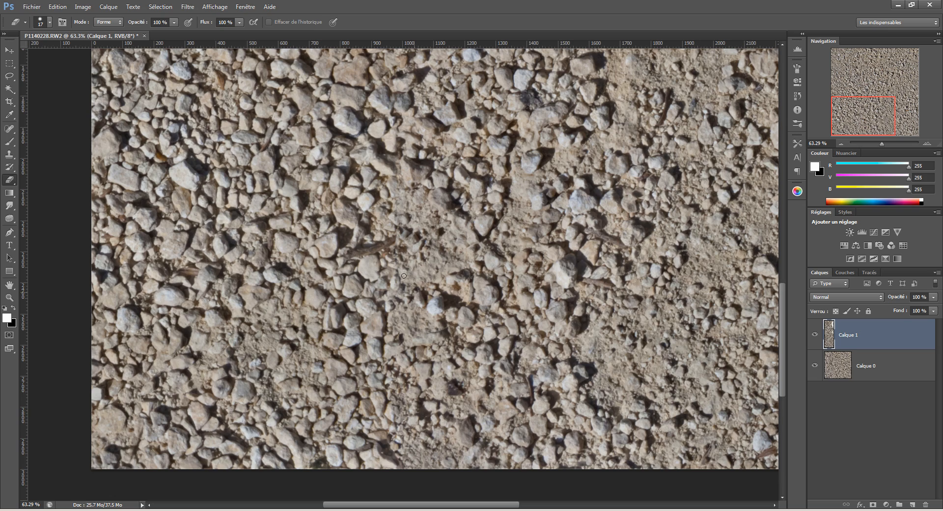
Toggle Calque 1's visibility at full and close view to compare the blended strip with the original, then examine the whole photo.
{"action": "key", "text": "ctrl+0"}
{"action": "key", "text": "v"}
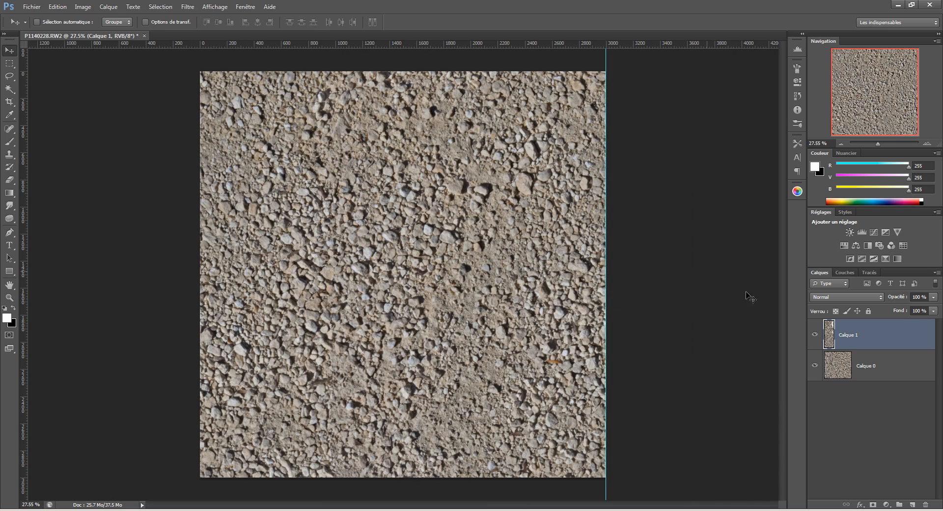
{"action": "left_click", "coordinate": [815, 335]}
{"action": "left_click", "coordinate": [815, 335]}
{"action": "key", "text": "e"}
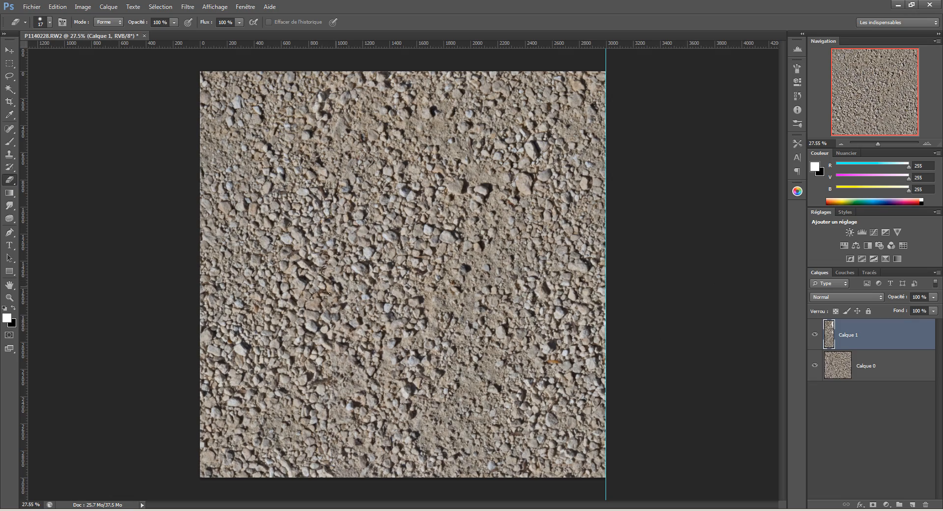
{"action": "scroll", "coordinate": [334, 170], "scroll_direction": "up", "scroll_amount": 3}
{"action": "mouse_move", "coordinate": [322, 175]}
{"action": "left_mouse_down"}
{"action": "mouse_move", "coordinate": [348, 253]}
{"action": "mouse_move", "coordinate": [299, 301]}
{"action": "left_mouse_up"}
{"action": "left_click", "coordinate": [815, 335]}
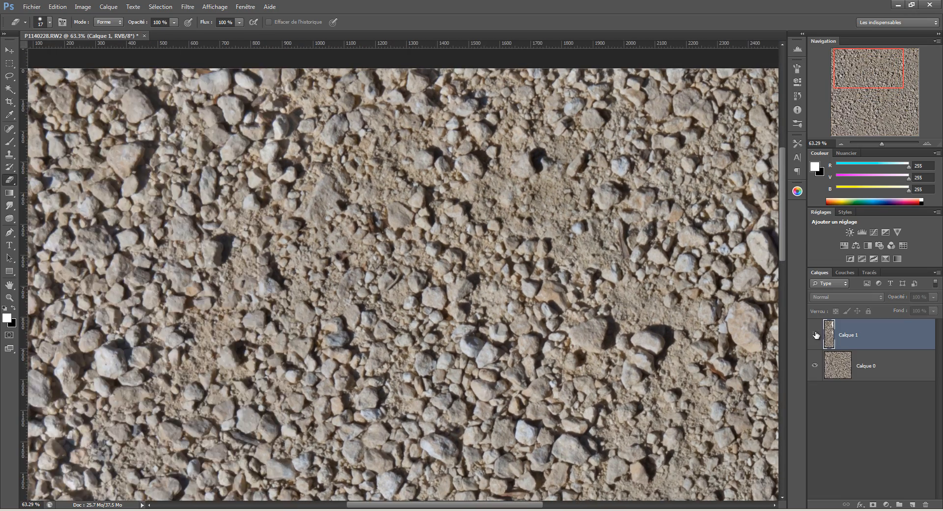
{"action": "left_click", "coordinate": [815, 335]}
{"action": "left_click", "coordinate": [815, 334]}
{"action": "left_click", "coordinate": [815, 335]}
{"action": "left_click_drag", "start_coordinate": [334, 228], "coordinate": [399, 94]}
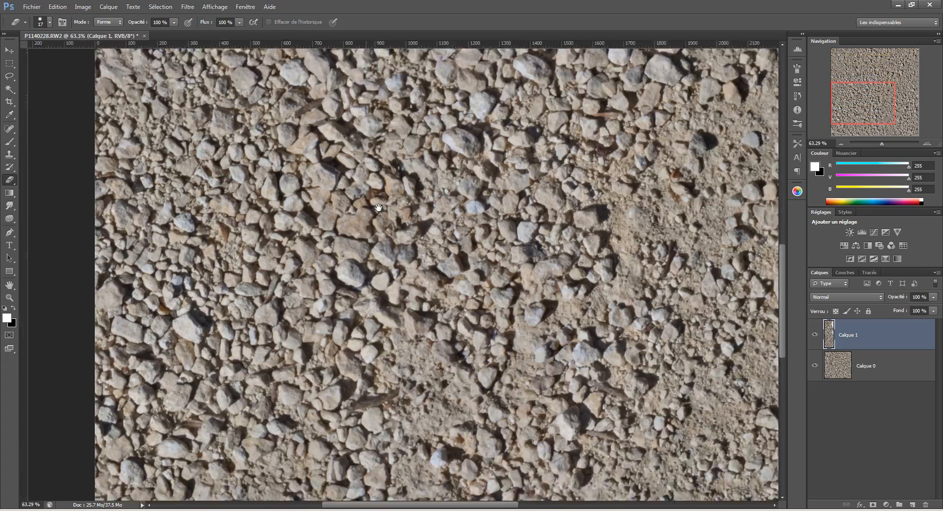
{"action": "left_click_drag", "start_coordinate": [453, 427], "coordinate": [344, 248]}
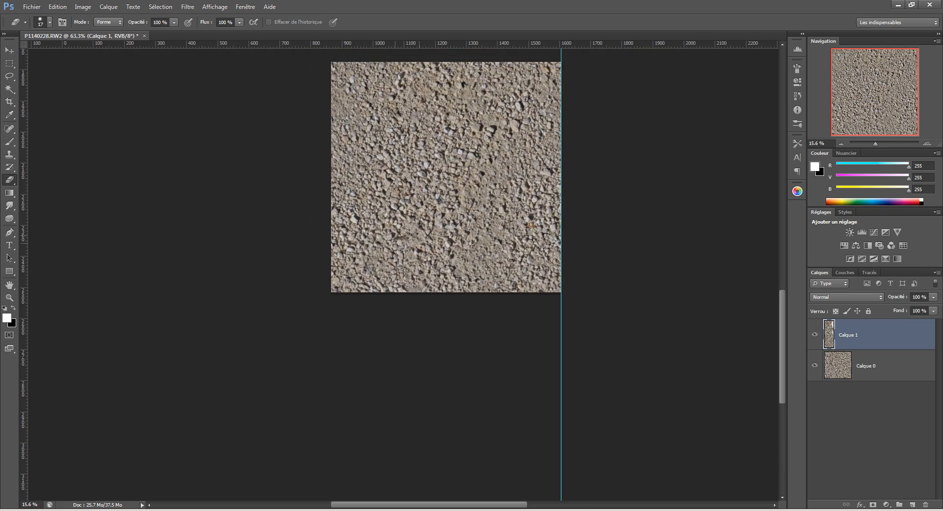
Merge Calque 1 down into Calque 0 so the blended strip and the photo form a single layer.
{"action": "left_click_drag", "start_coordinate": [415, 283], "coordinate": [436, 283]}
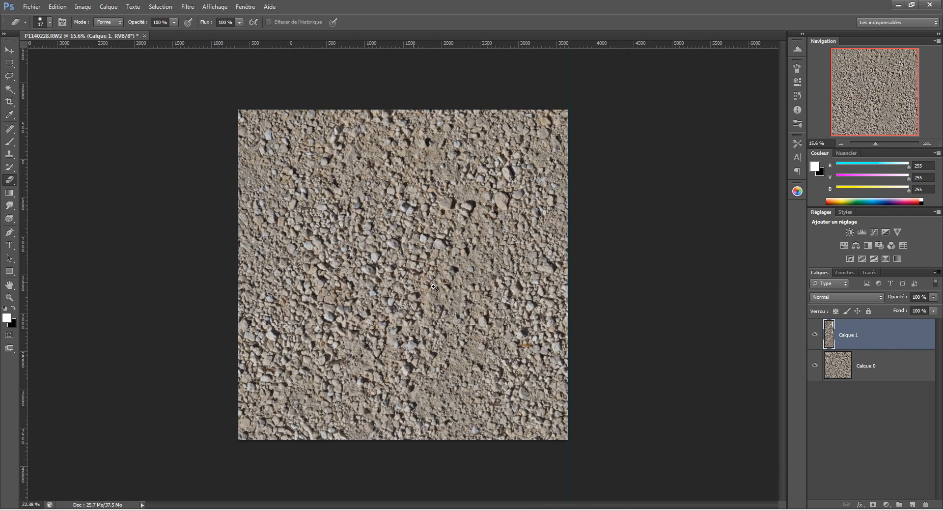
{"action": "key", "text": "v"}
{"action": "key", "text": "ctrl+e"}
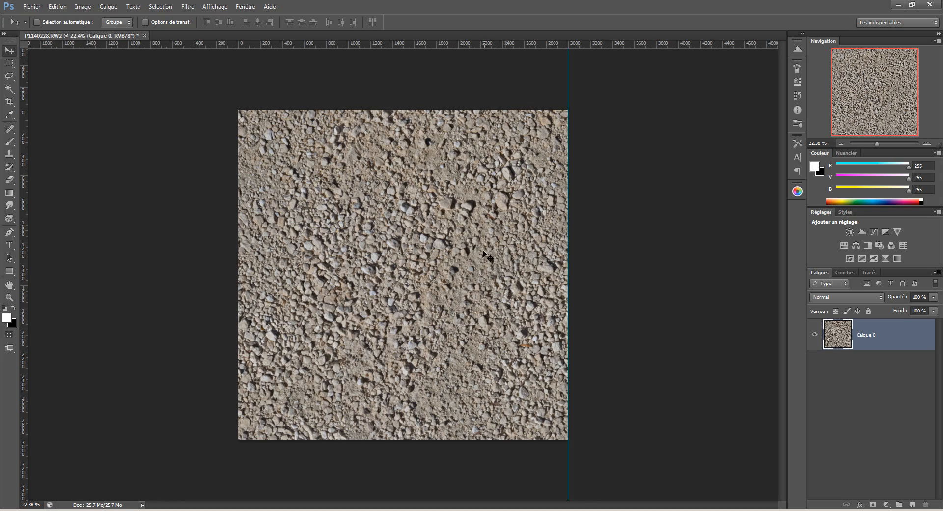
{"action": "scroll", "coordinate": [403, 271], "scroll_direction": "up", "scroll_amount": 1}
{"action": "left_click_drag", "start_coordinate": [433, 285], "coordinate": [487, 268]}
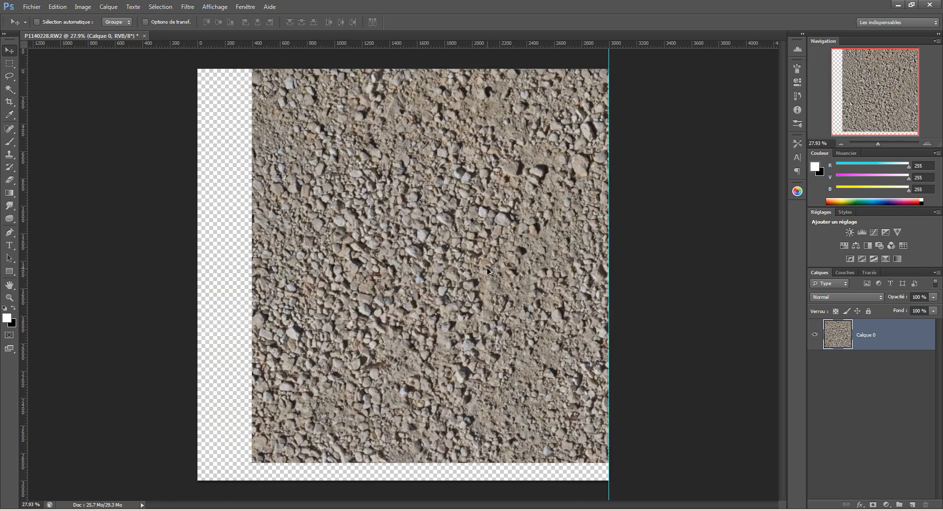
{"action": "key", "text": "ctrl+z"}
Remove the vertical guide at the photo's right edge by pulling it out of the canvas.
{"action": "scroll", "coordinate": [607, 245], "scroll_direction": "down", "scroll_amount": 2}
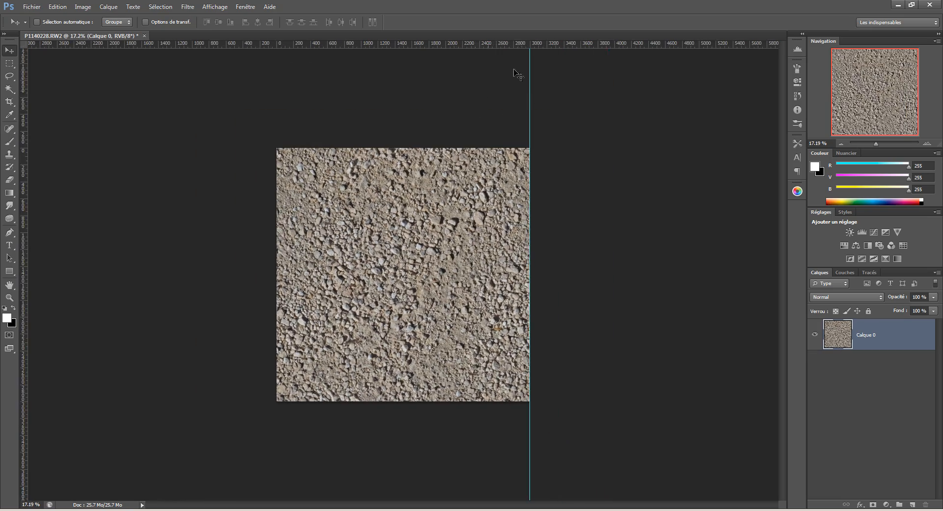
{"action": "left_click_drag", "start_coordinate": [529, 83], "coordinate": [825, 103]}
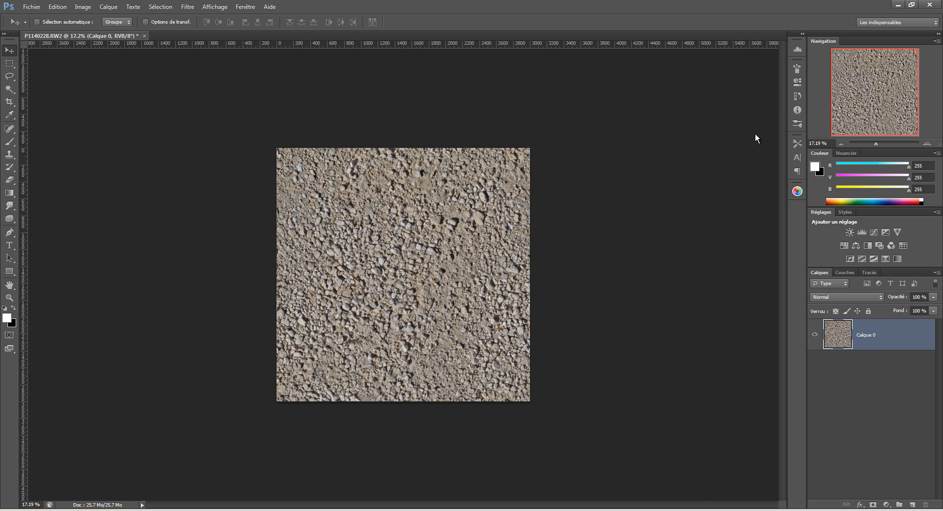
Open the Translation filter from the Divers group for the merged gravel layer.
{"action": "scroll", "coordinate": [366, 219], "scroll_direction": "up", "scroll_amount": 2}
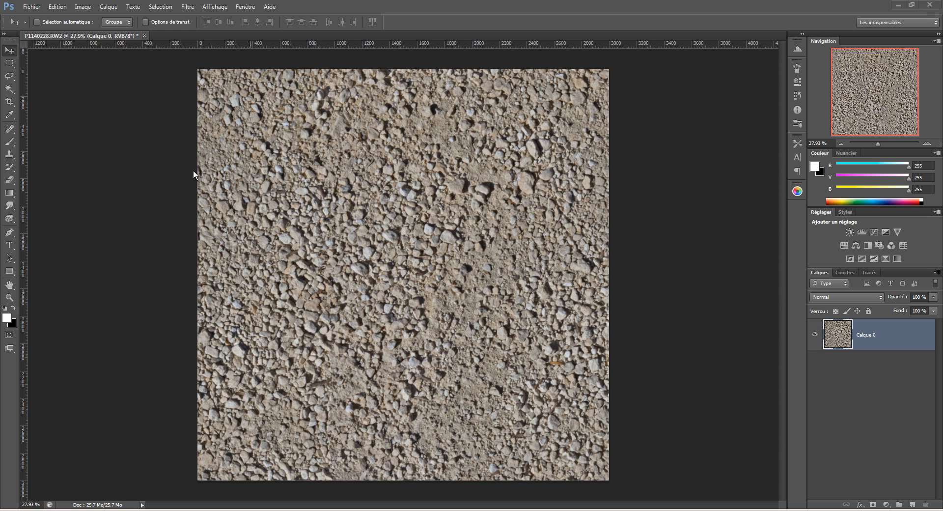
{"action": "left_click", "coordinate": [188, 7]}
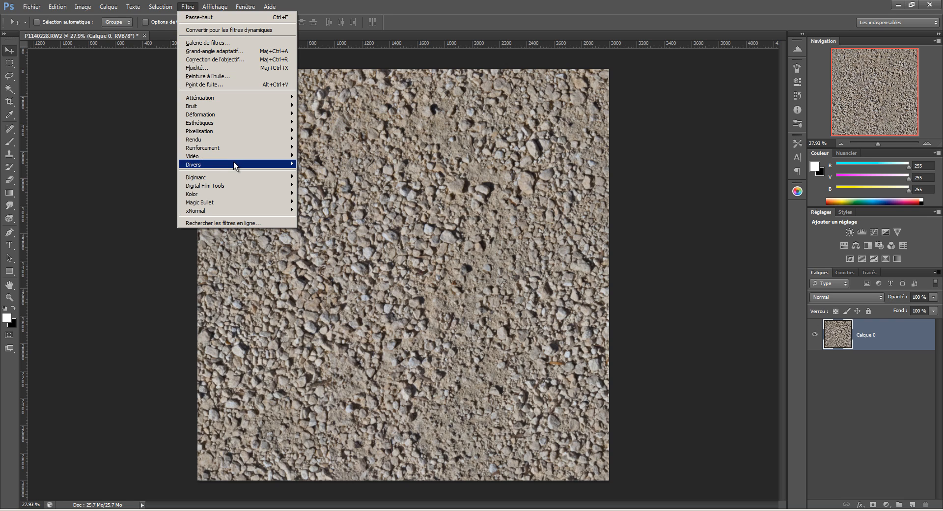
{"action": "mouse_move", "coordinate": [192, 165]}
{"action": "left_click", "coordinate": [162, 198]}
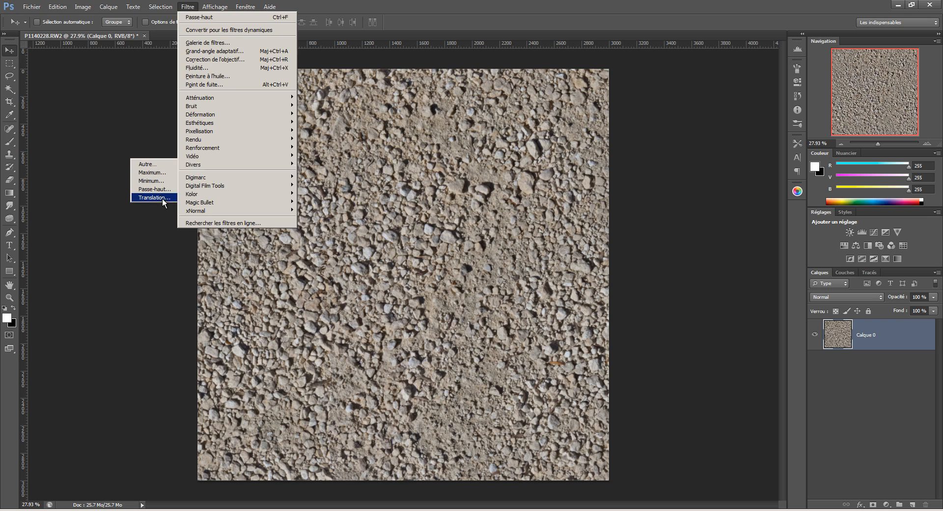
{"action": "left_click_drag", "start_coordinate": [625, 134], "coordinate": [639, 130]}
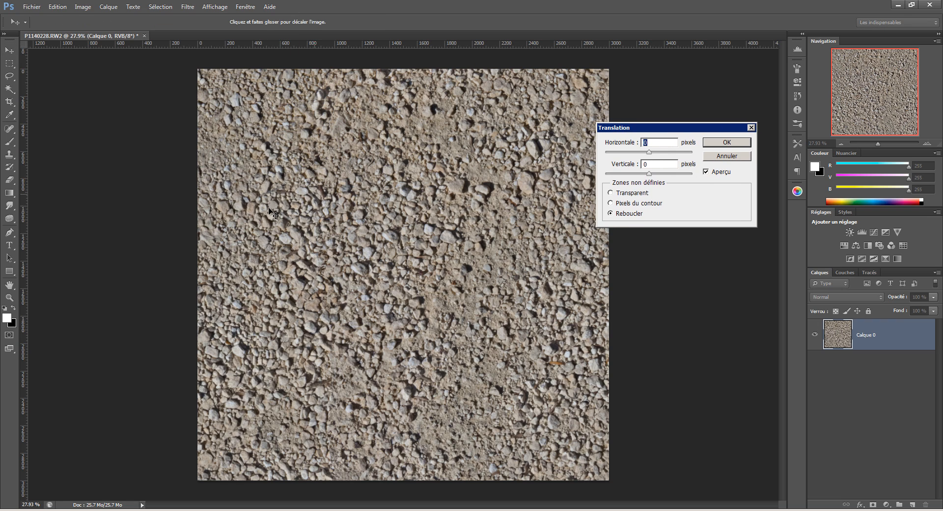
Preview a horizontal wrap-around offset of 876 pixels on the gravel layer and cancel it.
{"action": "left_click", "coordinate": [613, 215]}
{"action": "left_click_drag", "start_coordinate": [647, 155], "coordinate": [659, 154]}
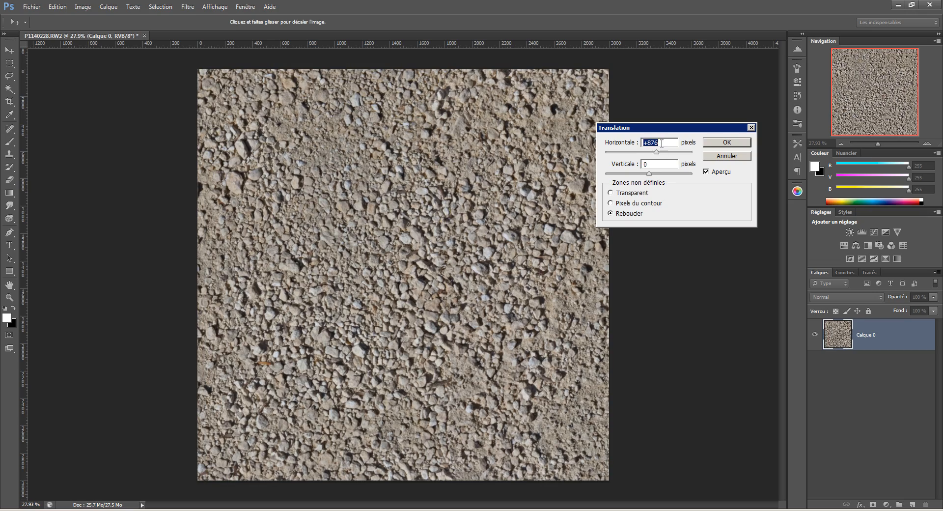
{"action": "left_click", "coordinate": [721, 147]}
Crop outward to extend the canvas on the right to about 6900 pixels wide.
{"action": "left_click_drag", "start_coordinate": [392, 248], "coordinate": [338, 273]}
{"action": "key", "text": "c"}
{"action": "left_click_drag", "start_coordinate": [533, 272], "coordinate": [696, 270]}
{"action": "key", "text": "Return"}
{"action": "key", "text": "v"}
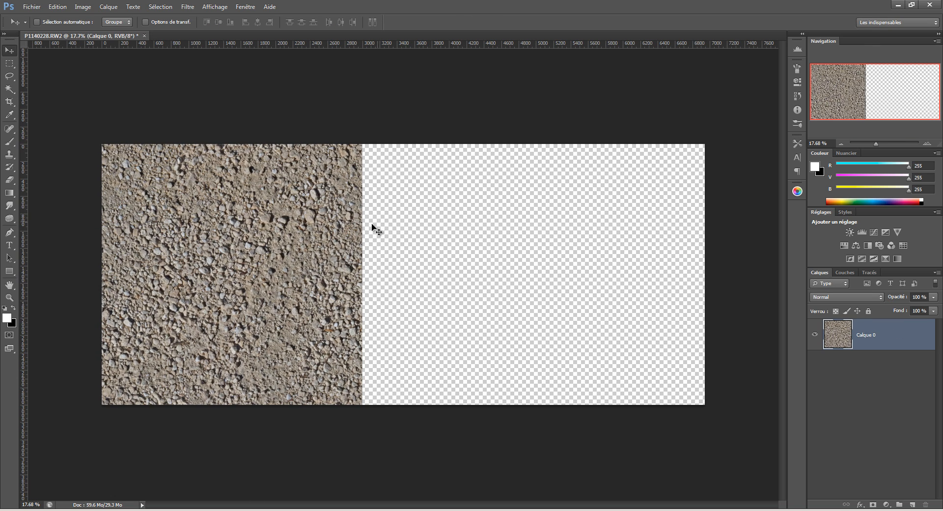
Duplicate the gravel layer and place the copy flush against the original's right edge.
{"action": "key", "text": "ctrl+j"}
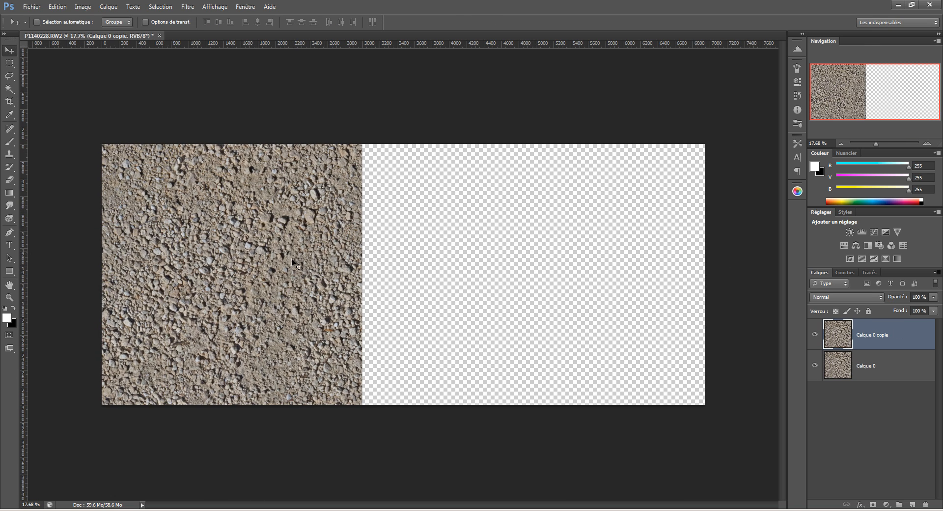
{"action": "left_click_drag", "start_coordinate": [258, 270], "coordinate": [505, 256]}
{"action": "left_click_drag", "start_coordinate": [388, 163], "coordinate": [416, 204]}
Toggle the duplicated layer's visibility repeatedly to examine how the two gravel tiles meet at the vertical join.
{"action": "left_click", "coordinate": [817, 334]}
{"action": "left_click", "coordinate": [816, 334]}
{"action": "left_click", "coordinate": [816, 333]}
{"action": "left_click", "coordinate": [816, 334]}
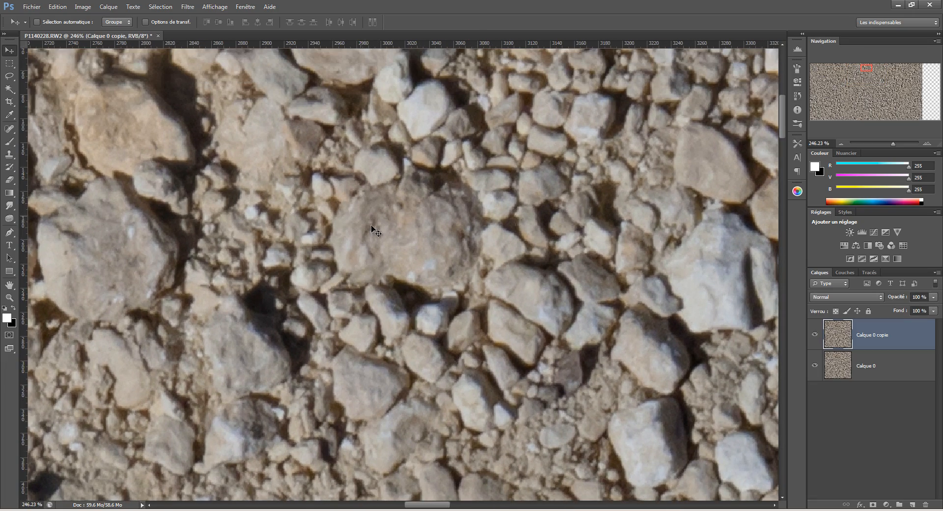
{"action": "left_click", "coordinate": [816, 335]}
{"action": "left_click", "coordinate": [816, 334]}
{"action": "left_click", "coordinate": [816, 334]}
{"action": "left_click", "coordinate": [816, 335]}
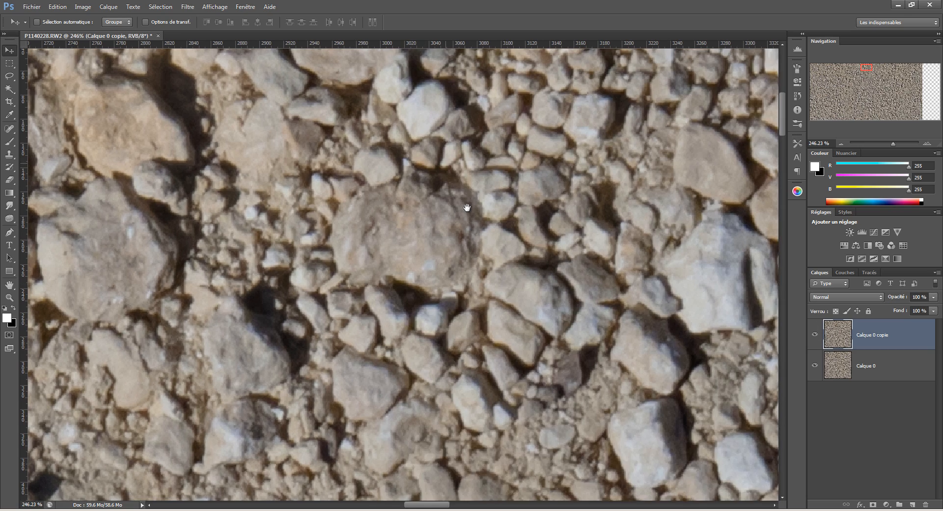
Examine the vertical join between the two tiles down its length at high magnification, with the rulers hidden for part of it.
{"action": "key", "text": "ctrl+r"}
{"action": "scroll", "coordinate": [467, 207], "scroll_direction": "down", "scroll_amount": 10}
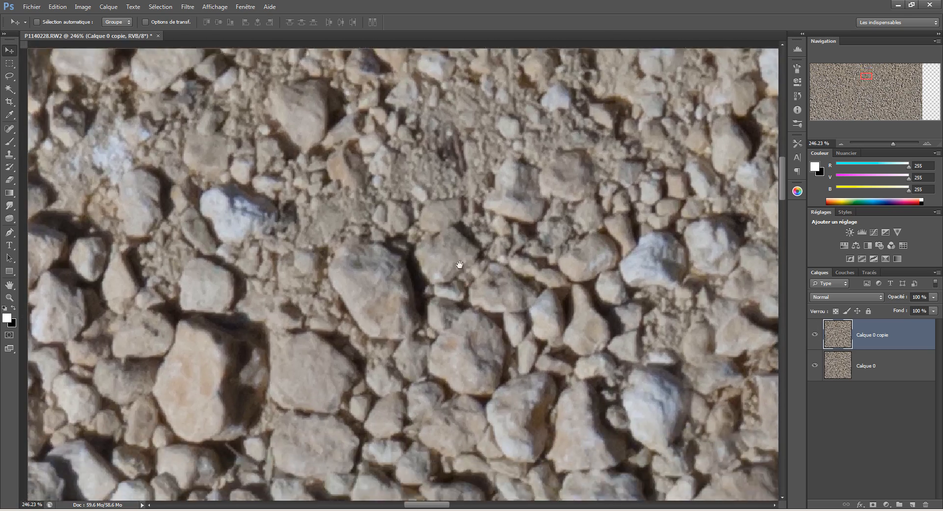
{"action": "scroll", "coordinate": [460, 265], "scroll_direction": "down", "scroll_amount": 15}
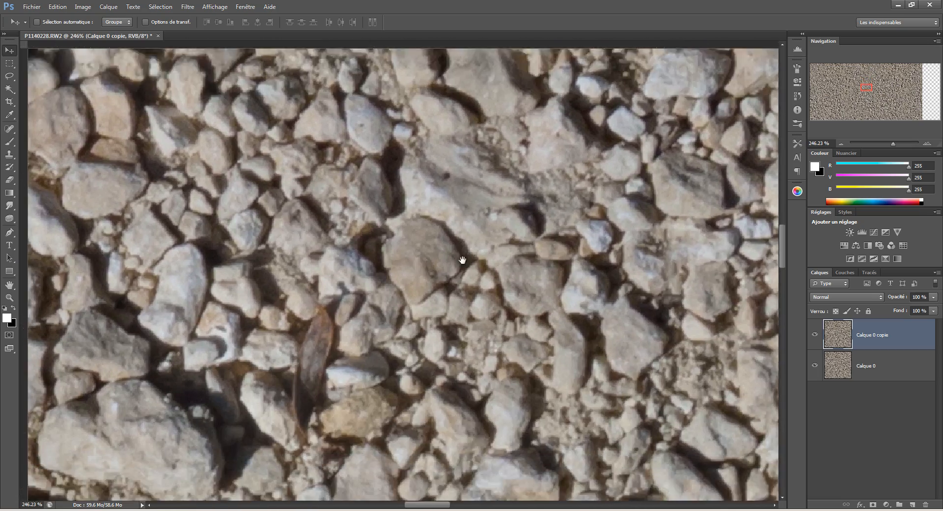
{"action": "scroll", "coordinate": [462, 260], "scroll_direction": "down", "scroll_amount": 10}
{"action": "key", "text": "ctrl+r"}
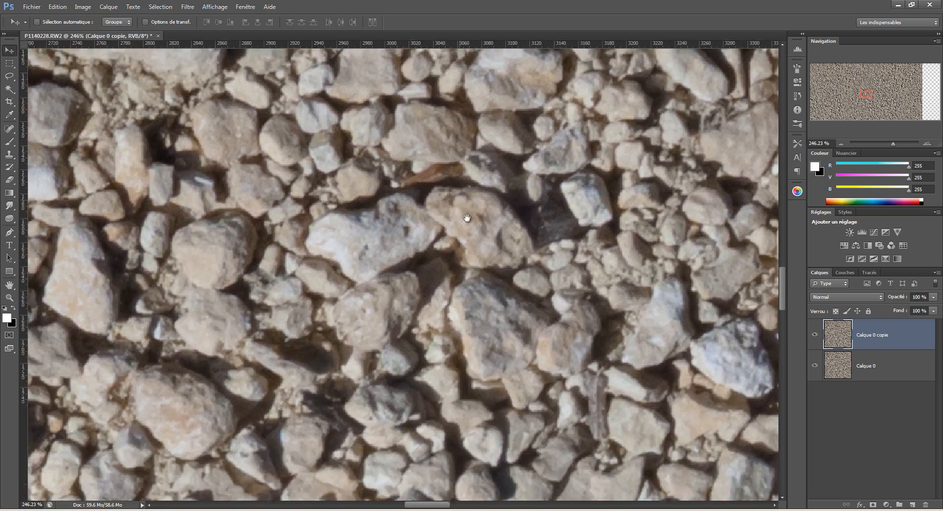
{"action": "scroll", "coordinate": [467, 218], "scroll_direction": "down", "scroll_amount": 10}
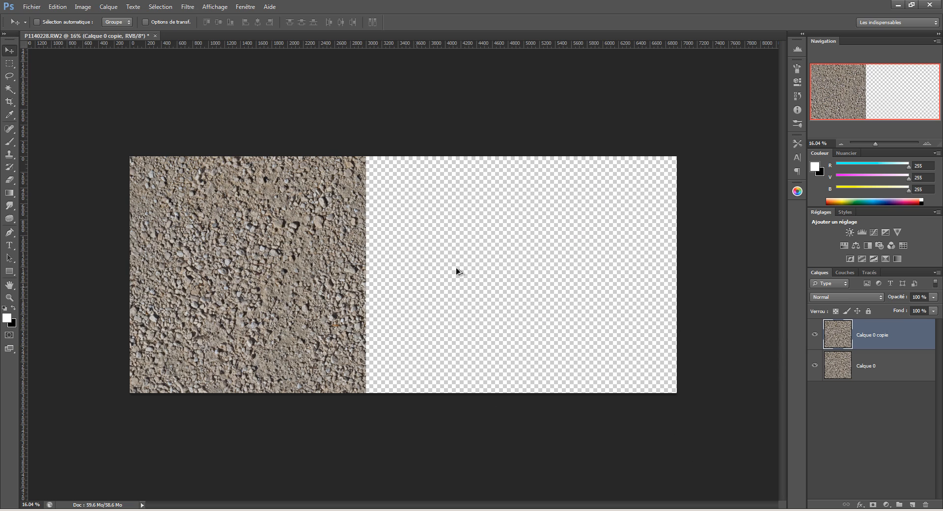
Undo the layer duplication and the canvas extension to return to the single square gravel image.
{"action": "key", "text": "ctrl+alt+z"}
{"action": "key", "text": "ctrl+alt+z"}
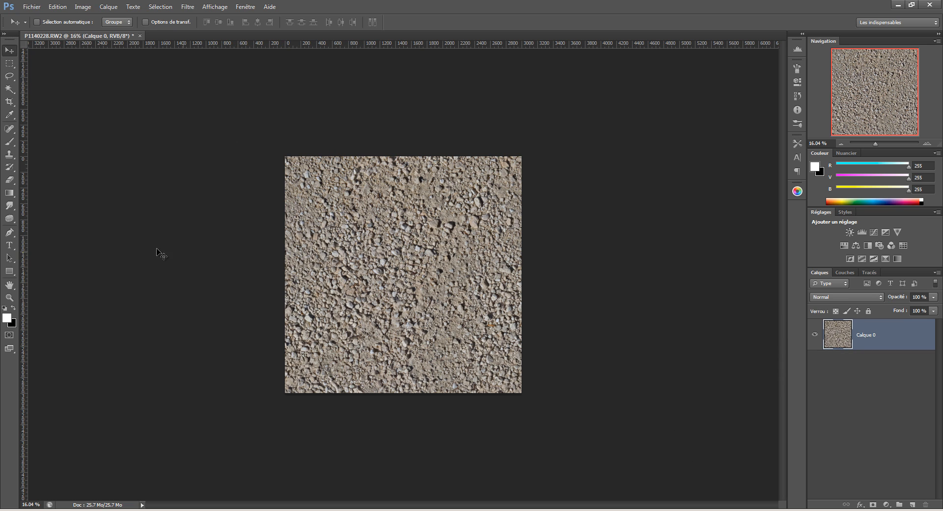
{"action": "scroll", "coordinate": [351, 266], "scroll_direction": "up", "scroll_amount": 3}
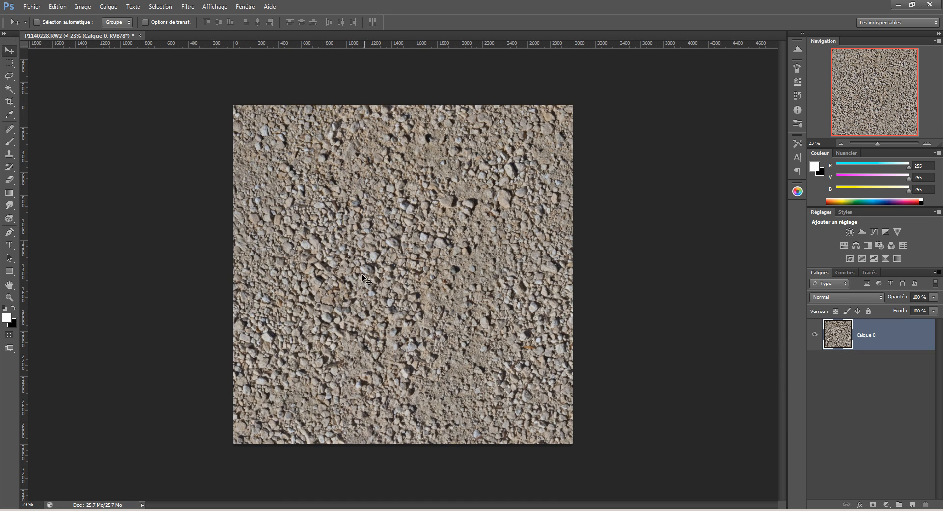
{"action": "left_click", "coordinate": [187, 6]}
{"action": "mouse_move", "coordinate": [184, 167]}
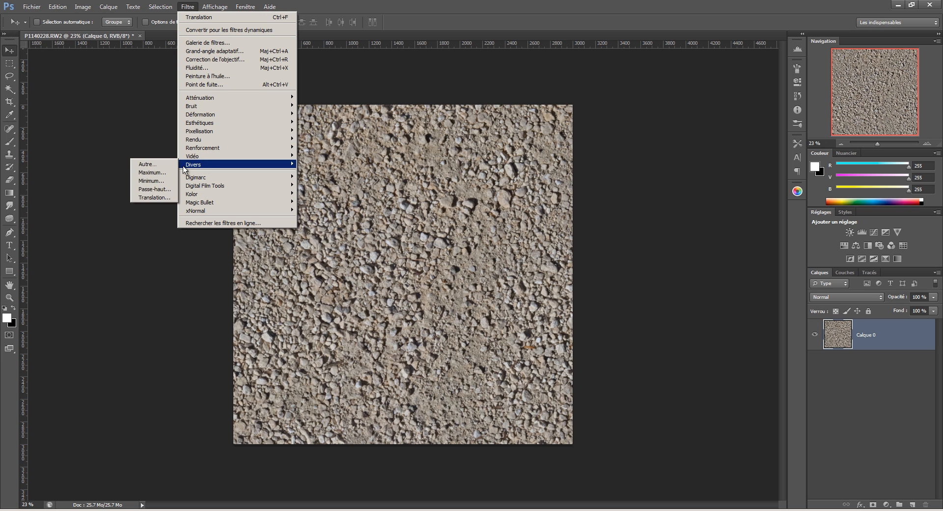
{"action": "left_click", "coordinate": [154, 197]}
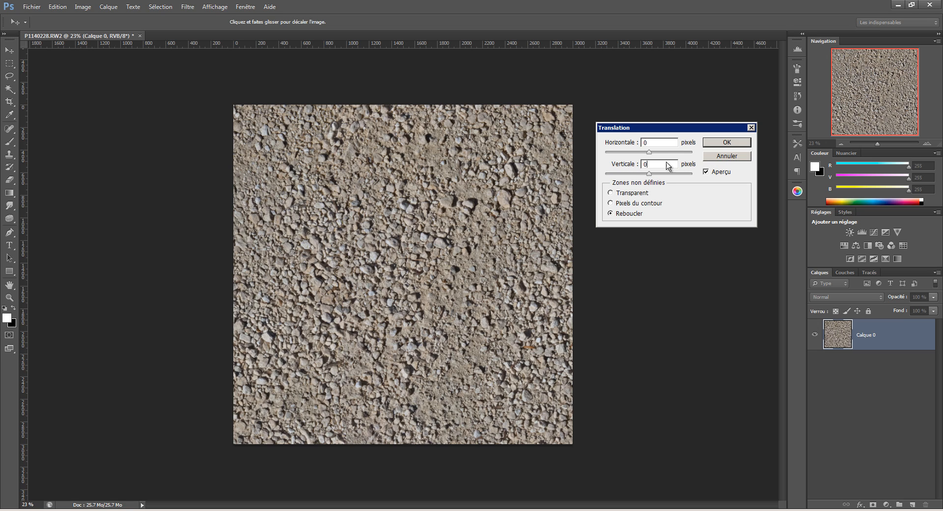
{"action": "left_click", "coordinate": [715, 157]}
Check the image's pixel dimensions without changing its size.
{"action": "key", "text": "ctrl+alt+i"}
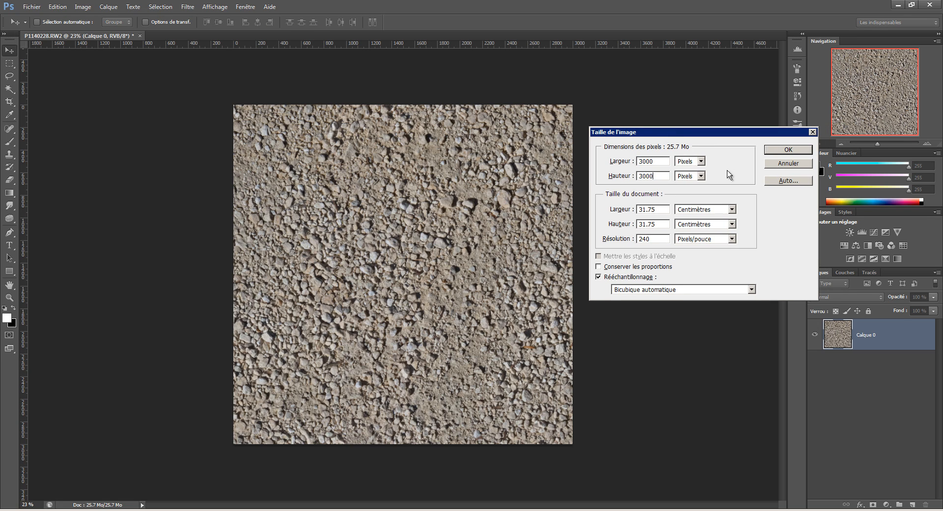
{"action": "left_click", "coordinate": [781, 163]}
Offset the gravel layer vertically by 1500 pixels with the Translation filter, wrapping undefined areas, and inspect the horizontal seam.
{"action": "left_click", "coordinate": [187, 7]}
{"action": "mouse_move", "coordinate": [194, 164]}
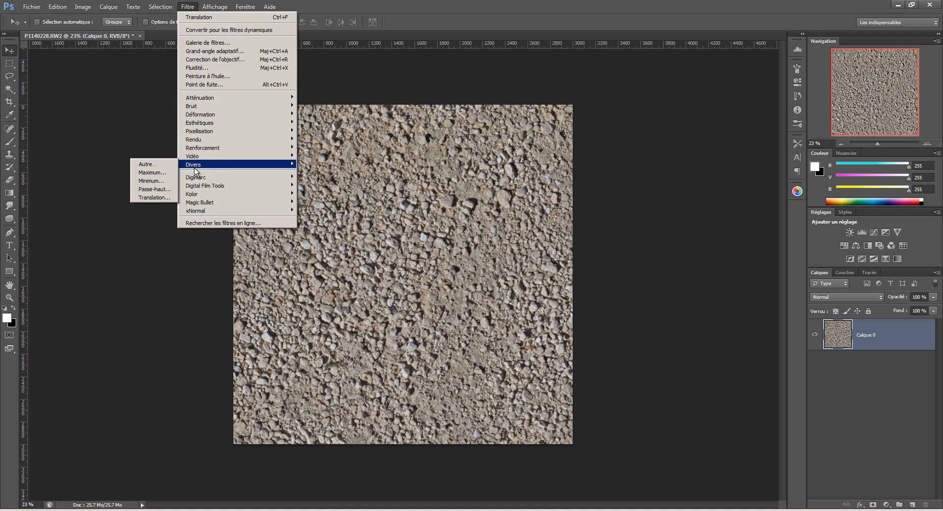
{"action": "left_click", "coordinate": [153, 201]}
{"action": "type", "text": "1500"}
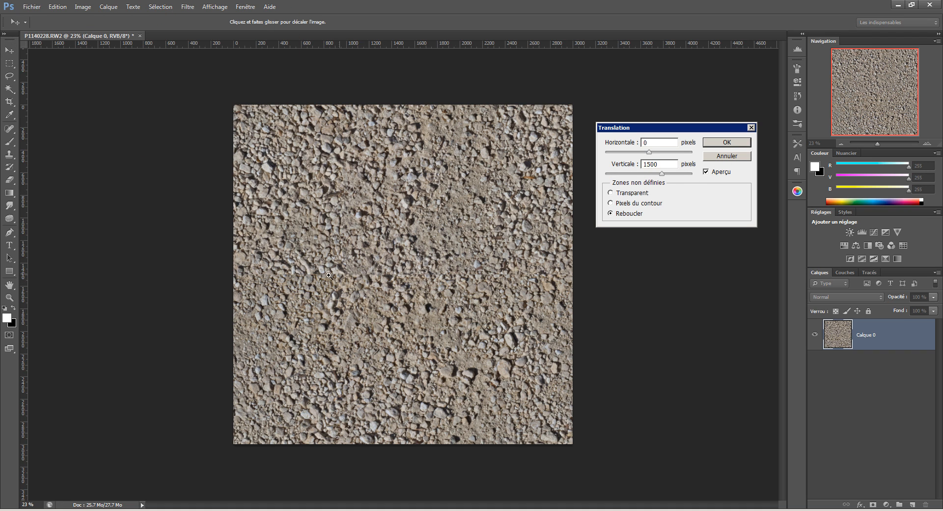
{"action": "left_click", "coordinate": [357, 277], "text": "ctrl"}
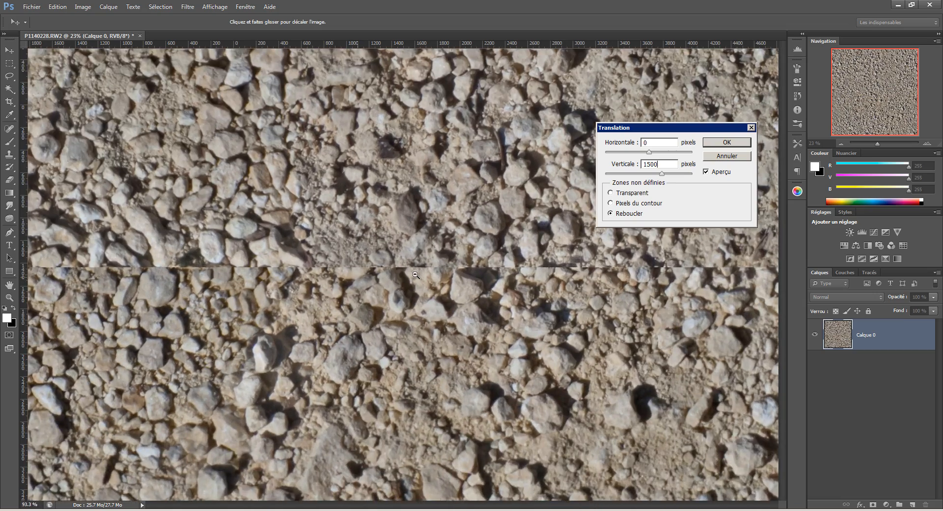
{"action": "left_click", "coordinate": [293, 257], "text": "ctrl"}
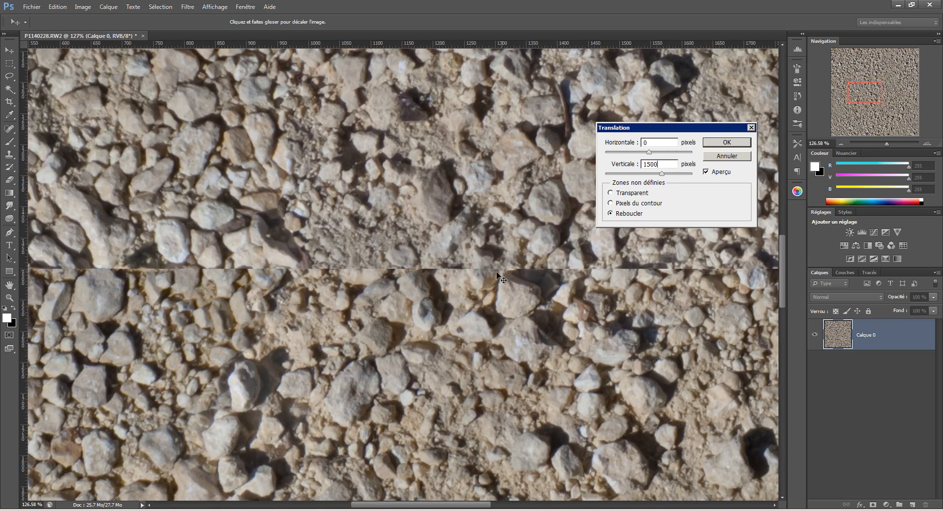
{"action": "left_click", "coordinate": [322, 268], "text": "alt"}
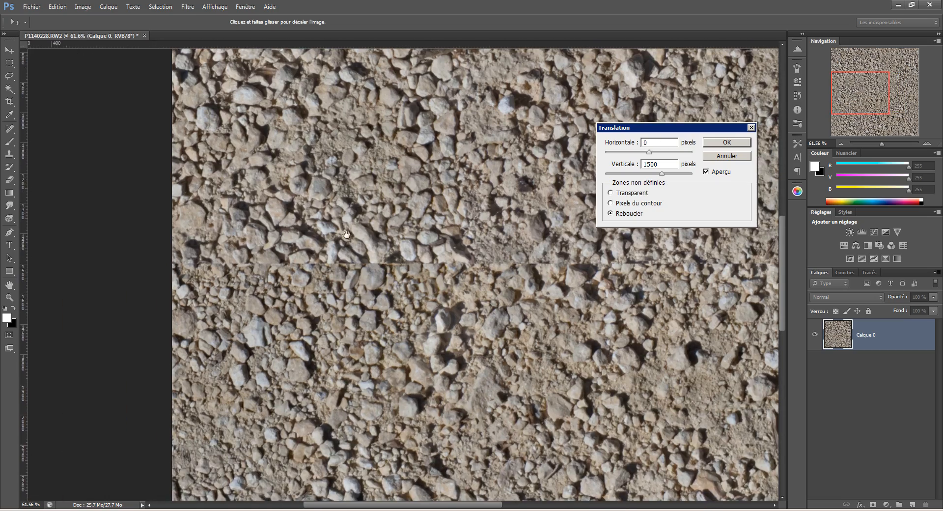
{"action": "left_click_drag", "start_coordinate": [466, 248], "coordinate": [423, 246]}
{"action": "left_click_drag", "start_coordinate": [570, 269], "coordinate": [464, 280]}
{"action": "left_click", "coordinate": [721, 143]}
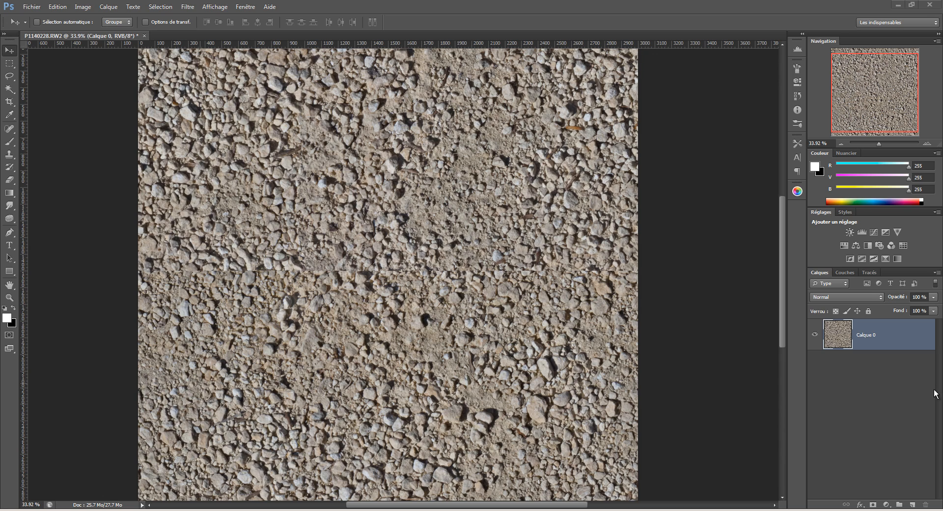
Add an empty layer above the gravel layer and activate the Clone Stamp tool for it.
{"action": "left_click", "coordinate": [915, 505]}
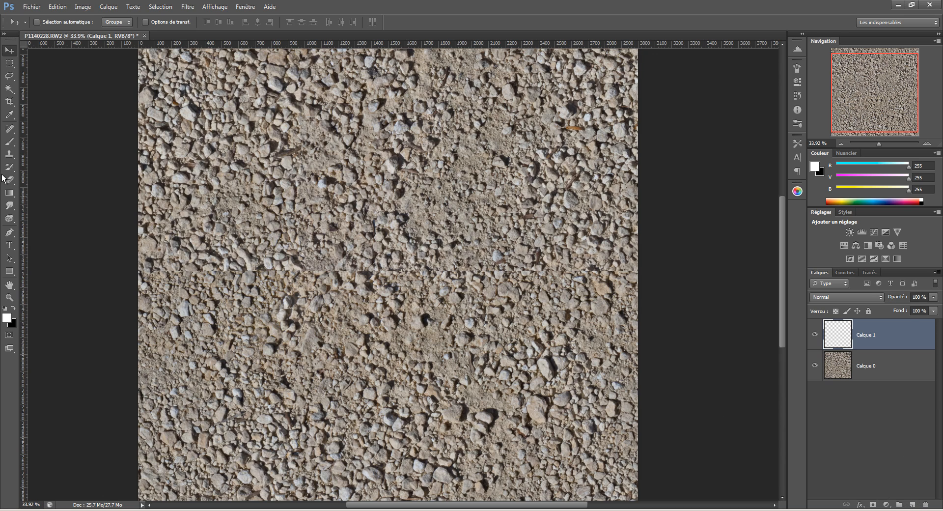
{"action": "left_click", "coordinate": [831, 367]}
{"action": "left_click", "coordinate": [832, 340]}
{"action": "left_click", "coordinate": [9, 155]}
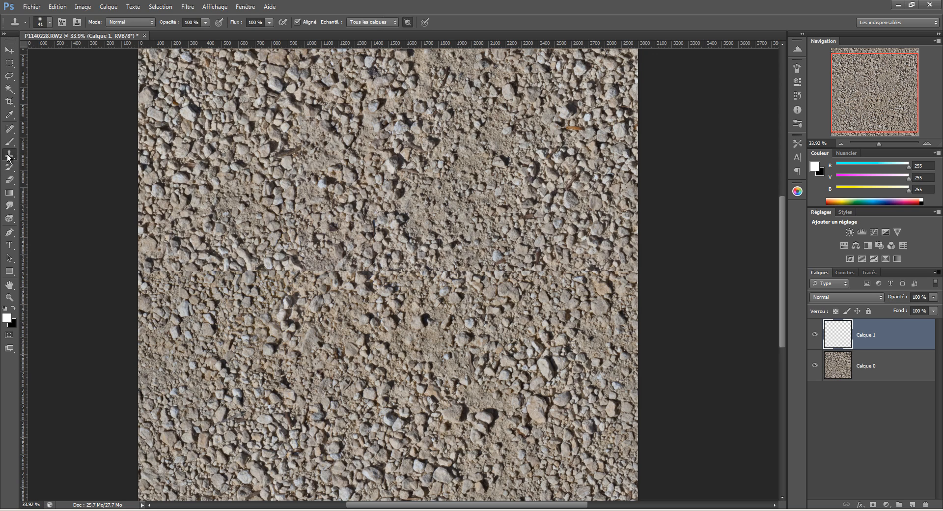
Make a first Clone Stamp stroke near the left end of the horizontal seam and check the brush's size and hardness.
{"action": "scroll", "coordinate": [226, 277], "scroll_direction": "up", "scroll_amount": 5}
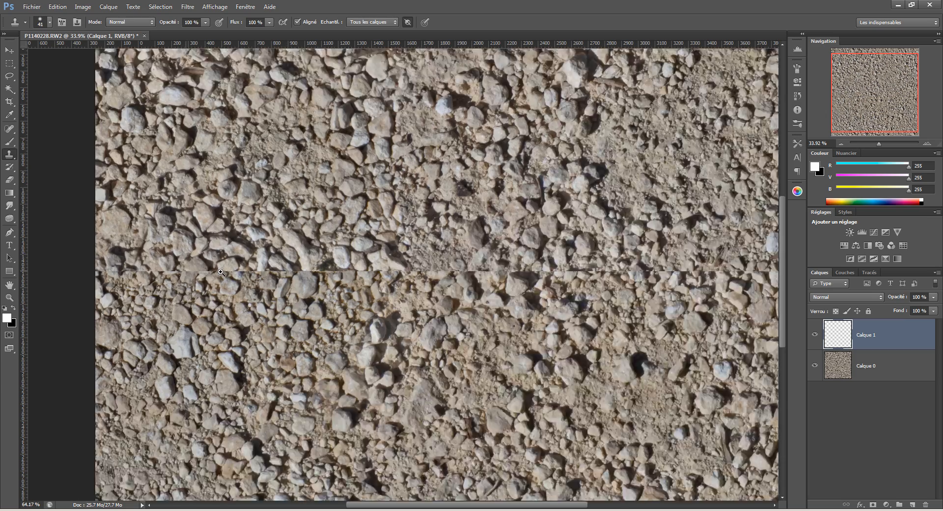
{"action": "mouse_move", "coordinate": [125, 268]}
{"action": "left_mouse_down"}
{"action": "mouse_move", "coordinate": [184, 272]}
{"action": "mouse_move", "coordinate": [123, 251]}
{"action": "mouse_move", "coordinate": [133, 256]}
{"action": "left_mouse_up"}
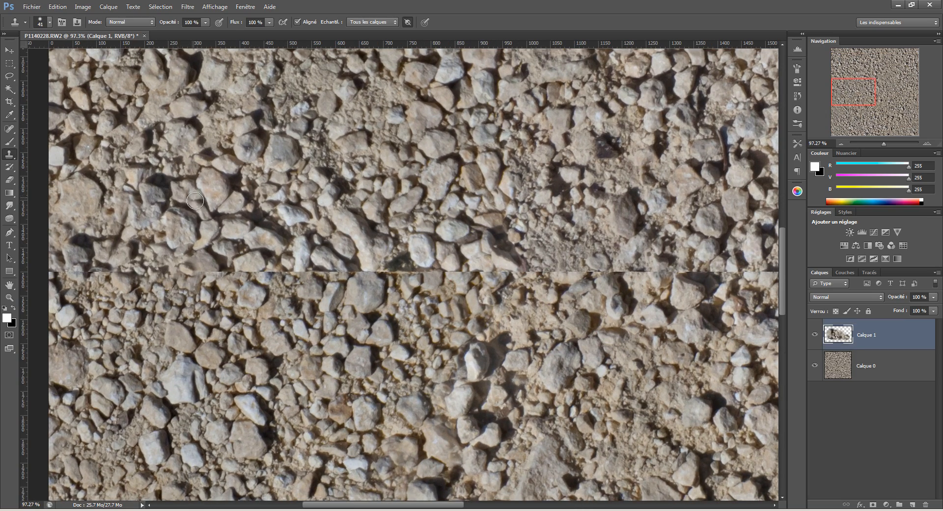
{"action": "right_click", "coordinate": [195, 201]}
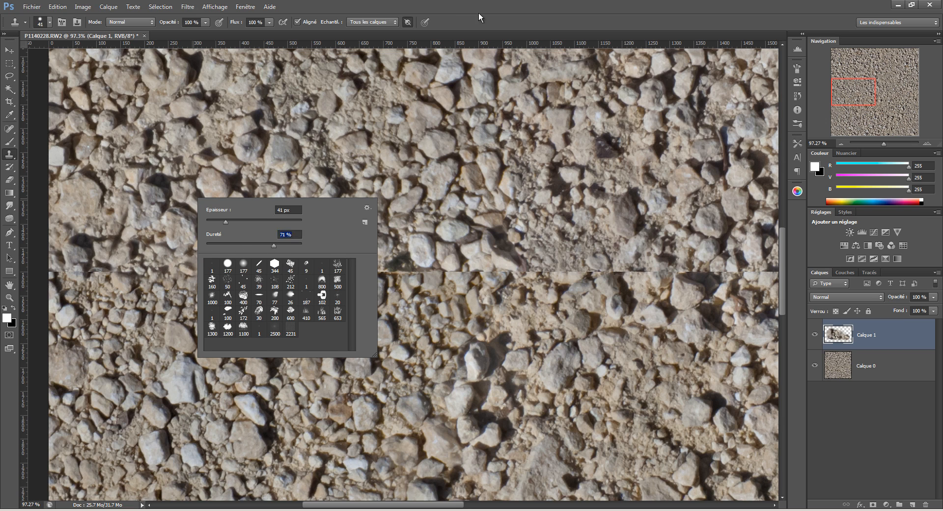
{"action": "key", "text": "Return"}
Sample nearby stones and clone them over the far left end of the horizontal seam on the new layer.
{"action": "left_click_drag", "start_coordinate": [130, 212], "coordinate": [179, 204]}
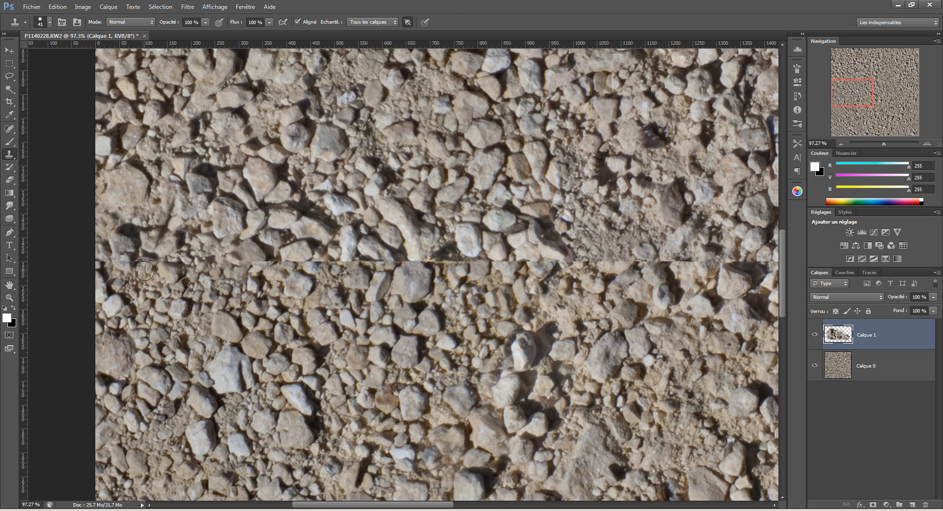
{"action": "left_click_drag", "start_coordinate": [127, 273], "coordinate": [200, 256]}
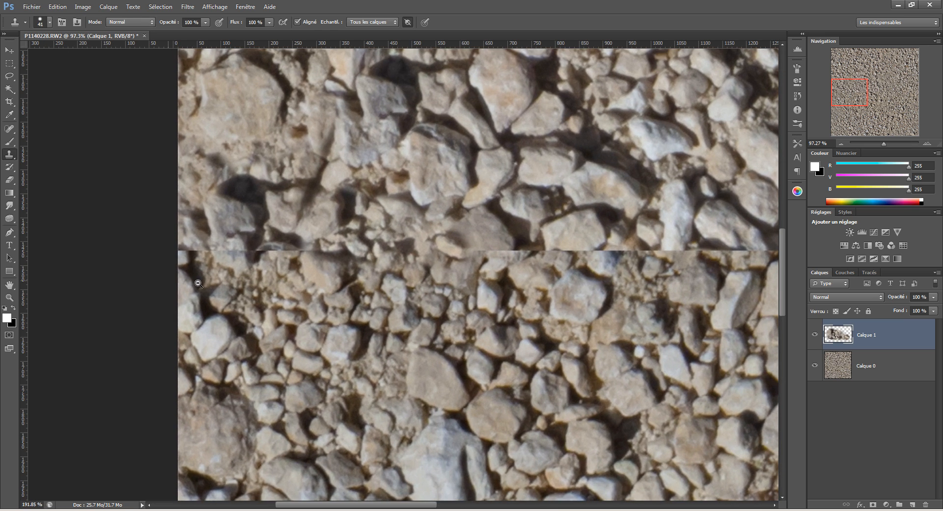
{"action": "left_click_drag", "start_coordinate": [238, 212], "coordinate": [255, 232]}
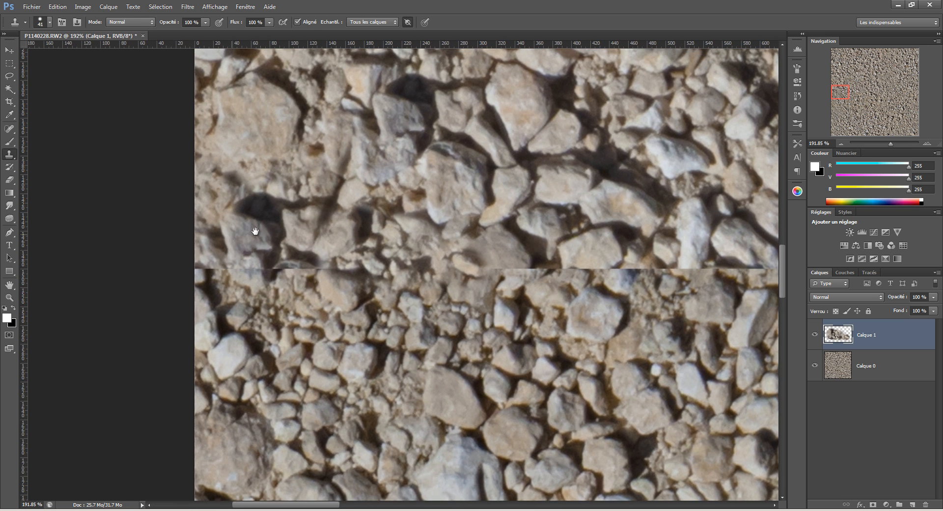
{"action": "left_click", "coordinate": [320, 218], "text": "alt"}
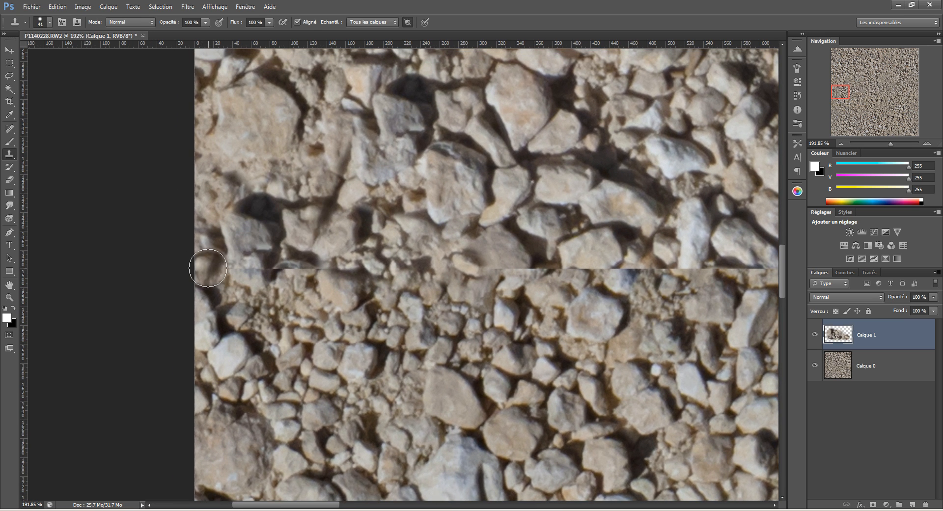
{"action": "mouse_move", "coordinate": [206, 267]}
{"action": "left_mouse_down"}
{"action": "mouse_move", "coordinate": [211, 296]}
{"action": "mouse_move", "coordinate": [212, 227]}
{"action": "mouse_move", "coordinate": [202, 245]}
{"action": "mouse_move", "coordinate": [209, 280]}
{"action": "left_mouse_up"}
{"action": "scroll", "coordinate": [227, 275], "scroll_direction": "down", "scroll_amount": 5}
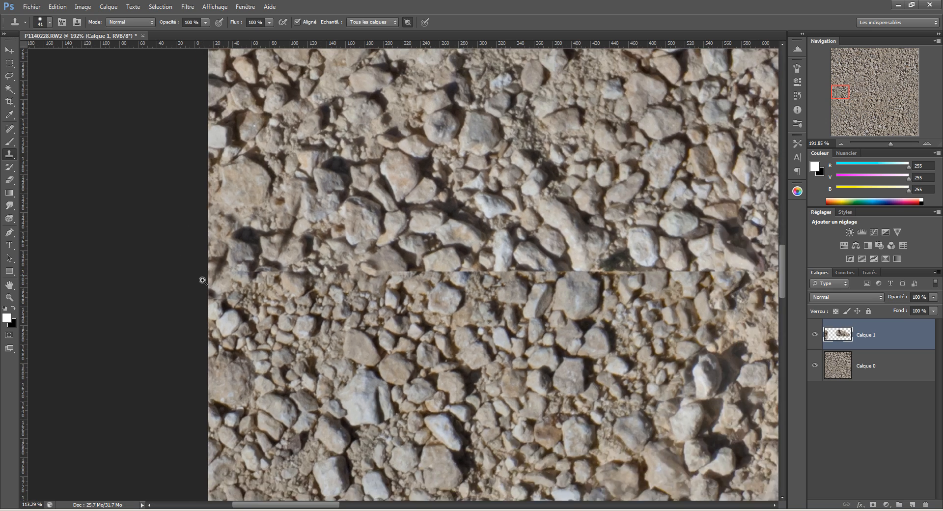
{"action": "scroll", "coordinate": [235, 279], "scroll_direction": "right", "scroll_amount": 4}
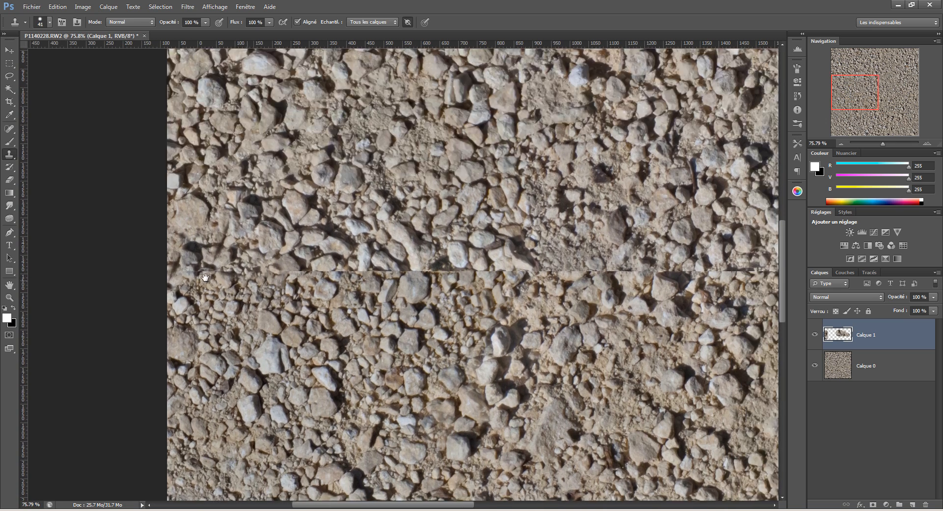
{"action": "scroll", "coordinate": [194, 278], "scroll_direction": "down", "scroll_amount": 2}
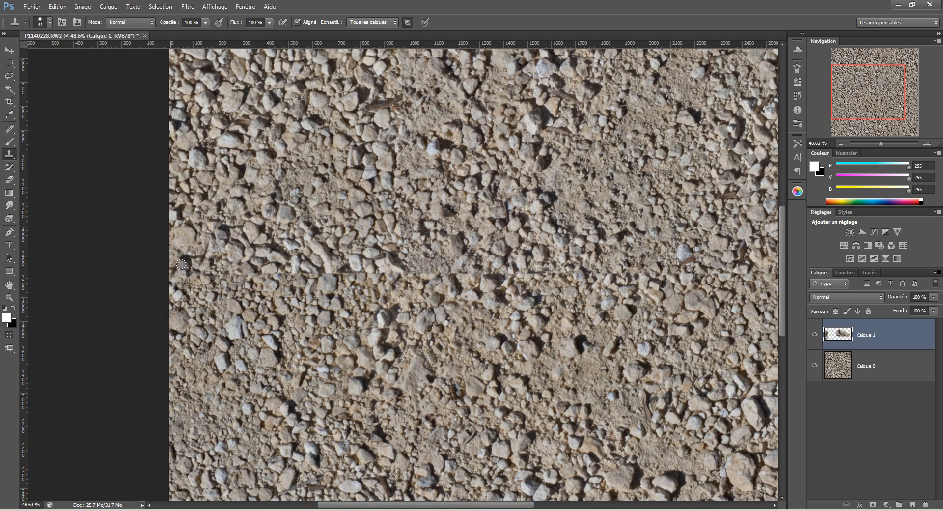
{"action": "scroll", "coordinate": [222, 298], "scroll_direction": "up", "scroll_amount": 5}
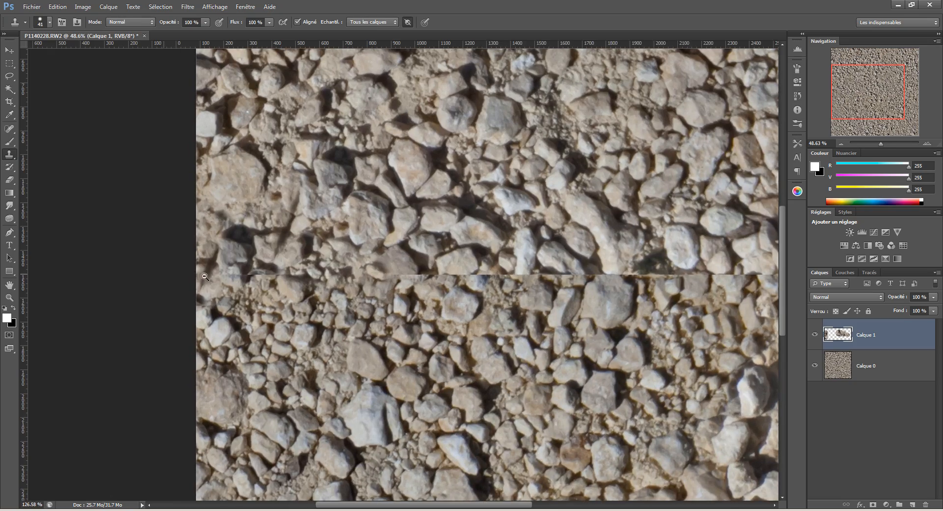
{"action": "scroll", "coordinate": [205, 266], "scroll_direction": "down", "scroll_amount": 3}
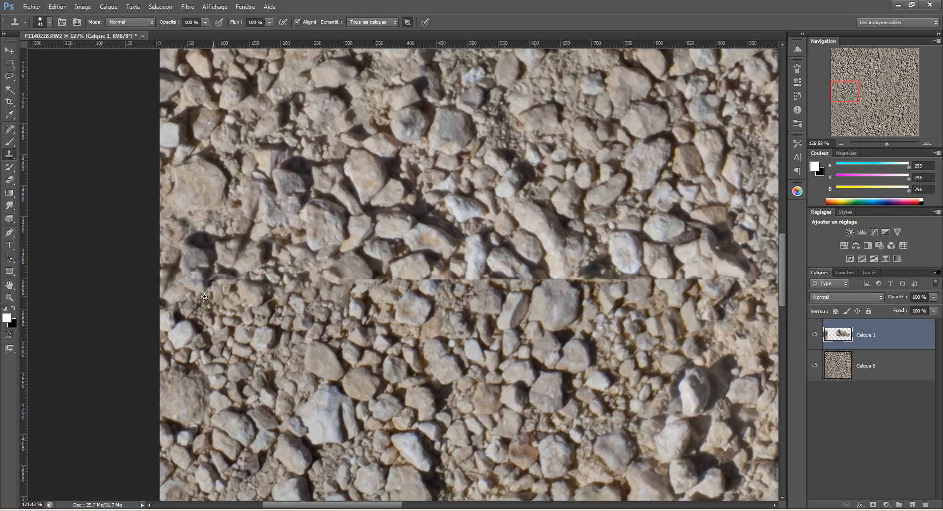
{"action": "scroll", "coordinate": [194, 289], "scroll_direction": "up", "scroll_amount": 3}
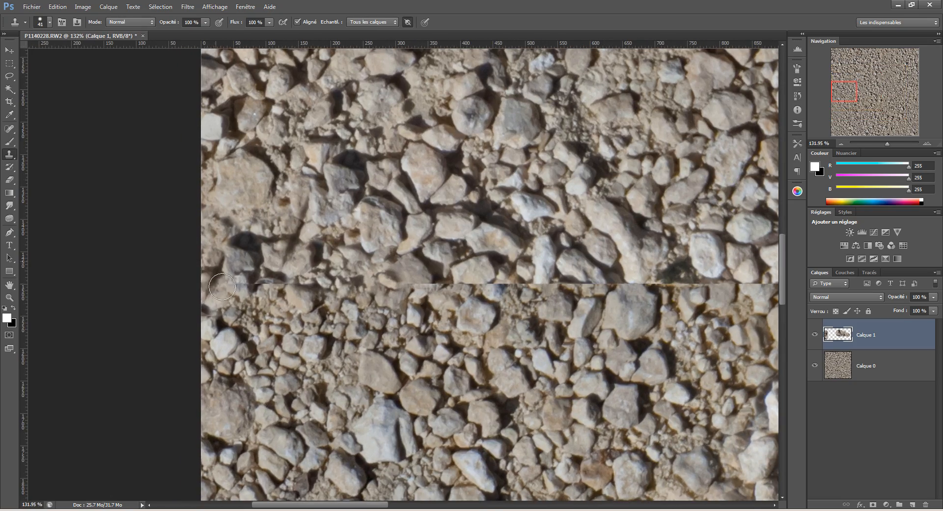
Inspect the horizontal seam from the left edge across to the right edge and back.
{"action": "left_click_drag", "start_coordinate": [648, 278], "coordinate": [194, 279]}
{"action": "left_click_drag", "start_coordinate": [712, 282], "coordinate": [206, 285]}
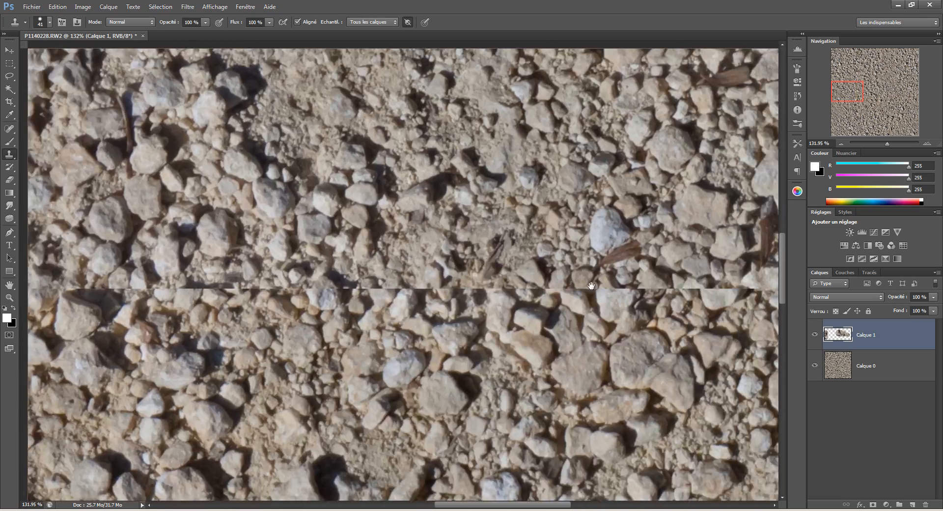
{"action": "left_click_drag", "start_coordinate": [741, 289], "coordinate": [404, 288]}
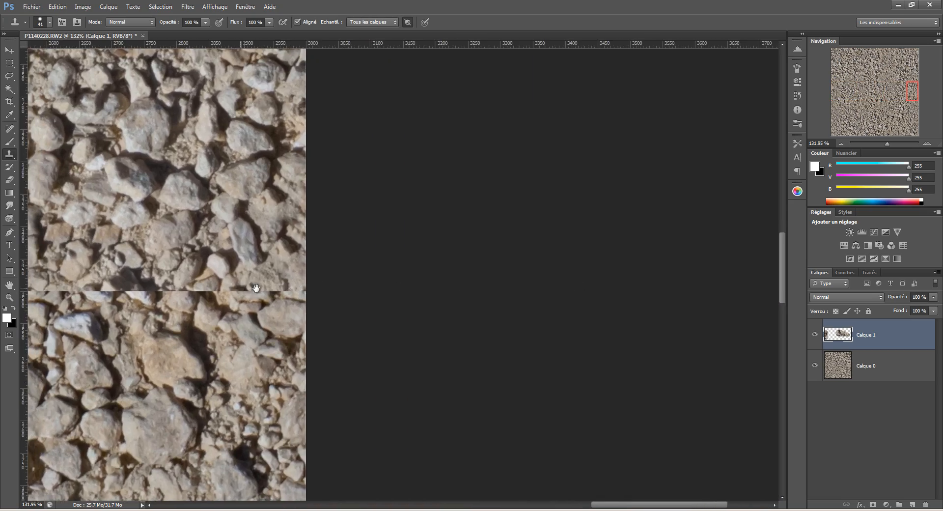
{"action": "left_click_drag", "start_coordinate": [256, 289], "coordinate": [737, 294]}
{"action": "left_click_drag", "start_coordinate": [211, 282], "coordinate": [712, 293]}
{"action": "left_click_drag", "start_coordinate": [201, 250], "coordinate": [170, 248]}
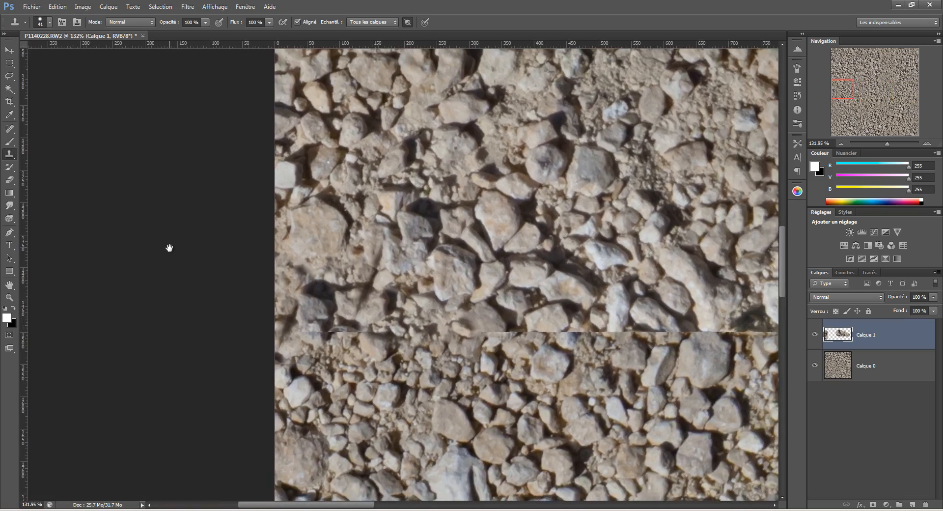
Undo the last clone stroke, reduce the brush to 26 px, and clone small pebbles over the seam at the far left edge.
{"action": "key", "text": "ctrl+z"}
{"action": "left_click_drag", "start_coordinate": [301, 282], "coordinate": [309, 244]}
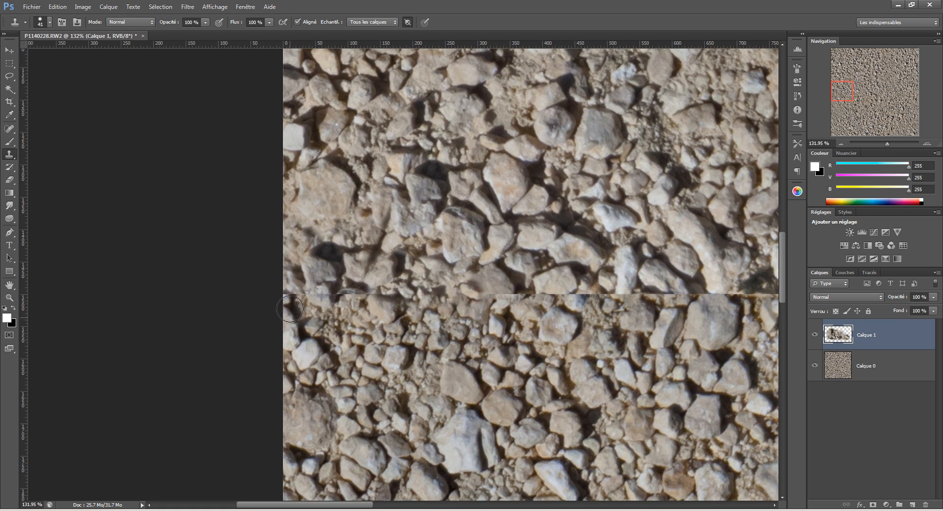
{"action": "scroll", "coordinate": [299, 316], "scroll_direction": "up", "scroll_amount": 3}
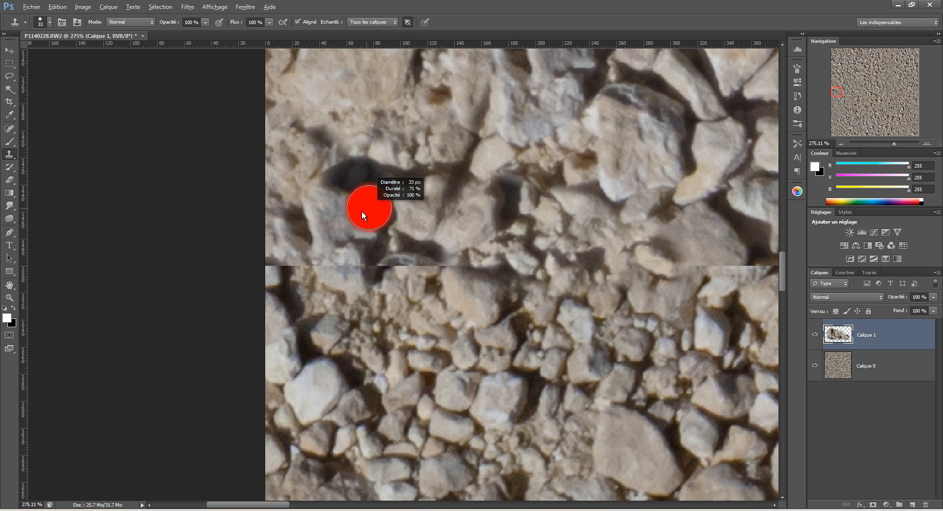
{"action": "left_click", "coordinate": [358, 324], "text": "alt"}
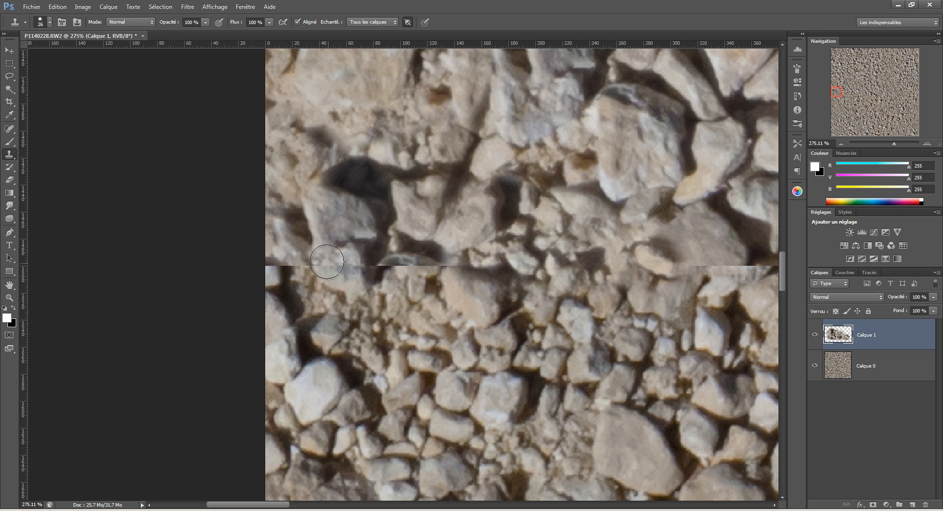
{"action": "mouse_move", "coordinate": [328, 263]}
{"action": "left_mouse_down"}
{"action": "mouse_move", "coordinate": [324, 274]}
{"action": "mouse_move", "coordinate": [384, 273]}
{"action": "mouse_move", "coordinate": [322, 258]}
{"action": "mouse_move", "coordinate": [300, 275]}
{"action": "mouse_move", "coordinate": [302, 260]}
{"action": "mouse_move", "coordinate": [272, 292]}
{"action": "left_mouse_up"}
{"action": "scroll", "coordinate": [274, 290], "scroll_direction": "up", "scroll_amount": 2}
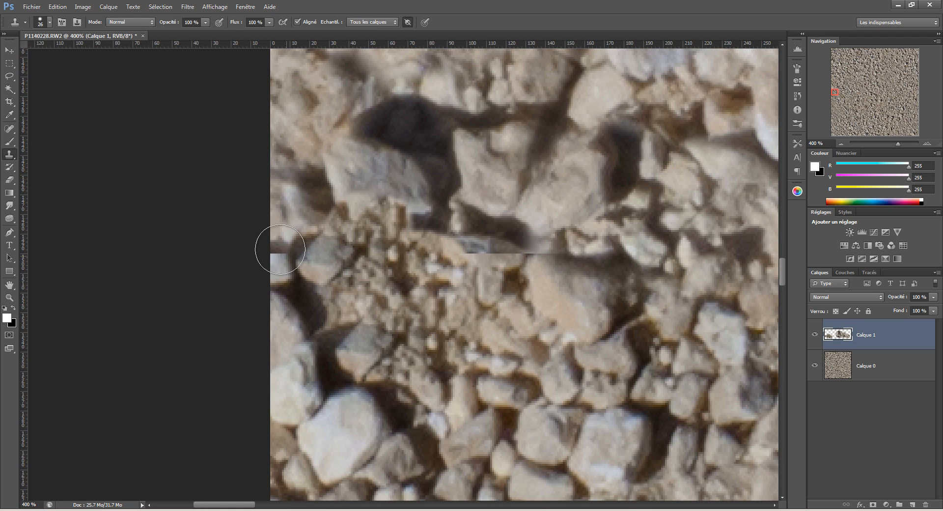
{"action": "scroll", "coordinate": [280, 231], "scroll_direction": "up", "scroll_amount": 3}
Continue cloning gravel rightward from the far left end of the horizontal seam.
{"action": "scroll", "coordinate": [280, 220], "scroll_direction": "down", "scroll_amount": 8}
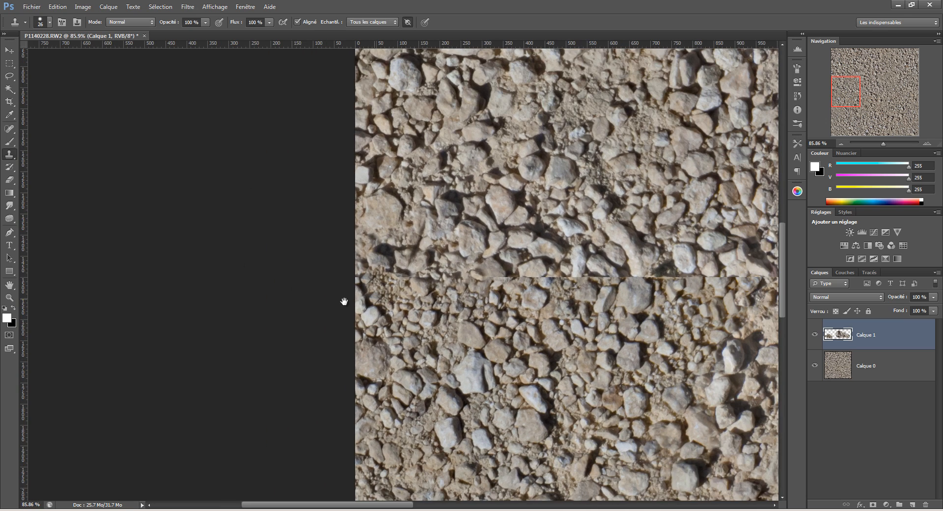
{"action": "left_click_drag", "start_coordinate": [343, 301], "coordinate": [305, 302]}
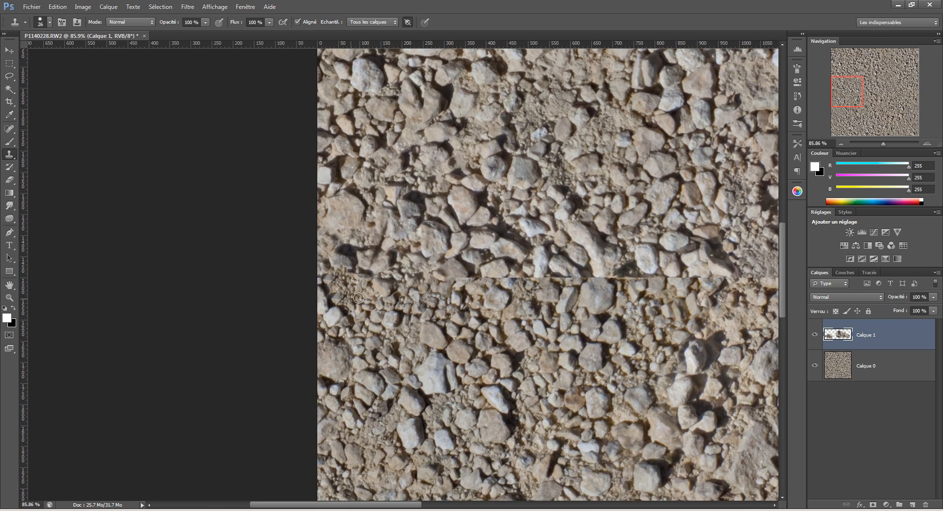
{"action": "mouse_move", "coordinate": [357, 279]}
{"action": "left_mouse_down"}
{"action": "mouse_move", "coordinate": [434, 285]}
{"action": "mouse_move", "coordinate": [445, 268]}
{"action": "mouse_move", "coordinate": [472, 275]}
{"action": "mouse_move", "coordinate": [442, 268]}
{"action": "mouse_move", "coordinate": [352, 296]}
{"action": "left_mouse_up"}
{"action": "left_click_drag", "start_coordinate": [288, 307], "coordinate": [282, 301]}
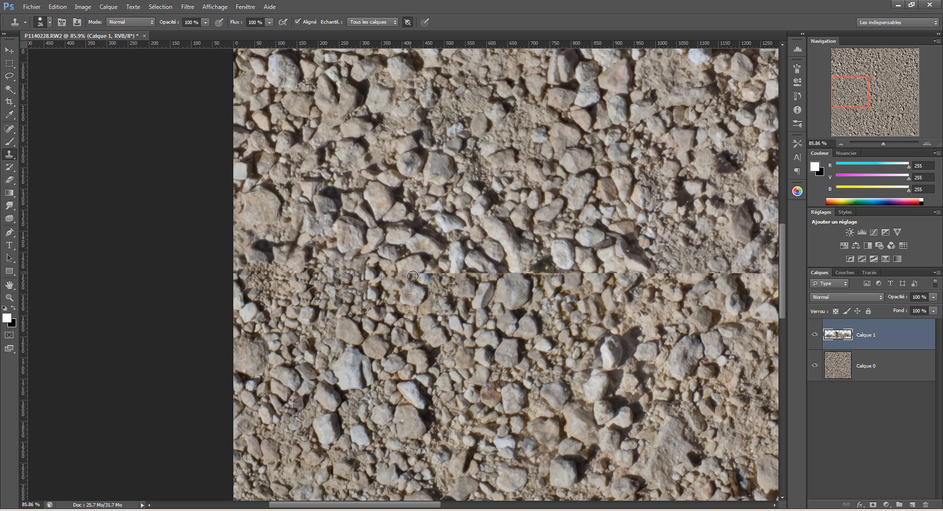
Sample the stones just below the seam and clone them over the seam beside the pale rounded stone.
{"action": "scroll", "coordinate": [413, 298], "scroll_direction": "up", "scroll_amount": 5}
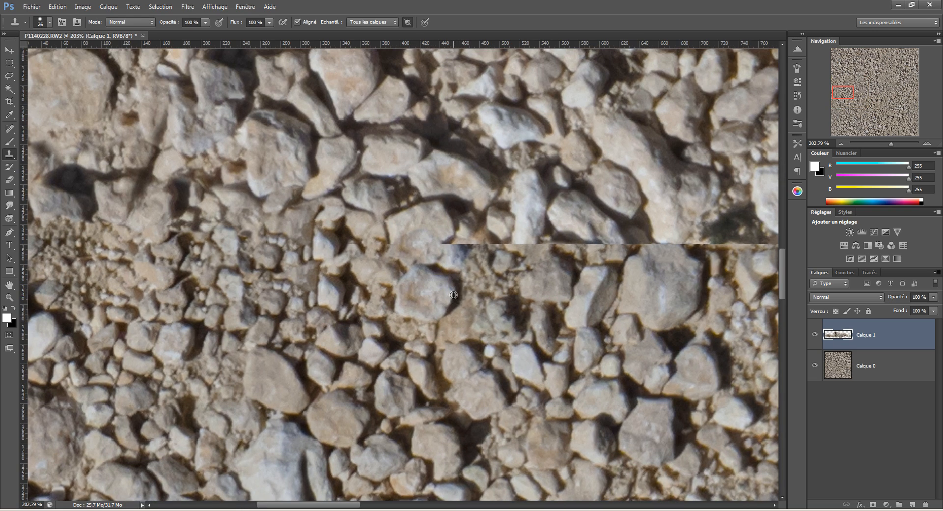
{"action": "left_click", "coordinate": [453, 295], "text": "alt"}
{"action": "left_click_drag", "start_coordinate": [446, 242], "coordinate": [451, 254]}
{"action": "scroll", "coordinate": [455, 256], "scroll_direction": "up", "scroll_amount": 4}
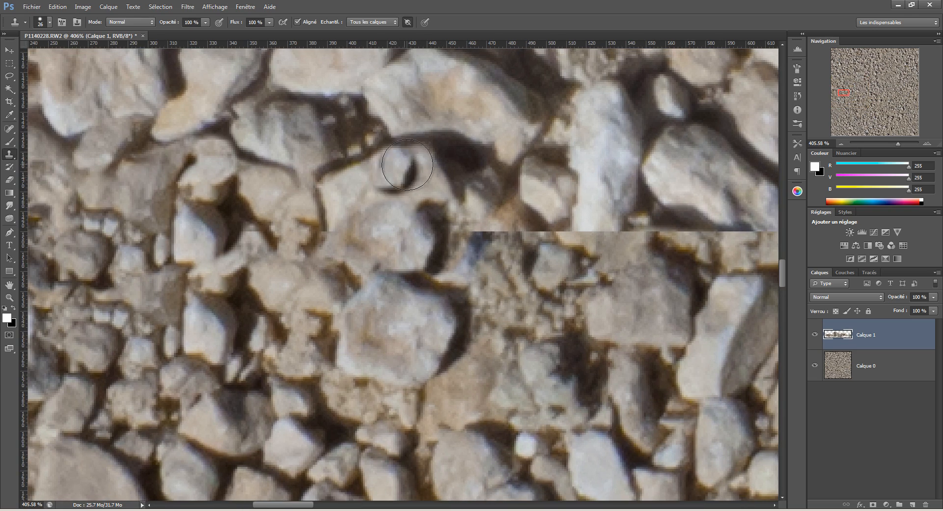
{"action": "mouse_move", "coordinate": [407, 164]}
{"action": "left_mouse_down"}
{"action": "mouse_move", "coordinate": [396, 212]}
{"action": "mouse_move", "coordinate": [364, 195]}
{"action": "mouse_move", "coordinate": [395, 251]}
{"action": "mouse_move", "coordinate": [367, 233]}
{"action": "mouse_move", "coordinate": [448, 210]}
{"action": "mouse_move", "coordinate": [450, 260]}
{"action": "left_mouse_up"}
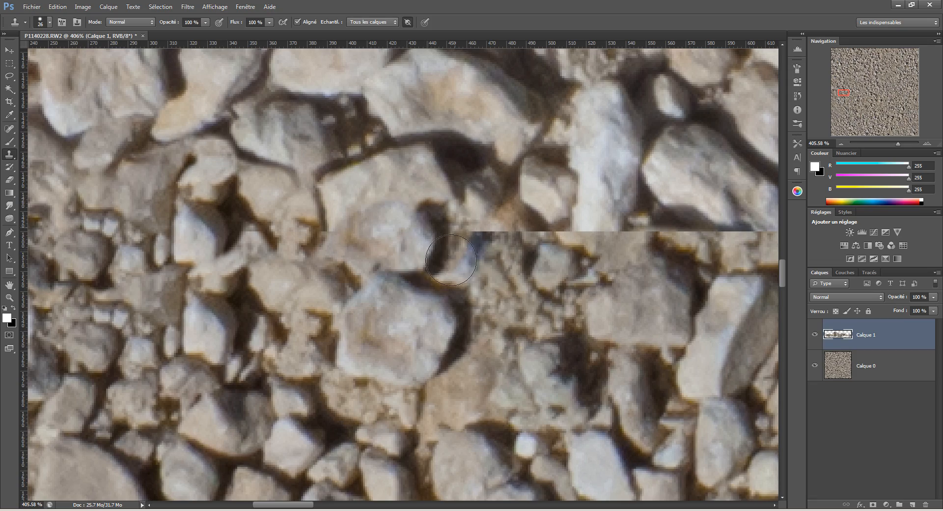
{"action": "scroll", "coordinate": [450, 261], "scroll_direction": "down", "scroll_amount": 7}
{"action": "scroll", "coordinate": [431, 257], "scroll_direction": "up", "scroll_amount": 4}
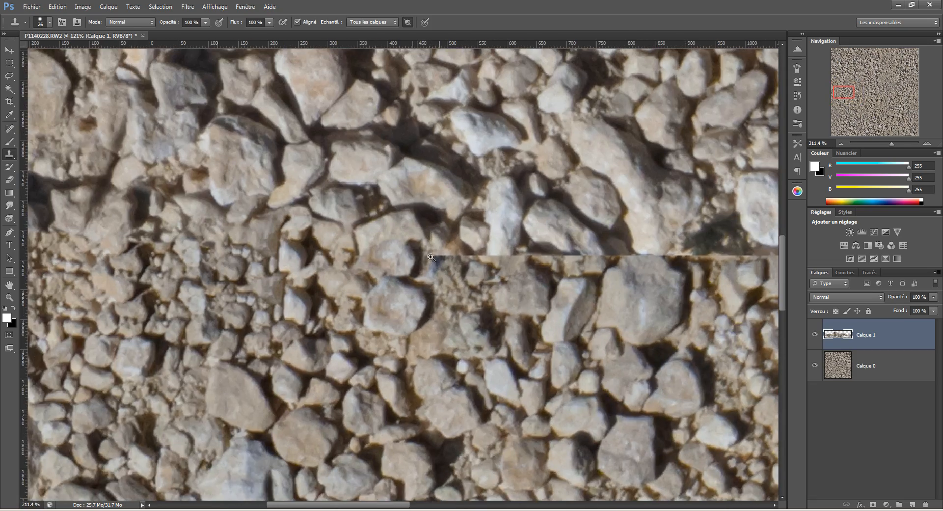
{"action": "scroll", "coordinate": [431, 260], "scroll_direction": "down", "scroll_amount": 2}
{"action": "mouse_move", "coordinate": [439, 273]}
{"action": "left_mouse_down"}
{"action": "mouse_move", "coordinate": [378, 260]}
{"action": "mouse_move", "coordinate": [404, 236]}
{"action": "mouse_move", "coordinate": [422, 247]}
{"action": "mouse_move", "coordinate": [396, 244]}
{"action": "mouse_move", "coordinate": [406, 230]}
{"action": "mouse_move", "coordinate": [435, 245]}
{"action": "mouse_move", "coordinate": [396, 226]}
{"action": "mouse_move", "coordinate": [397, 216]}
{"action": "mouse_move", "coordinate": [411, 202]}
{"action": "mouse_move", "coordinate": [463, 231]}
{"action": "left_mouse_up"}
{"action": "scroll", "coordinate": [404, 269], "scroll_direction": "down", "scroll_amount": 2}
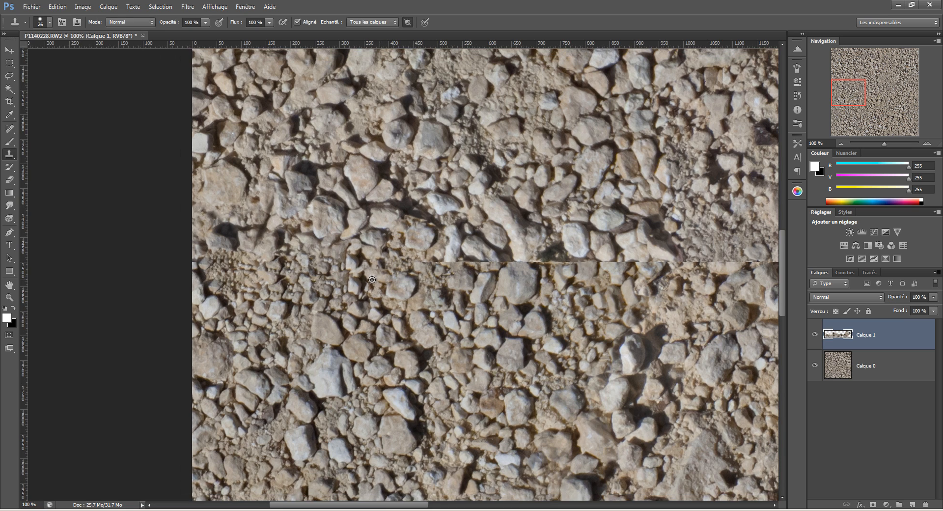
Sample small stones from two nearby spots and clone them into the already covered part of the seam to break up repeats.
{"action": "left_click", "coordinate": [372, 280], "text": "alt"}
{"action": "left_click", "coordinate": [387, 280]}
{"action": "left_click", "coordinate": [325, 276], "text": "alt"}
{"action": "mouse_move", "coordinate": [343, 259]}
{"action": "left_mouse_down"}
{"action": "mouse_move", "coordinate": [311, 261]}
{"action": "mouse_move", "coordinate": [352, 249]}
{"action": "mouse_move", "coordinate": [344, 249]}
{"action": "left_mouse_up"}
Clone gravel along the rest of the horizontal seam toward the right and check the whole texture.
{"action": "mouse_move", "coordinate": [409, 288]}
{"action": "left_mouse_down"}
{"action": "mouse_move", "coordinate": [371, 293]}
{"action": "mouse_move", "coordinate": [349, 271]}
{"action": "mouse_move", "coordinate": [328, 274]}
{"action": "mouse_move", "coordinate": [360, 290]}
{"action": "left_mouse_up"}
{"action": "mouse_move", "coordinate": [318, 268]}
{"action": "left_mouse_down"}
{"action": "mouse_move", "coordinate": [399, 274]}
{"action": "mouse_move", "coordinate": [352, 267]}
{"action": "mouse_move", "coordinate": [380, 266]}
{"action": "mouse_move", "coordinate": [370, 262]}
{"action": "mouse_move", "coordinate": [380, 247]}
{"action": "mouse_move", "coordinate": [362, 255]}
{"action": "mouse_move", "coordinate": [378, 261]}
{"action": "mouse_move", "coordinate": [370, 244]}
{"action": "mouse_move", "coordinate": [411, 270]}
{"action": "left_mouse_up"}
{"action": "scroll", "coordinate": [369, 261], "scroll_direction": "down", "scroll_amount": 2}
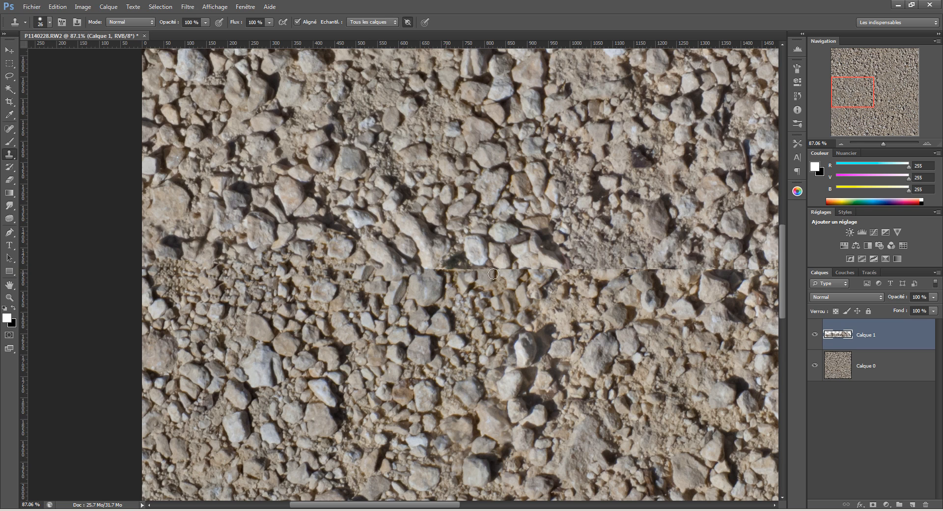
{"action": "left_click_drag", "start_coordinate": [469, 274], "coordinate": [411, 274]}
{"action": "mouse_move", "coordinate": [341, 268]}
{"action": "left_mouse_down"}
{"action": "mouse_move", "coordinate": [313, 245]}
{"action": "mouse_move", "coordinate": [353, 261]}
{"action": "mouse_move", "coordinate": [310, 265]}
{"action": "mouse_move", "coordinate": [340, 274]}
{"action": "mouse_move", "coordinate": [356, 272]}
{"action": "mouse_move", "coordinate": [302, 265]}
{"action": "mouse_move", "coordinate": [439, 269]}
{"action": "left_mouse_up"}
{"action": "key", "text": "alt"}
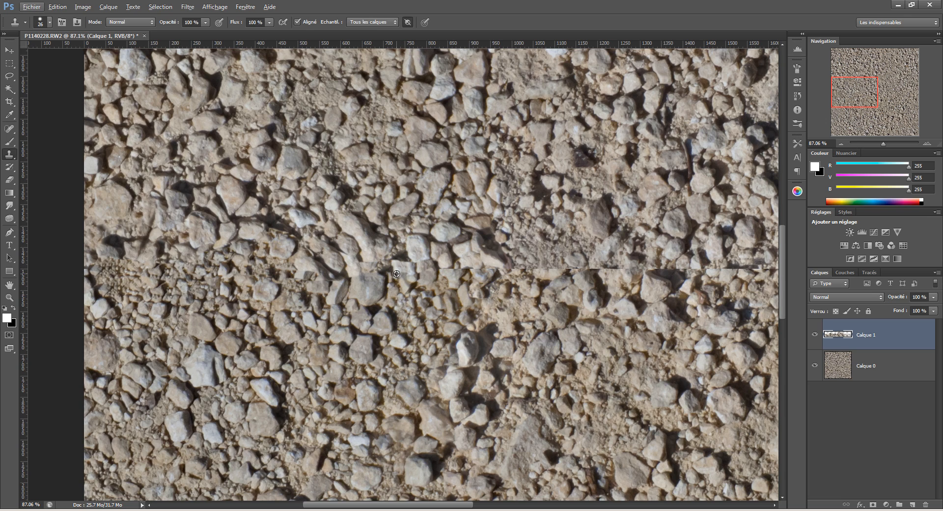
{"action": "key", "text": "ctrl+0"}
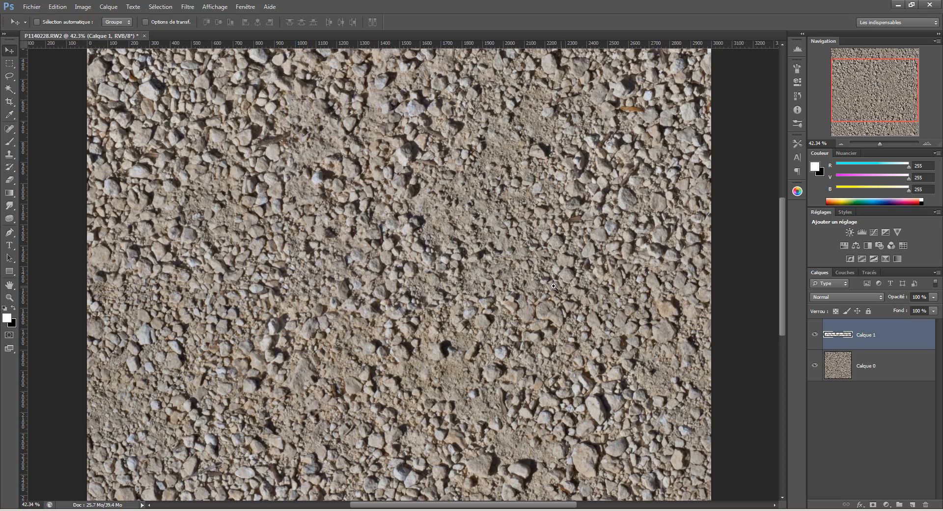
Sample nearby stone with a 32 px Clone Stamp brush and clone over the seam remnant at the right edge.
{"action": "left_click_drag", "start_coordinate": [554, 286], "coordinate": [569, 286]}
{"action": "left_click_drag", "start_coordinate": [563, 389], "coordinate": [431, 295]}
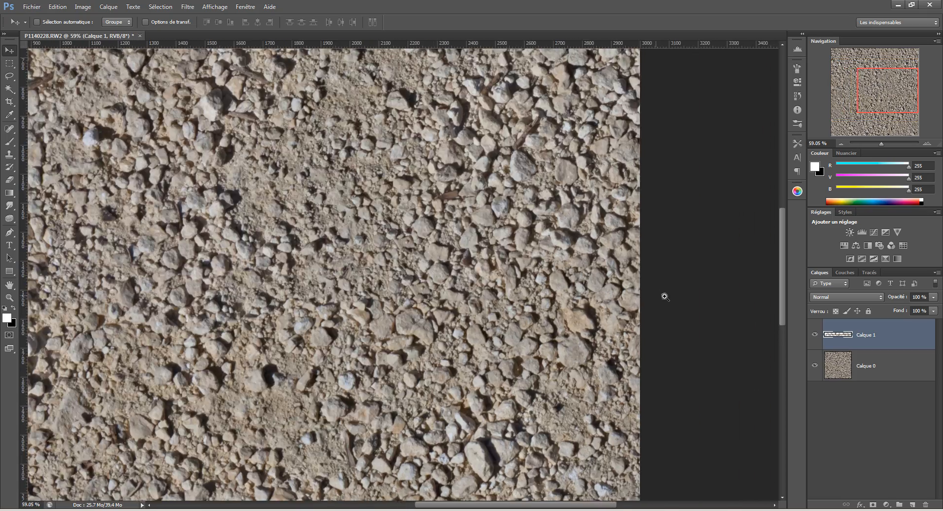
{"action": "left_click_drag", "start_coordinate": [665, 296], "coordinate": [694, 297]}
{"action": "left_click_drag", "start_coordinate": [610, 281], "coordinate": [667, 282]}
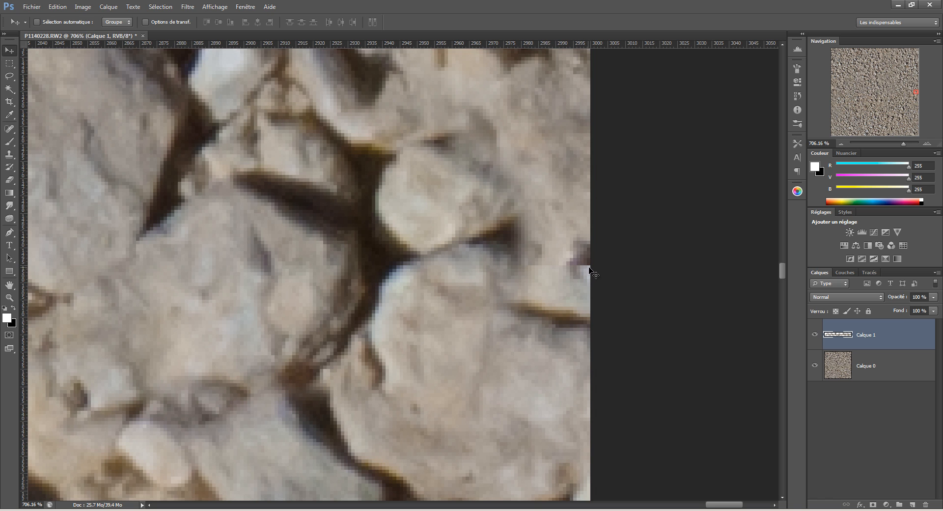
{"action": "left_click_drag", "start_coordinate": [544, 272], "coordinate": [526, 272]}
{"action": "key", "text": "s"}
{"action": "key", "text": "alt"}
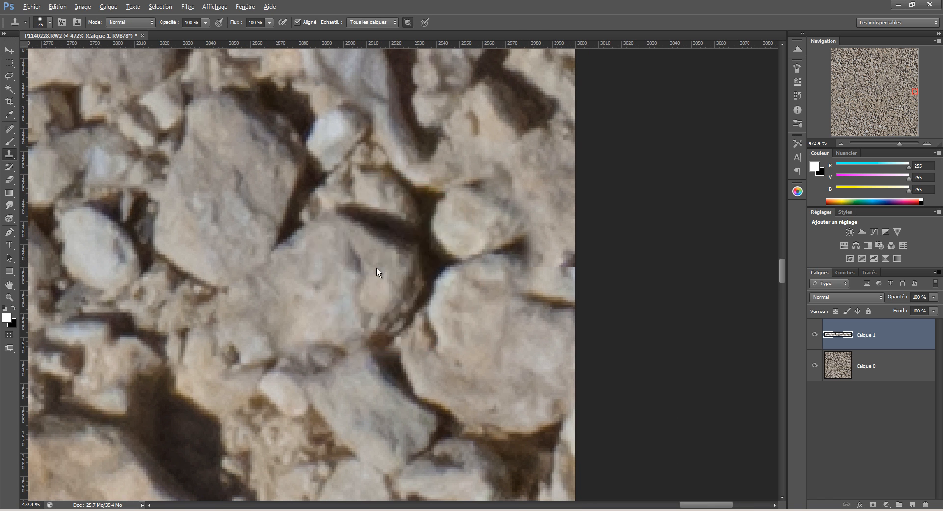
{"action": "left_click_drag", "start_coordinate": [388, 268], "coordinate": [366, 267]}
{"action": "mouse_move", "coordinate": [488, 296]}
{"action": "left_mouse_down"}
{"action": "mouse_move", "coordinate": [427, 290]}
{"action": "mouse_move", "coordinate": [653, 273]}
{"action": "left_mouse_up"}
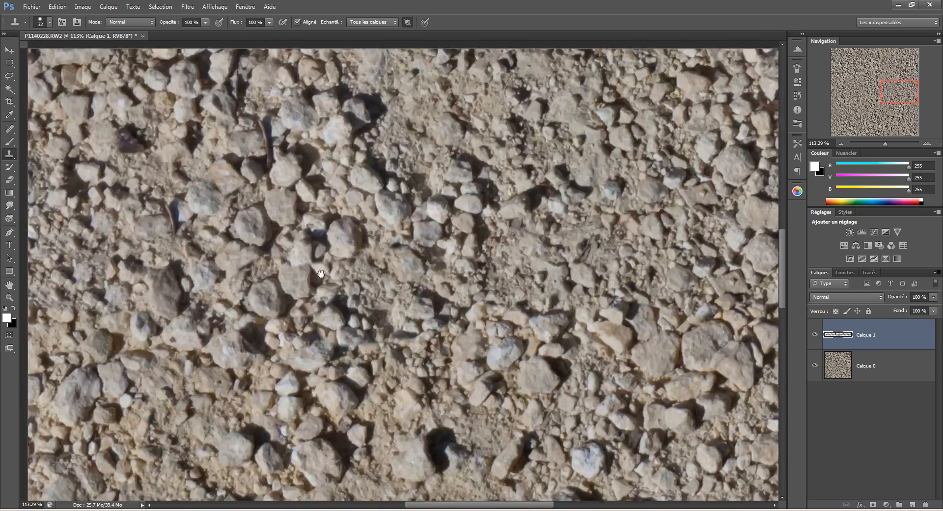
Examine the covered seam back to the left edge up close, and check the texture as a whole.
{"action": "left_click_drag", "start_coordinate": [321, 273], "coordinate": [332, 257]}
{"action": "left_click_drag", "start_coordinate": [437, 294], "coordinate": [462, 287]}
{"action": "left_click_drag", "start_coordinate": [472, 248], "coordinate": [462, 264]}
{"action": "left_click_drag", "start_coordinate": [430, 223], "coordinate": [450, 224]}
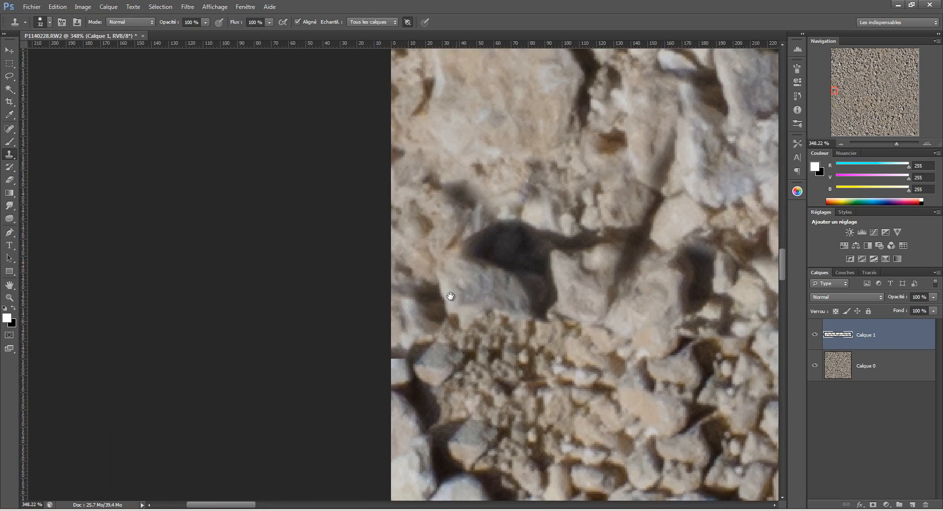
{"action": "mouse_move", "coordinate": [418, 386]}
{"action": "left_mouse_down"}
{"action": "mouse_move", "coordinate": [411, 320]}
{"action": "mouse_move", "coordinate": [381, 300]}
{"action": "mouse_move", "coordinate": [440, 299]}
{"action": "mouse_move", "coordinate": [405, 288]}
{"action": "left_mouse_up"}
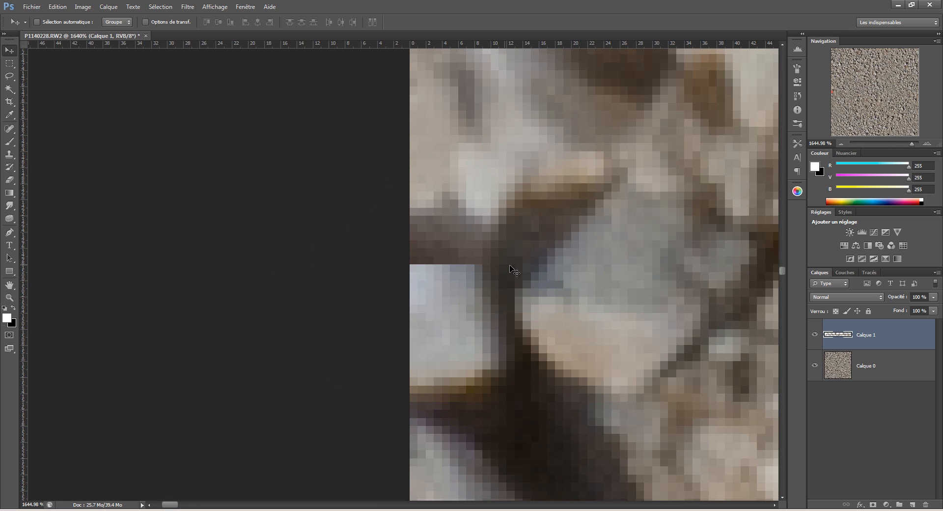
{"action": "left_click_drag", "start_coordinate": [494, 269], "coordinate": [315, 305]}
{"action": "left_click_drag", "start_coordinate": [374, 305], "coordinate": [339, 306]}
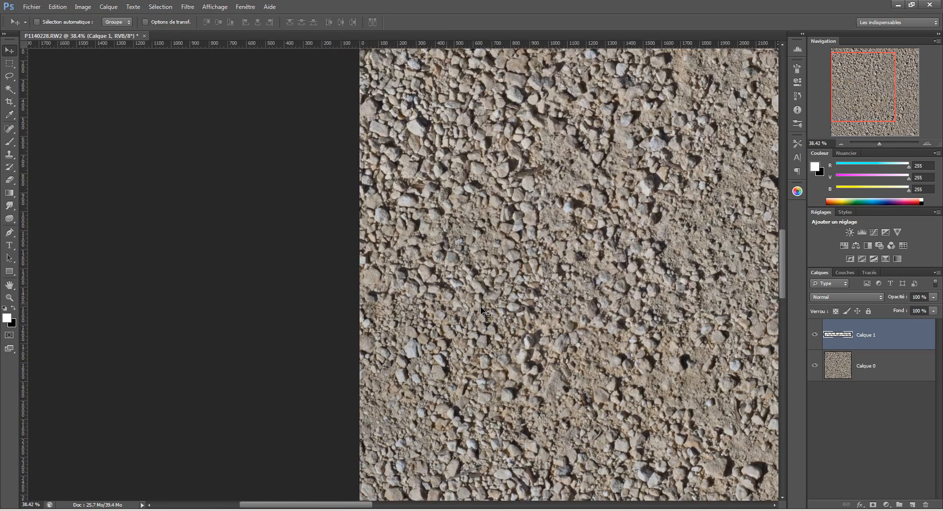
{"action": "left_click_drag", "start_coordinate": [644, 319], "coordinate": [423, 289]}
{"action": "left_click_drag", "start_coordinate": [422, 289], "coordinate": [417, 265]}
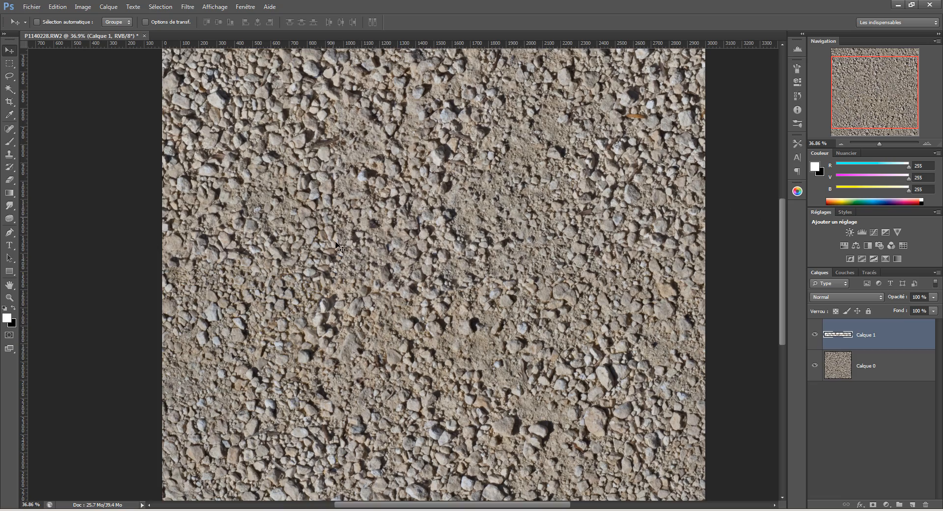
Sample gravel with a 48 px Clone Stamp brush and retouch the sandy patch above the former seam, left of the texture's centre.
{"action": "left_click_drag", "start_coordinate": [335, 273], "coordinate": [359, 273]}
{"action": "left_click_drag", "start_coordinate": [317, 229], "coordinate": [377, 249]}
{"action": "key", "text": "s"}
{"action": "left_click_drag", "start_coordinate": [268, 149], "coordinate": [273, 149]}
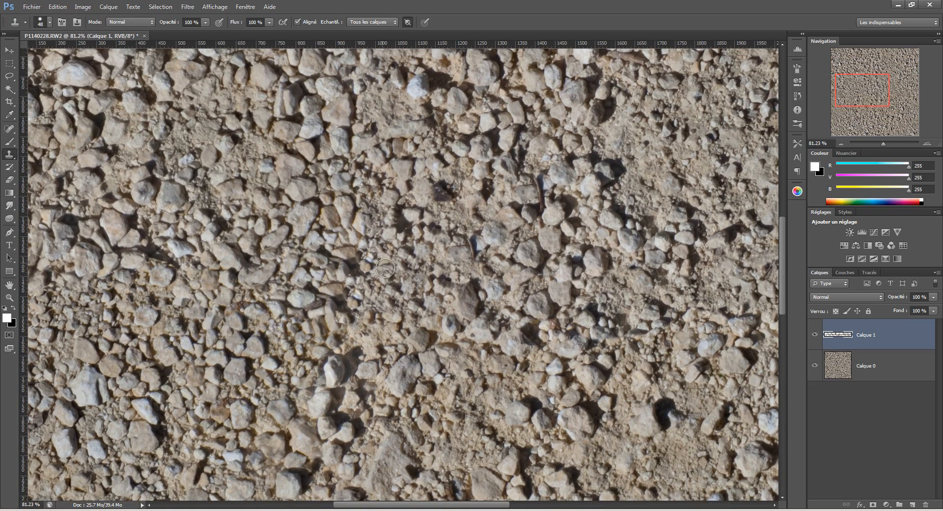
{"action": "left_click_drag", "start_coordinate": [383, 268], "coordinate": [383, 229]}
{"action": "left_click", "coordinate": [375, 228]}
{"action": "key", "text": "ctrl+z"}
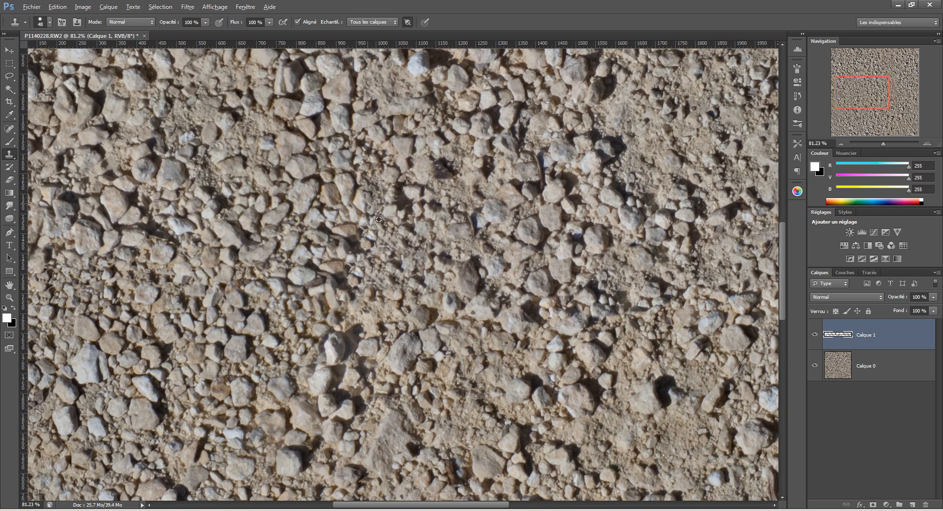
{"action": "left_click", "coordinate": [378, 219], "text": "alt"}
{"action": "left_click_drag", "start_coordinate": [372, 274], "coordinate": [398, 273]}
{"action": "left_click", "coordinate": [379, 207]}
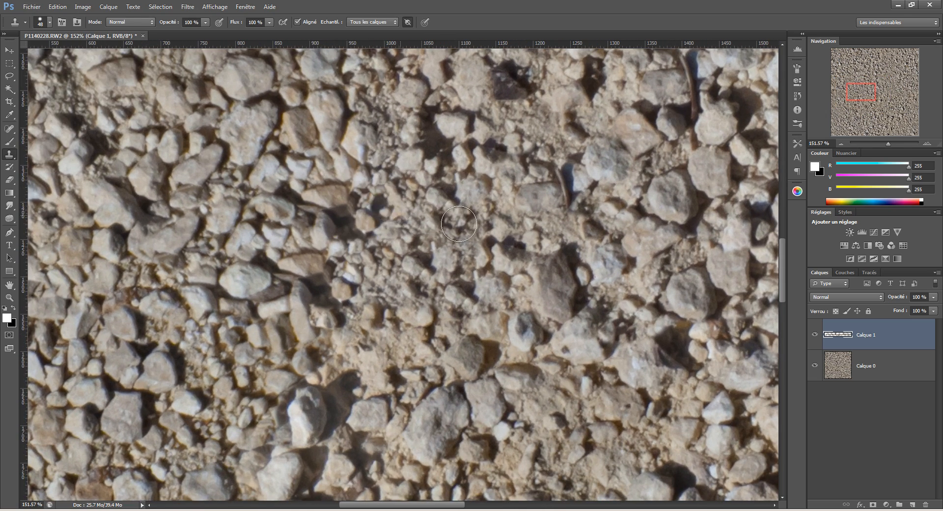
{"action": "left_click_drag", "start_coordinate": [389, 205], "coordinate": [374, 254]}
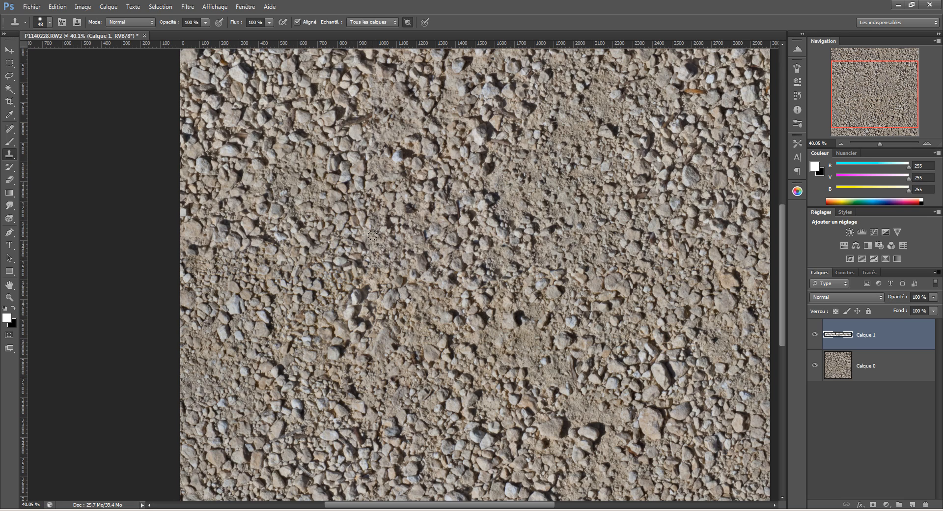
Sample gravel near the left edge, clone it over the small area beside that edge, and return to the Move tool.
{"action": "left_click_drag", "start_coordinate": [443, 238], "coordinate": [400, 234]}
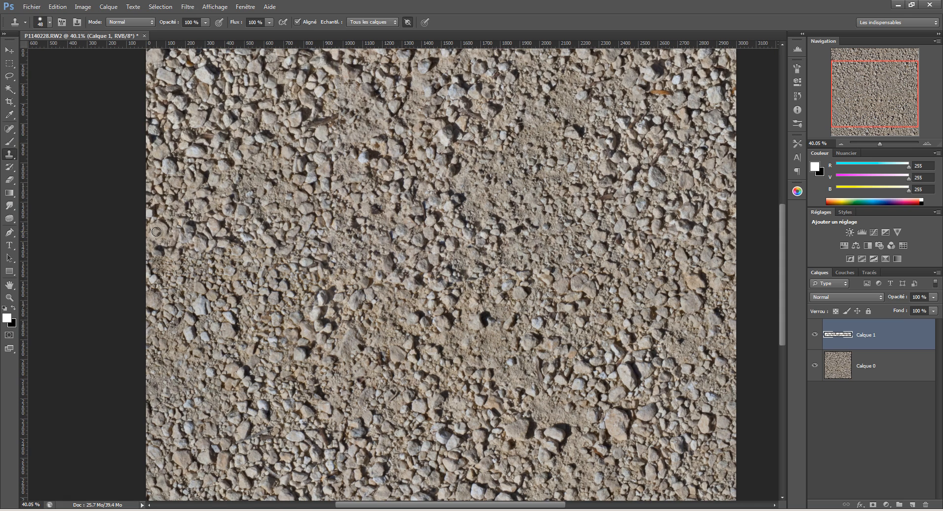
{"action": "left_click", "coordinate": [248, 226], "text": "alt"}
{"action": "left_click_drag", "start_coordinate": [158, 251], "coordinate": [164, 249]}
{"action": "mouse_move", "coordinate": [413, 278]}
{"action": "left_mouse_down"}
{"action": "mouse_move", "coordinate": [390, 293]}
{"action": "mouse_move", "coordinate": [405, 275]}
{"action": "left_mouse_up"}
{"action": "key", "text": "v"}
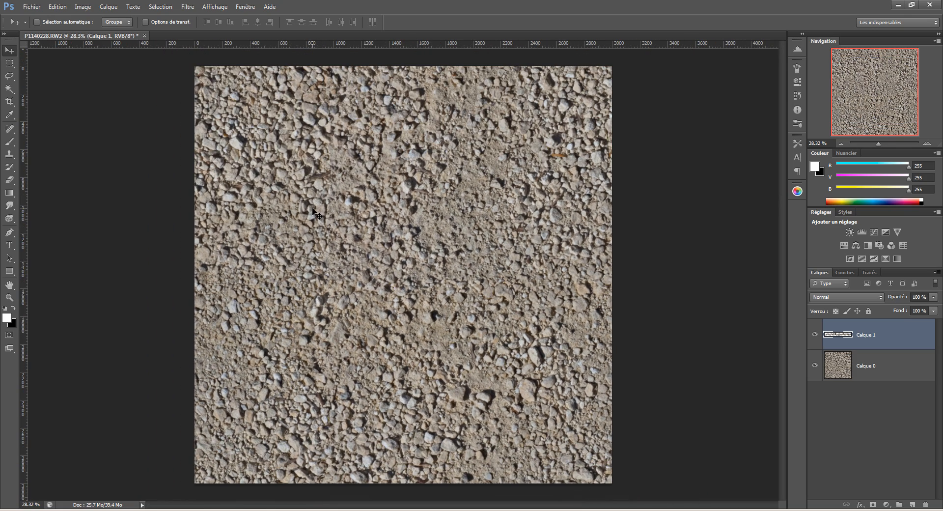
Compare the texture with and without the cloned layer Calque 1, both in full view and zoomed in on the seam.
{"action": "left_click", "coordinate": [815, 335]}
{"action": "left_click", "coordinate": [815, 335]}
{"action": "left_click", "coordinate": [815, 335]}
{"action": "left_click", "coordinate": [815, 335]}
{"action": "left_click", "coordinate": [816, 335]}
{"action": "left_click_drag", "start_coordinate": [387, 271], "coordinate": [449, 274]}
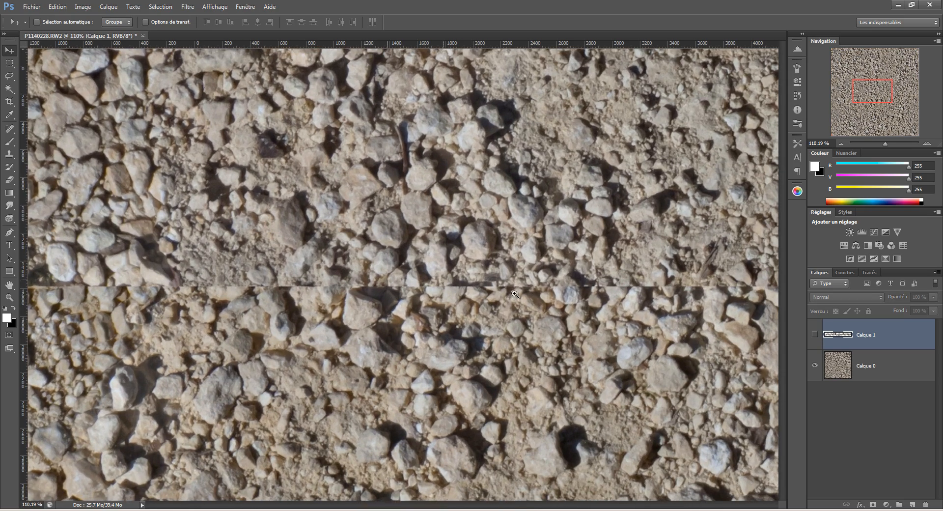
{"action": "left_click", "coordinate": [815, 334]}
{"action": "left_click", "coordinate": [815, 335]}
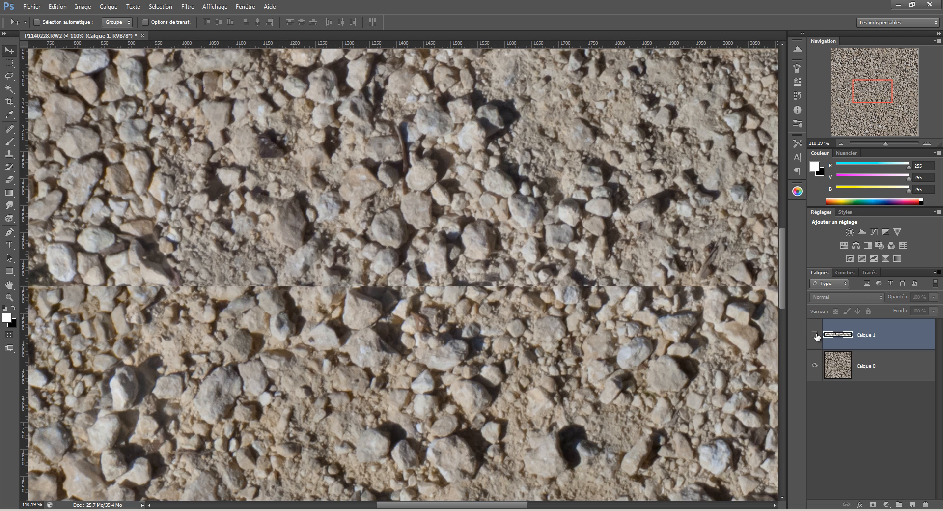
{"action": "left_click", "coordinate": [815, 335]}
{"action": "left_click", "coordinate": [815, 335]}
{"action": "left_click", "coordinate": [815, 335]}
{"action": "left_click", "coordinate": [815, 335]}
{"action": "left_click", "coordinate": [815, 334]}
{"action": "left_click", "coordinate": [815, 334]}
{"action": "left_click", "coordinate": [815, 334]}
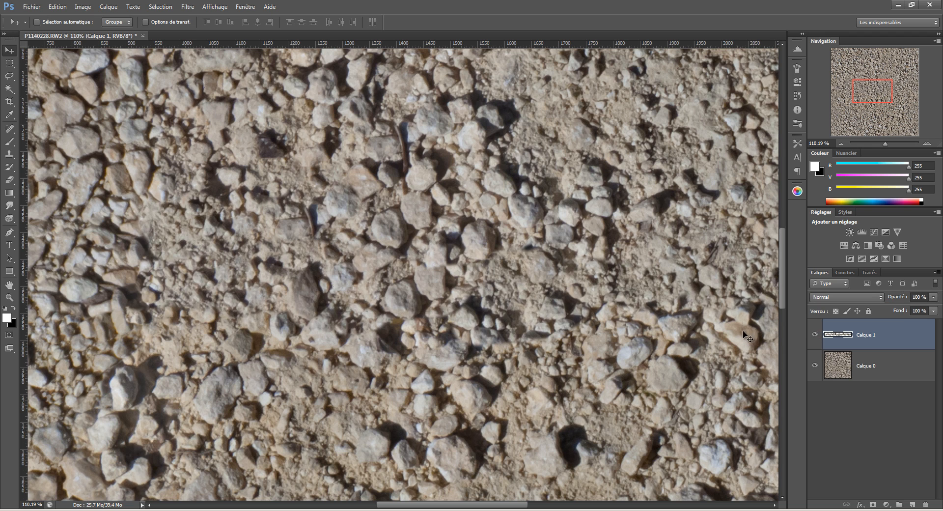
Compare the whole texture with and without the cloned layer Calque 1, and merge that layer down into Calque 0.
{"action": "key", "text": "ctrl+0"}
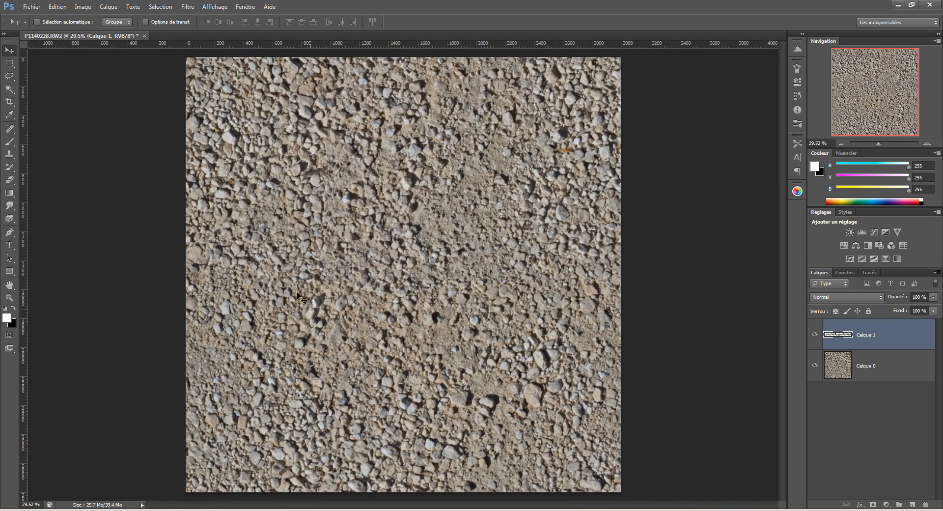
{"action": "left_click", "coordinate": [815, 335]}
{"action": "left_click", "coordinate": [815, 335]}
{"action": "mouse_move", "coordinate": [486, 317]}
{"action": "left_mouse_down"}
{"action": "mouse_move", "coordinate": [452, 319]}
{"action": "mouse_move", "coordinate": [476, 322]}
{"action": "left_mouse_up"}
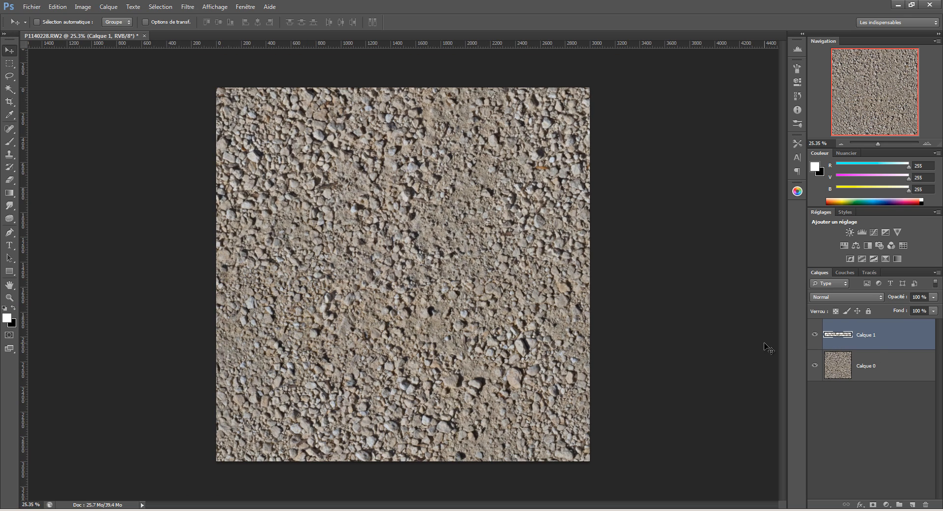
{"action": "key", "text": "ctrl+e"}
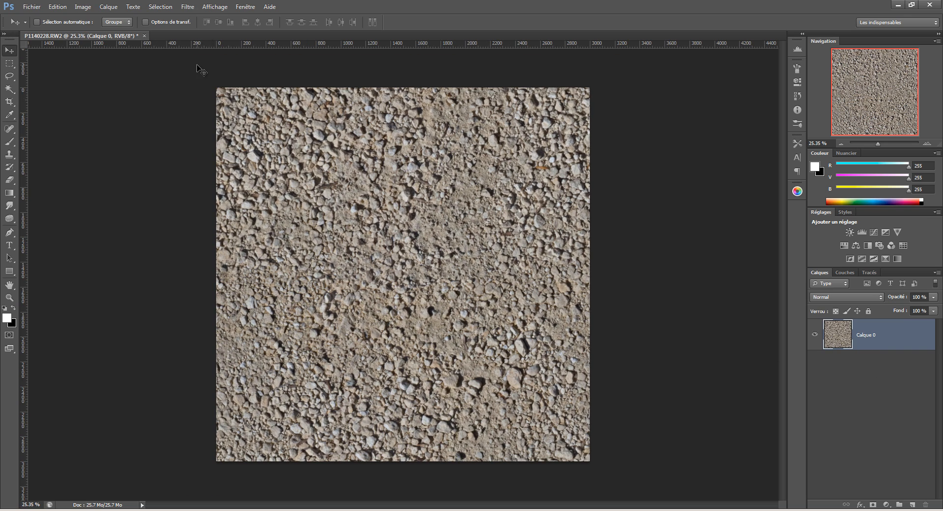
Run the Translation filter on the merged layer with a vertical offset of 0 pixels.
{"action": "left_click", "coordinate": [188, 7]}
{"action": "mouse_move", "coordinate": [206, 165]}
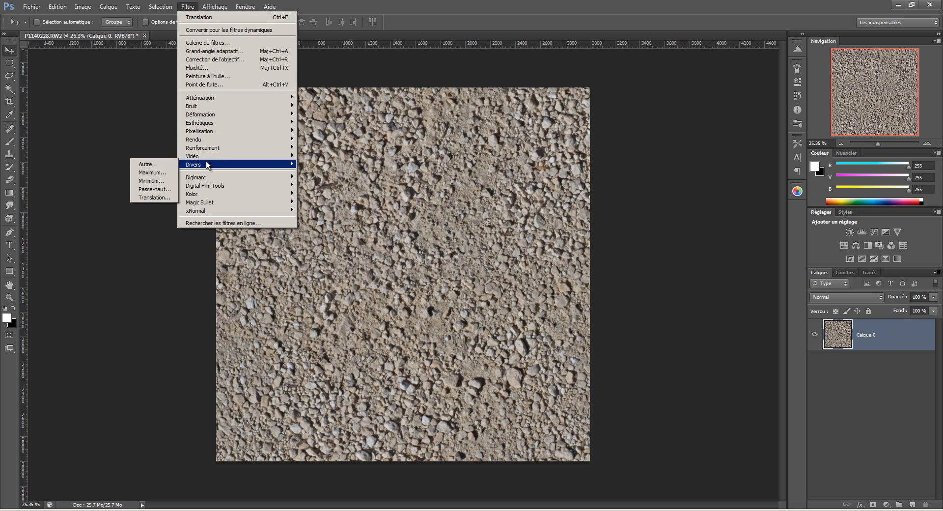
{"action": "left_click", "coordinate": [159, 198]}
{"action": "left_click_drag", "start_coordinate": [665, 164], "coordinate": [574, 169]}
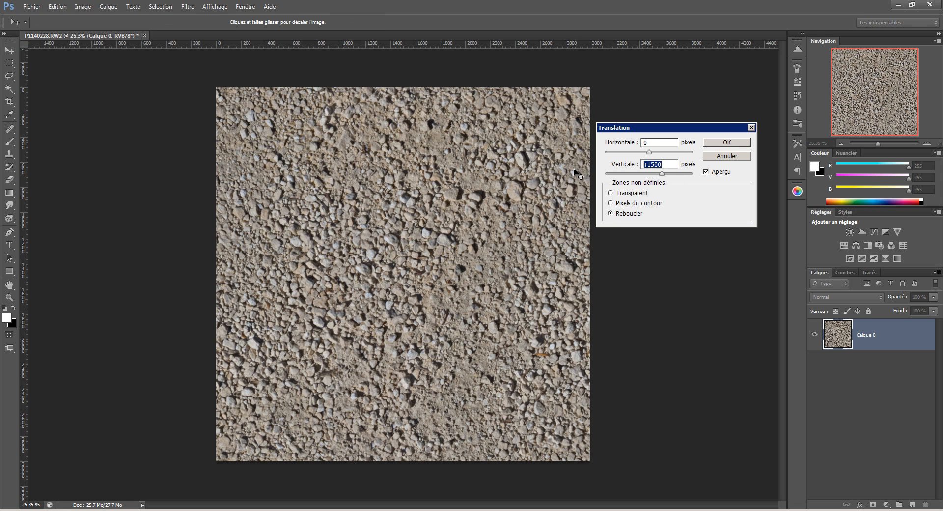
{"action": "type", "text": "0"}
{"action": "left_click", "coordinate": [733, 143]}
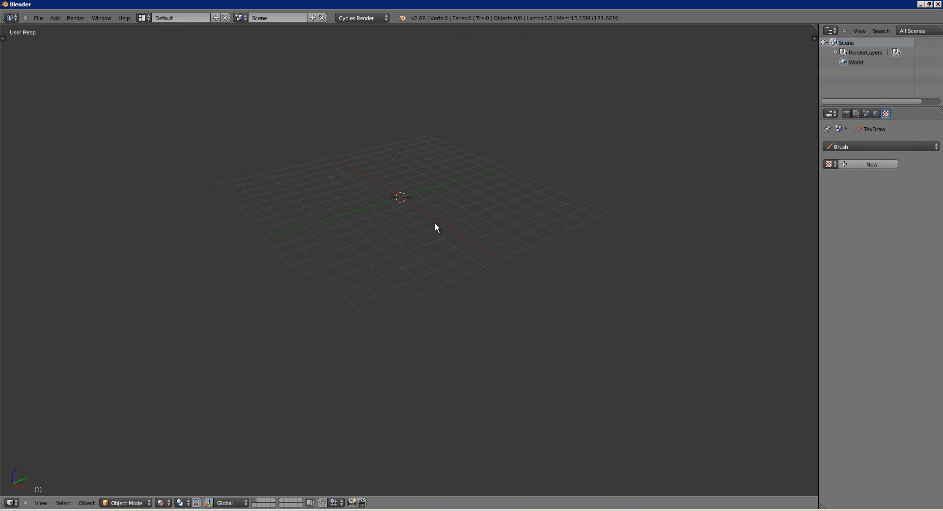
Switch to Blender and add a mesh plane at the centre of the empty scene.
{"action": "left_click_drag", "start_coordinate": [444, 240], "coordinate": [455, 240]}
{"action": "scroll", "coordinate": [465, 243], "scroll_direction": "down", "scroll_amount": 1}
{"action": "left_click_drag", "start_coordinate": [473, 266], "coordinate": [460, 261]}
{"action": "key", "text": "shift+a"}
{"action": "mouse_move", "coordinate": [435, 199]}
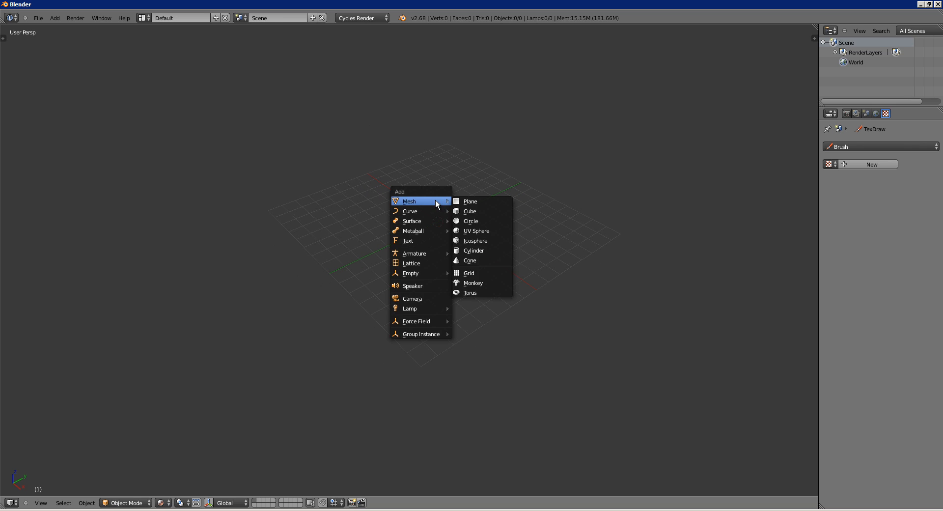
{"action": "left_click", "coordinate": [475, 201]}
Scale the plane up to cover the whole floor grid and raise it slightly along Z.
{"action": "key", "text": "s"}
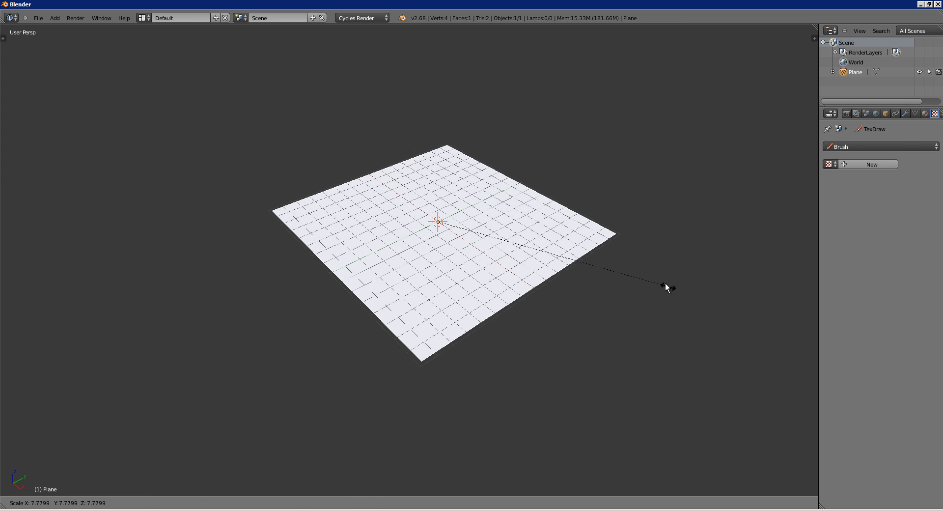
{"action": "left_click", "coordinate": [630, 270]}
{"action": "key", "text": "g"}
{"action": "key", "text": "z"}
{"action": "left_click", "coordinate": [629, 264]}
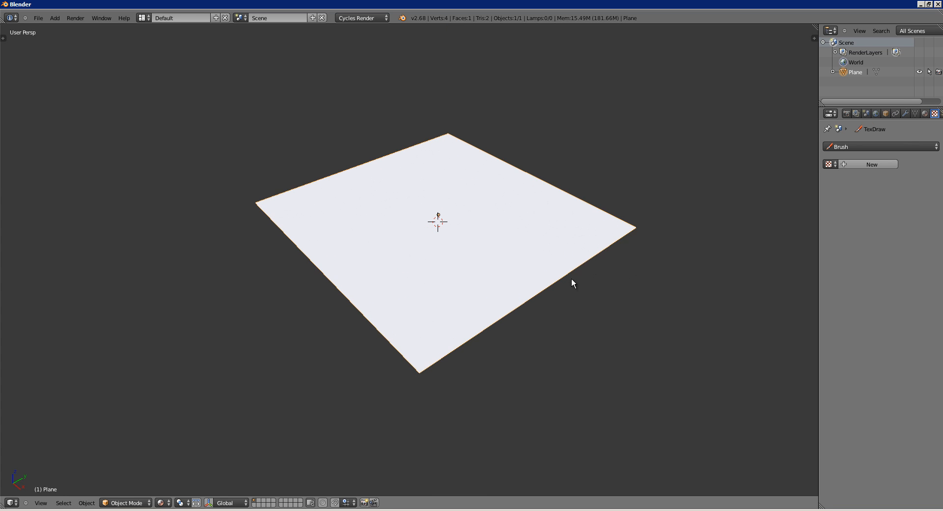
Keep Cycles Render as the render engine and create a new material for the plane.
{"action": "left_click_drag", "start_coordinate": [571, 278], "coordinate": [555, 271]}
{"action": "left_click_drag", "start_coordinate": [417, 222], "coordinate": [432, 220]}
{"action": "left_click_drag", "start_coordinate": [499, 212], "coordinate": [423, 122]}
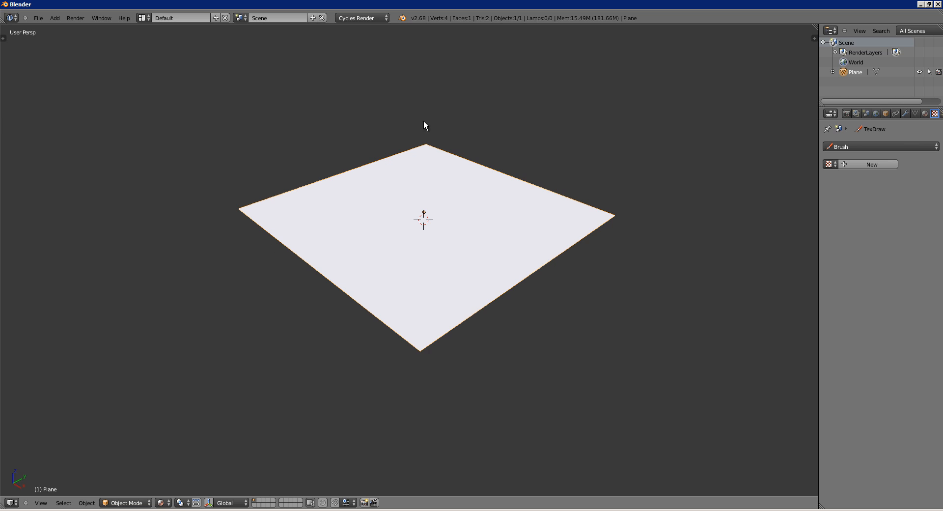
{"action": "left_click", "coordinate": [367, 18]}
{"action": "left_click", "coordinate": [349, 49]}
{"action": "left_click", "coordinate": [924, 114]}
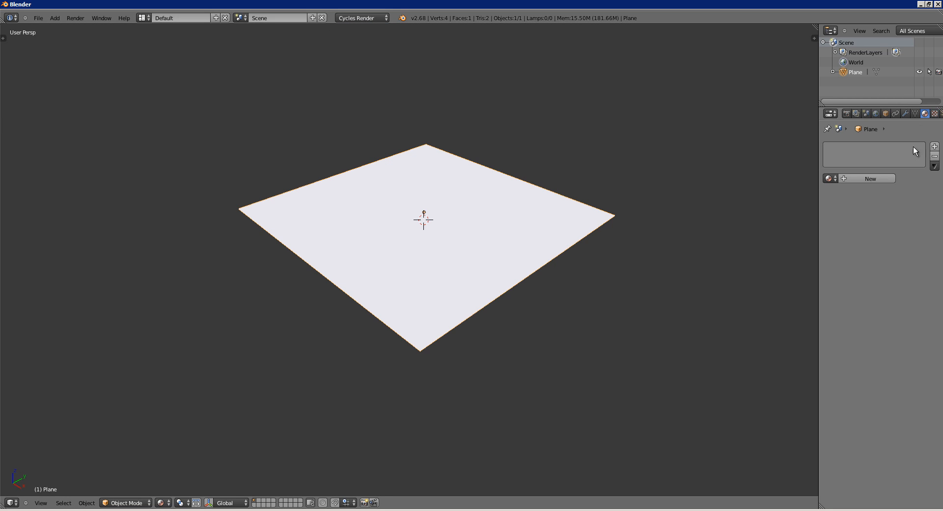
{"action": "left_click", "coordinate": [865, 179]}
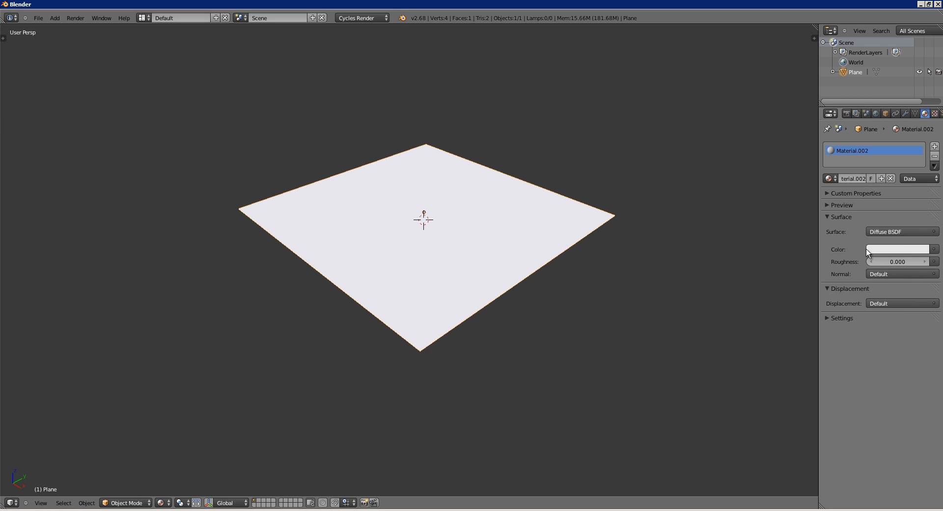
Assign an Image Texture to the material's diffuse color and load Texture_Finie.jpg from the Textures Tileable folder.
{"action": "left_click", "coordinate": [934, 249]}
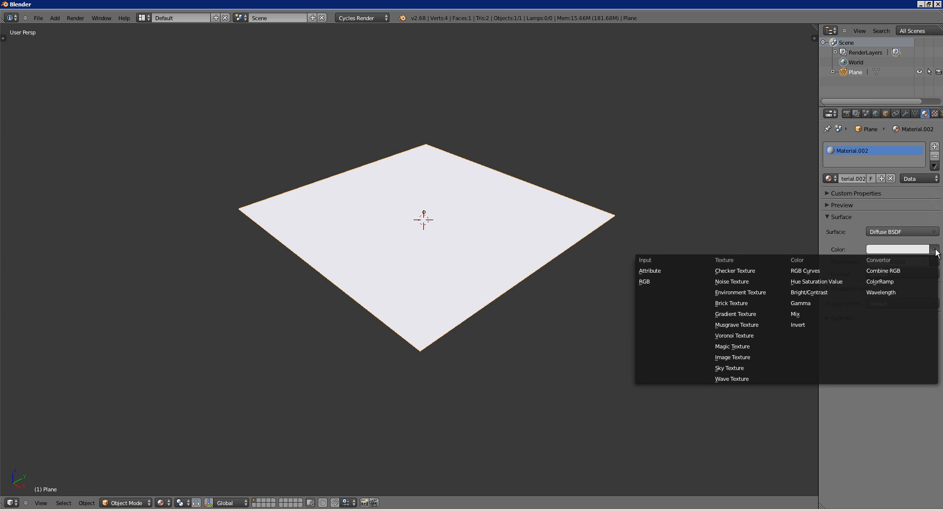
{"action": "left_click", "coordinate": [736, 357]}
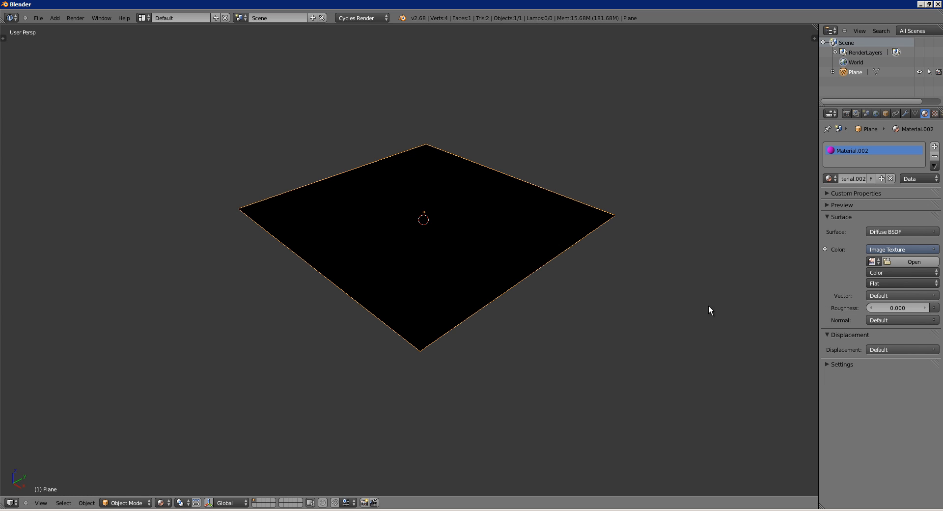
{"action": "left_click", "coordinate": [907, 261]}
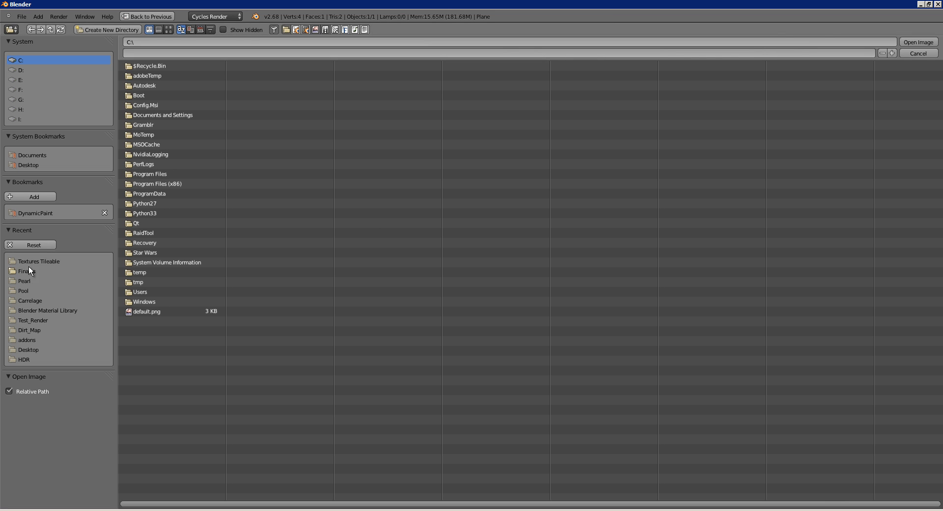
{"action": "left_click", "coordinate": [31, 262]}
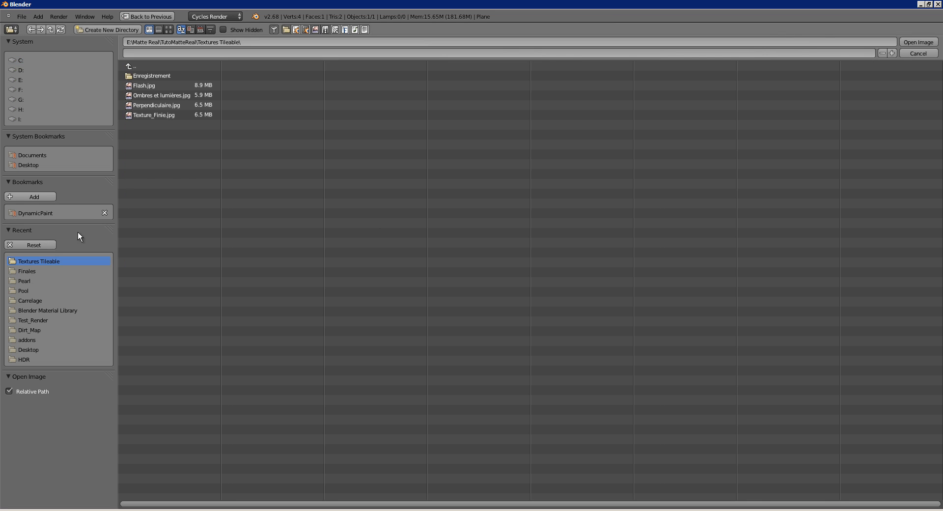
{"action": "left_click", "coordinate": [149, 116]}
{"action": "left_click", "coordinate": [913, 42]}
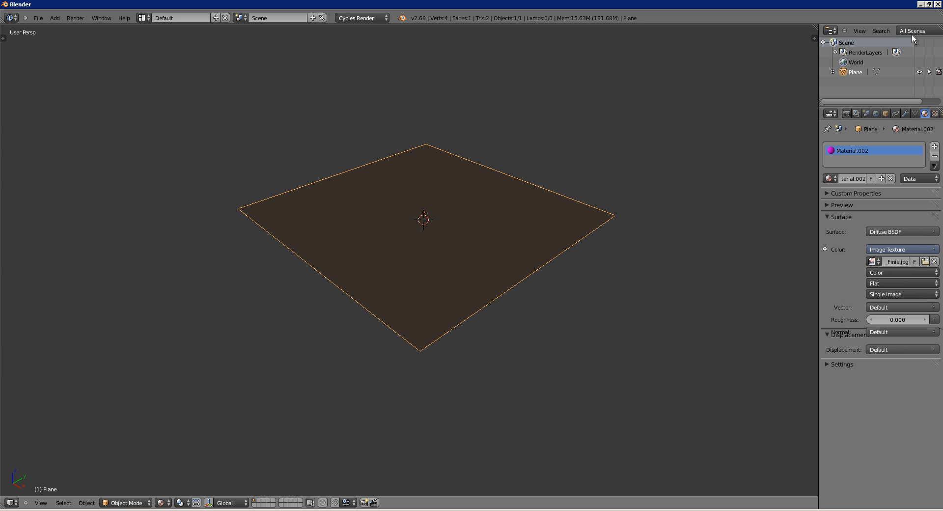
Set the viewport shading to Texture and view the plane from several angles.
{"action": "left_click_drag", "start_coordinate": [435, 213], "coordinate": [525, 162]}
{"action": "scroll", "coordinate": [410, 257], "scroll_direction": "up", "scroll_amount": 1}
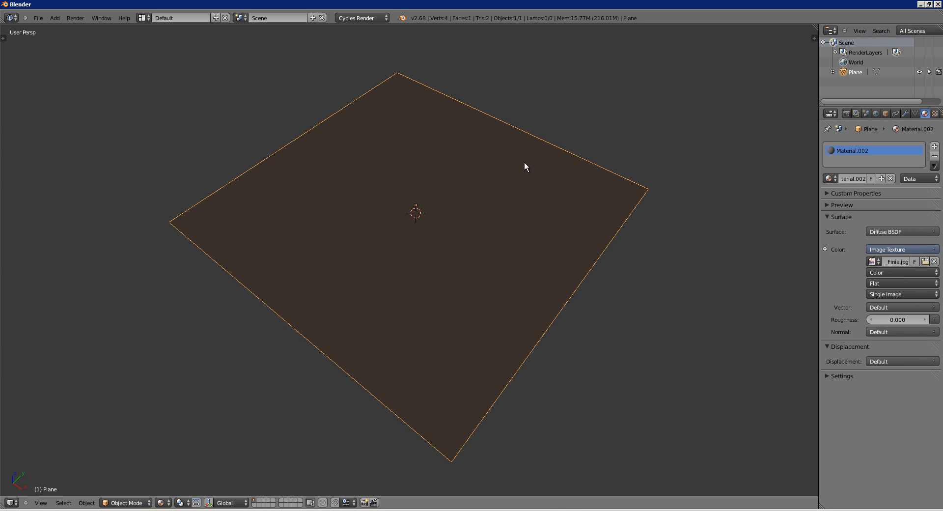
{"action": "left_click", "coordinate": [163, 502]}
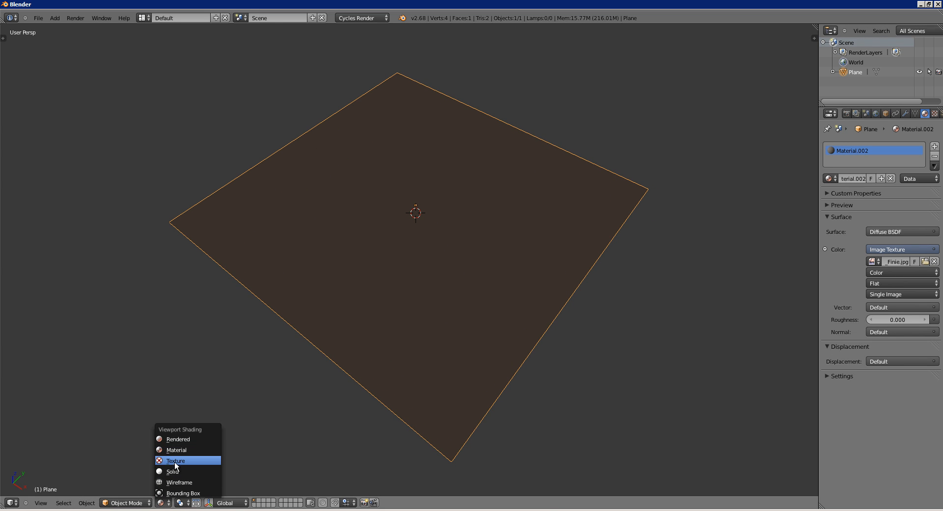
{"action": "left_click", "coordinate": [175, 460]}
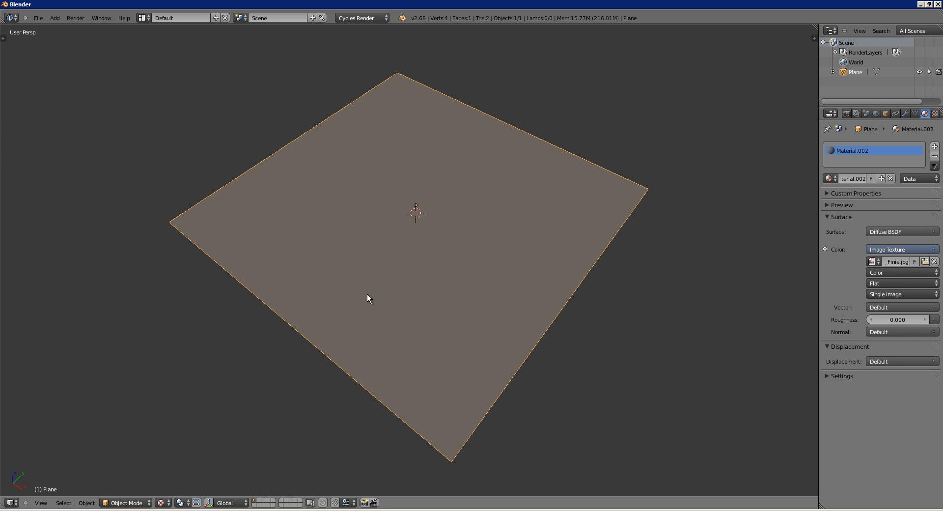
{"action": "left_click_drag", "start_coordinate": [366, 294], "coordinate": [377, 293]}
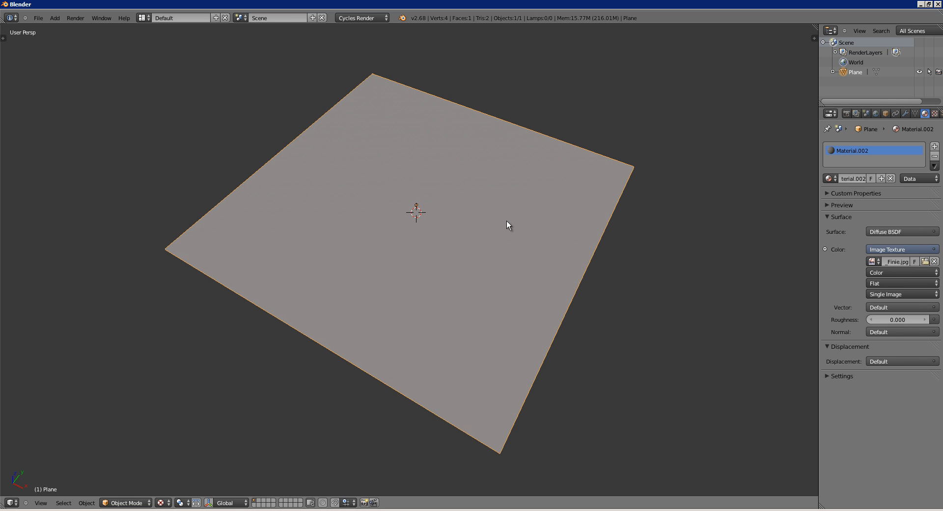
{"action": "left_click_drag", "start_coordinate": [507, 224], "coordinate": [592, 171]}
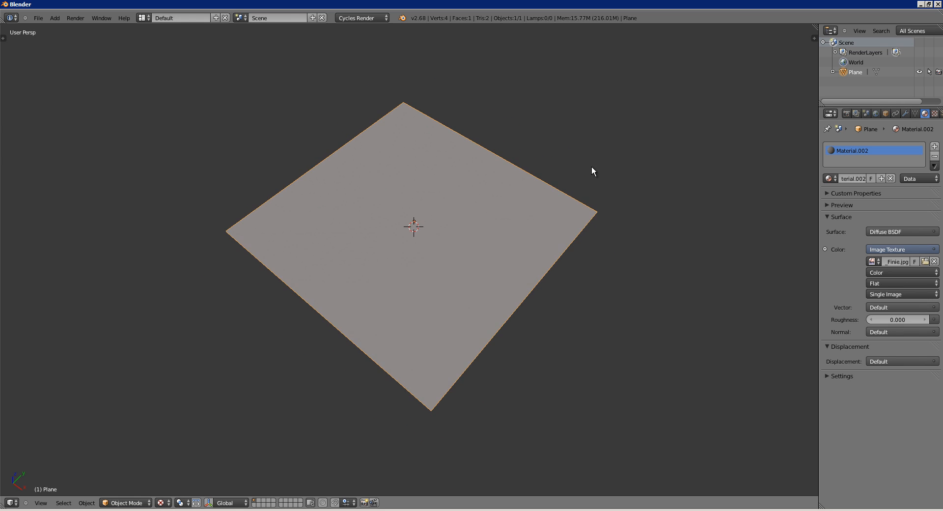
Split the 3D view in two and turn the new area into a UV/Image Editor.
{"action": "left_click_drag", "start_coordinate": [817, 33], "coordinate": [551, 88]}
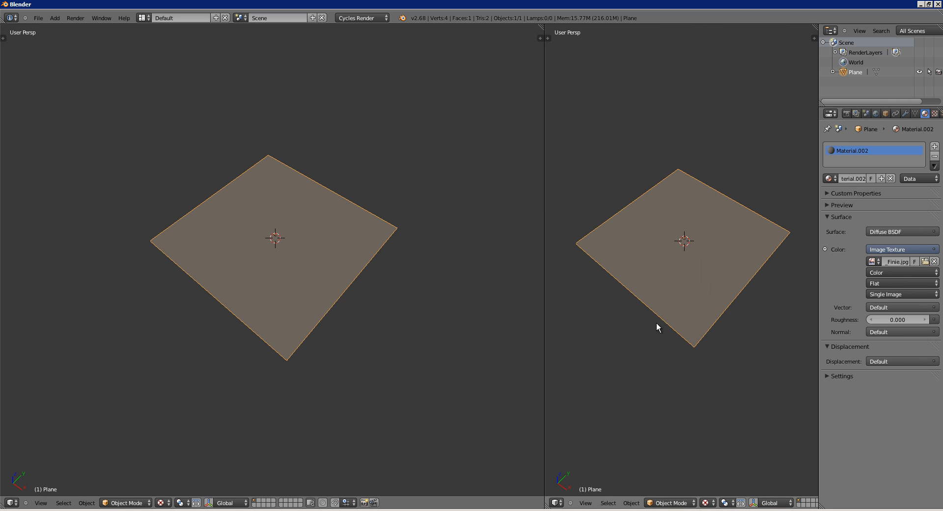
{"action": "left_click", "coordinate": [557, 502]}
{"action": "left_click", "coordinate": [564, 436]}
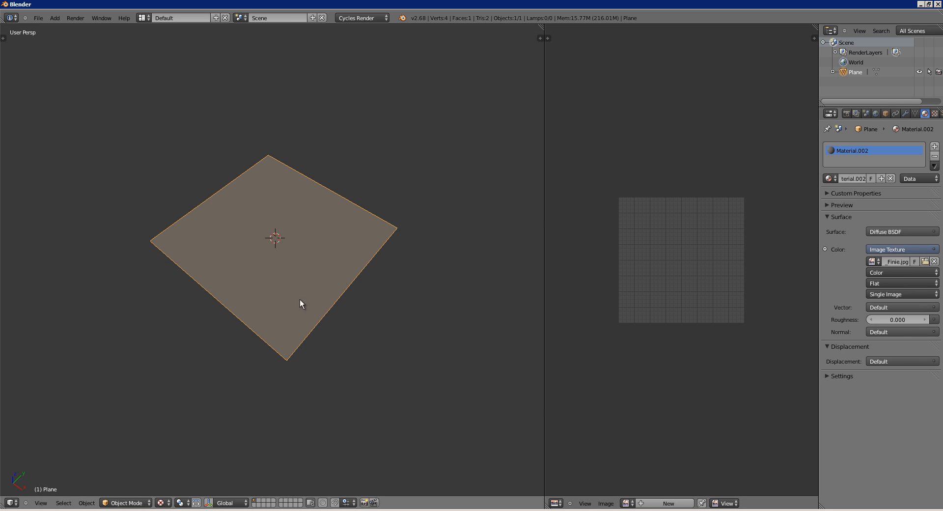
UV-unwrap the plane in Edit Mode so the gravel image maps onto it, and return to Object Mode.
{"action": "scroll", "coordinate": [267, 255], "scroll_direction": "up", "scroll_amount": 1}
{"action": "left_click_drag", "start_coordinate": [267, 254], "coordinate": [350, 238]}
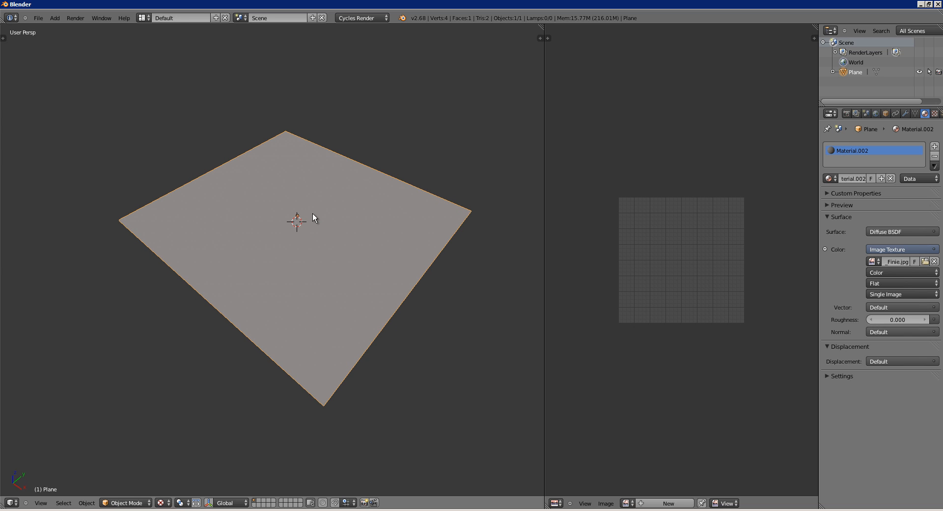
{"action": "key", "text": "Tab"}
{"action": "left_click_drag", "start_coordinate": [307, 229], "coordinate": [292, 234]}
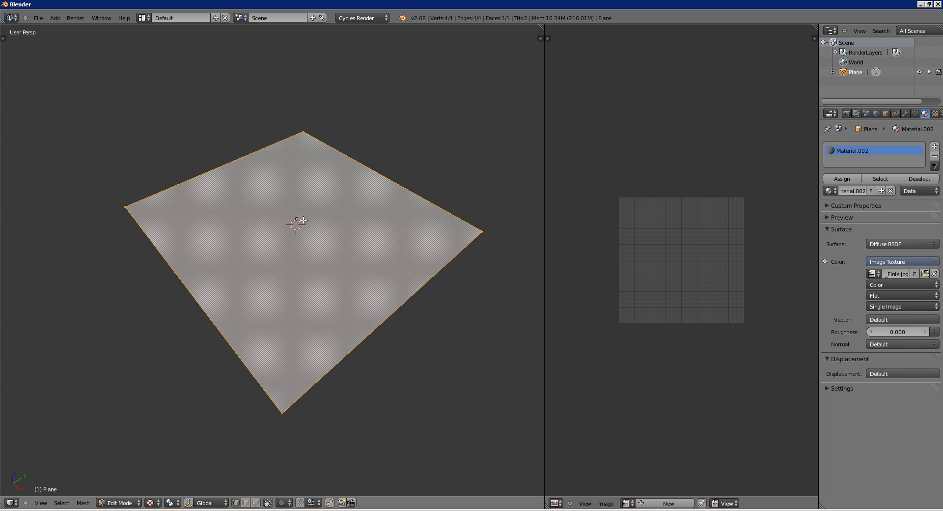
{"action": "key", "text": "u"}
{"action": "left_click_drag", "start_coordinate": [248, 220], "coordinate": [432, 147]}
{"action": "key", "text": "Tab"}
{"action": "scroll", "coordinate": [249, 264], "scroll_direction": "up", "scroll_amount": 3}
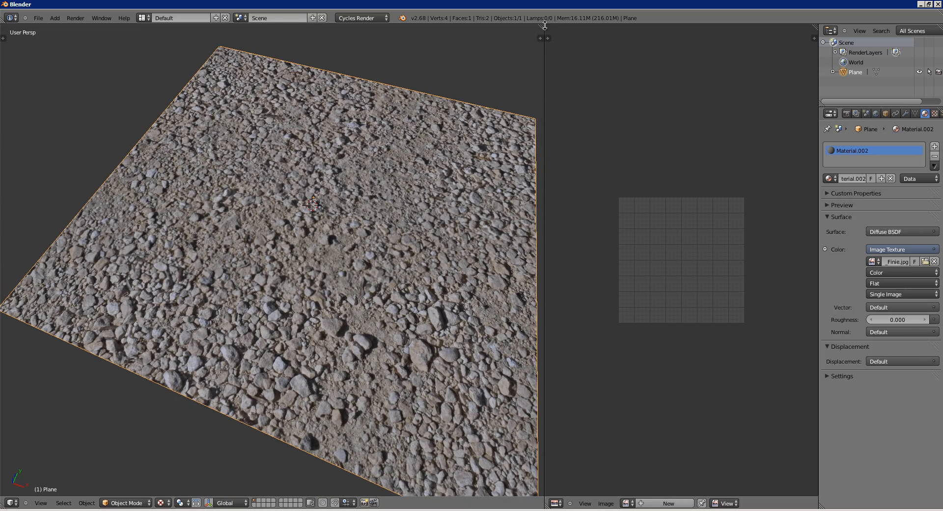
Join the empty image editor area back into the 3D view and look over the textured plane.
{"action": "left_click_drag", "start_coordinate": [545, 25], "coordinate": [739, 21]}
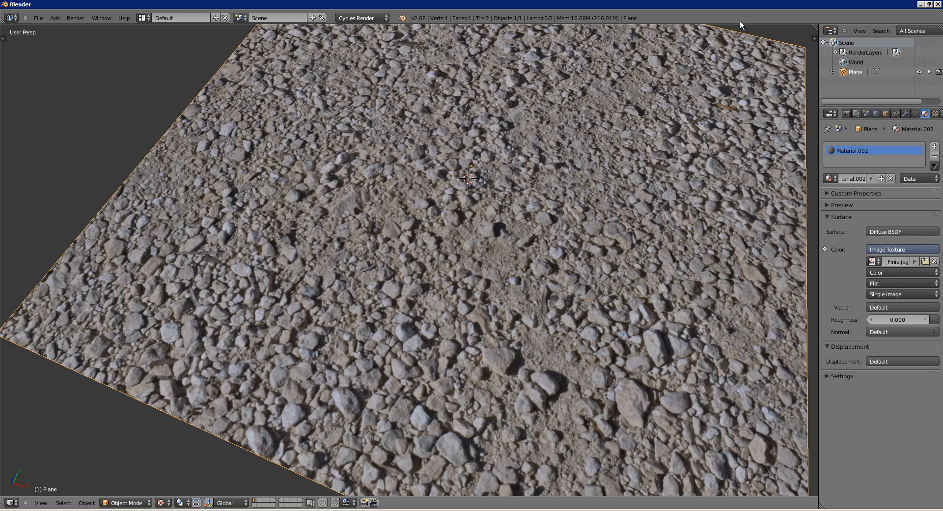
{"action": "scroll", "coordinate": [659, 170], "scroll_direction": "down", "scroll_amount": 3}
{"action": "left_click_drag", "start_coordinate": [536, 228], "coordinate": [490, 228]}
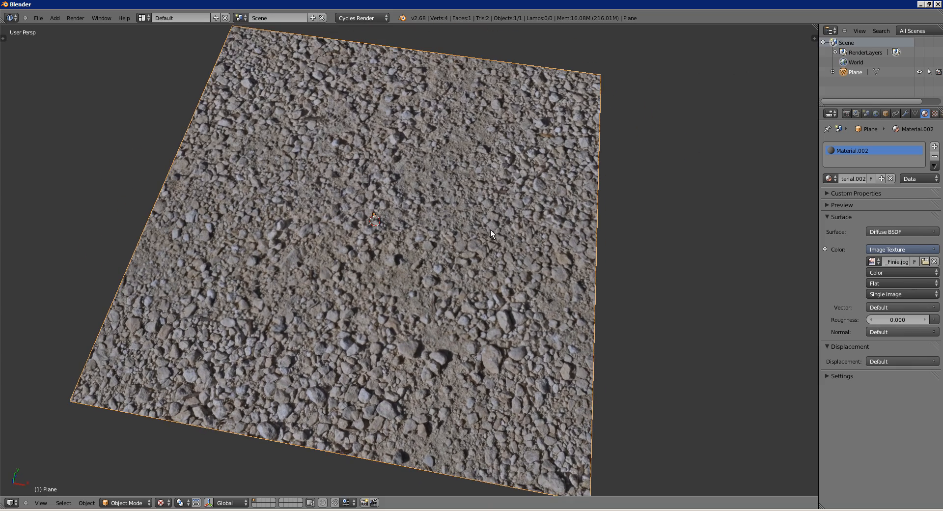
{"action": "scroll", "coordinate": [925, 117], "scroll_direction": "down", "scroll_amount": 2}
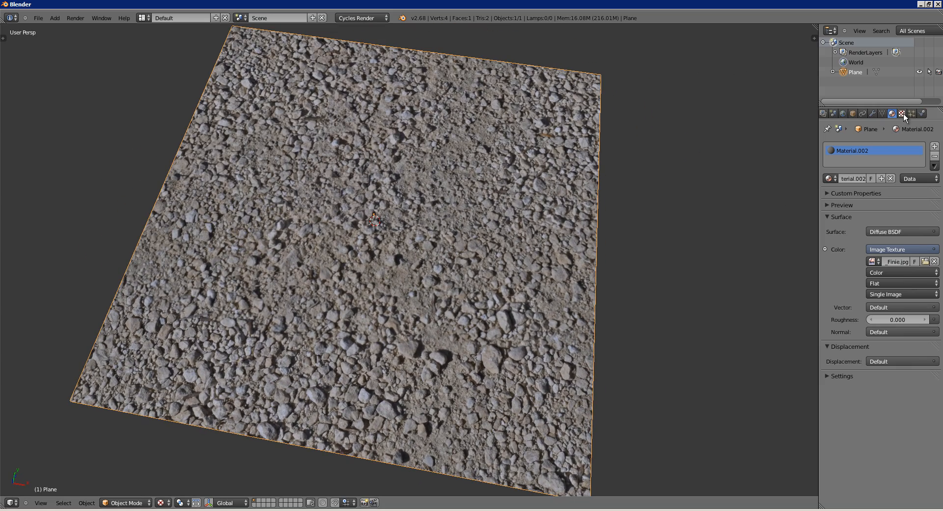
Set the image texture's mapping scale to 3 in X and Y, and check the tiled gravel across the plane.
{"action": "left_click", "coordinate": [903, 114]}
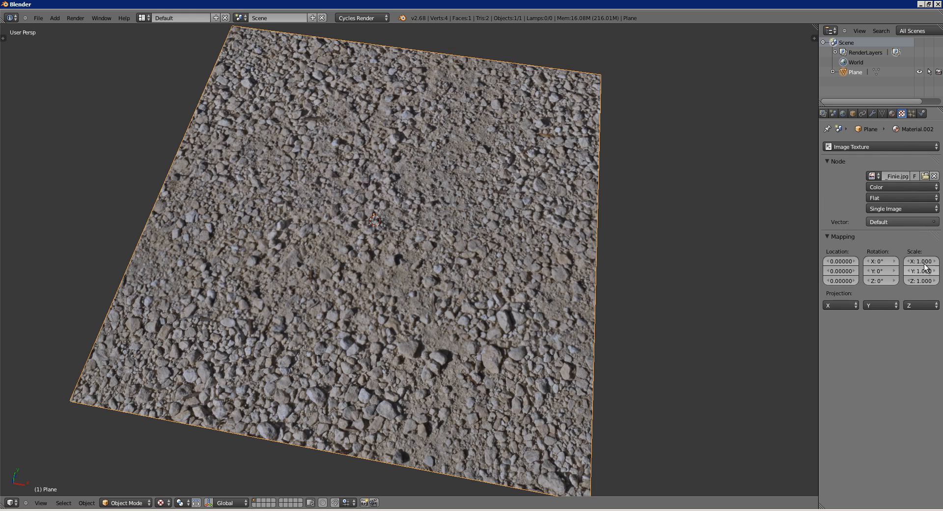
{"action": "left_click", "coordinate": [919, 262]}
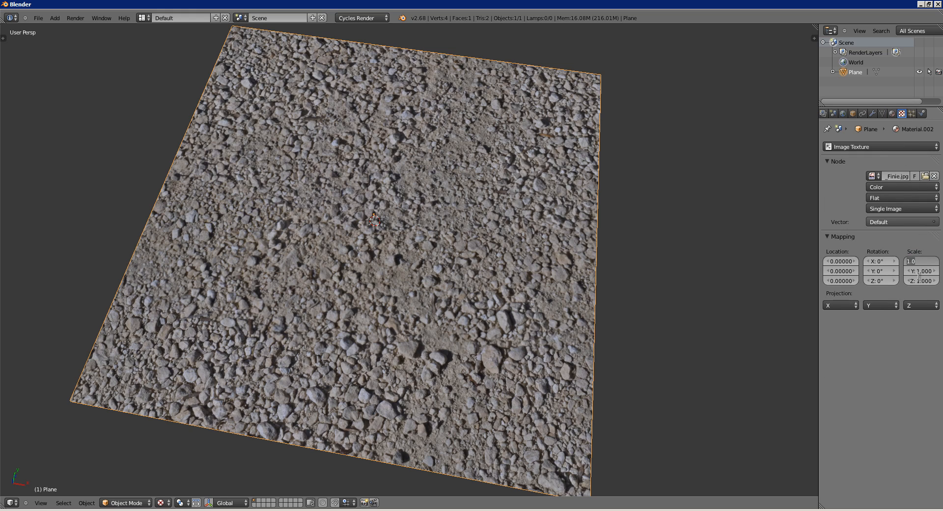
{"action": "left_click", "coordinate": [921, 271]}
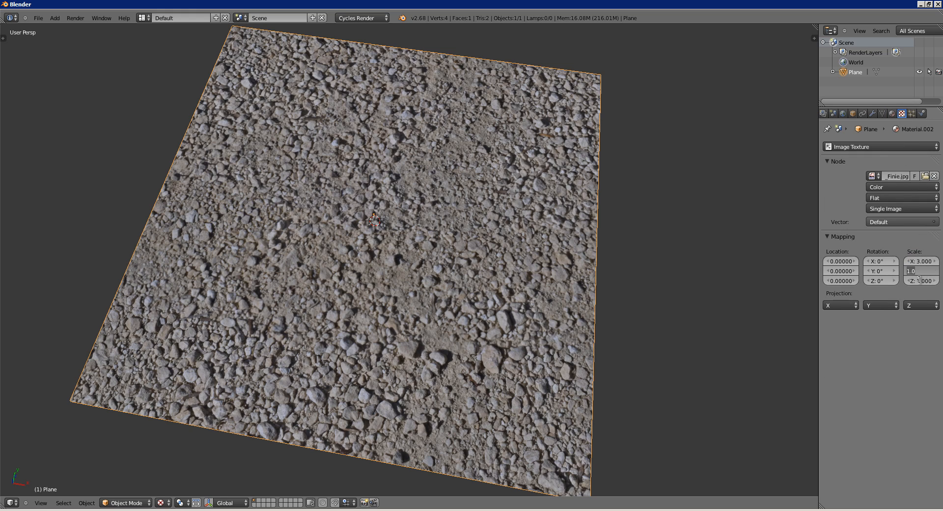
{"action": "key", "text": "Return"}
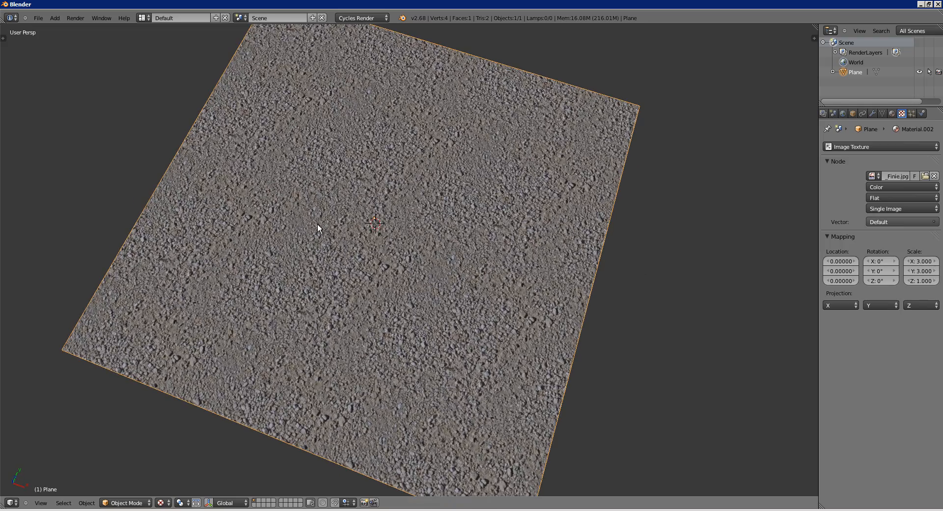
{"action": "scroll", "coordinate": [334, 228], "scroll_direction": "up", "scroll_amount": 2}
{"action": "left_click_drag", "start_coordinate": [350, 231], "coordinate": [315, 286]}
{"action": "scroll", "coordinate": [397, 265], "scroll_direction": "down", "scroll_amount": 3}
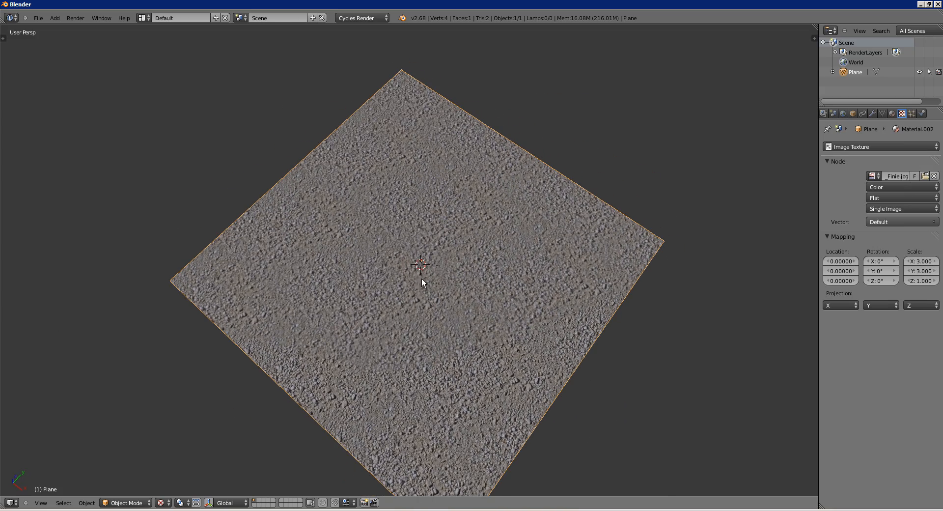
Examine the tiled gravel plane from several angles and distances for visible repetition.
{"action": "left_click_drag", "start_coordinate": [422, 279], "coordinate": [404, 292]}
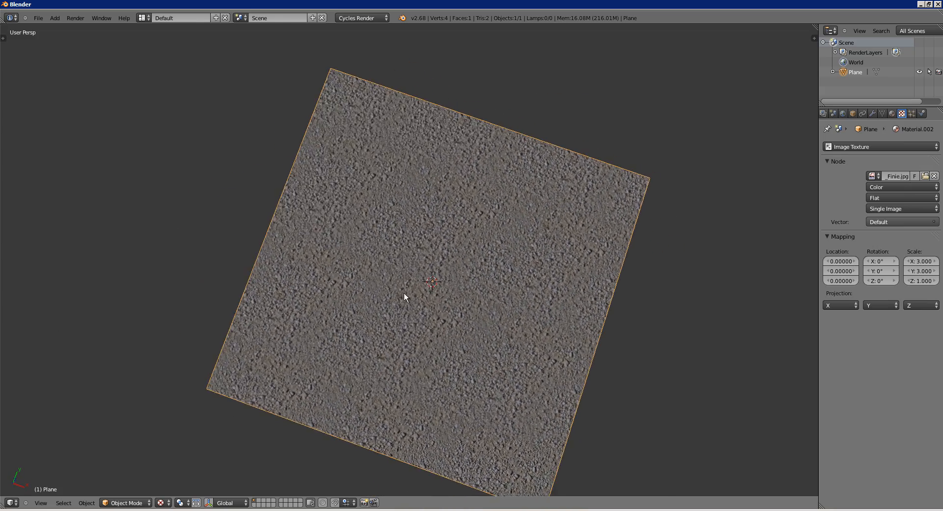
{"action": "scroll", "coordinate": [400, 251], "scroll_direction": "up", "scroll_amount": 5}
{"action": "left_click_drag", "start_coordinate": [401, 247], "coordinate": [363, 260]}
{"action": "scroll", "coordinate": [431, 252], "scroll_direction": "up", "scroll_amount": 1}
{"action": "scroll", "coordinate": [429, 250], "scroll_direction": "up", "scroll_amount": 2}
{"action": "left_click_drag", "start_coordinate": [430, 250], "coordinate": [458, 274]}
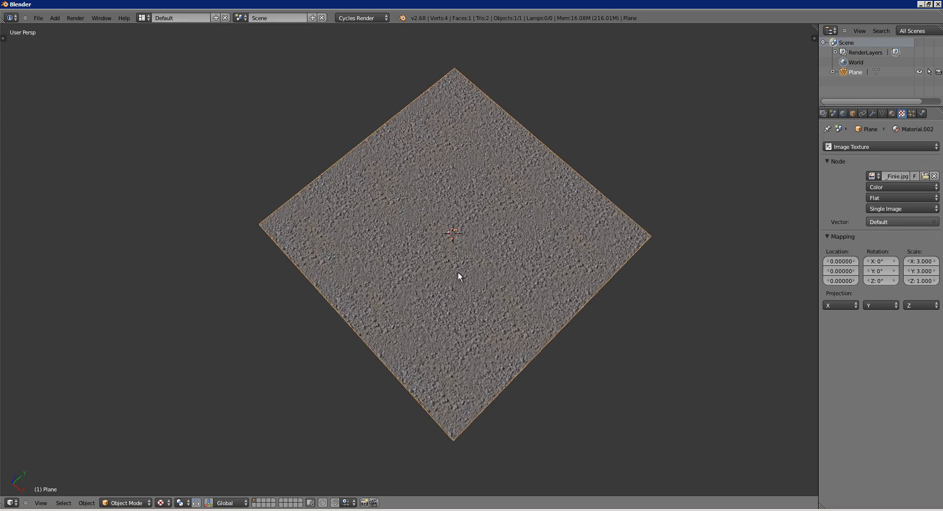
{"action": "scroll", "coordinate": [476, 261], "scroll_direction": "up", "scroll_amount": 8}
{"action": "scroll", "coordinate": [493, 237], "scroll_direction": "down", "scroll_amount": 6}
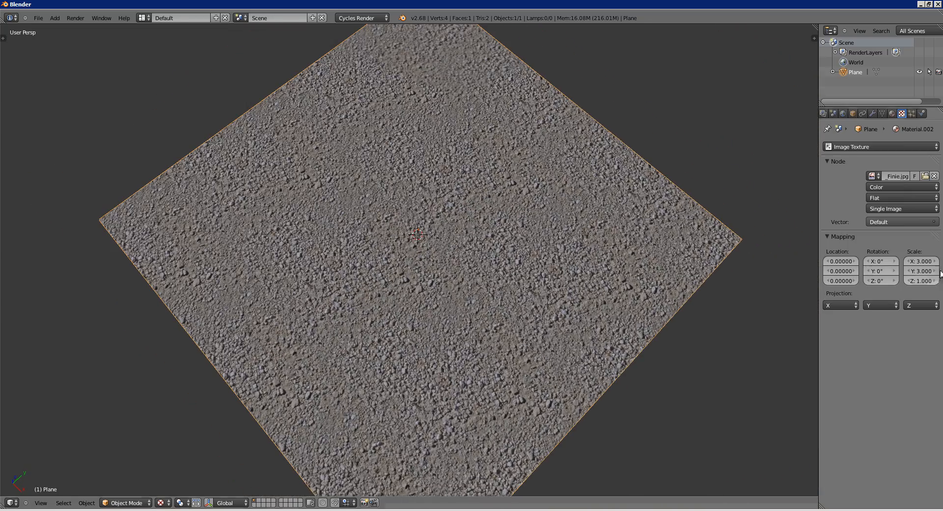
Set the image texture's mapping scale to 5 in X and Y and check the denser tiling on the plane.
{"action": "left_click", "coordinate": [919, 261]}
{"action": "type", "text": "5"}
{"action": "key", "text": "Tab"}
{"action": "type", "text": "5"}
{"action": "key", "text": "Return"}
{"action": "left_click_drag", "start_coordinate": [395, 244], "coordinate": [599, 251]}
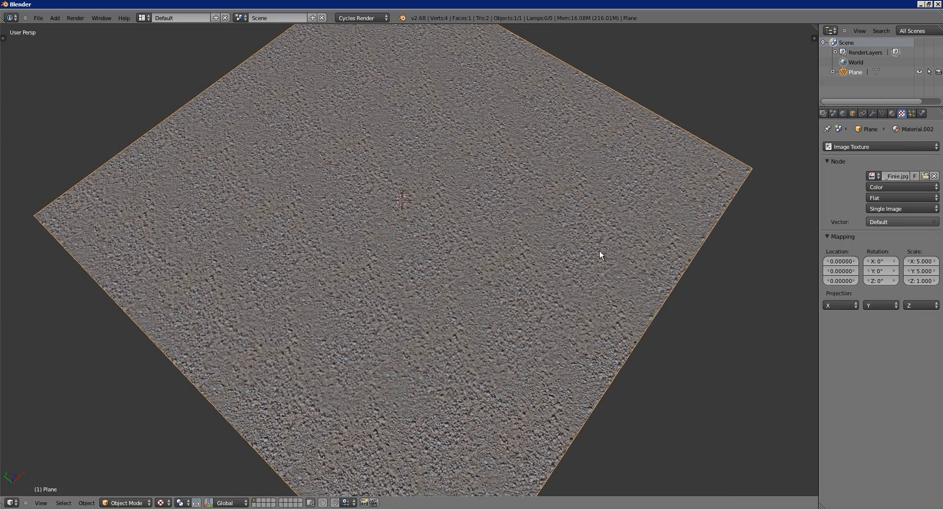
{"action": "scroll", "coordinate": [491, 241], "scroll_direction": "down", "scroll_amount": 3}
{"action": "scroll", "coordinate": [491, 241], "scroll_direction": "up", "scroll_amount": 2}
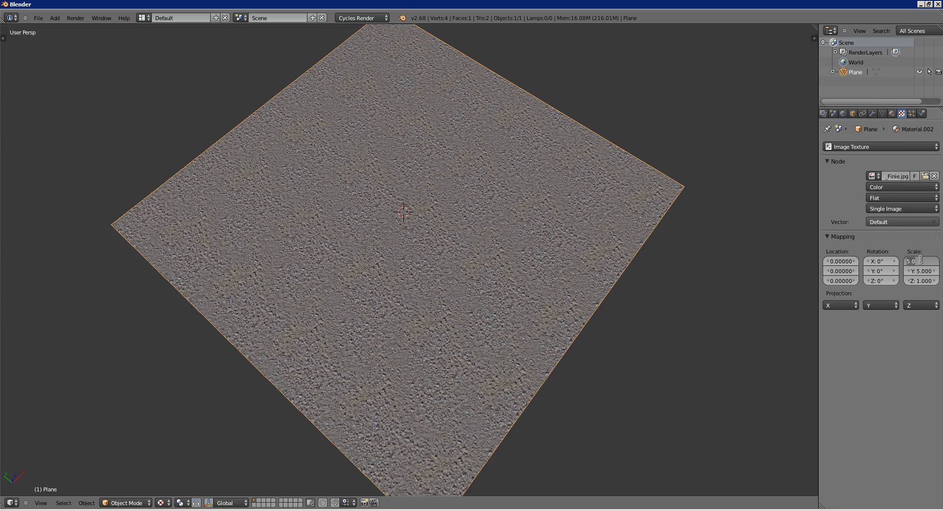
Set the image texture's mapping scale to 20 in X and Y.
{"action": "type", "text": "20"}
{"action": "key", "text": "Tab"}
{"action": "type", "text": "20"}
{"action": "key", "text": "Return"}
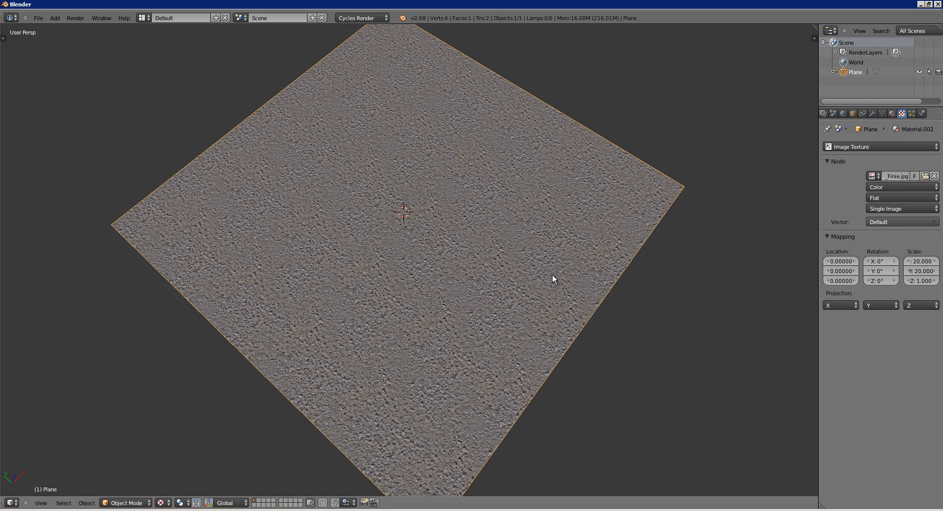
Inspect the densely tiled gravel from close up and far away, looking for seams and repeating patterns.
{"action": "left_click_drag", "start_coordinate": [551, 275], "coordinate": [449, 267]}
{"action": "scroll", "coordinate": [449, 267], "scroll_direction": "up", "scroll_amount": 4}
{"action": "left_click_drag", "start_coordinate": [500, 231], "coordinate": [375, 294]}
{"action": "left_click_drag", "start_coordinate": [380, 238], "coordinate": [406, 222]}
{"action": "left_click_drag", "start_coordinate": [330, 244], "coordinate": [358, 182]}
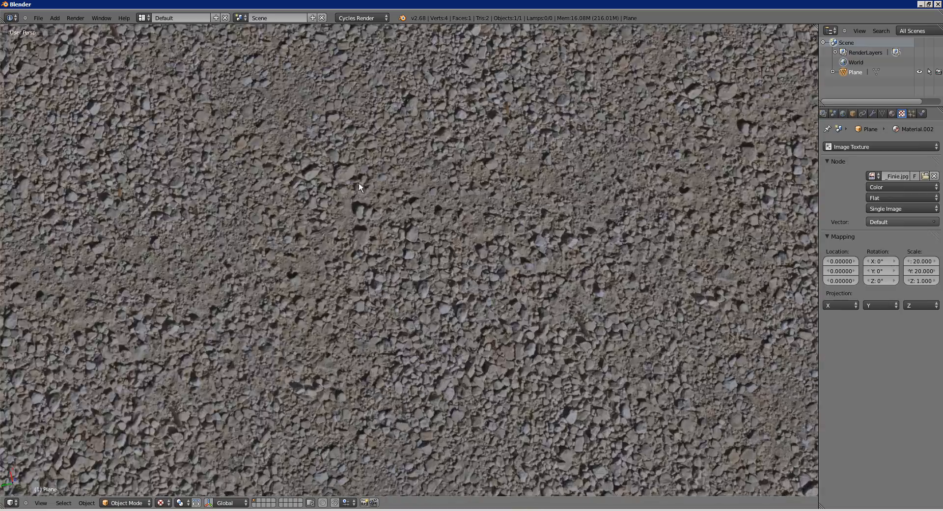
{"action": "scroll", "coordinate": [340, 210], "scroll_direction": "up", "scroll_amount": 4}
{"action": "scroll", "coordinate": [287, 132], "scroll_direction": "down", "scroll_amount": 8}
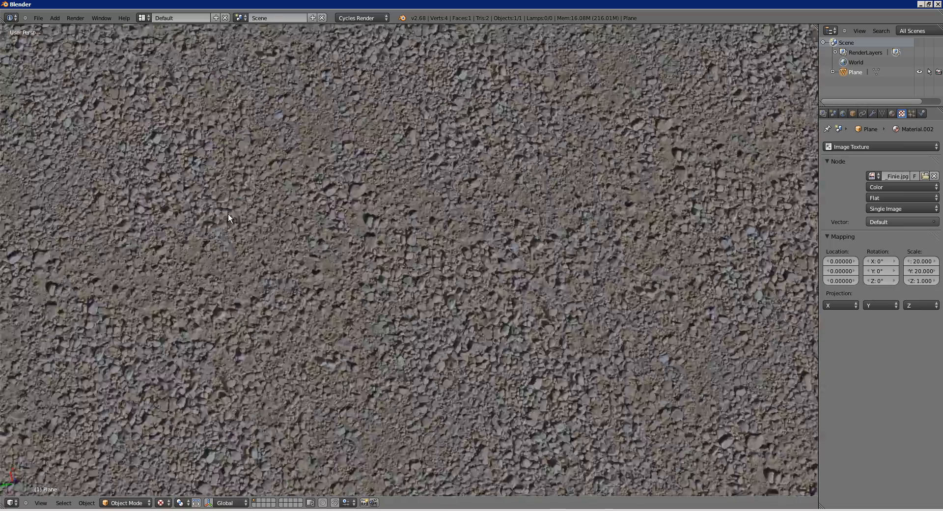
{"action": "scroll", "coordinate": [364, 259], "scroll_direction": "up", "scroll_amount": 3}
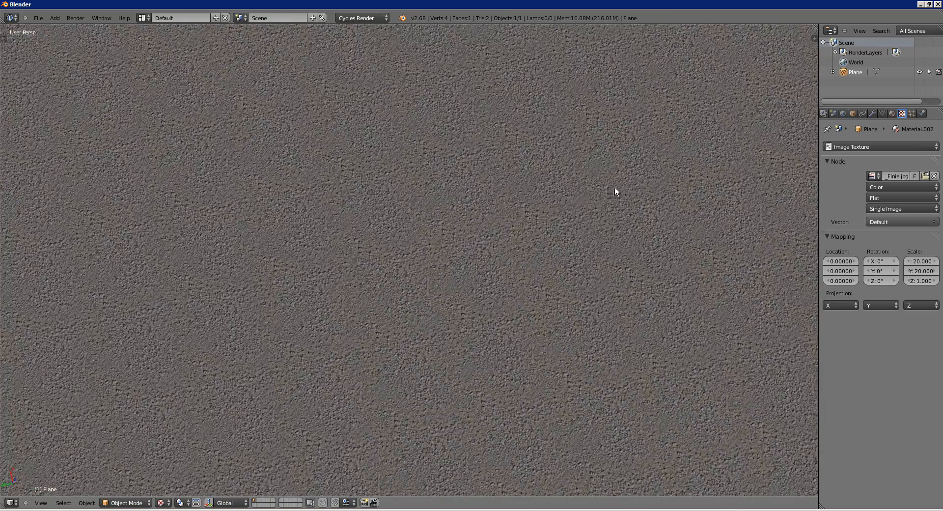
{"action": "left_click_drag", "start_coordinate": [652, 163], "coordinate": [679, 152]}
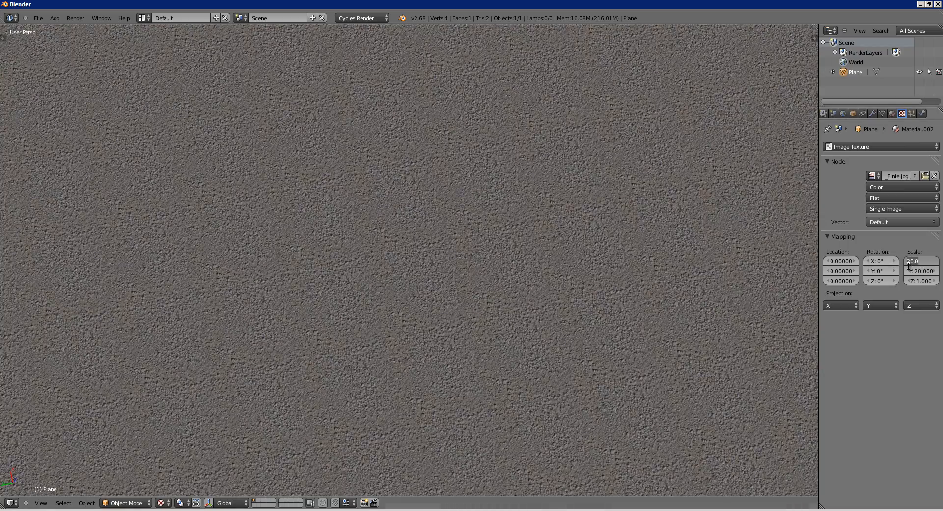
Set the image texture's mapping scale to 5 in X and Y.
{"action": "key", "text": "Tab"}
{"action": "type", "text": "5"}
{"action": "key", "text": "Return"}
{"action": "scroll", "coordinate": [506, 211], "scroll_direction": "down", "scroll_amount": 6}
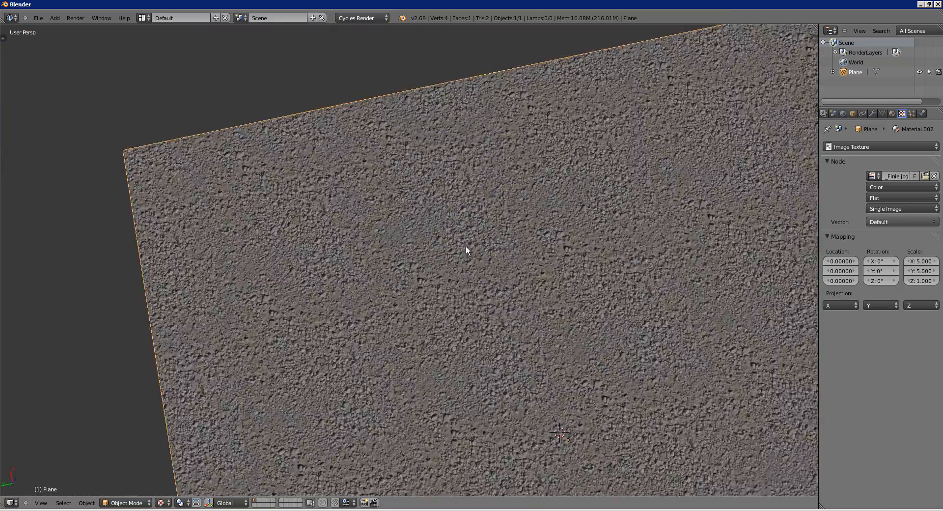
Examine the plane's gravel from oblique and close viewpoints for distinctive stones or shadows that repeat in each tile.
{"action": "left_click_drag", "start_coordinate": [528, 313], "coordinate": [462, 279]}
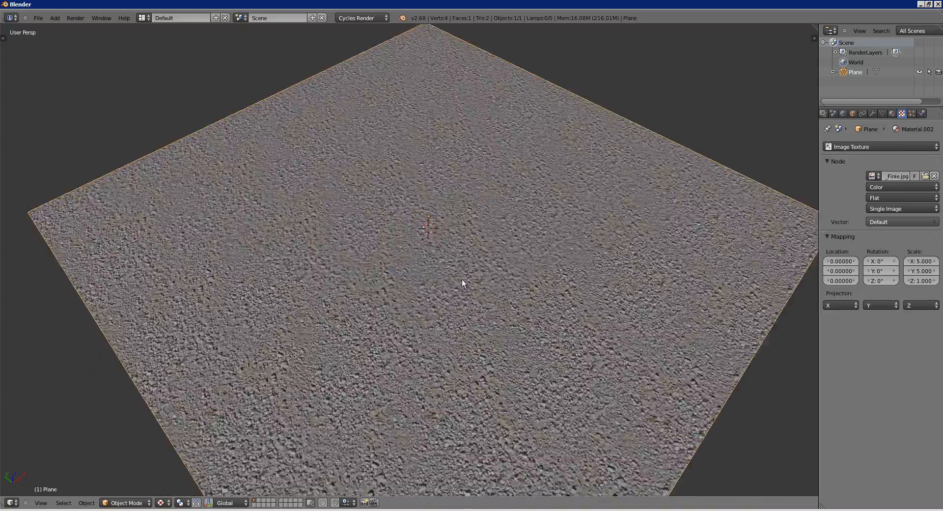
{"action": "scroll", "coordinate": [456, 278], "scroll_direction": "up", "scroll_amount": 2}
{"action": "left_click_drag", "start_coordinate": [367, 260], "coordinate": [434, 273]}
{"action": "left_click_drag", "start_coordinate": [314, 281], "coordinate": [422, 296]}
{"action": "scroll", "coordinate": [347, 335], "scroll_direction": "up", "scroll_amount": 2}
{"action": "scroll", "coordinate": [442, 290], "scroll_direction": "up", "scroll_amount": 3}
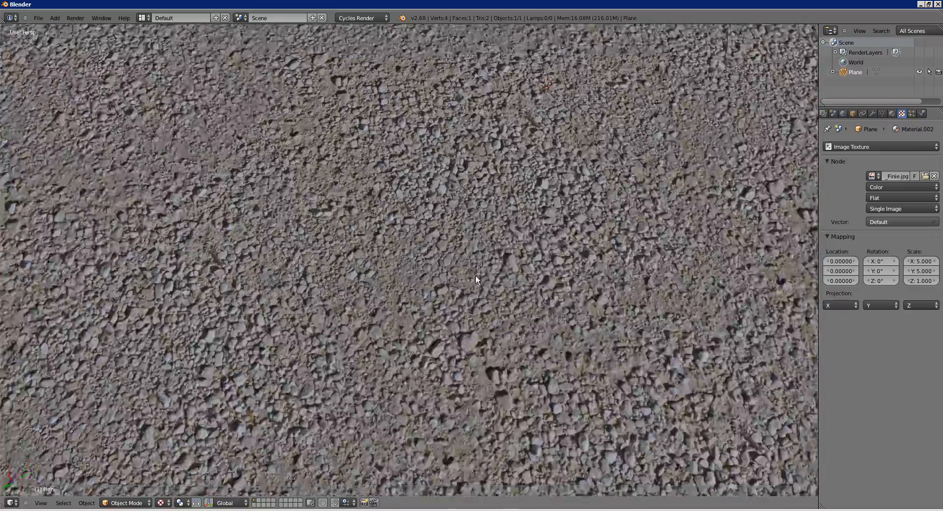
{"action": "left_click_drag", "start_coordinate": [475, 276], "coordinate": [438, 302]}
{"action": "scroll", "coordinate": [408, 299], "scroll_direction": "up", "scroll_amount": 4}
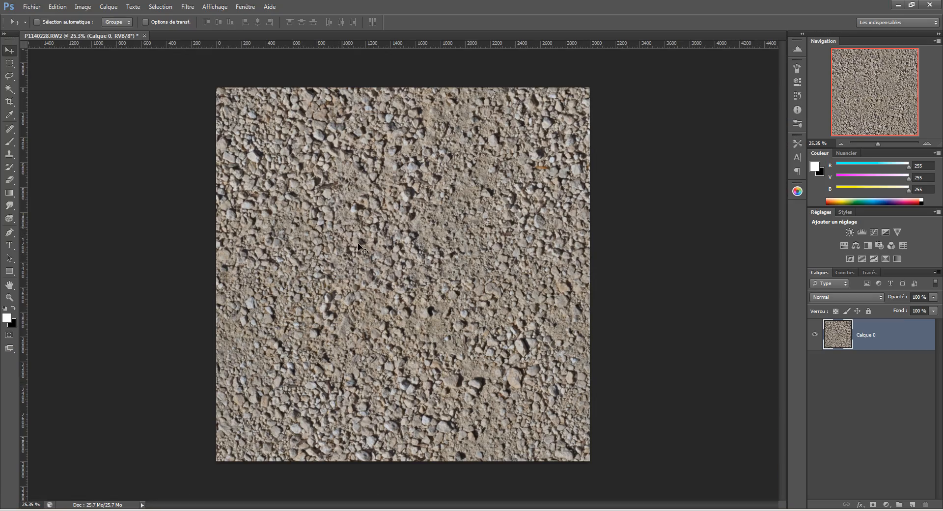
In Photoshop, use the Clone Stamp to cover the dark shadows around the large stones in the lower part of the gravel image.
{"action": "key", "text": "s"}
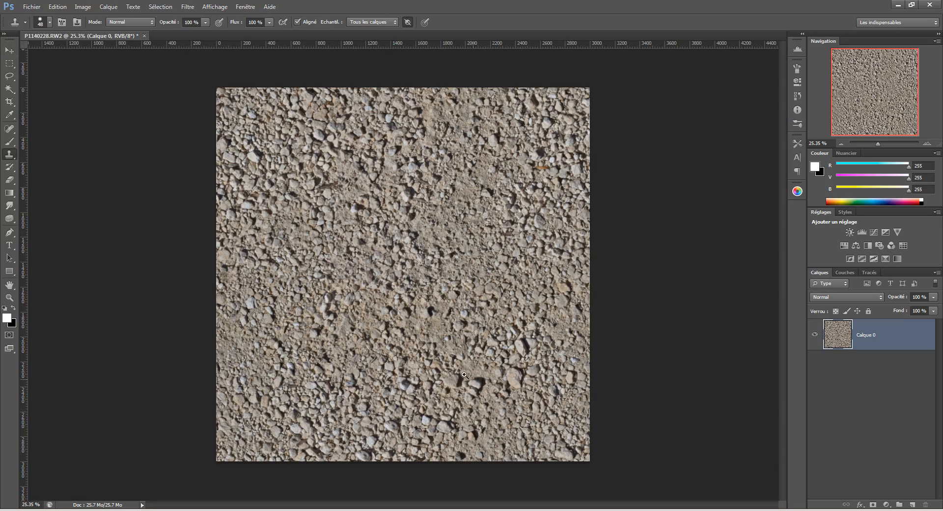
{"action": "left_click_drag", "start_coordinate": [464, 374], "coordinate": [498, 385]}
{"action": "mouse_move", "coordinate": [542, 413]}
{"action": "left_mouse_down"}
{"action": "mouse_move", "coordinate": [512, 370]}
{"action": "mouse_move", "coordinate": [525, 361]}
{"action": "left_mouse_up"}
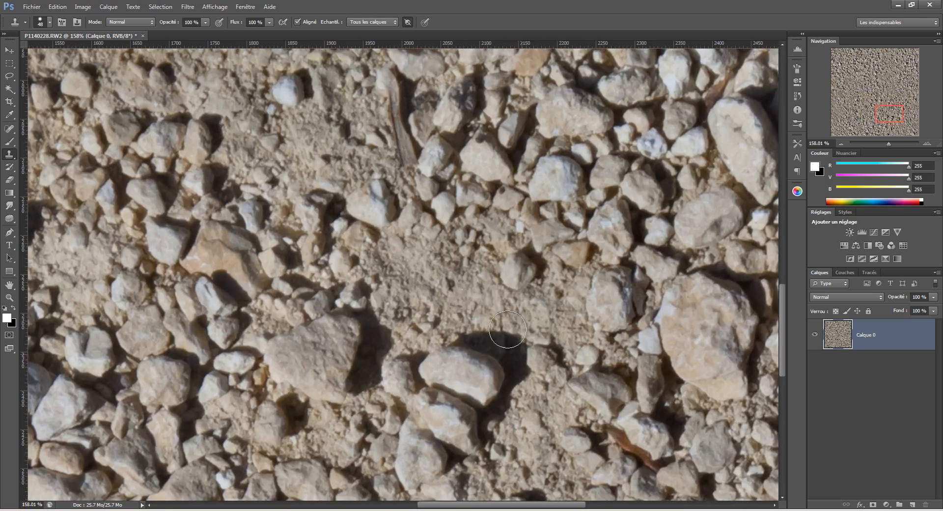
{"action": "mouse_move", "coordinate": [467, 299]}
{"action": "left_mouse_down"}
{"action": "mouse_move", "coordinate": [452, 300]}
{"action": "mouse_move", "coordinate": [492, 301]}
{"action": "left_mouse_up"}
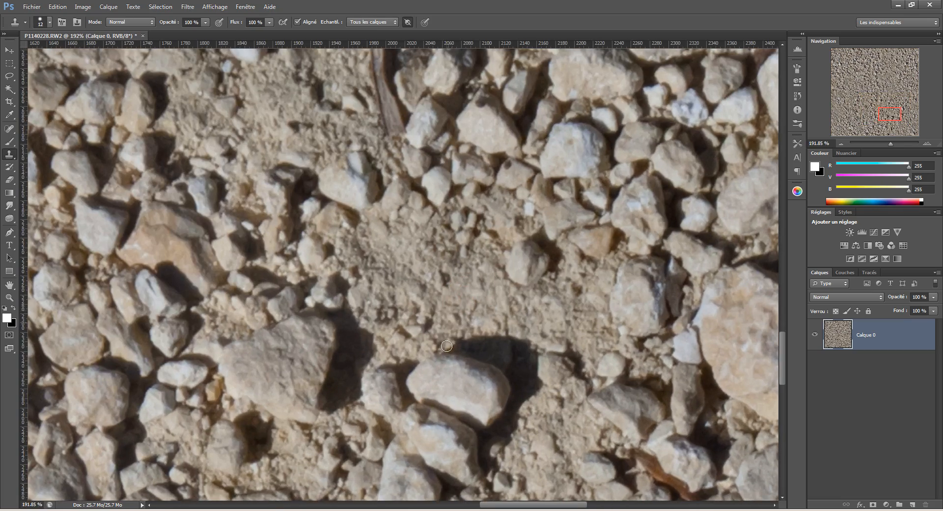
{"action": "mouse_move", "coordinate": [446, 346]}
{"action": "left_mouse_down"}
{"action": "mouse_move", "coordinate": [513, 342]}
{"action": "mouse_move", "coordinate": [530, 360]}
{"action": "mouse_move", "coordinate": [470, 348]}
{"action": "mouse_move", "coordinate": [523, 354]}
{"action": "mouse_move", "coordinate": [513, 360]}
{"action": "mouse_move", "coordinate": [526, 371]}
{"action": "mouse_move", "coordinate": [509, 366]}
{"action": "mouse_move", "coordinate": [536, 378]}
{"action": "mouse_move", "coordinate": [516, 378]}
{"action": "mouse_move", "coordinate": [541, 432]}
{"action": "mouse_move", "coordinate": [512, 373]}
{"action": "mouse_move", "coordinate": [540, 371]}
{"action": "mouse_move", "coordinate": [516, 382]}
{"action": "mouse_move", "coordinate": [495, 357]}
{"action": "mouse_move", "coordinate": [547, 406]}
{"action": "mouse_move", "coordinate": [516, 413]}
{"action": "mouse_move", "coordinate": [512, 380]}
{"action": "mouse_move", "coordinate": [520, 416]}
{"action": "mouse_move", "coordinate": [512, 428]}
{"action": "mouse_move", "coordinate": [513, 403]}
{"action": "mouse_move", "coordinate": [517, 435]}
{"action": "left_mouse_up"}
{"action": "left_click", "coordinate": [547, 406], "text": "alt"}
{"action": "left_click_drag", "start_coordinate": [488, 409], "coordinate": [211, 361]}
{"action": "left_click_drag", "start_coordinate": [383, 337], "coordinate": [396, 329]}
Switch to Blender and examine the tiled plane from different angles for the remaining repetition in the gravel.
{"action": "key", "text": "alt+Tab"}
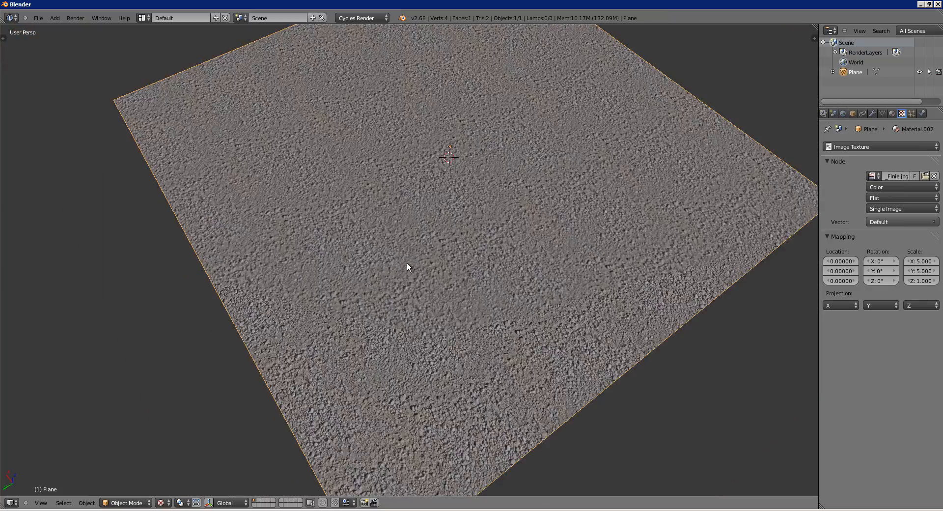
{"action": "left_click_drag", "start_coordinate": [407, 264], "coordinate": [369, 295]}
{"action": "scroll", "coordinate": [366, 273], "scroll_direction": "up", "scroll_amount": 2}
{"action": "left_click_drag", "start_coordinate": [380, 261], "coordinate": [351, 274]}
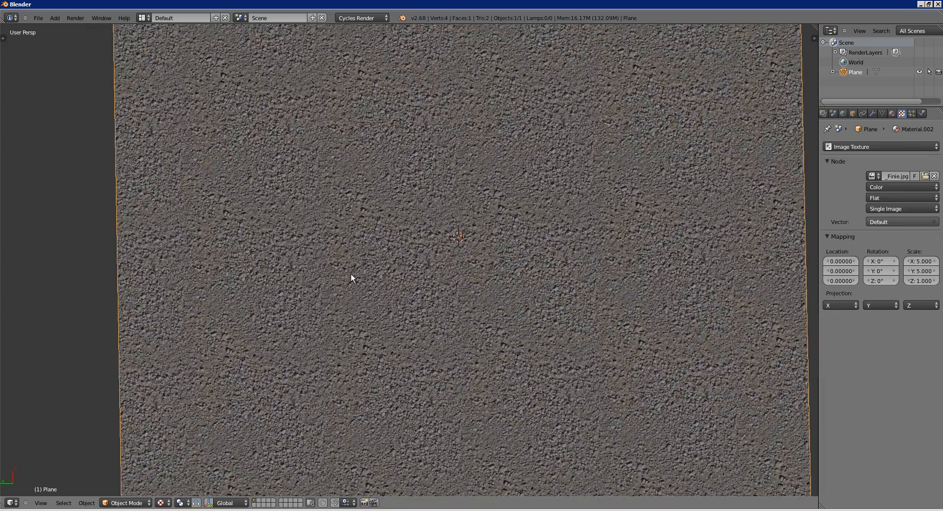
{"action": "left_click_drag", "start_coordinate": [396, 212], "coordinate": [331, 252]}
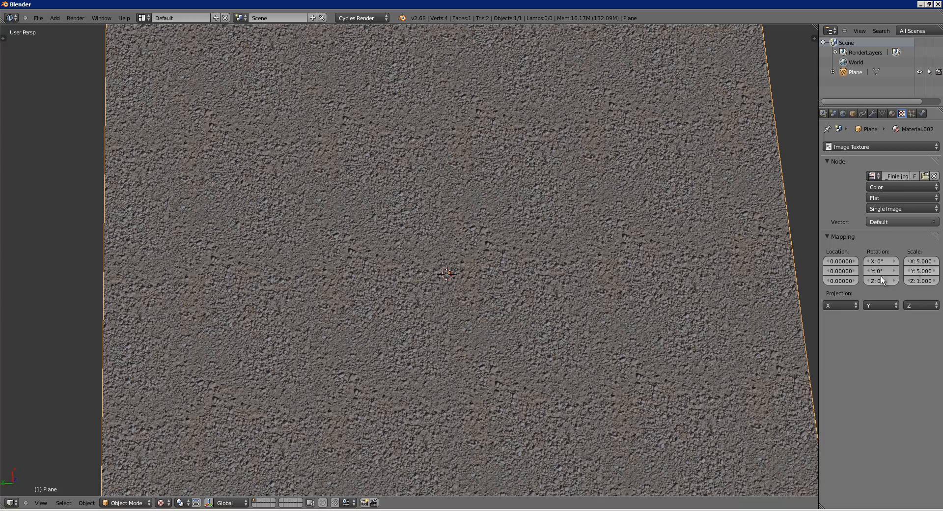
{"action": "left_click_drag", "start_coordinate": [452, 269], "coordinate": [498, 276]}
{"action": "scroll", "coordinate": [496, 277], "scroll_direction": "down", "scroll_amount": 3}
{"action": "left_click_drag", "start_coordinate": [449, 297], "coordinate": [380, 312]}
{"action": "scroll", "coordinate": [411, 270], "scroll_direction": "up", "scroll_amount": 3}
{"action": "left_click_drag", "start_coordinate": [312, 258], "coordinate": [333, 272]}
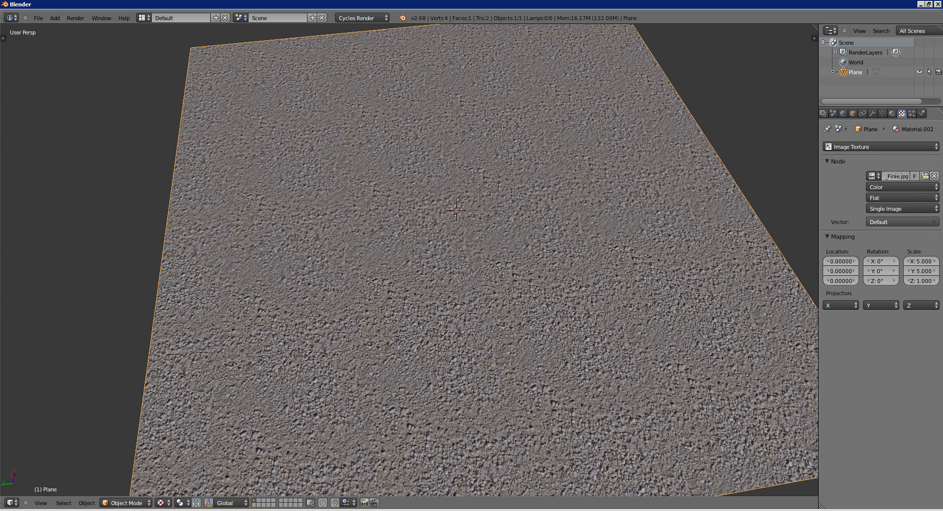
In Photoshop, preview the High Pass (Passe-haut) filter on the gravel layer at a radius of 3.7 pixels without applying it.
{"action": "left_click", "coordinate": [126, 510]}
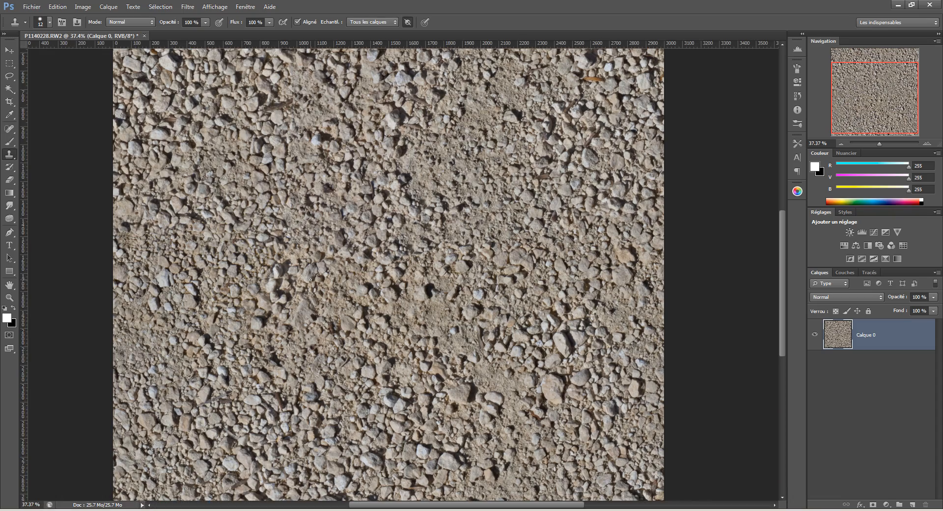
{"action": "scroll", "coordinate": [436, 273], "scroll_direction": "down", "scroll_amount": 2}
{"action": "left_click", "coordinate": [187, 7]}
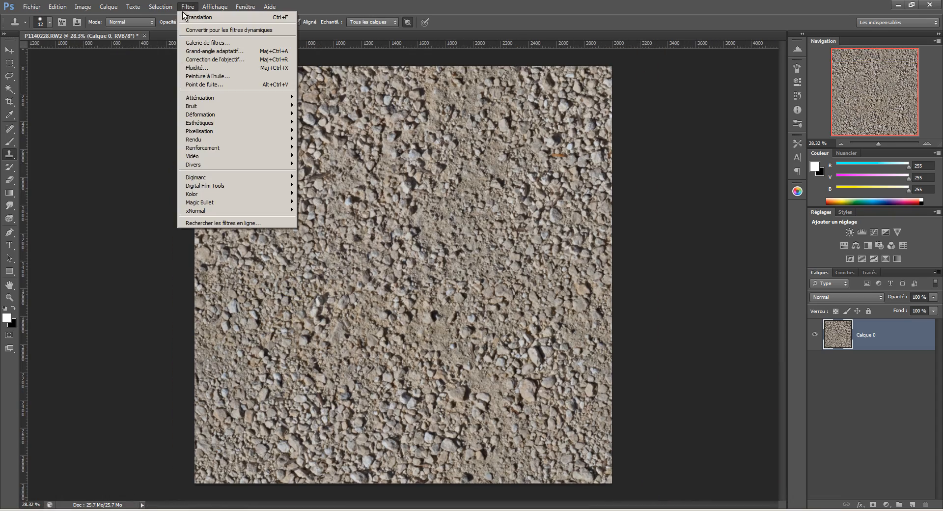
{"action": "mouse_move", "coordinate": [191, 165]}
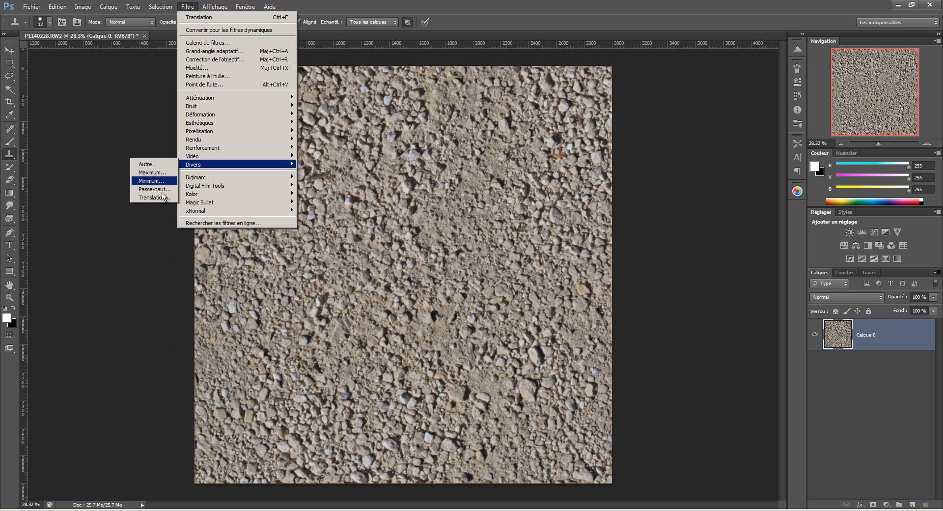
{"action": "left_click", "coordinate": [159, 190]}
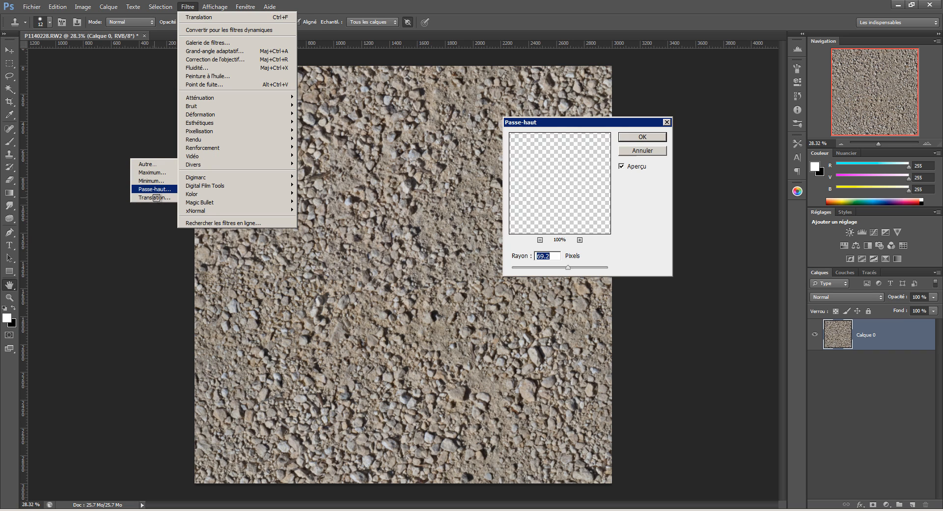
{"action": "left_click_drag", "start_coordinate": [568, 270], "coordinate": [531, 271]}
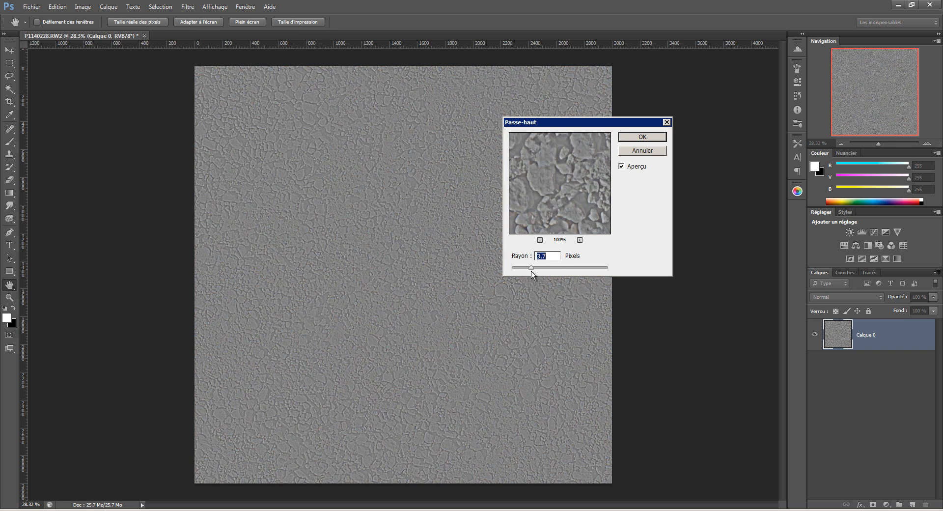
{"action": "left_click", "coordinate": [642, 151]}
{"action": "key", "text": "s"}
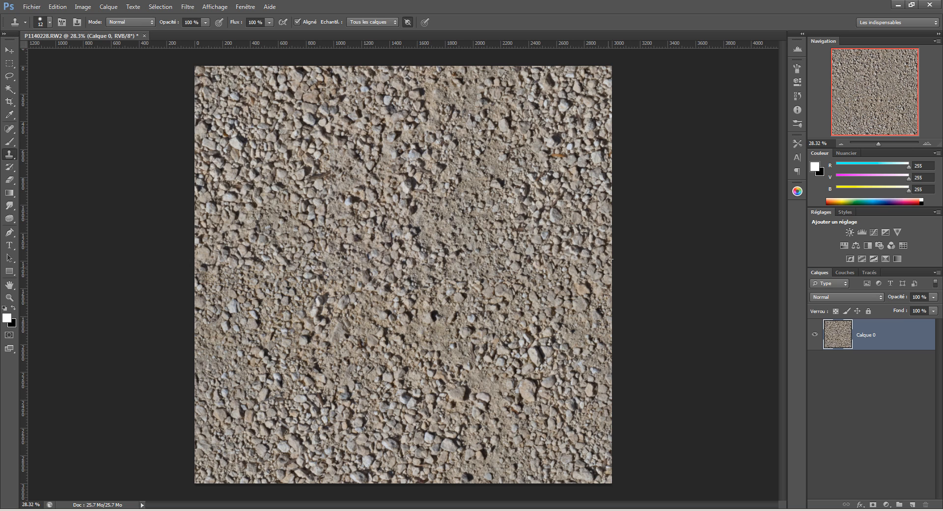
{"action": "left_click_drag", "start_coordinate": [247, 133], "coordinate": [274, 92]}
{"action": "left_click_drag", "start_coordinate": [462, 255], "coordinate": [344, 197]}
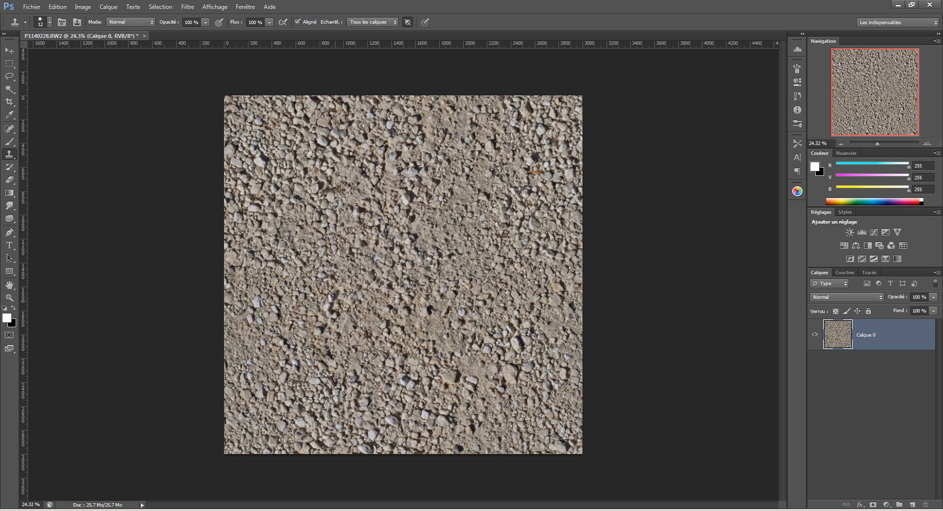
{"action": "left_click", "coordinate": [187, 6]}
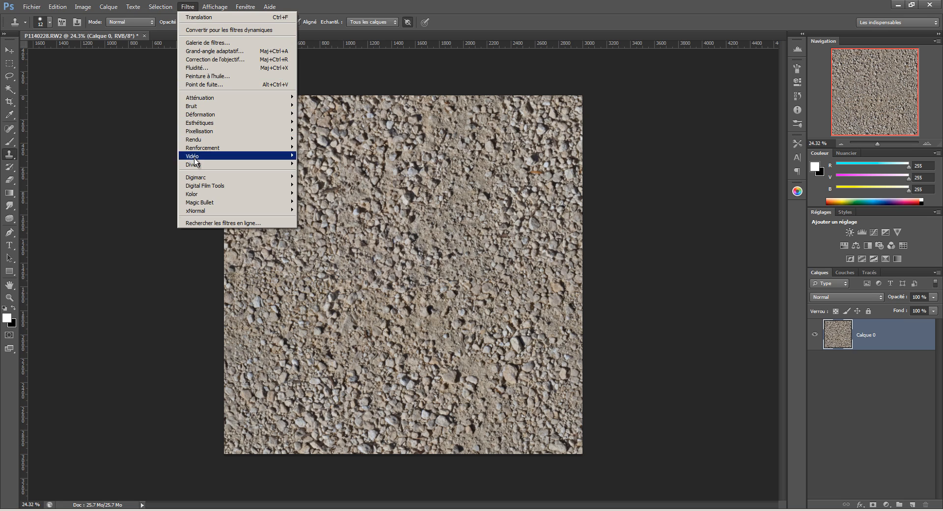
{"action": "mouse_move", "coordinate": [195, 170]}
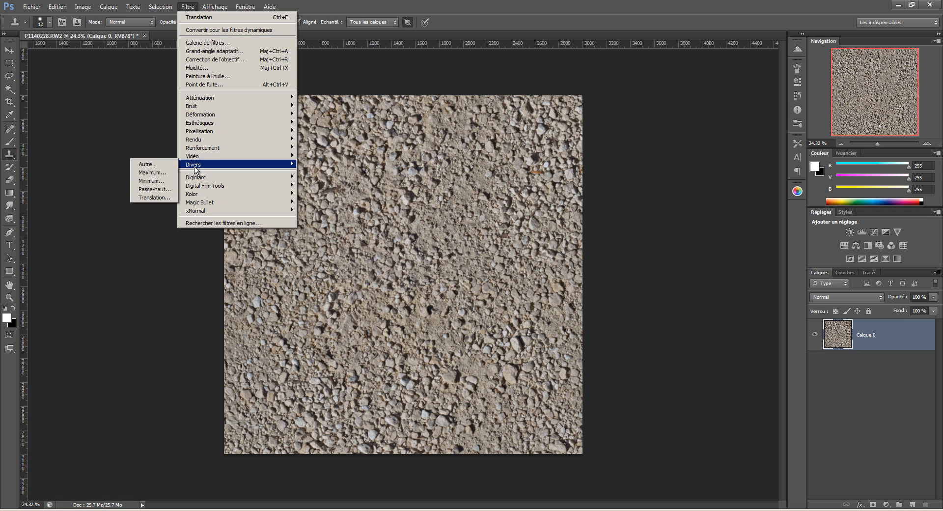
{"action": "left_click", "coordinate": [152, 305]}
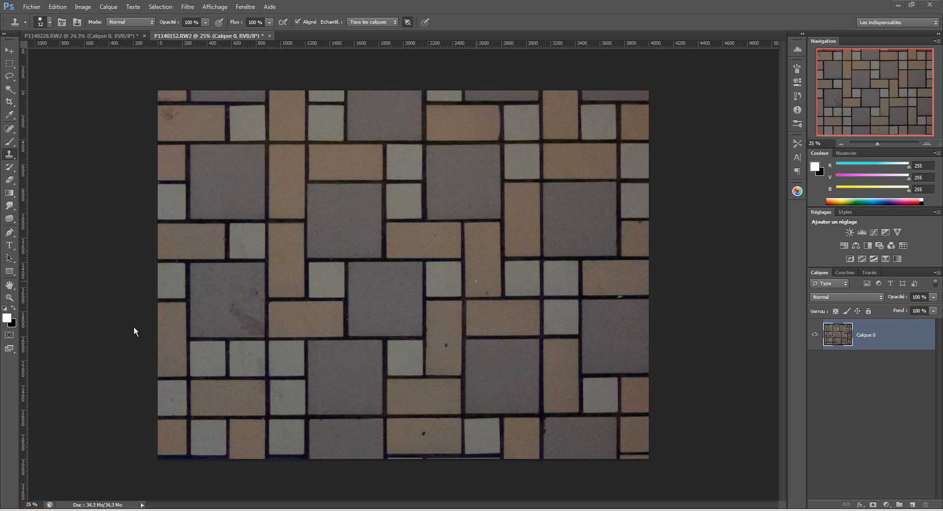
Go back from the paving image to the gravel document and inspect its stones and tone variations.
{"action": "key", "text": "ctrl+Tab"}
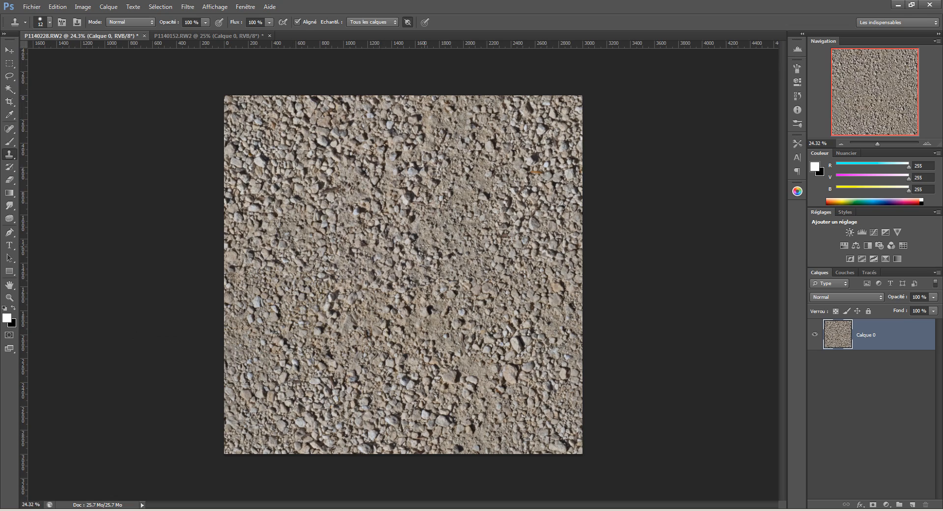
{"action": "scroll", "coordinate": [426, 245], "scroll_direction": "up", "scroll_amount": 3}
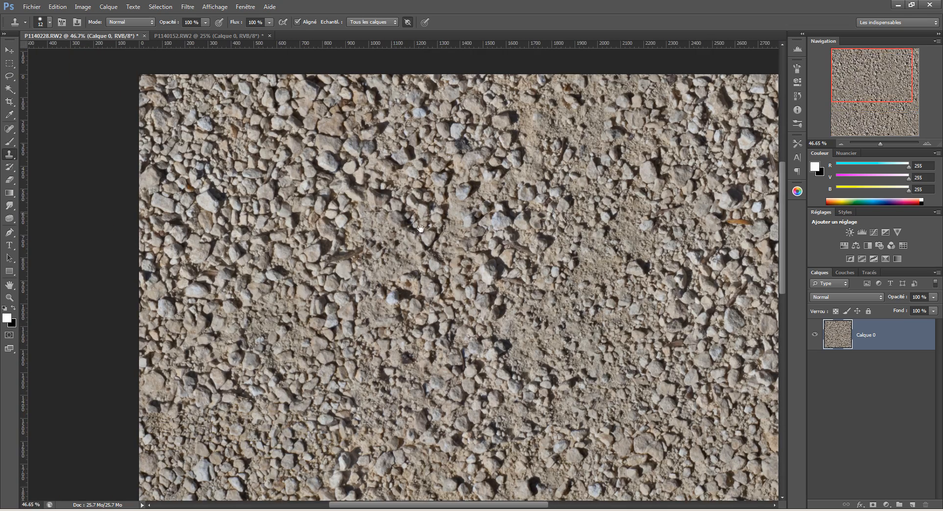
{"action": "left_click_drag", "start_coordinate": [421, 228], "coordinate": [338, 186]}
{"action": "left_click_drag", "start_coordinate": [241, 230], "coordinate": [273, 226]}
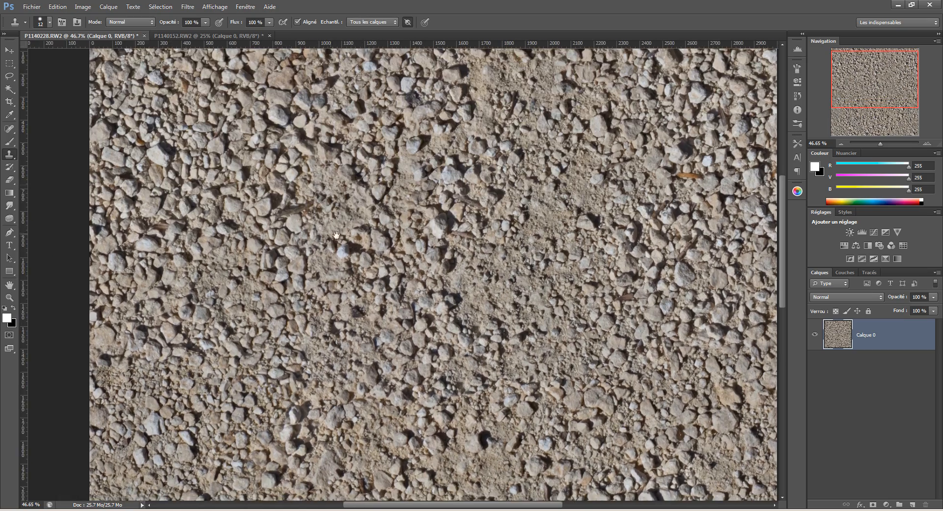
{"action": "scroll", "coordinate": [419, 283], "scroll_direction": "down", "scroll_amount": 3}
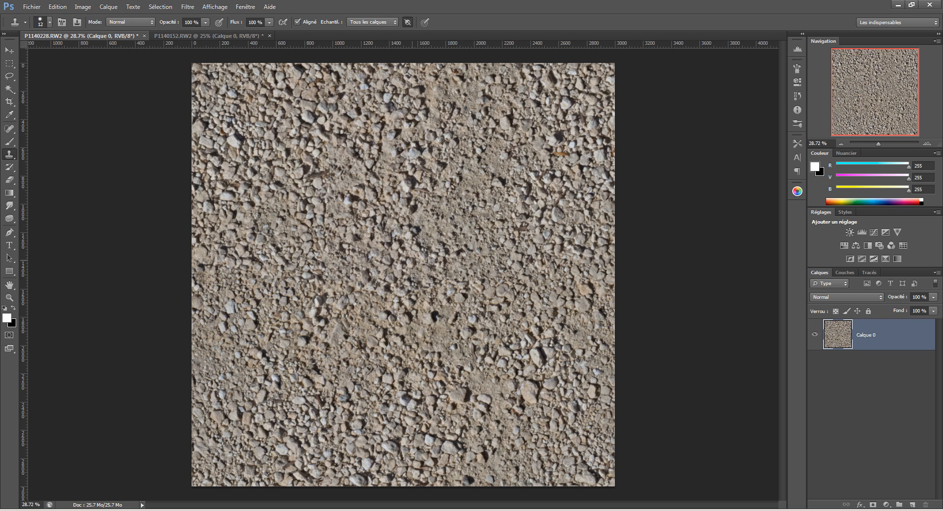
Switch to the paving image and place a horizontal guide along the long joint in its lower part.
{"action": "scroll", "coordinate": [393, 216], "scroll_direction": "down", "scroll_amount": 1}
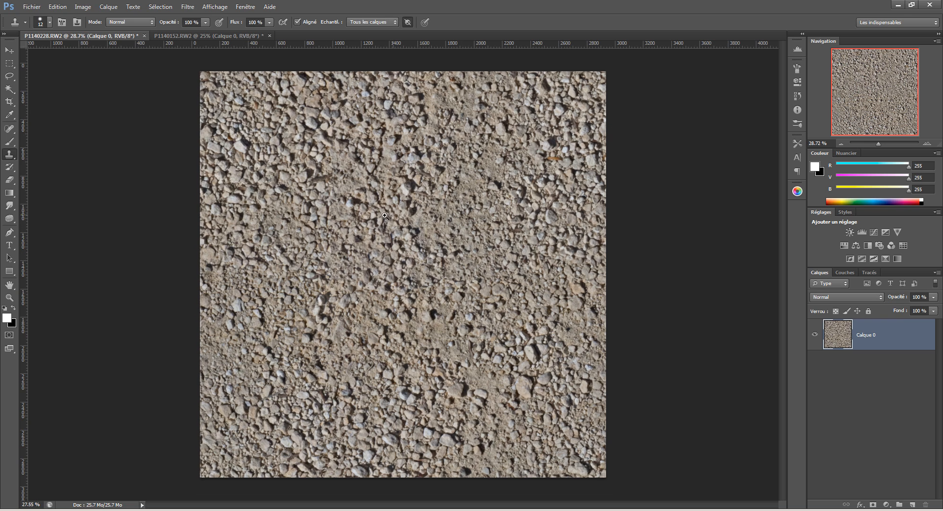
{"action": "key", "text": "ctrl+Tab"}
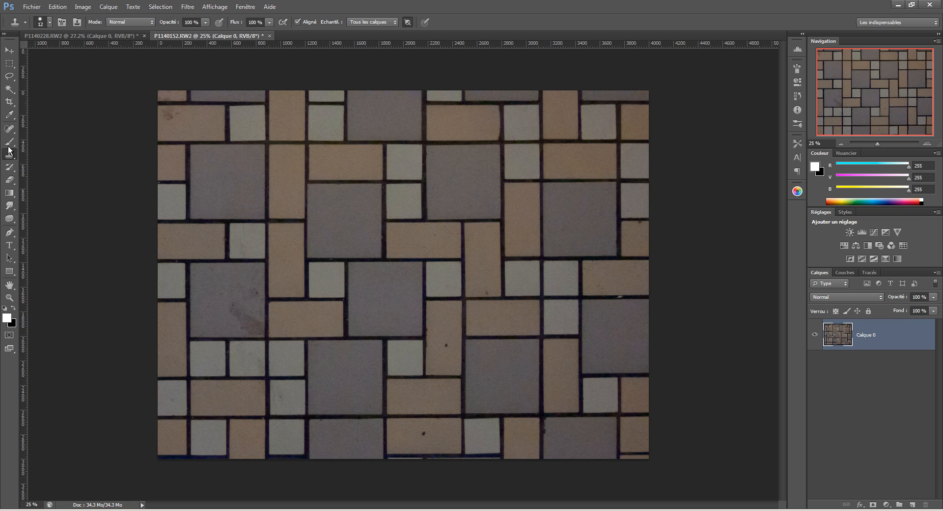
{"action": "left_click", "coordinate": [10, 105]}
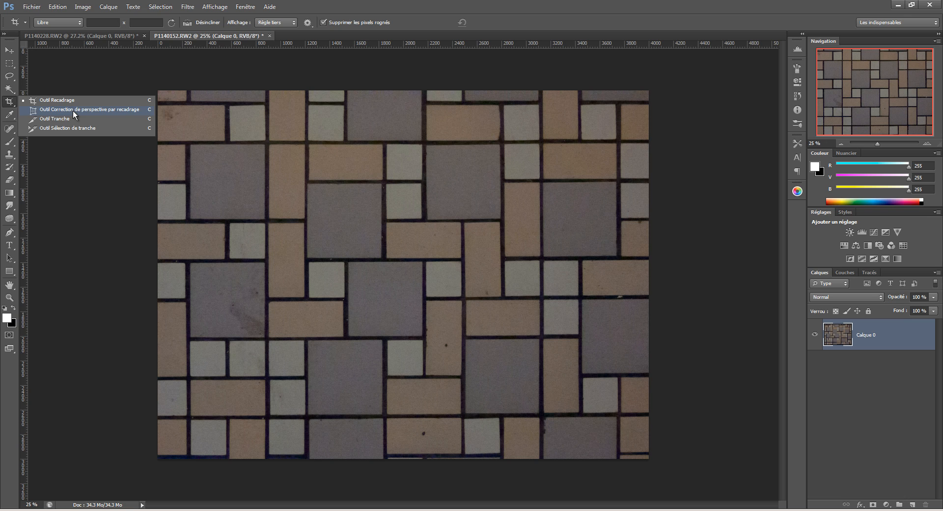
{"action": "left_click", "coordinate": [54, 100]}
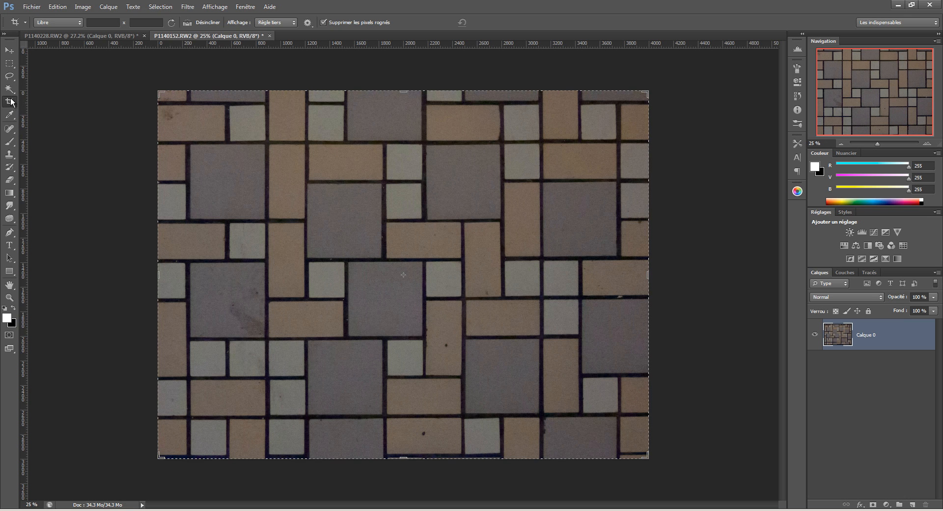
{"action": "left_click", "coordinate": [10, 51]}
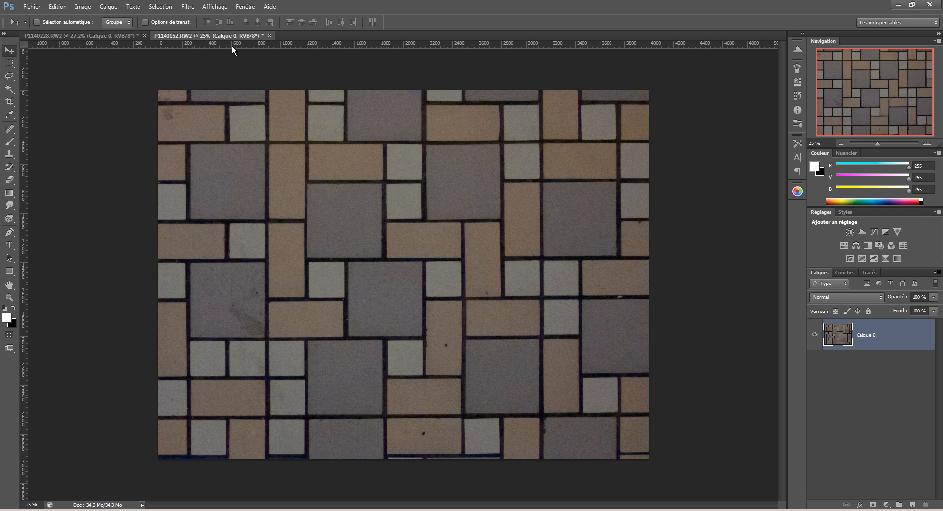
{"action": "left_click_drag", "start_coordinate": [232, 43], "coordinate": [265, 413]}
{"action": "scroll", "coordinate": [565, 410], "scroll_direction": "up", "scroll_amount": 3}
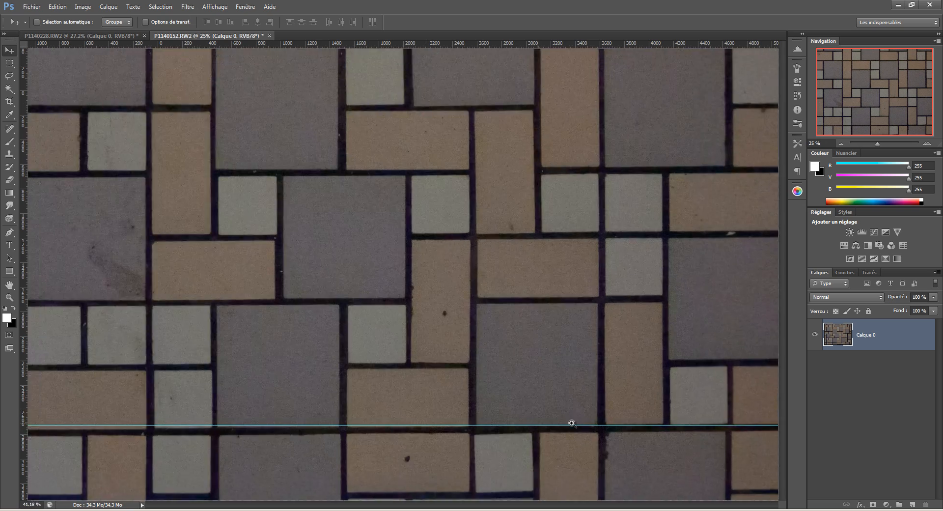
{"action": "left_click_drag", "start_coordinate": [564, 395], "coordinate": [569, 389]}
Compare the long lower joint with the guide across the paving's width and remove the guide.
{"action": "scroll", "coordinate": [569, 389], "scroll_direction": "left", "scroll_amount": 1}
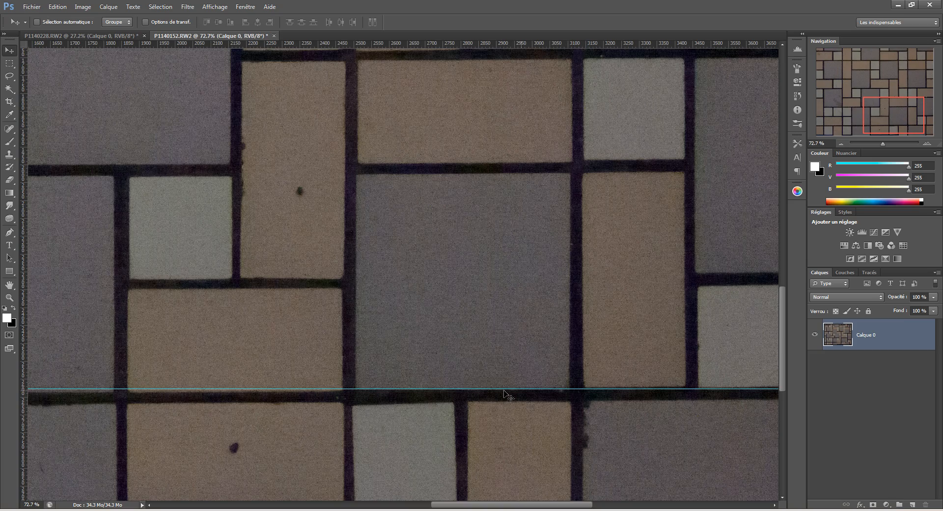
{"action": "scroll", "coordinate": [590, 391], "scroll_direction": "left", "scroll_amount": 5}
{"action": "scroll", "coordinate": [280, 406], "scroll_direction": "left", "scroll_amount": 2}
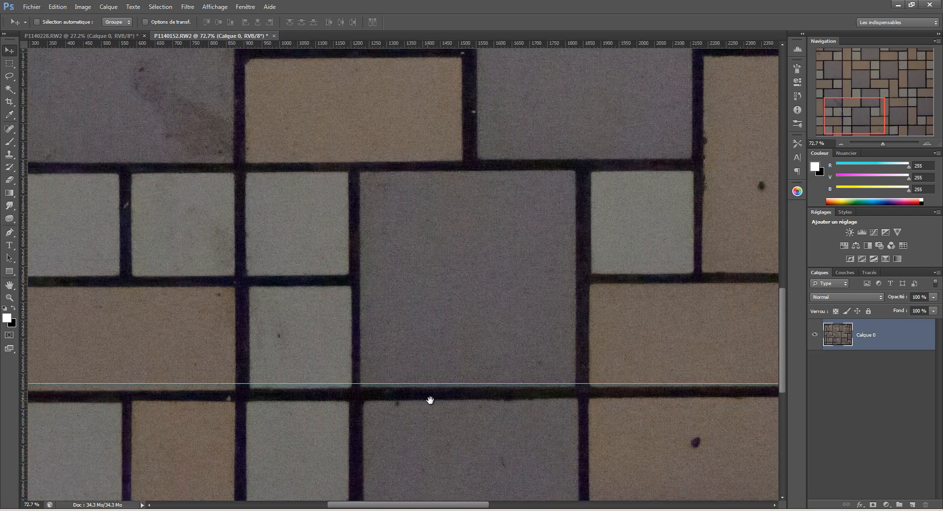
{"action": "scroll", "coordinate": [286, 384], "scroll_direction": "up", "scroll_amount": 3}
{"action": "scroll", "coordinate": [286, 384], "scroll_direction": "down", "scroll_amount": 10}
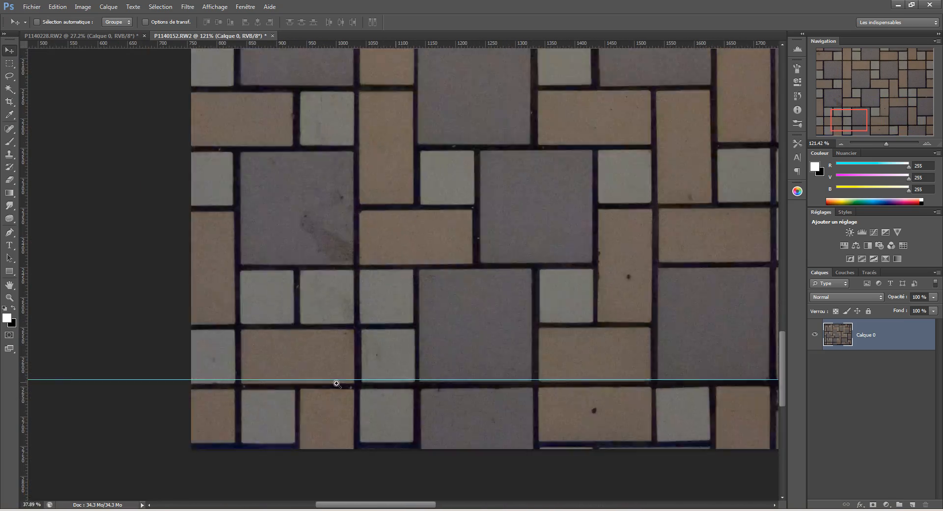
{"action": "left_click_drag", "start_coordinate": [365, 375], "coordinate": [366, 414]}
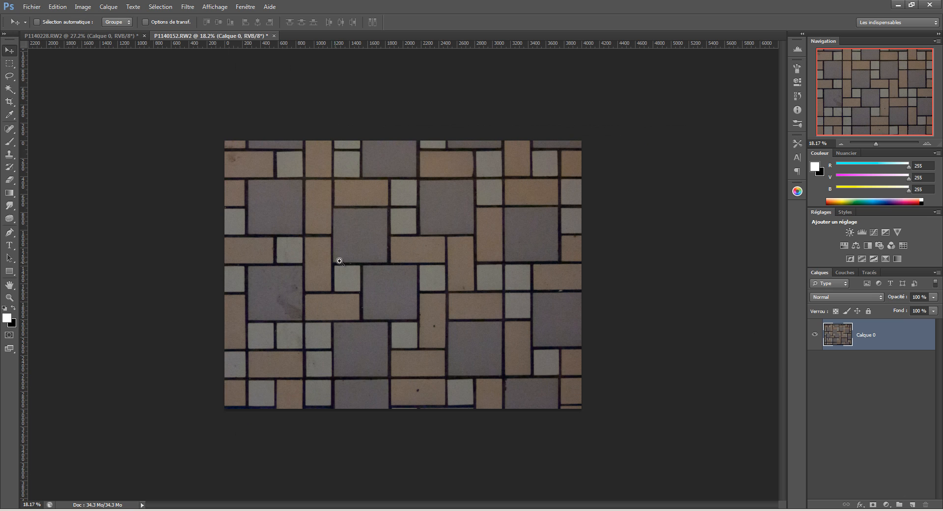
{"action": "scroll", "coordinate": [339, 261], "scroll_direction": "up", "scroll_amount": 3}
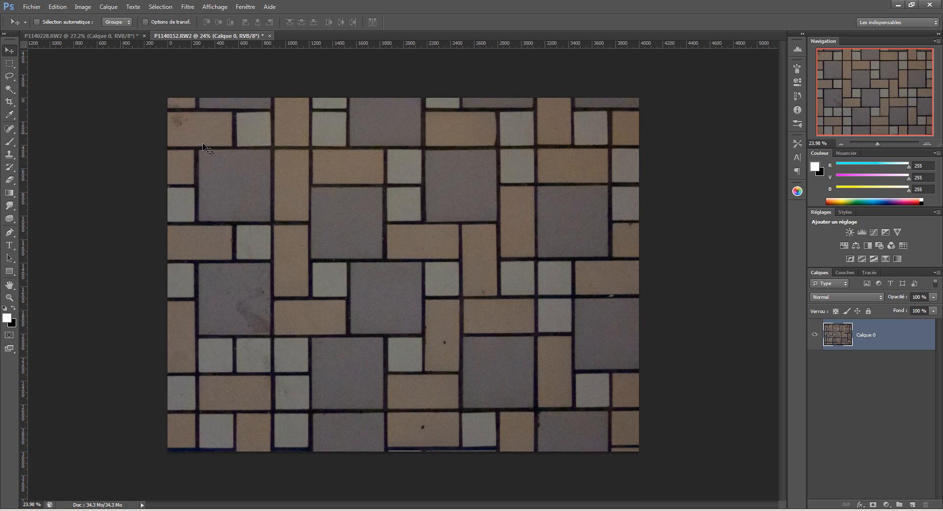
Outline a perspective crop through four joint intersections, enclosing one square repeat of the paving pattern.
{"action": "left_click", "coordinate": [9, 101]}
{"action": "left_click_drag", "start_coordinate": [10, 103], "coordinate": [72, 107]}
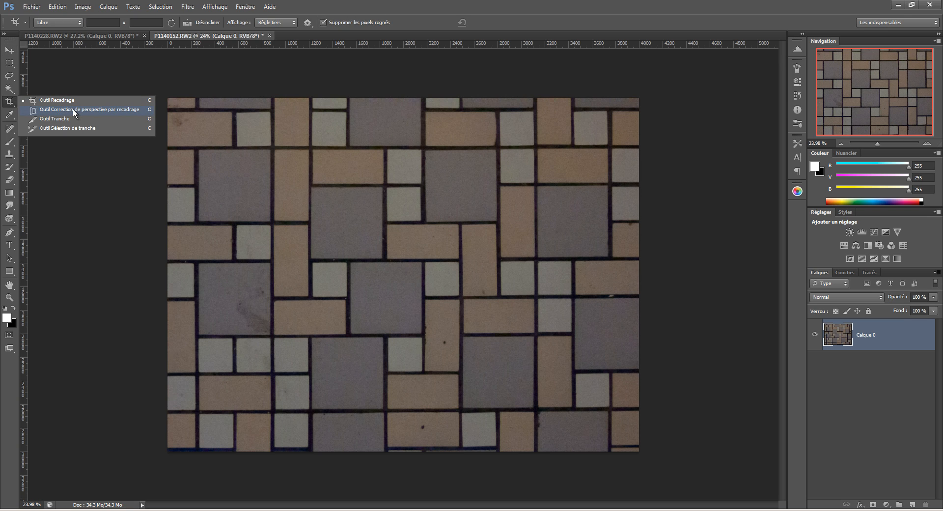
{"action": "left_click", "coordinate": [73, 109]}
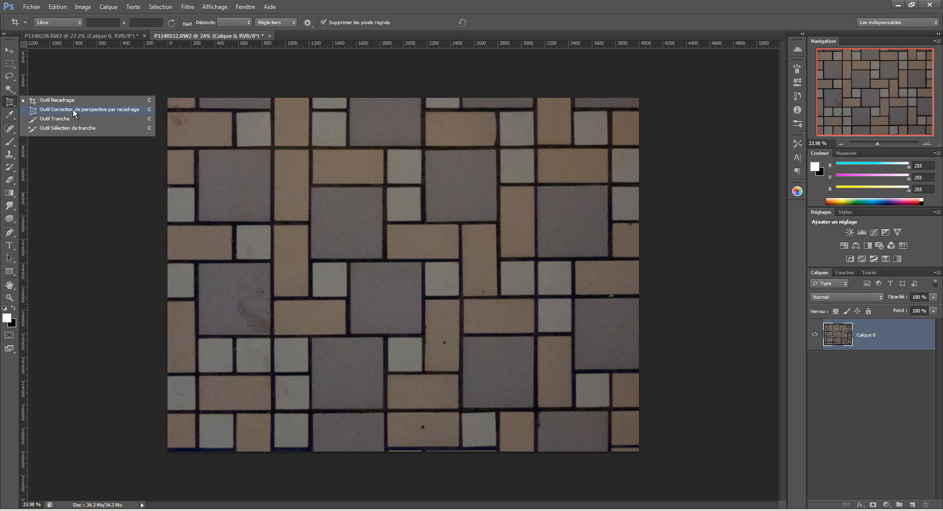
{"action": "left_click", "coordinate": [272, 147]}
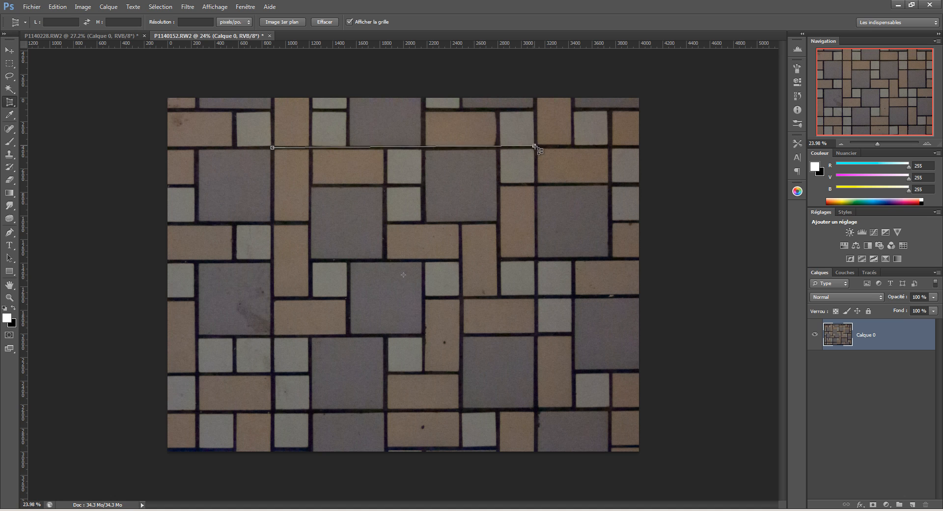
{"action": "left_click", "coordinate": [536, 146]}
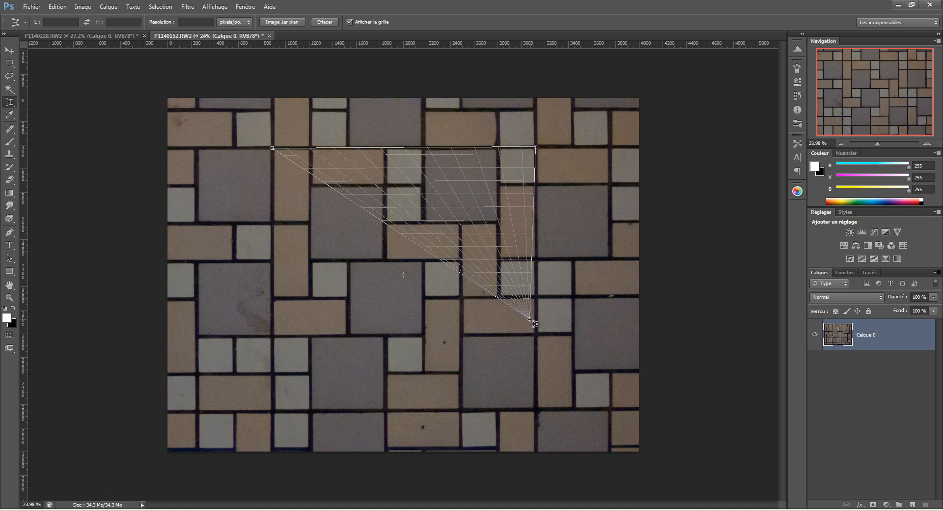
{"action": "left_click", "coordinate": [536, 409]}
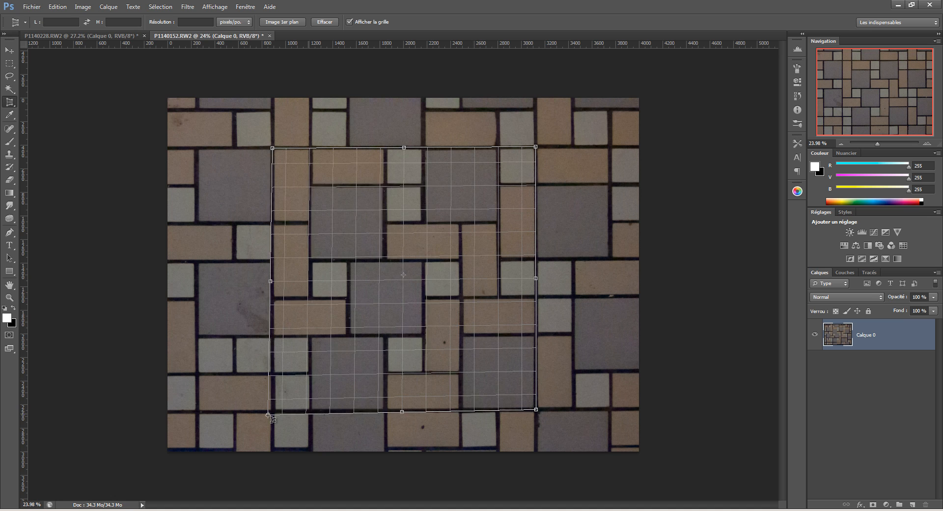
{"action": "left_click", "coordinate": [273, 412]}
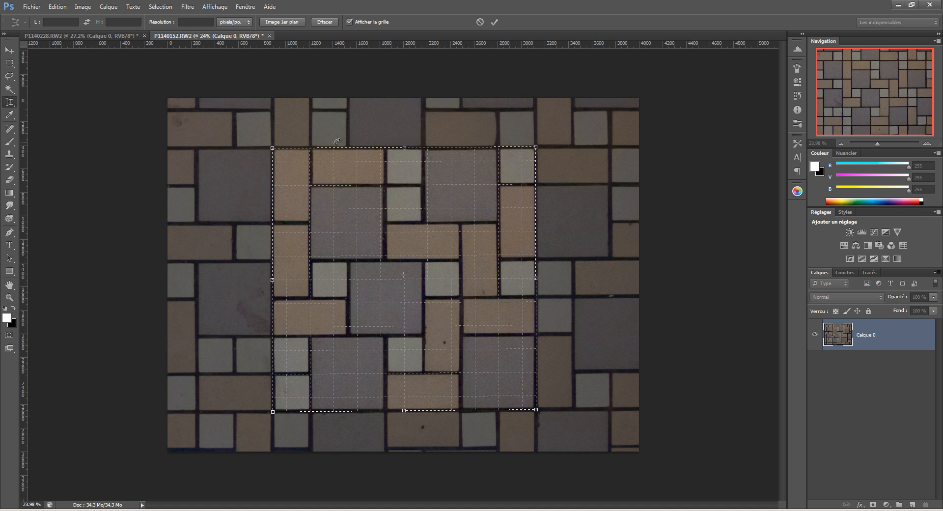
Check the straightness of the middle joint inside the perspective crop against a horizontal guide.
{"action": "scroll", "coordinate": [408, 199], "scroll_direction": "up", "scroll_amount": 5}
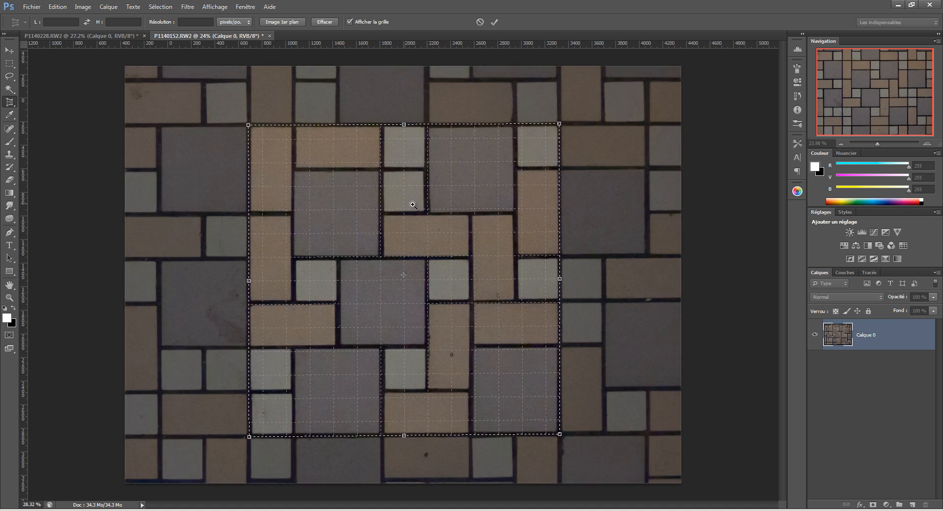
{"action": "left_click_drag", "start_coordinate": [361, 266], "coordinate": [379, 114]}
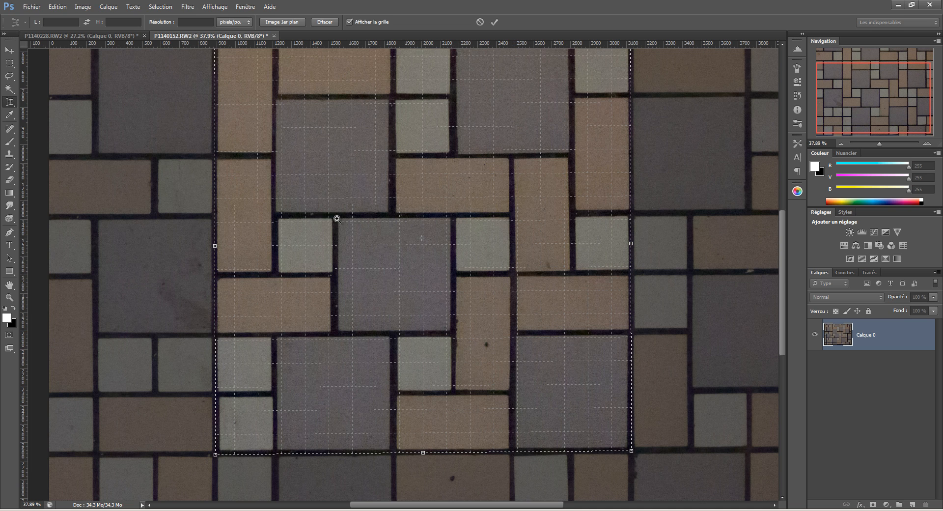
{"action": "scroll", "coordinate": [315, 219], "scroll_direction": "up", "scroll_amount": 4}
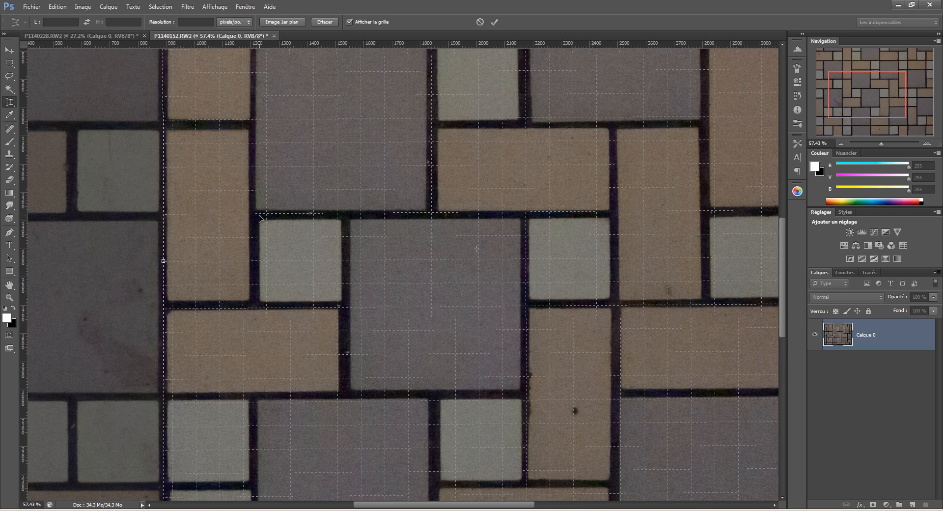
{"action": "left_click_drag", "start_coordinate": [435, 44], "coordinate": [447, 215]}
{"action": "scroll", "coordinate": [447, 214], "scroll_direction": "down", "scroll_amount": 8}
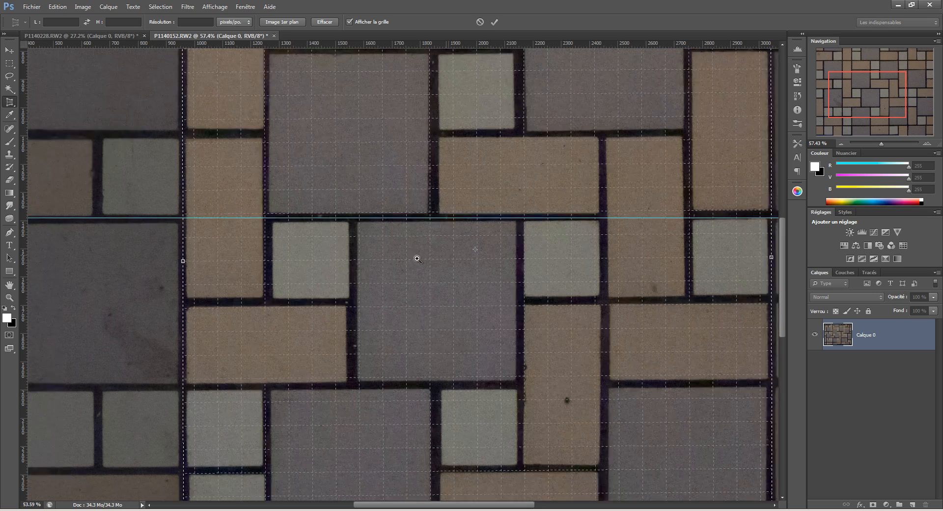
Fine-tune the perspective crop's corners onto the centres of the joint intersections and apply the crop.
{"action": "scroll", "coordinate": [266, 147], "scroll_direction": "up", "scroll_amount": 10}
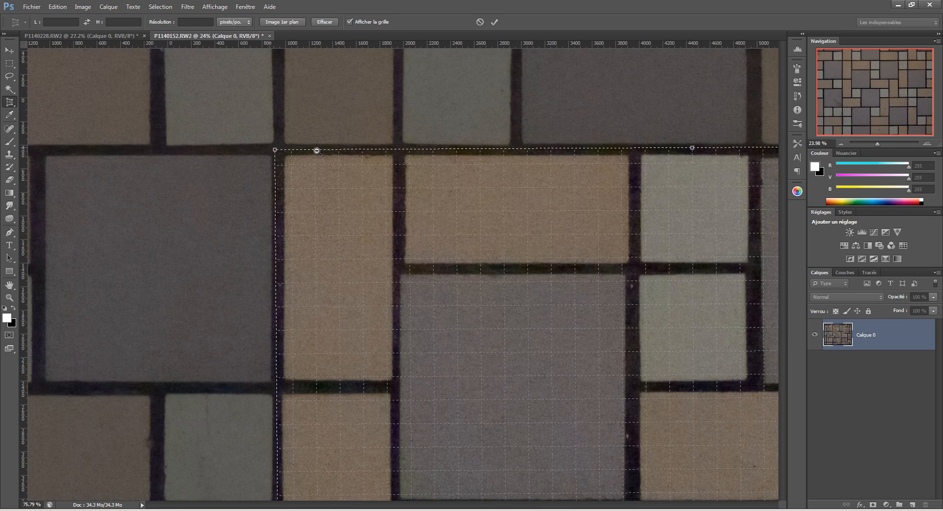
{"action": "left_click_drag", "start_coordinate": [276, 150], "coordinate": [276, 151]}
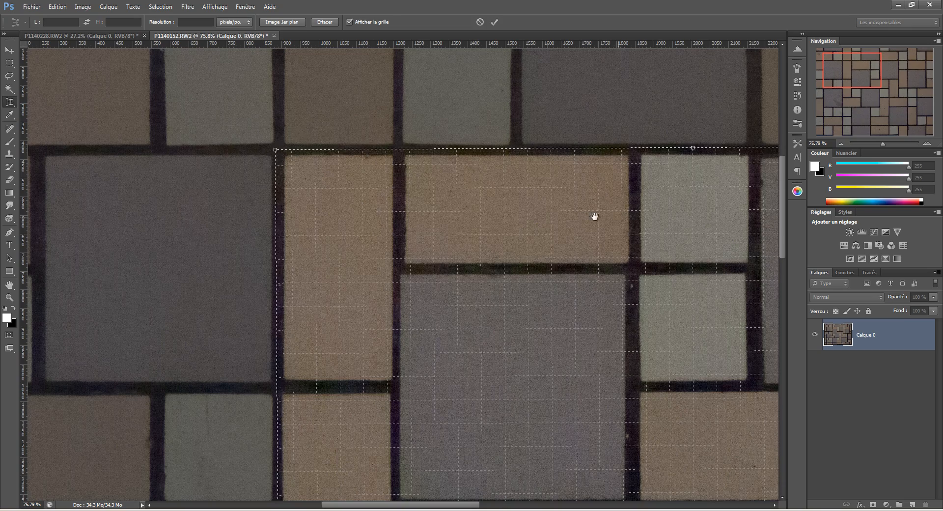
{"action": "left_click_drag", "start_coordinate": [594, 215], "coordinate": [427, 196]}
{"action": "left_click_drag", "start_coordinate": [405, 159], "coordinate": [476, 315]}
{"action": "left_click_drag", "start_coordinate": [470, 347], "coordinate": [473, 349]}
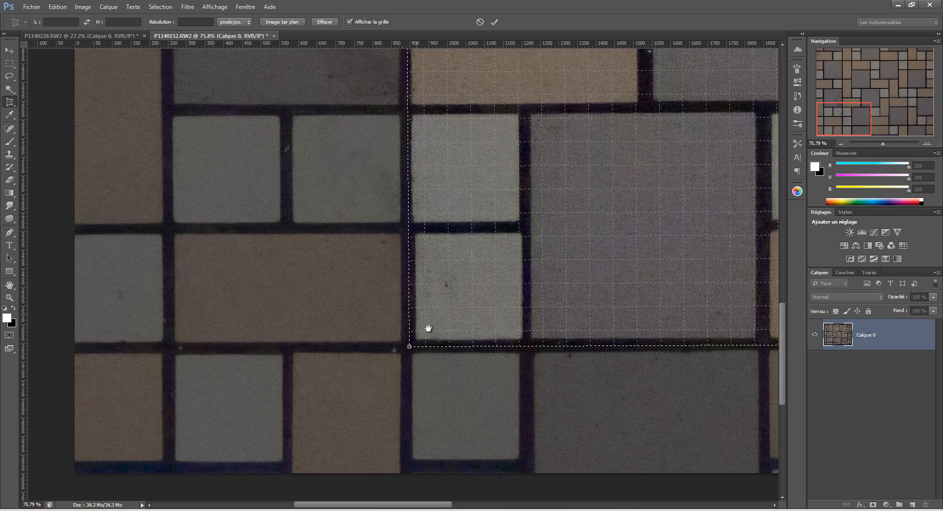
{"action": "left_click_drag", "start_coordinate": [408, 349], "coordinate": [410, 350]}
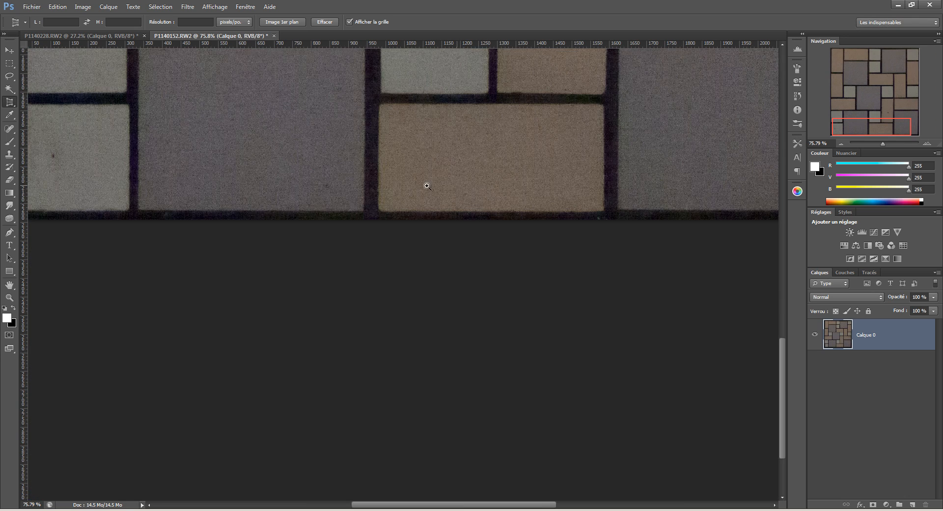
Check the middle joint of the cropped paving against a horizontal guide, remove the guide and review the whole tile.
{"action": "left_click_drag", "start_coordinate": [427, 185], "coordinate": [395, 187]}
{"action": "key", "text": "v"}
{"action": "left_click_drag", "start_coordinate": [401, 282], "coordinate": [450, 283]}
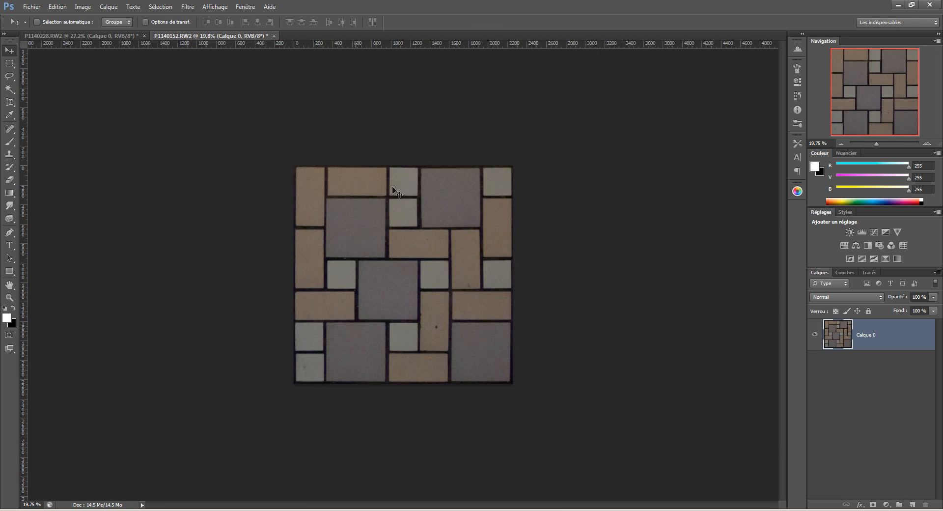
{"action": "left_click_drag", "start_coordinate": [352, 237], "coordinate": [363, 237]}
{"action": "left_click_drag", "start_coordinate": [361, 45], "coordinate": [440, 251]}
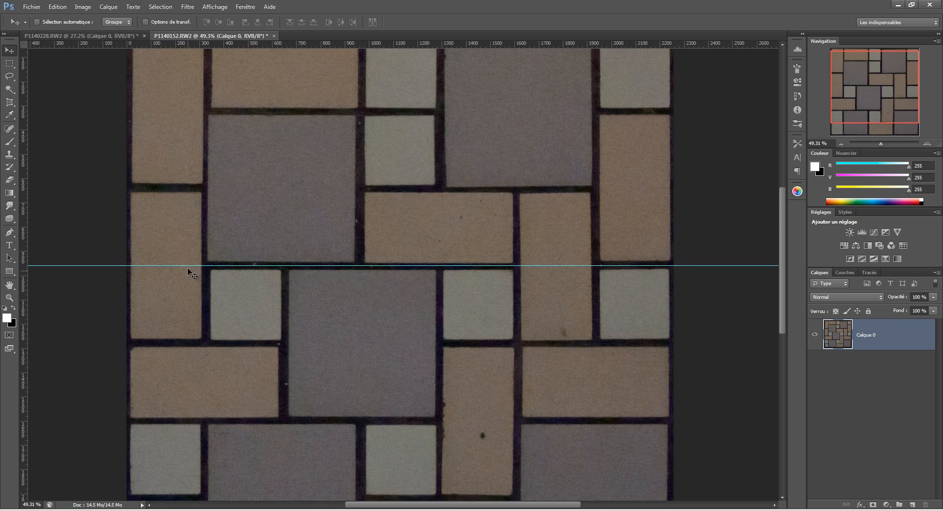
{"action": "left_click_drag", "start_coordinate": [197, 267], "coordinate": [233, 263]}
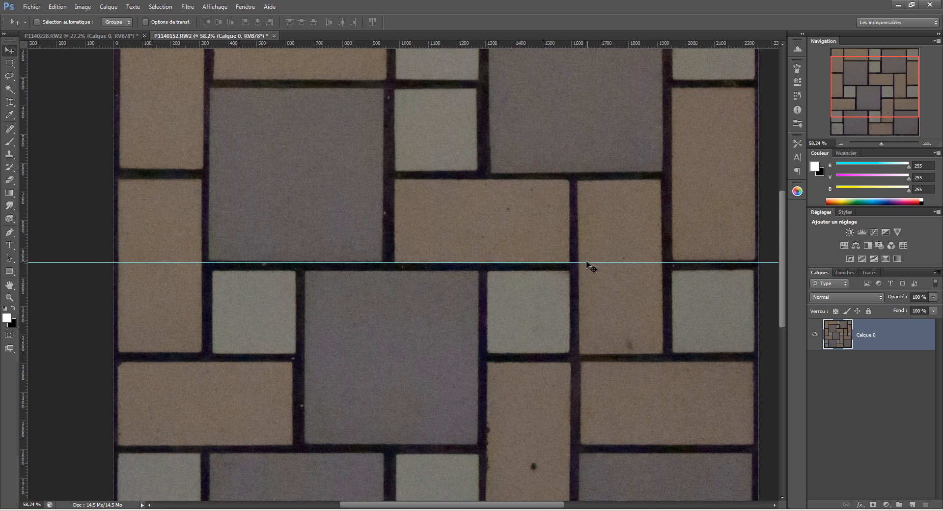
{"action": "left_click_drag", "start_coordinate": [548, 289], "coordinate": [528, 286]}
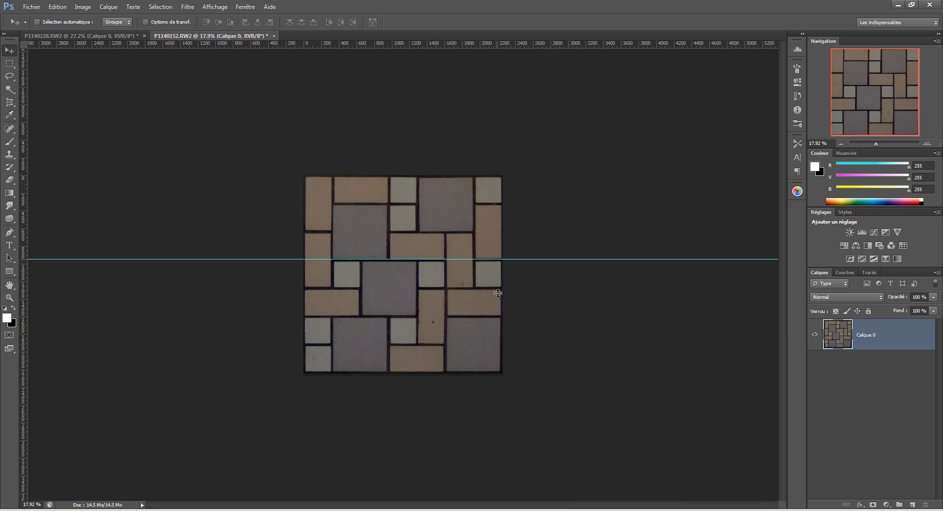
{"action": "left_click_drag", "start_coordinate": [431, 300], "coordinate": [434, 300]}
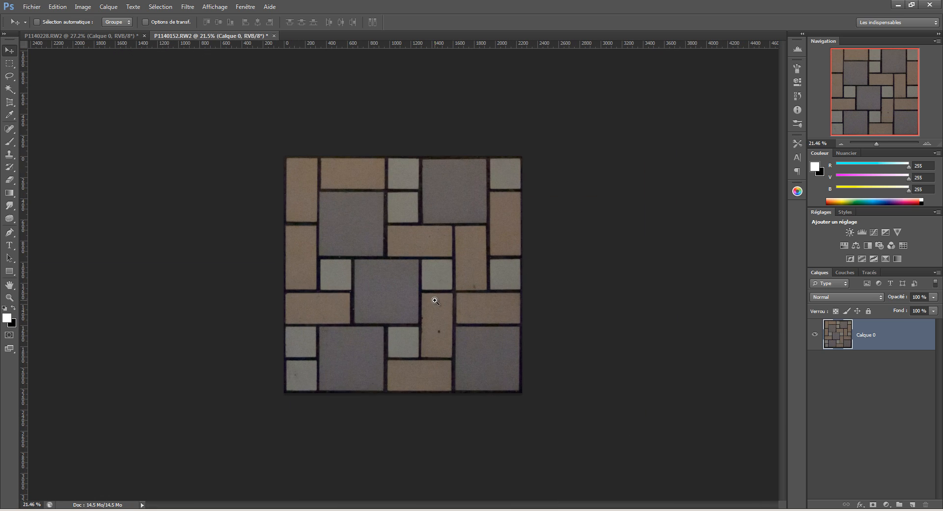
{"action": "left_click", "coordinate": [401, 284]}
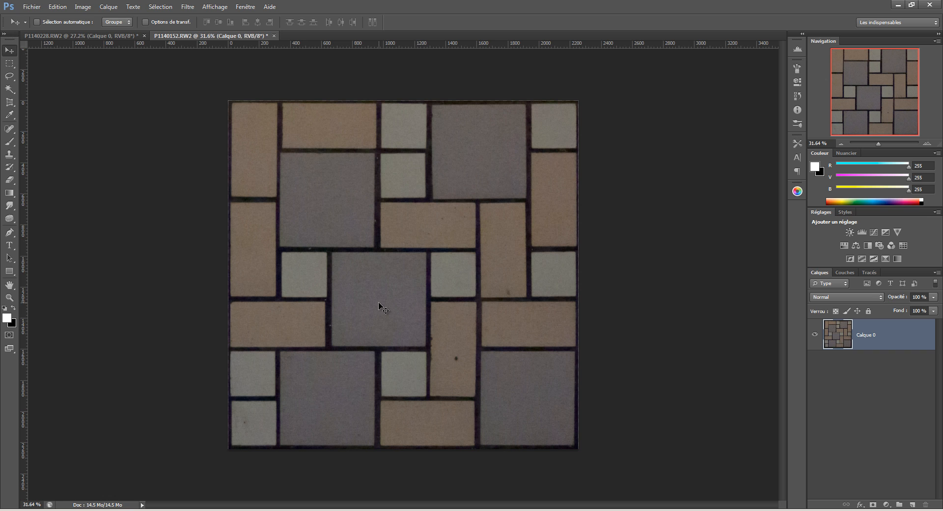
{"action": "mouse_move", "coordinate": [385, 308]}
{"action": "left_mouse_down"}
{"action": "mouse_move", "coordinate": [391, 303]}
{"action": "mouse_move", "coordinate": [376, 304]}
{"action": "left_mouse_up"}
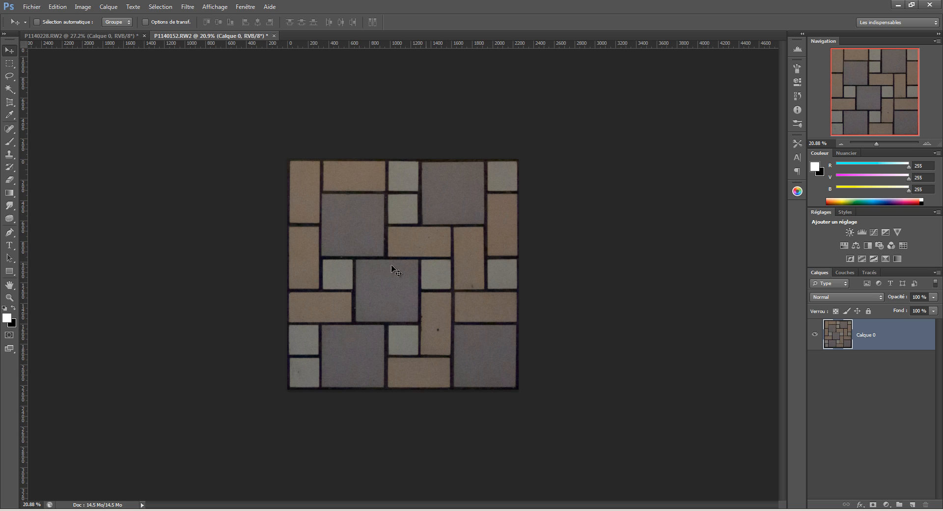
Enlarge the canvas evenly around the paving tile to about twice its size with the standard Crop tool.
{"action": "key", "text": "c"}
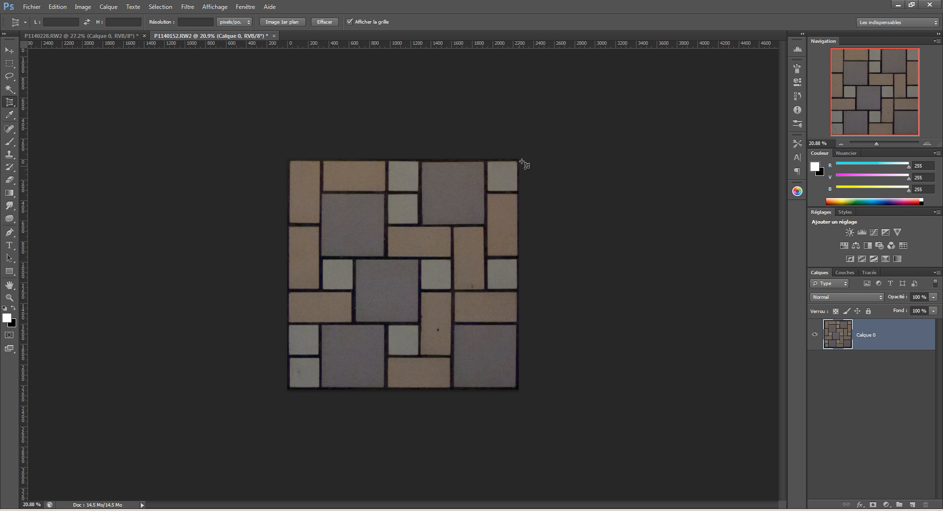
{"action": "right_click", "coordinate": [4, 102]}
{"action": "left_click", "coordinate": [31, 100]}
{"action": "scroll", "coordinate": [322, 216], "scroll_direction": "down", "scroll_amount": 2}
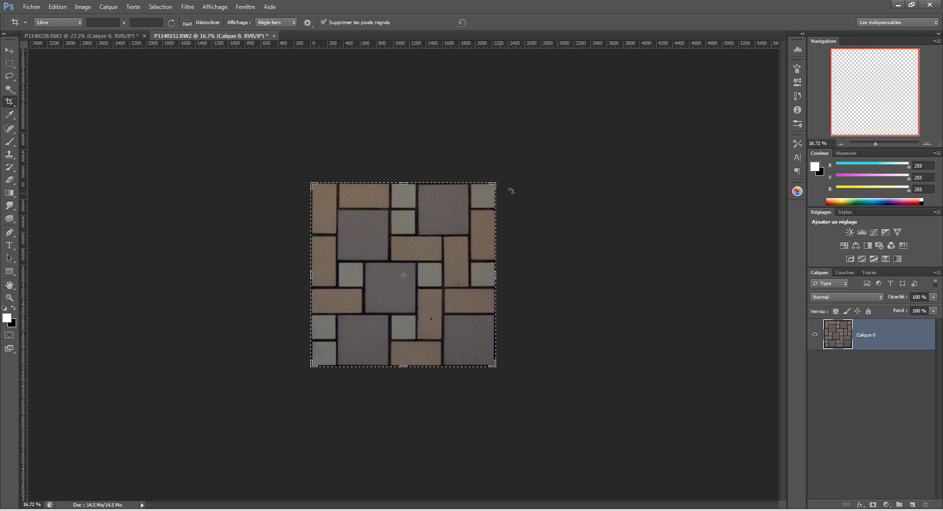
{"action": "left_click_drag", "start_coordinate": [495, 184], "coordinate": [617, 109]}
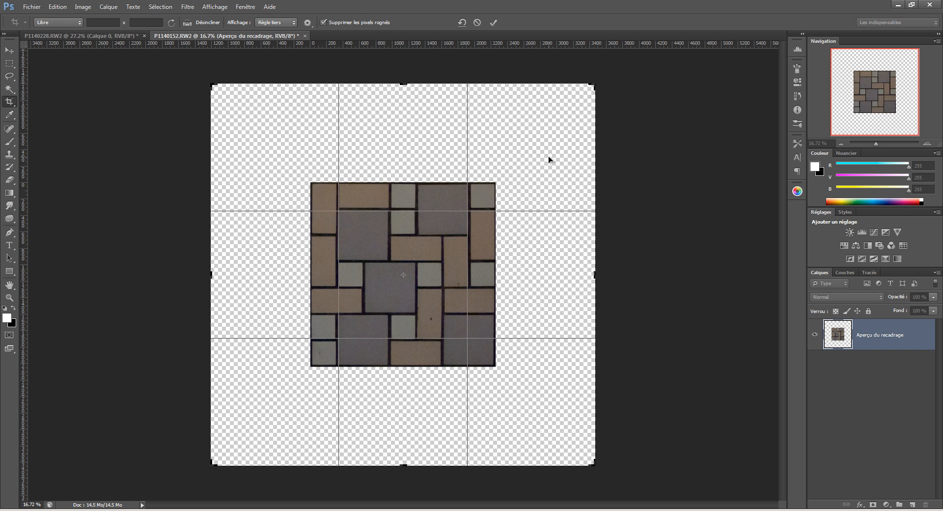
{"action": "key", "text": "Return"}
Duplicate the paving layer, align the copy flush against the tile's right edge and inspect the joints along the seam.
{"action": "key", "text": "v"}
{"action": "key", "text": "ctrl+j"}
{"action": "left_click_drag", "start_coordinate": [375, 269], "coordinate": [442, 251]}
{"action": "scroll", "coordinate": [543, 269], "scroll_direction": "up", "scroll_amount": 12}
{"action": "scroll", "coordinate": [428, 314], "scroll_direction": "up", "scroll_amount": 20}
{"action": "scroll", "coordinate": [432, 319], "scroll_direction": "up", "scroll_amount": 4}
{"action": "scroll", "coordinate": [427, 401], "scroll_direction": "down", "scroll_amount": 10}
{"action": "left_click_drag", "start_coordinate": [427, 404], "coordinate": [429, 148]}
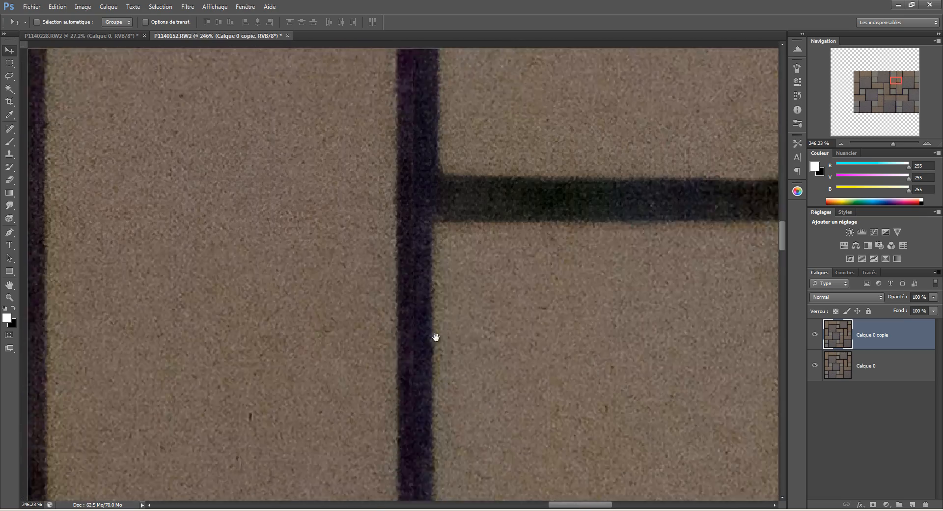
{"action": "left_click_drag", "start_coordinate": [436, 337], "coordinate": [429, 160]}
{"action": "left_click_drag", "start_coordinate": [444, 387], "coordinate": [450, 211]}
{"action": "scroll", "coordinate": [419, 295], "scroll_direction": "down", "scroll_amount": 10}
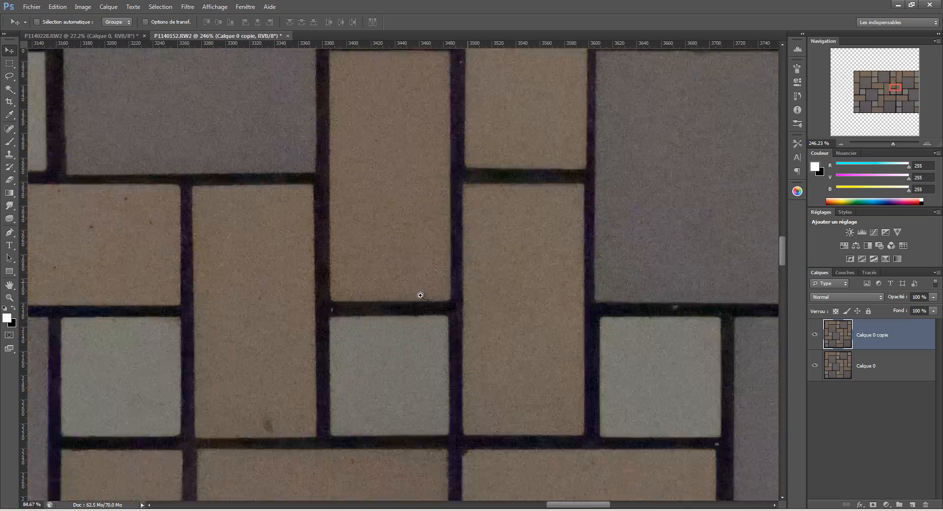
{"action": "left_click_drag", "start_coordinate": [385, 304], "coordinate": [370, 306]}
{"action": "left_click_drag", "start_coordinate": [262, 299], "coordinate": [282, 303]}
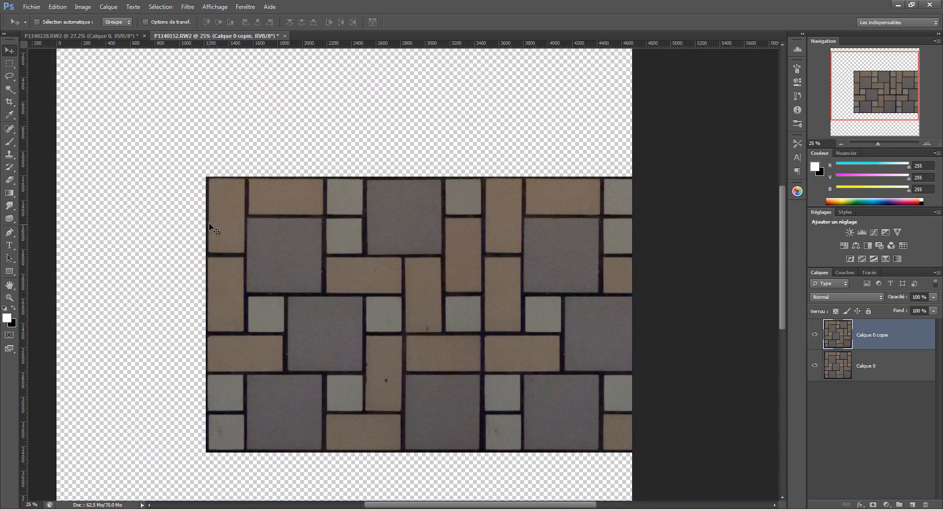
Place another copy of the tile directly beneath the right-hand copy and inspect the horizontal seam.
{"action": "left_click_drag", "start_coordinate": [390, 351], "coordinate": [390, 323]}
{"action": "scroll", "coordinate": [391, 323], "scroll_direction": "down", "scroll_amount": 1}
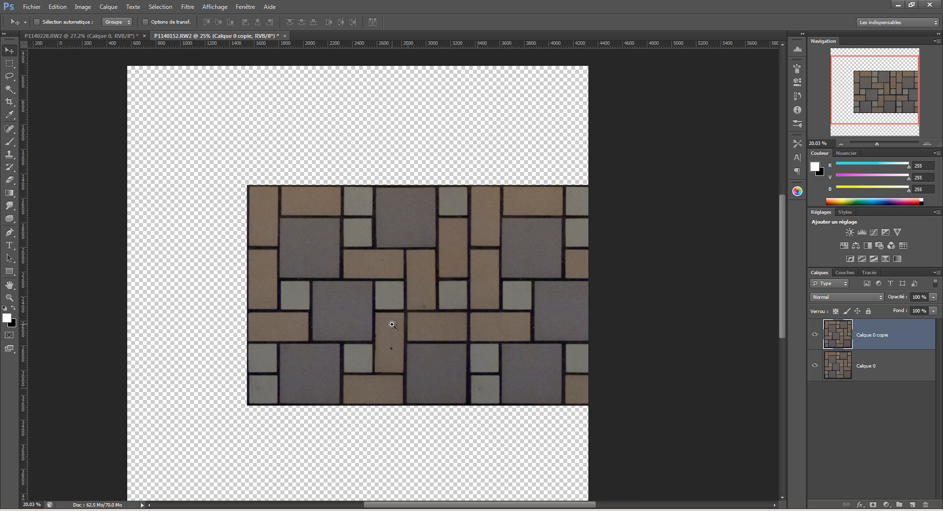
{"action": "left_click_drag", "start_coordinate": [522, 249], "coordinate": [526, 464]}
{"action": "left_click_drag", "start_coordinate": [508, 349], "coordinate": [516, 274]}
{"action": "left_click_drag", "start_coordinate": [529, 377], "coordinate": [529, 385]}
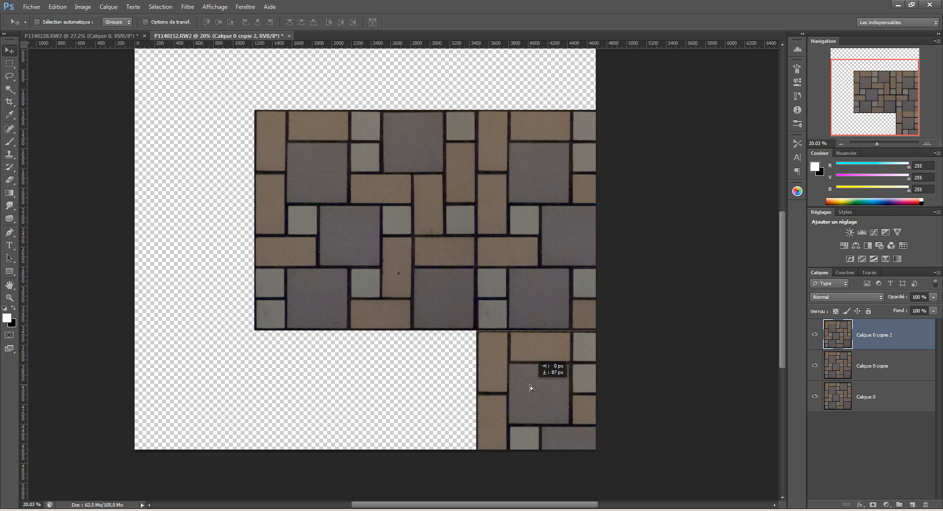
{"action": "mouse_move", "coordinate": [525, 344]}
{"action": "left_mouse_down"}
{"action": "mouse_move", "coordinate": [574, 348]}
{"action": "mouse_move", "coordinate": [520, 348]}
{"action": "left_mouse_up"}
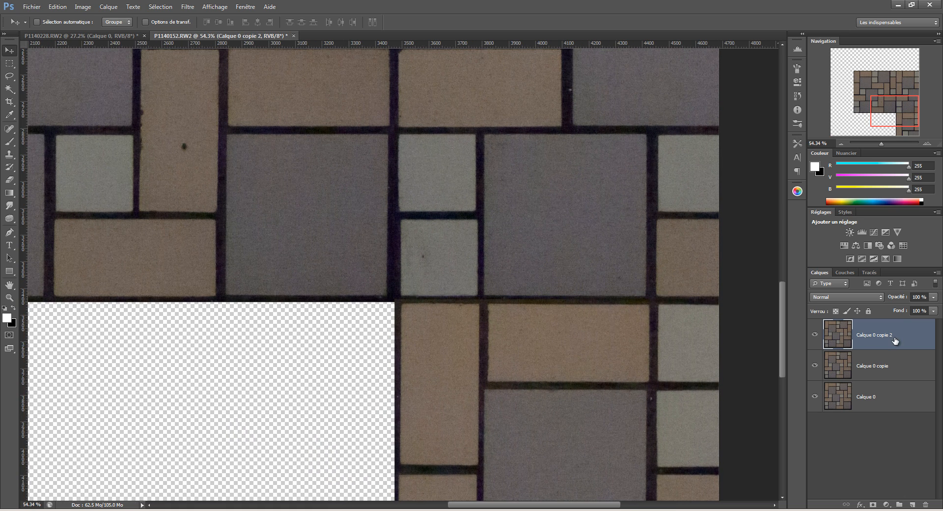
{"action": "left_click_drag", "start_coordinate": [467, 303], "coordinate": [420, 306]}
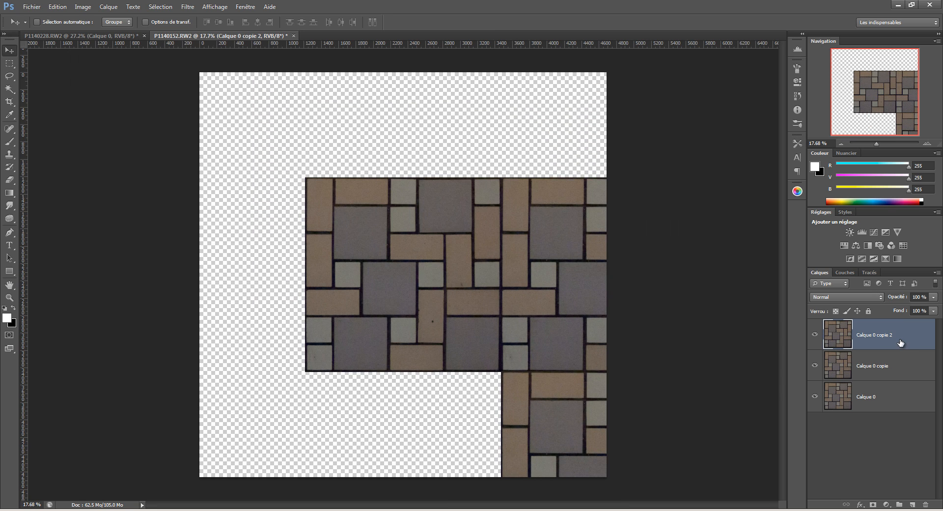
Undo the tiling test back to the single cropped paving tile, removing both copies and the enlarged canvas.
{"action": "key", "text": "ctrl+alt+z"}
{"action": "key", "text": "ctrl+alt+z"}
{"action": "key", "text": "ctrl+alt+z"}
{"action": "key", "text": "ctrl+alt+z"}
{"action": "key", "text": "ctrl+alt+z"}
{"action": "key", "text": "ctrl+alt+z"}
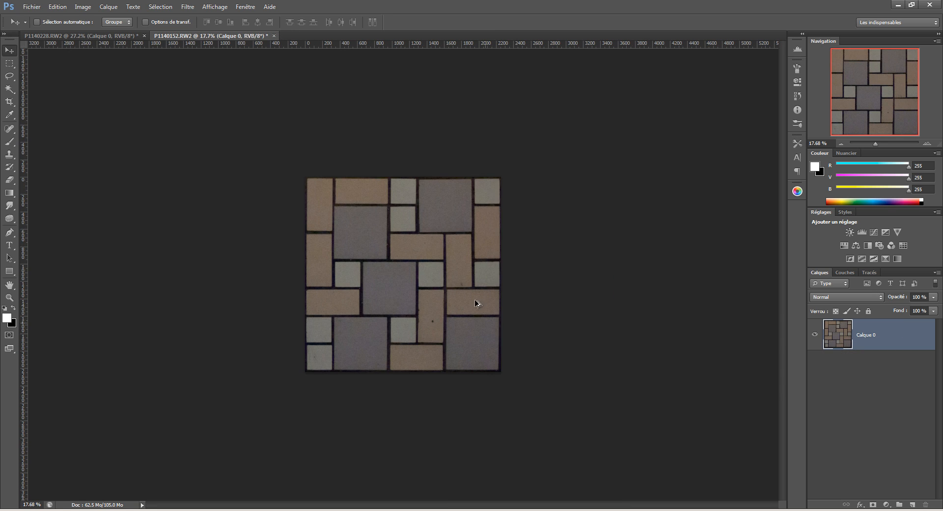
Remove the dark spot on the vertical brown slab below the centre with the Spot Healing Brush at 136 px.
{"action": "left_click_drag", "start_coordinate": [407, 297], "coordinate": [440, 297]}
{"action": "left_click", "coordinate": [10, 132]}
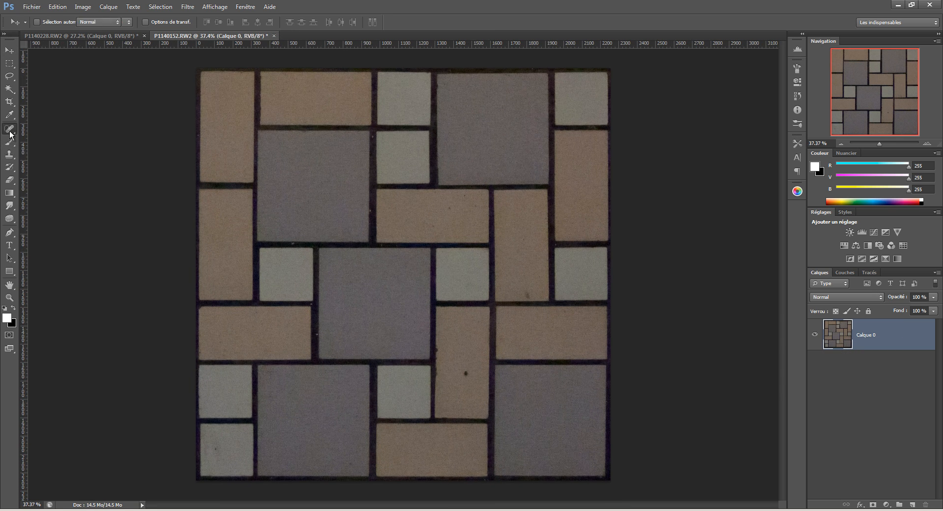
{"action": "left_click", "coordinate": [44, 129]}
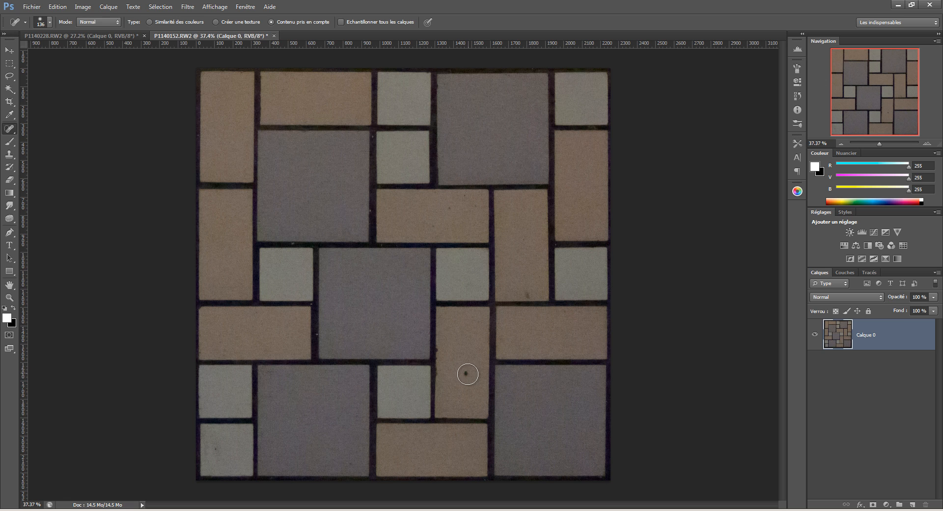
{"action": "left_click", "coordinate": [464, 374]}
Reduce the healing brush to 65 px and heal the stains on the upright brown slab and the bottom-left pale square.
{"action": "left_click_drag", "start_coordinate": [526, 338], "coordinate": [549, 337]}
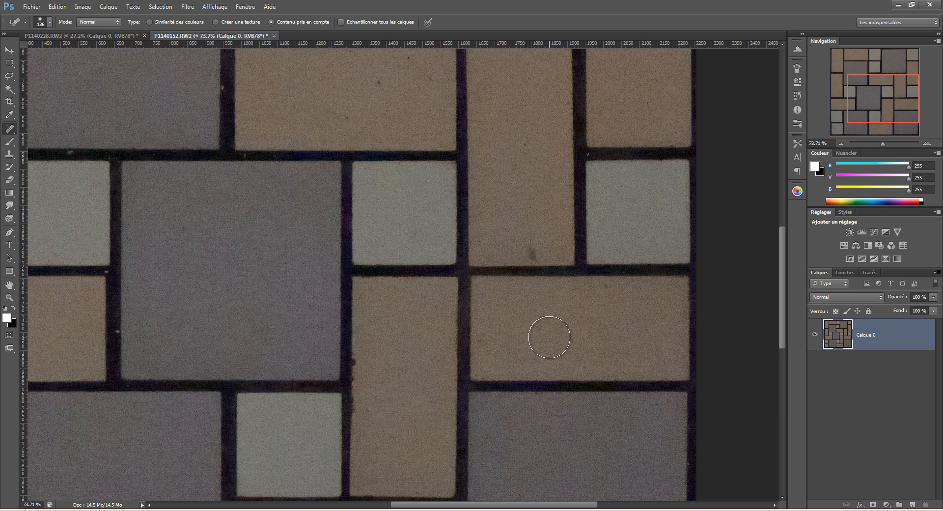
{"action": "mouse_move", "coordinate": [532, 246]}
{"action": "left_mouse_down"}
{"action": "mouse_move", "coordinate": [496, 251]}
{"action": "mouse_move", "coordinate": [567, 238]}
{"action": "left_mouse_up"}
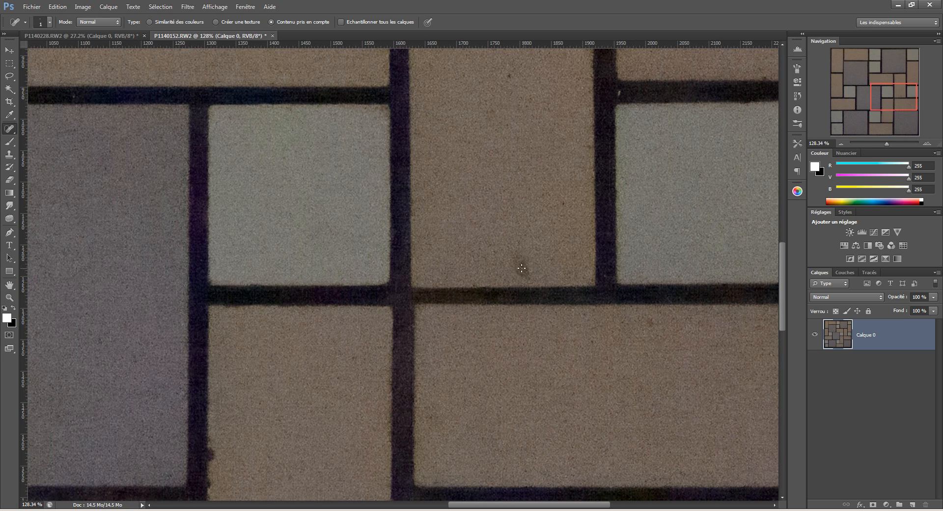
{"action": "mouse_move", "coordinate": [526, 263]}
{"action": "left_mouse_down"}
{"action": "mouse_move", "coordinate": [555, 266]}
{"action": "mouse_move", "coordinate": [428, 273]}
{"action": "left_mouse_up"}
{"action": "left_click_drag", "start_coordinate": [441, 229], "coordinate": [444, 228]}
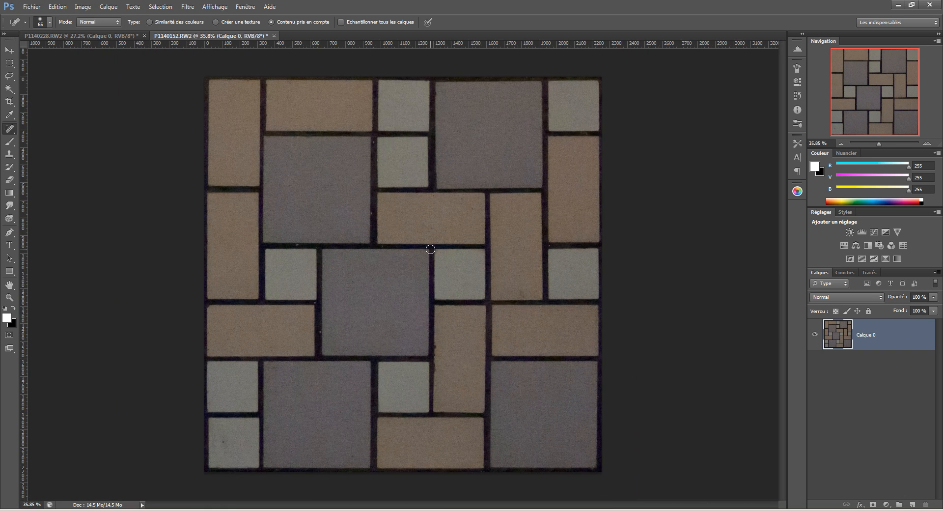
{"action": "left_click", "coordinate": [222, 442]}
Retouch the light speck in the joint above the pale square left of the central slab, switching to a 12 px Clone Stamp.
{"action": "scroll", "coordinate": [316, 322], "scroll_direction": "up", "scroll_amount": 2}
{"action": "scroll", "coordinate": [271, 210], "scroll_direction": "up", "scroll_amount": 4}
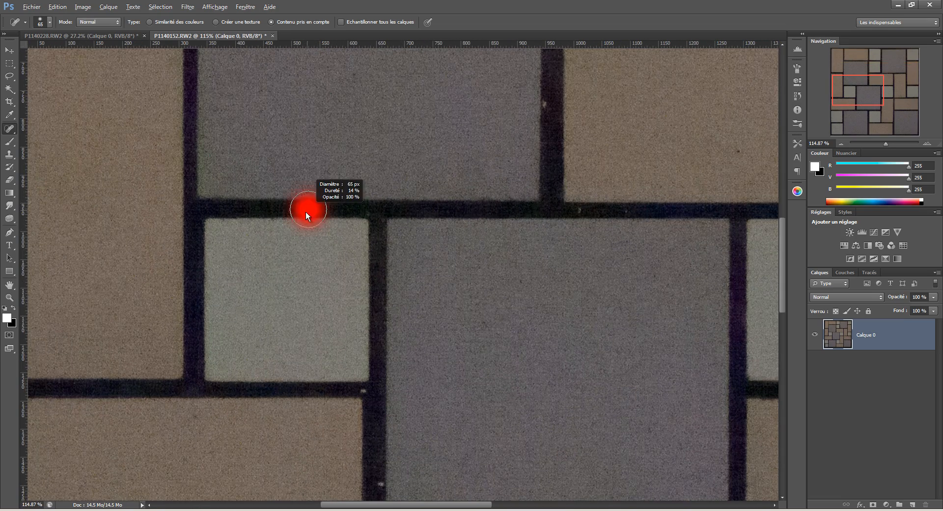
{"action": "scroll", "coordinate": [301, 205], "scroll_direction": "up", "scroll_amount": 4}
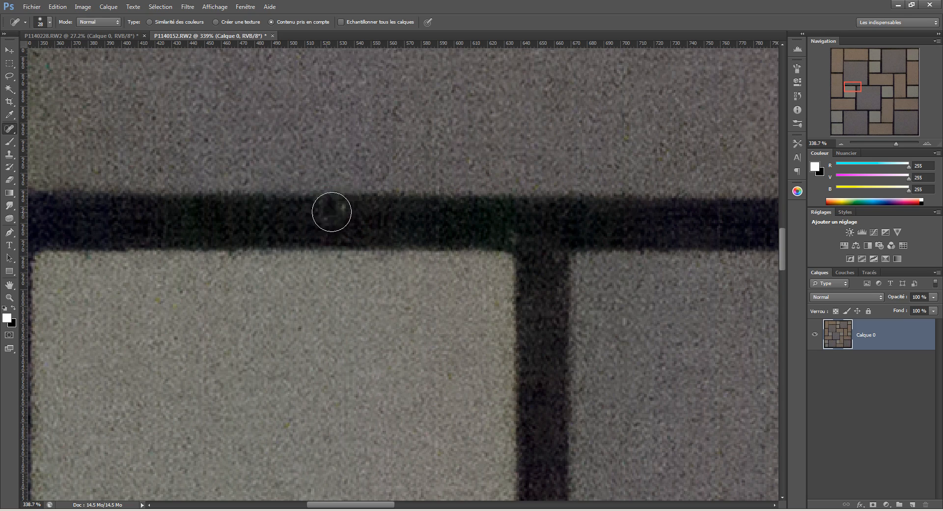
{"action": "scroll", "coordinate": [294, 221], "scroll_direction": "down", "scroll_amount": 1}
{"action": "key", "text": "s"}
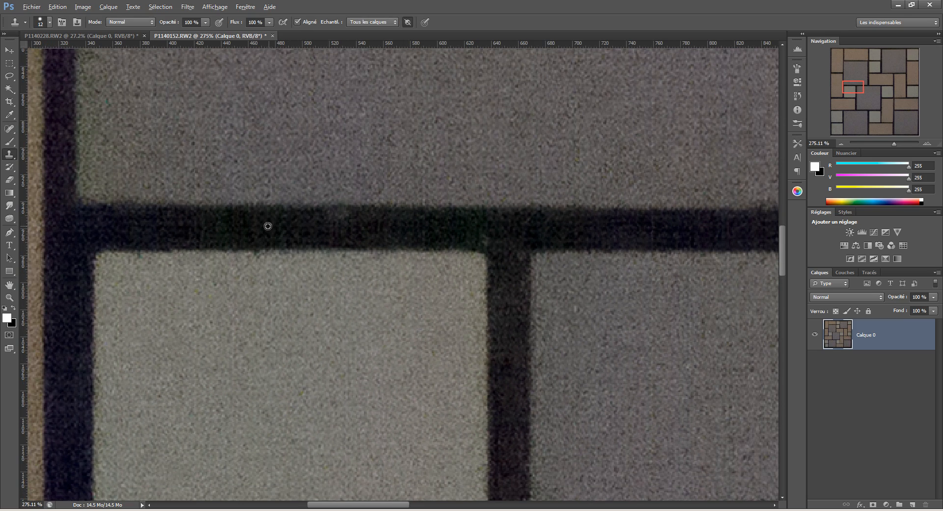
{"action": "scroll", "coordinate": [341, 258], "scroll_direction": "down", "scroll_amount": 6}
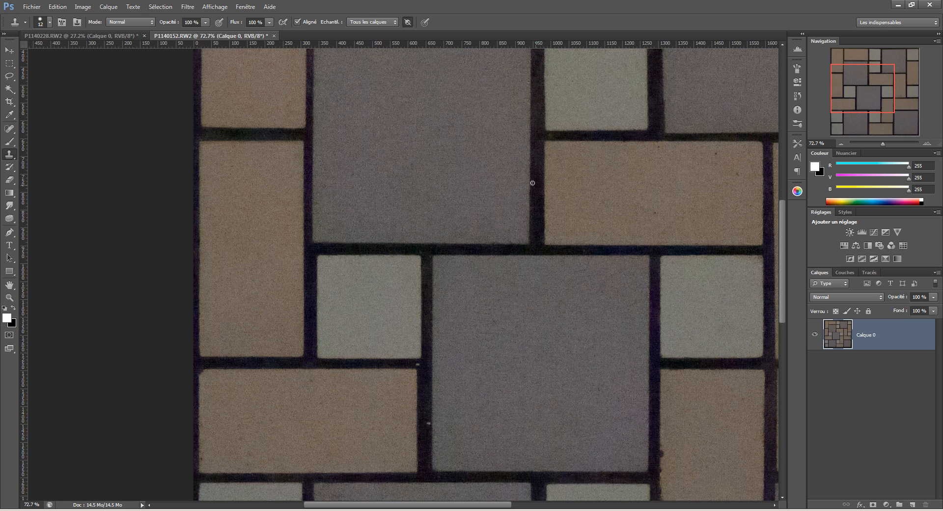
Clone clean dark joint over the light specks below the pale square and along the central slab's left side.
{"action": "left_click_drag", "start_coordinate": [448, 356], "coordinate": [453, 273]}
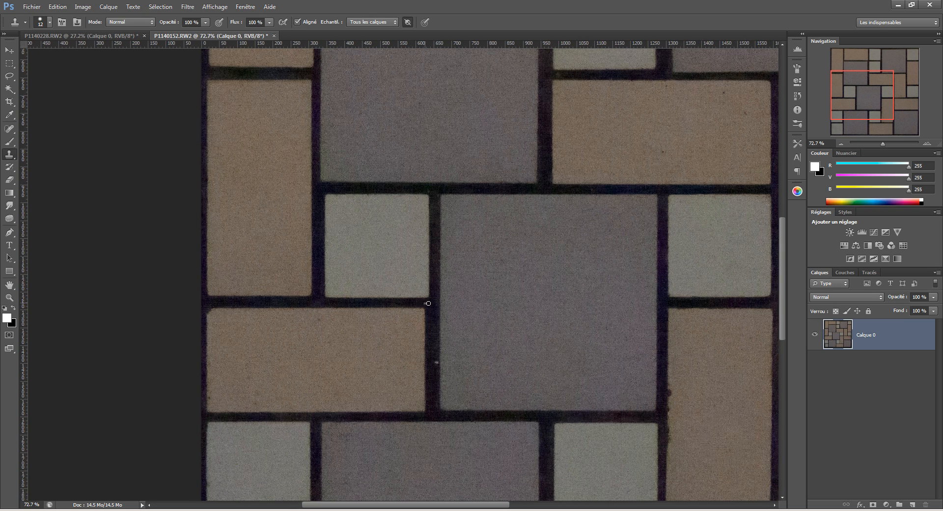
{"action": "left_click", "coordinate": [431, 340], "text": "alt"}
{"action": "left_click", "coordinate": [436, 363]}
{"action": "scroll", "coordinate": [426, 377], "scroll_direction": "down", "scroll_amount": 5}
{"action": "key", "text": "v"}
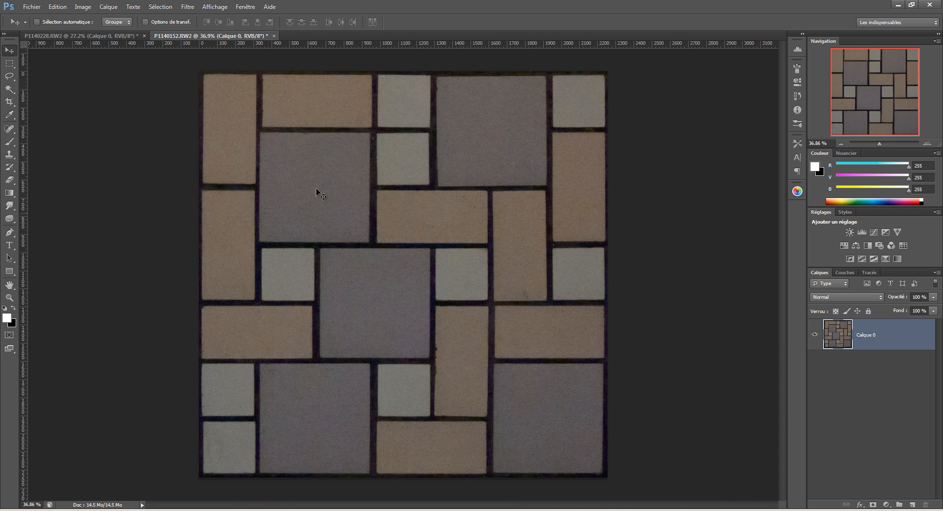
{"action": "key", "text": "s"}
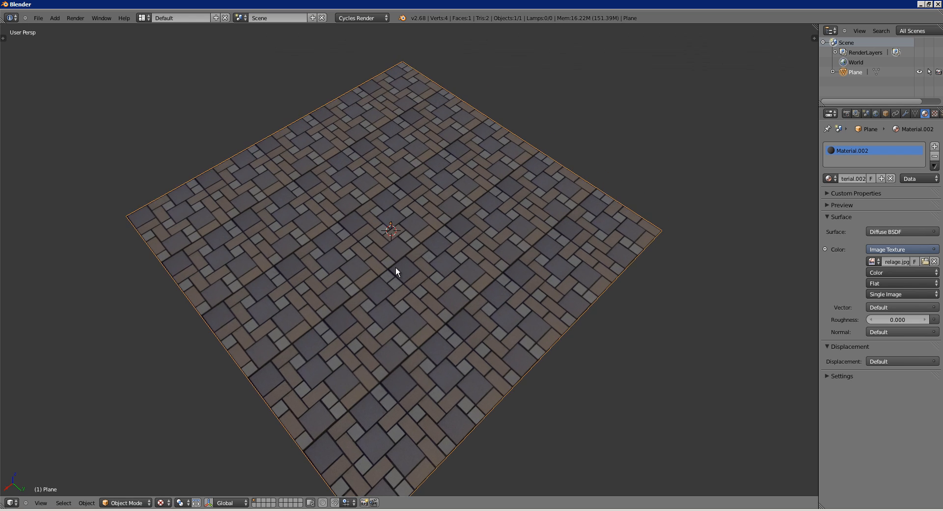
Switch to Blender and set the paving image texture's mapping scale to 2 on X and Y to inspect the repeat.
{"action": "left_click_drag", "start_coordinate": [406, 286], "coordinate": [271, 147]}
{"action": "scroll", "coordinate": [532, 280], "scroll_direction": "down", "scroll_amount": 1}
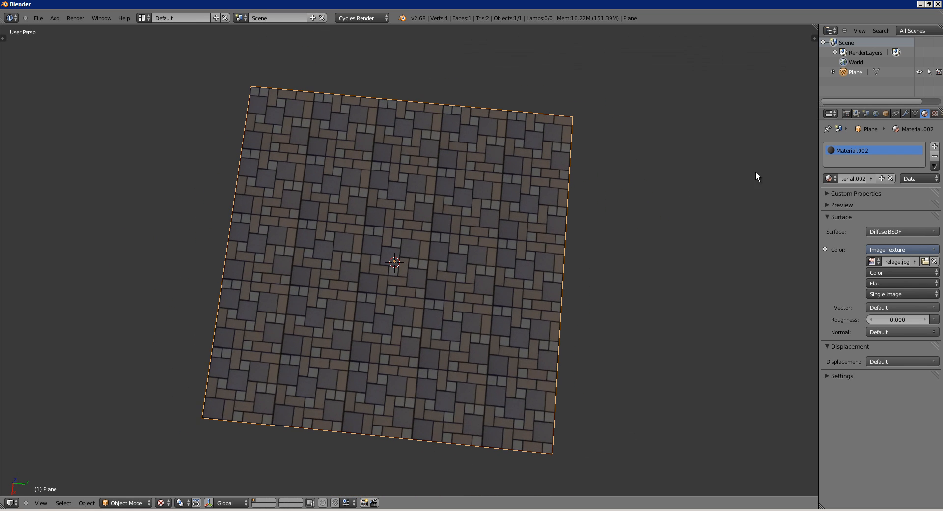
{"action": "left_click", "coordinate": [934, 114]}
{"action": "left_click_drag", "start_coordinate": [392, 297], "coordinate": [361, 247]}
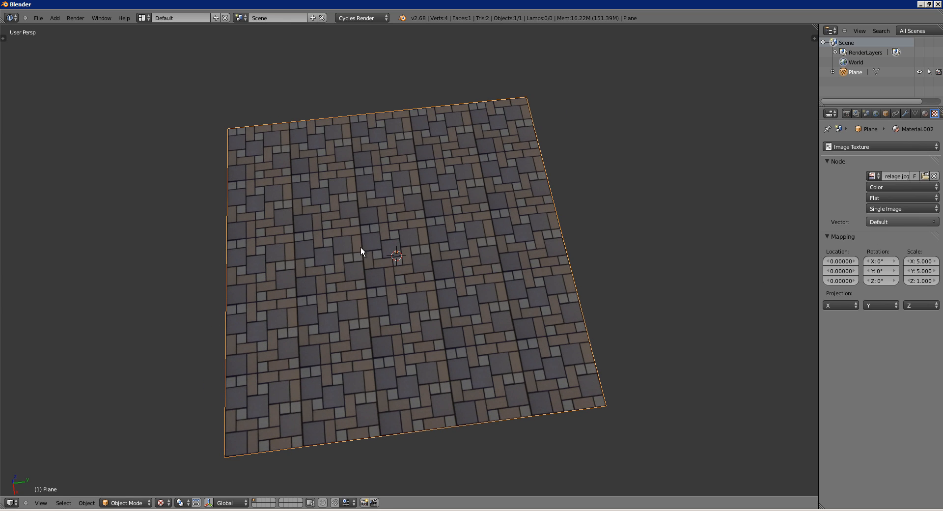
{"action": "left_click", "coordinate": [912, 261]}
{"action": "type", "text": "5."}
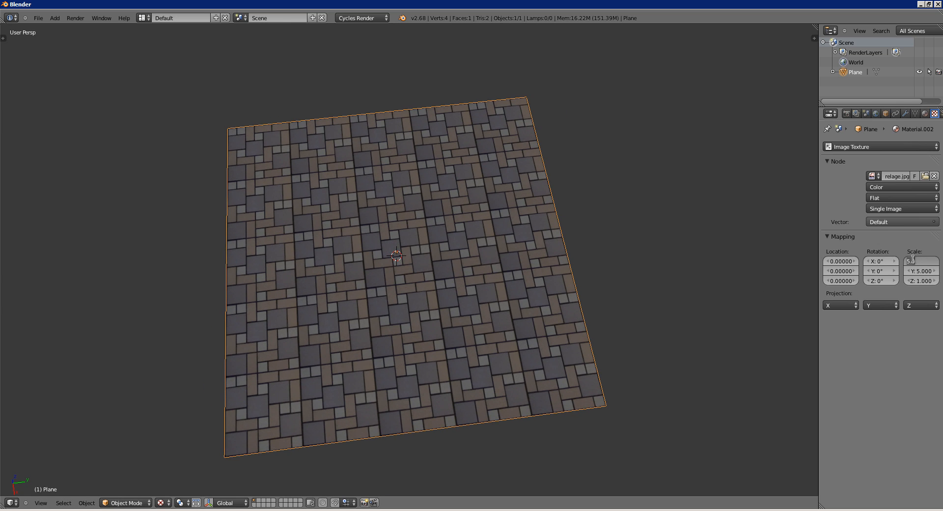
{"action": "key", "text": "Tab"}
{"action": "type", "text": "2"}
{"action": "key", "text": "Return"}
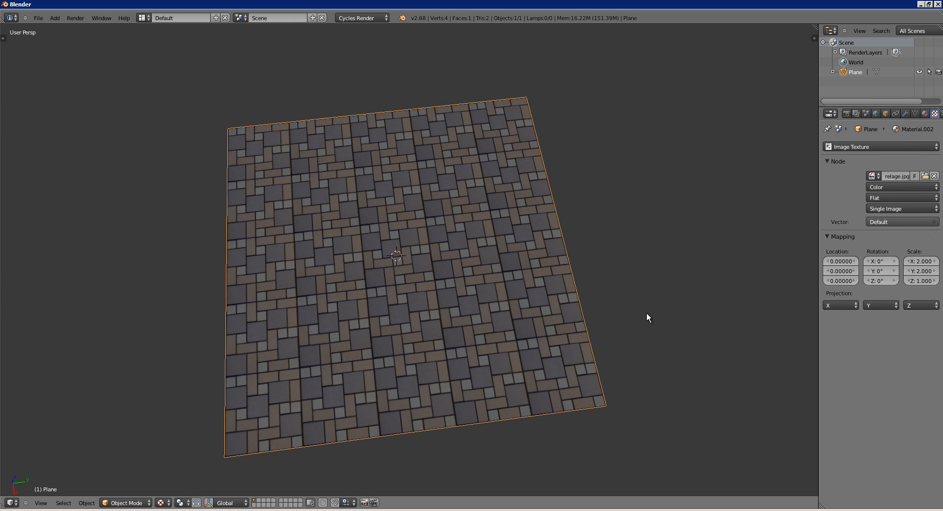
{"action": "left_click_drag", "start_coordinate": [448, 263], "coordinate": [426, 258]}
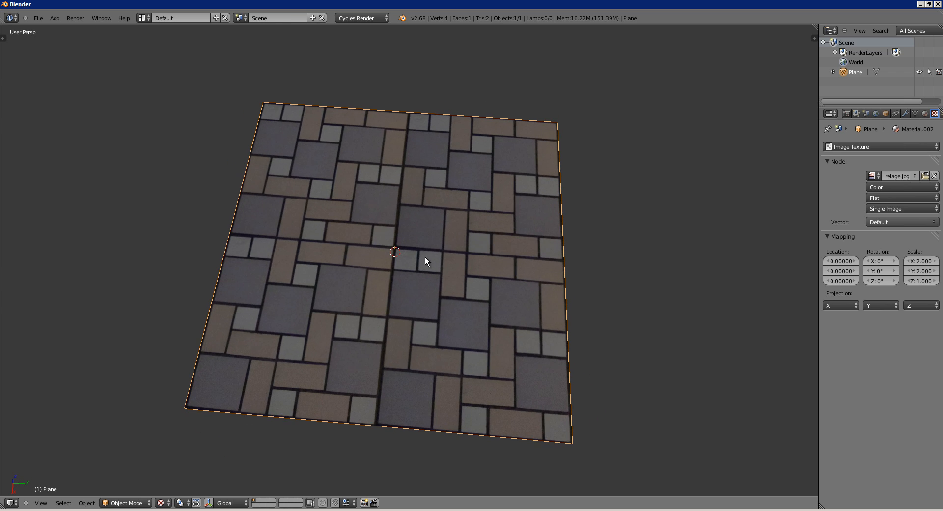
Set the paving texture's mapping scale to 5 on X and Y.
{"action": "left_click", "coordinate": [922, 262]}
{"action": "type", "text": "5"}
{"action": "key", "text": "Return"}
{"action": "left_click", "coordinate": [922, 272]}
{"action": "type", "text": "5"}
{"action": "key", "text": "Return"}
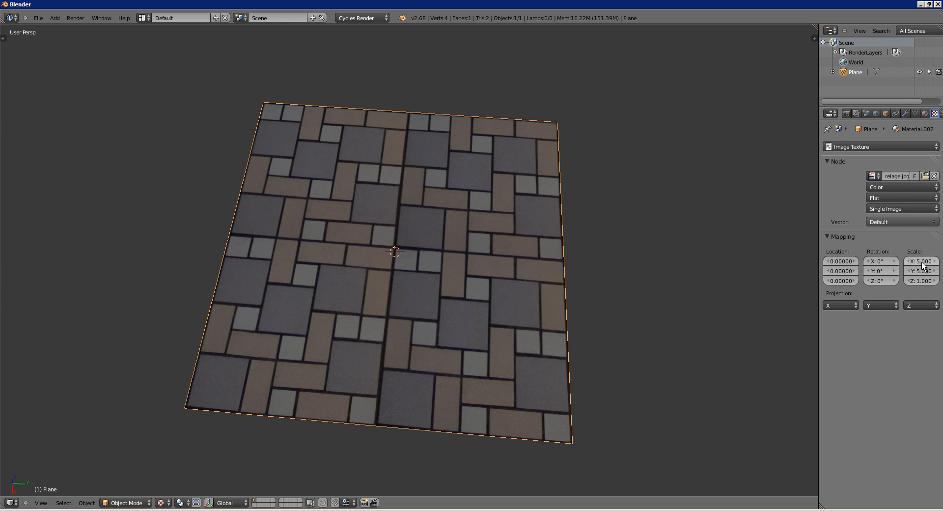
Set the paving texture's mapping scale to 10 on X and Y and inspect the tiled plane.
{"action": "left_click", "coordinate": [922, 263]}
{"action": "type", "text": "10"}
{"action": "key", "text": "Return"}
{"action": "left_click", "coordinate": [921, 270]}
{"action": "type", "text": "10"}
{"action": "key", "text": "Return"}
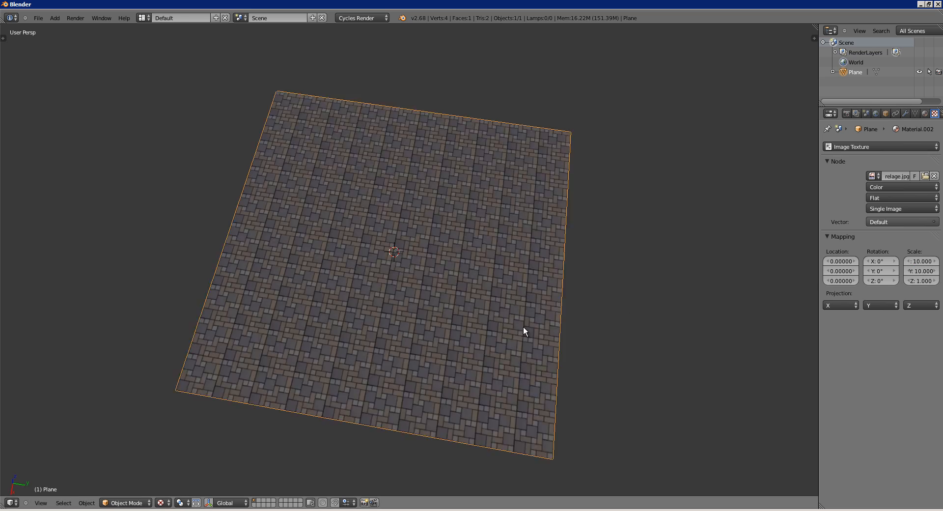
{"action": "mouse_move", "coordinate": [523, 325]}
{"action": "left_mouse_down"}
{"action": "mouse_move", "coordinate": [517, 331]}
{"action": "mouse_move", "coordinate": [568, 337]}
{"action": "mouse_move", "coordinate": [522, 316]}
{"action": "left_mouse_up"}
Return to Photoshop, check the first vertical joint's straightness against a vertical guide and remove the guide.
{"action": "key", "text": "alt+Tab"}
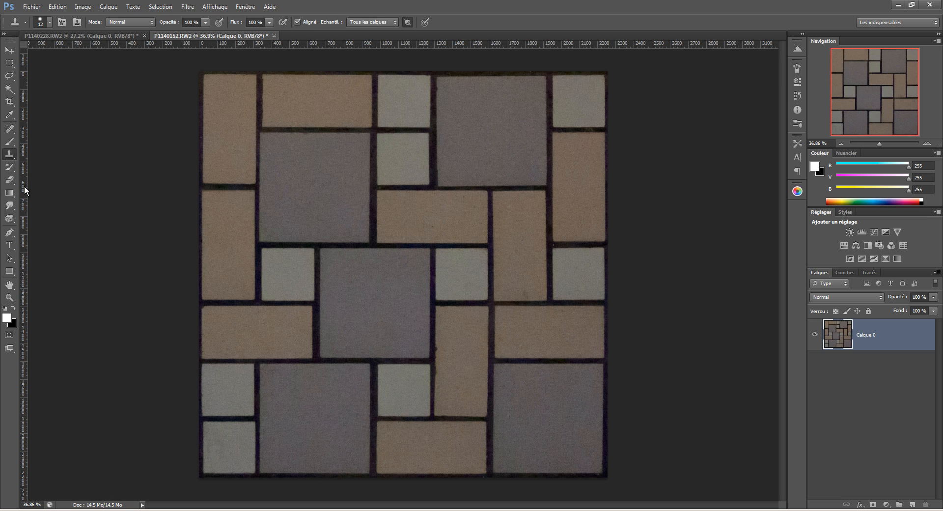
{"action": "left_click_drag", "start_coordinate": [25, 185], "coordinate": [828, 202]}
{"action": "left_click_drag", "start_coordinate": [28, 138], "coordinate": [260, 147]}
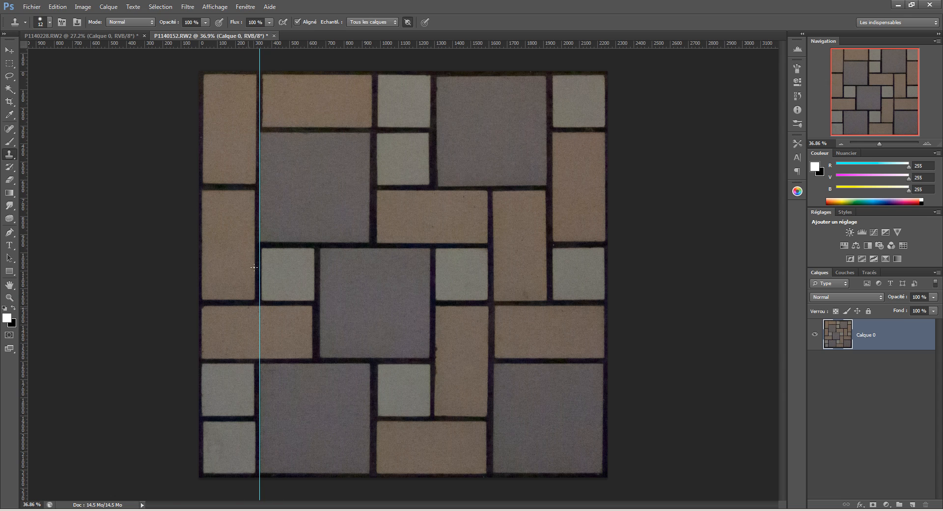
{"action": "left_click", "coordinate": [9, 50]}
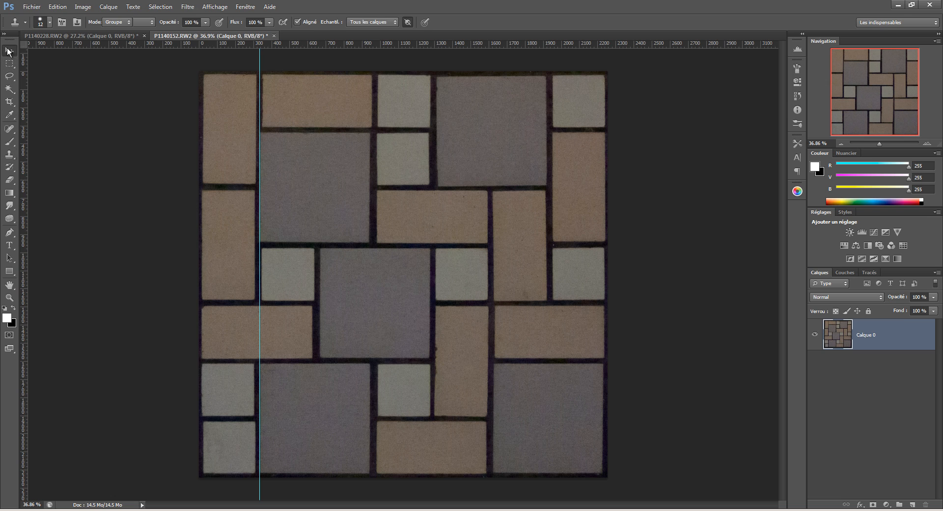
{"action": "left_click_drag", "start_coordinate": [260, 60], "coordinate": [199, 45]}
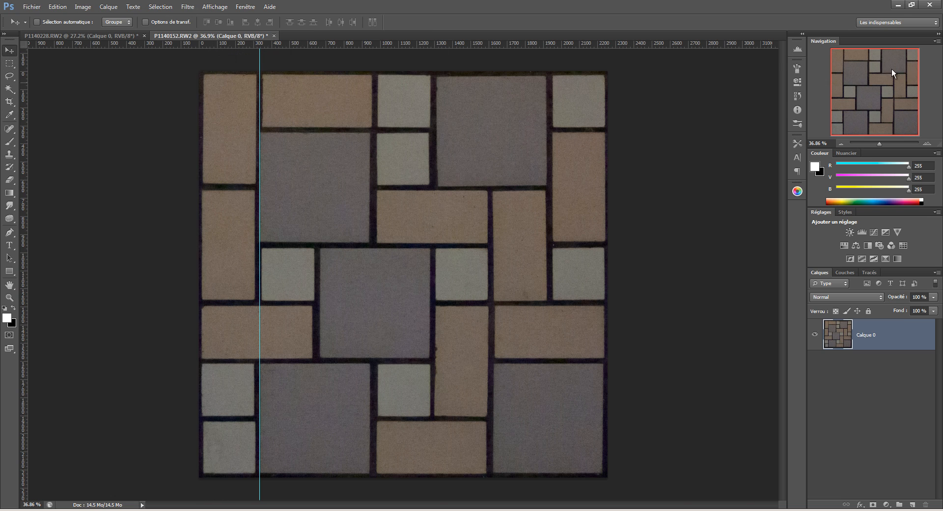
Apply a custom Lens Correction to the paving tile with a geometric distortion correction of +0.5.
{"action": "left_click", "coordinate": [187, 7]}
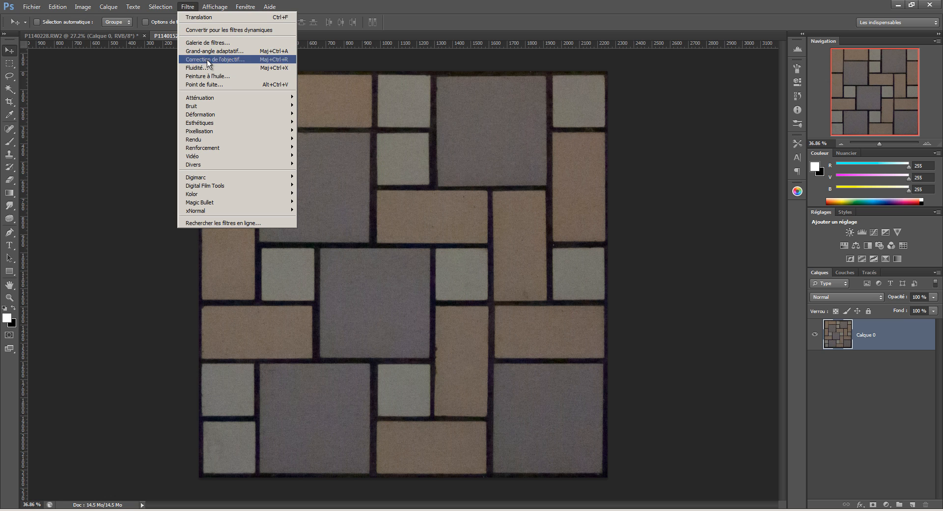
{"action": "left_click", "coordinate": [206, 59]}
{"action": "left_click", "coordinate": [844, 58]}
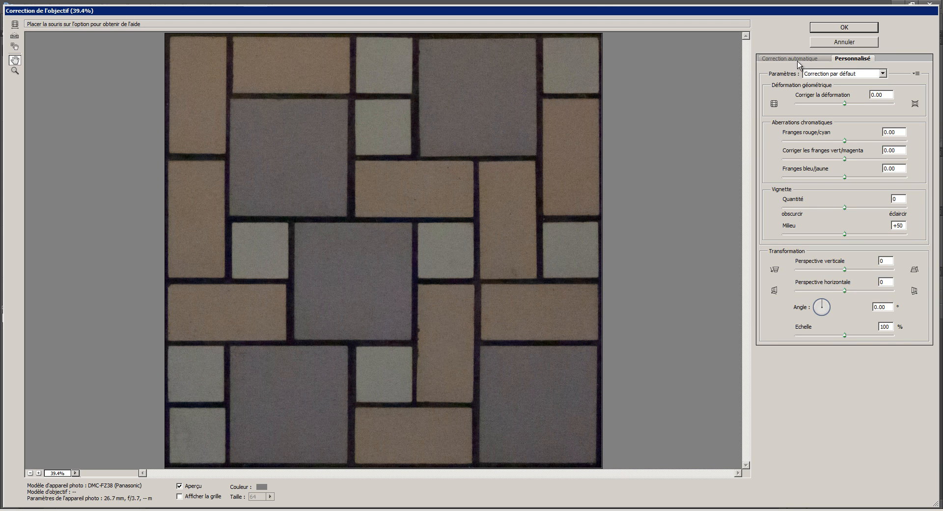
{"action": "left_click_drag", "start_coordinate": [845, 104], "coordinate": [844, 110]}
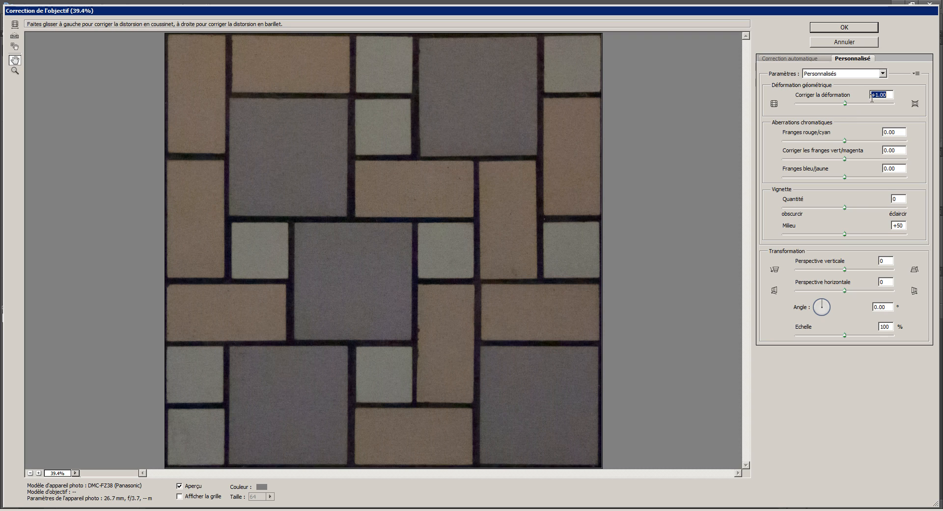
{"action": "left_click_drag", "start_coordinate": [887, 94], "coordinate": [874, 94]}
{"action": "type", "text": "2"}
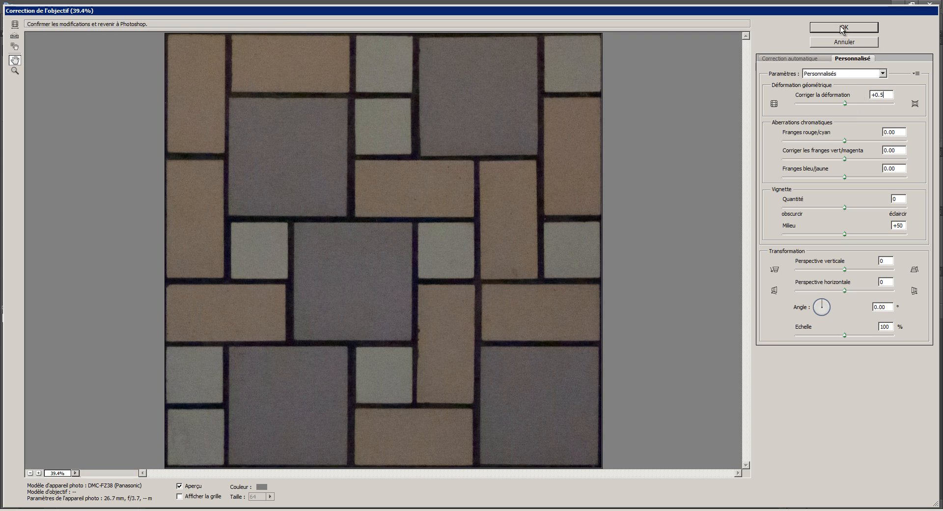
{"action": "left_click", "coordinate": [842, 28]}
Switch to Blender and examine the tiled paving plane from above, at an angle and close up for visible repetition.
{"action": "left_click_drag", "start_coordinate": [385, 261], "coordinate": [229, 127]}
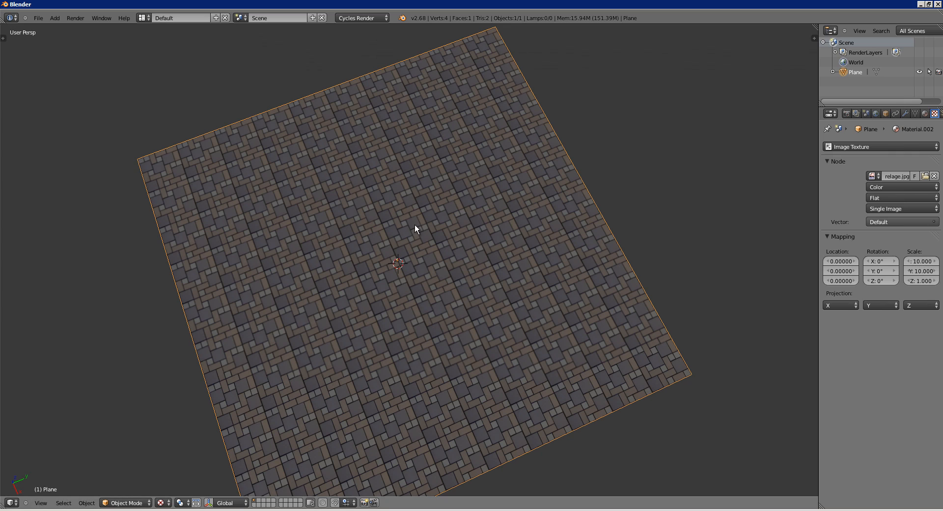
{"action": "left_click_drag", "start_coordinate": [415, 225], "coordinate": [429, 278]}
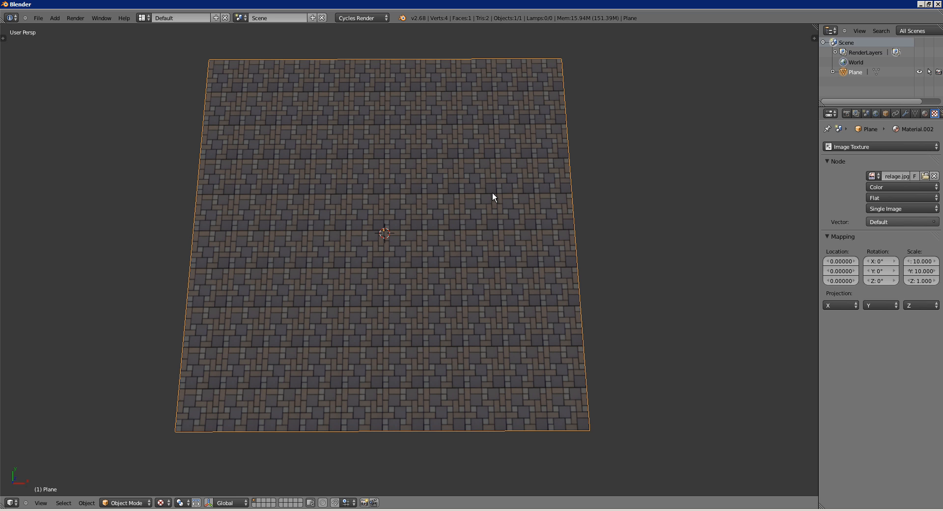
{"action": "left_click_drag", "start_coordinate": [420, 213], "coordinate": [412, 263]}
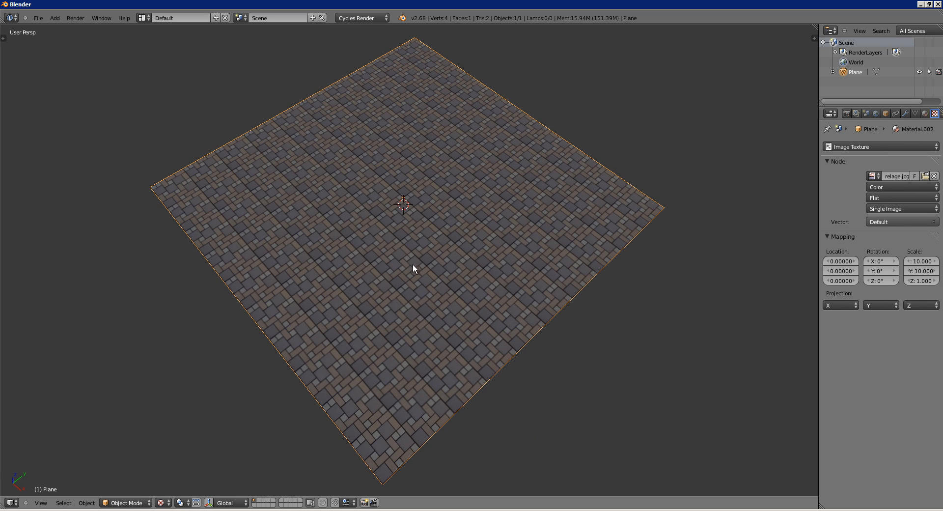
{"action": "scroll", "coordinate": [409, 261], "scroll_direction": "up", "scroll_amount": 4}
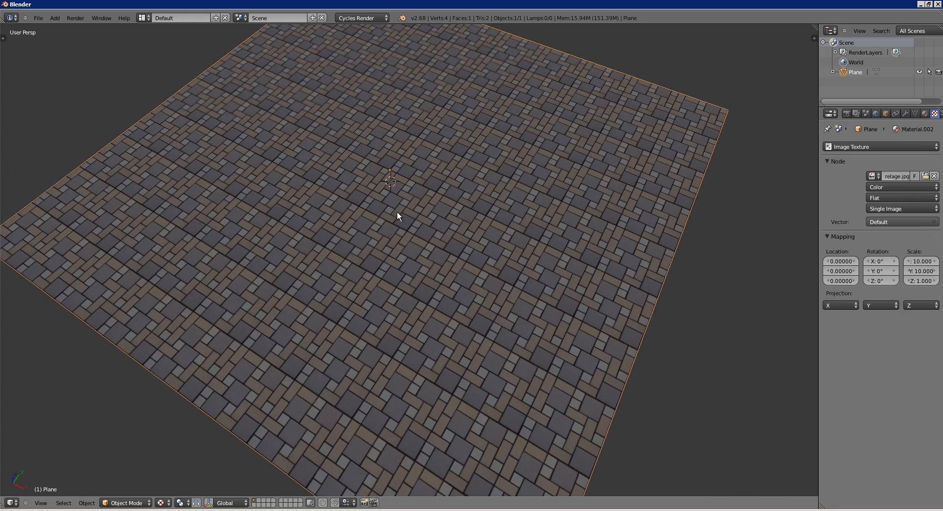
{"action": "left_click_drag", "start_coordinate": [429, 257], "coordinate": [416, 231]}
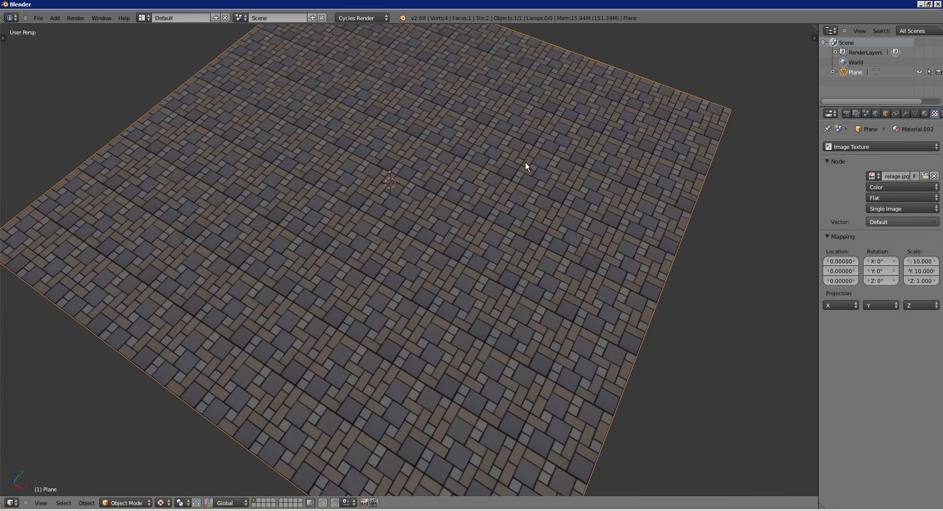
{"action": "left_click_drag", "start_coordinate": [525, 165], "coordinate": [497, 129]}
{"action": "scroll", "coordinate": [548, 203], "scroll_direction": "down", "scroll_amount": 4}
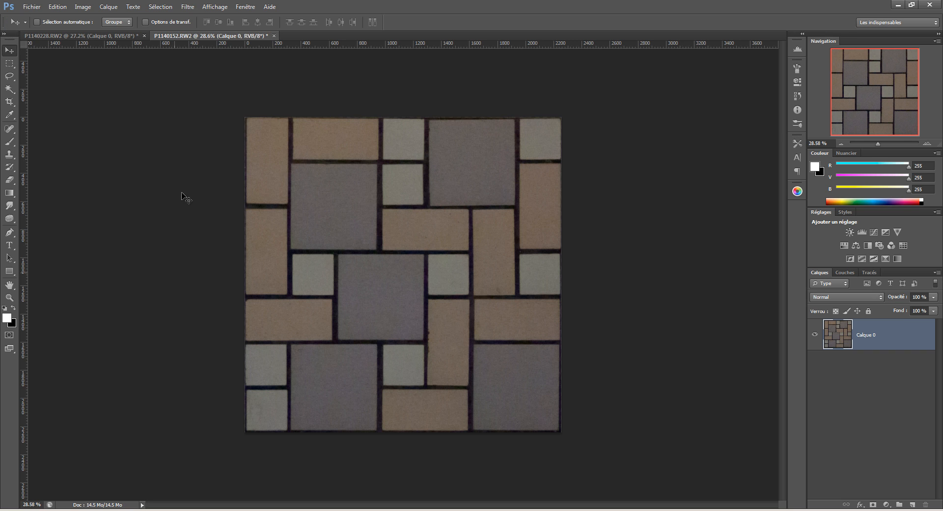
{"action": "left_click", "coordinate": [186, 7]}
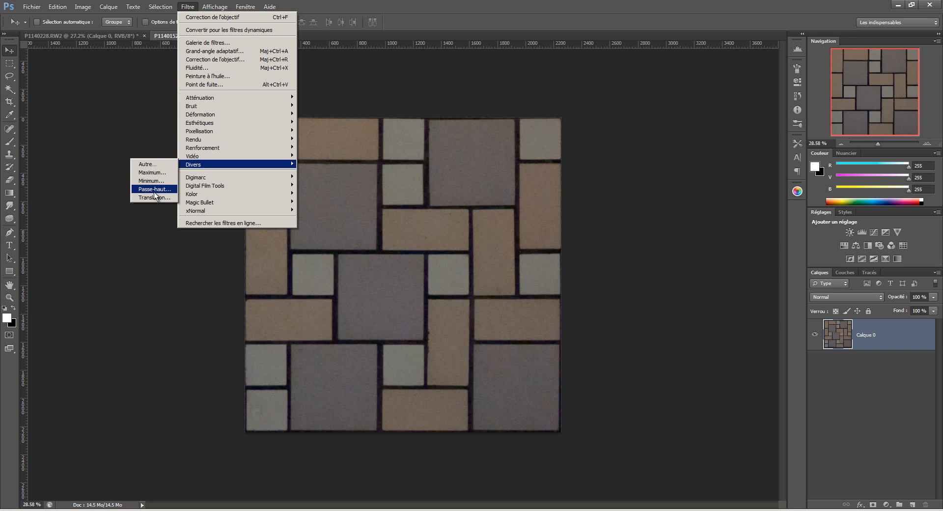
{"action": "left_click", "coordinate": [119, 248]}
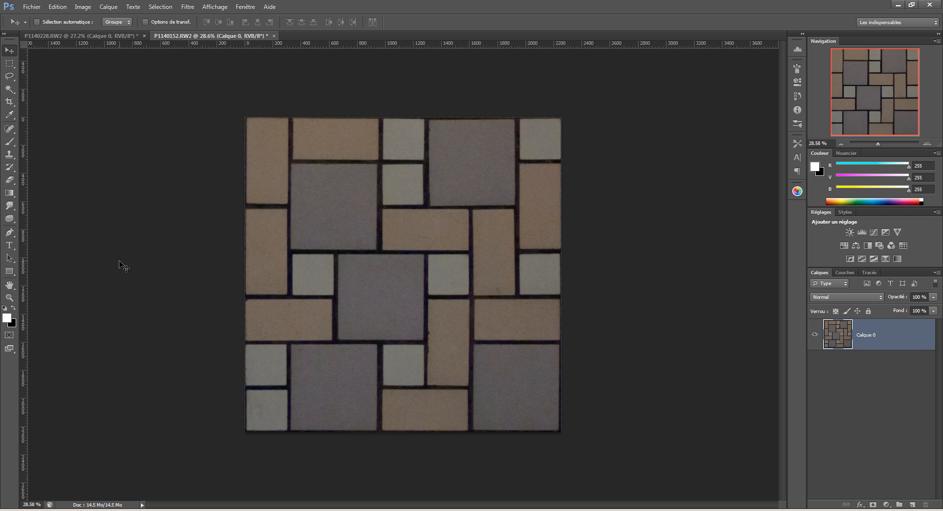